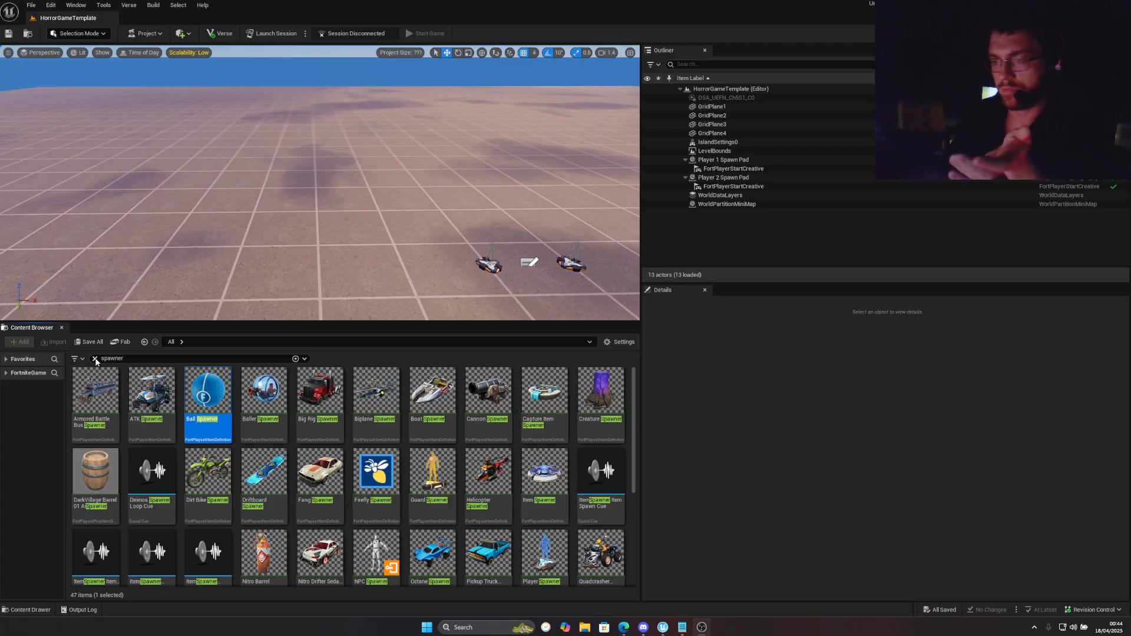
# Search the content library for "granter" and place an Item Granter near the spawn pads, at about X -800, Y -200
pyautogui.click(94, 359)
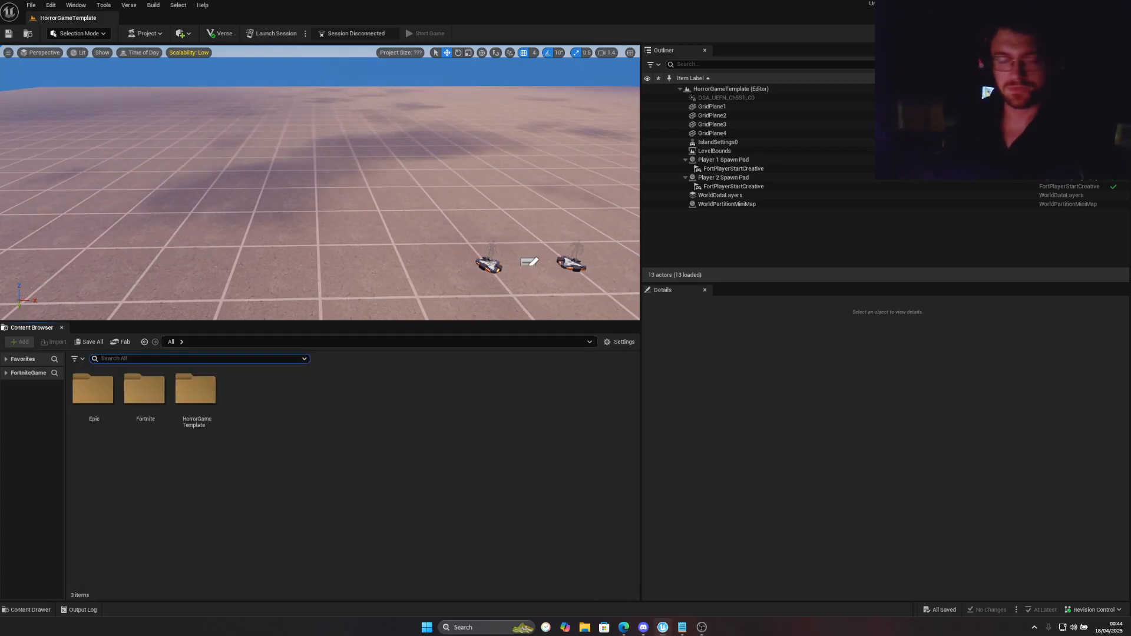
pyautogui.hotkey('alt', 'Tab')
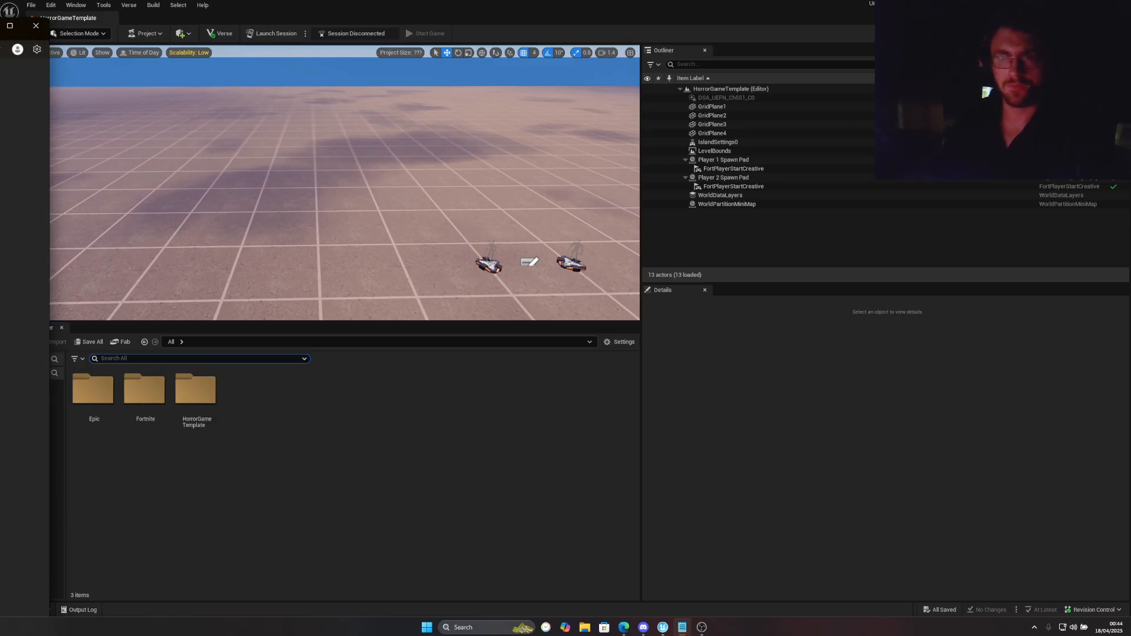
pyautogui.moveTo(1, 25); pyautogui.dragTo(0, 16)
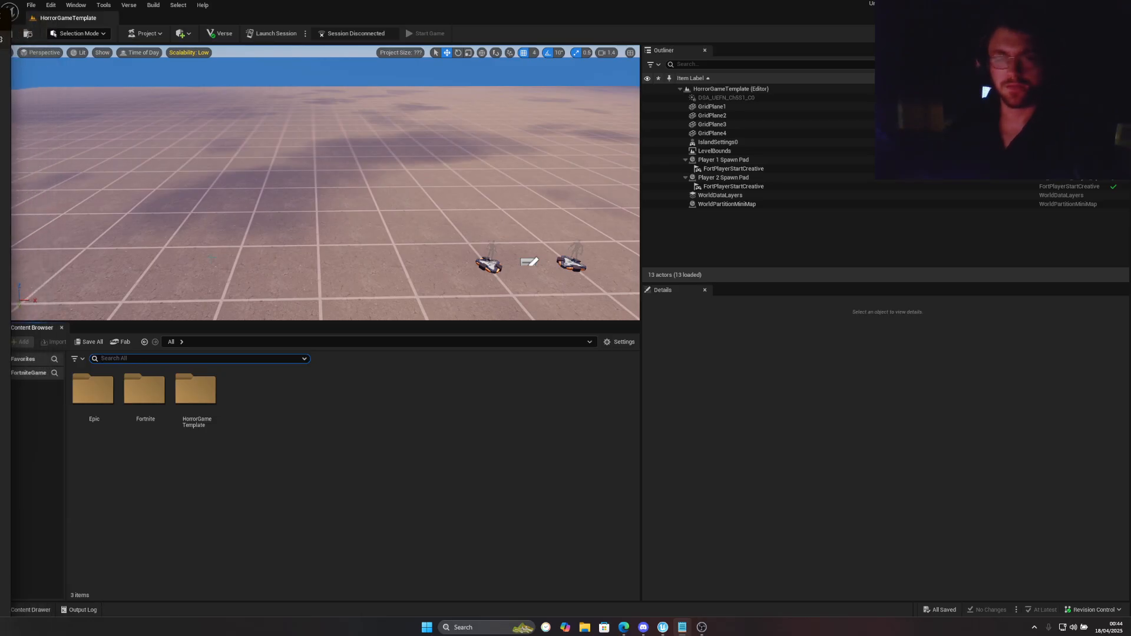
pyautogui.click(129, 359)
pyautogui.write('g')
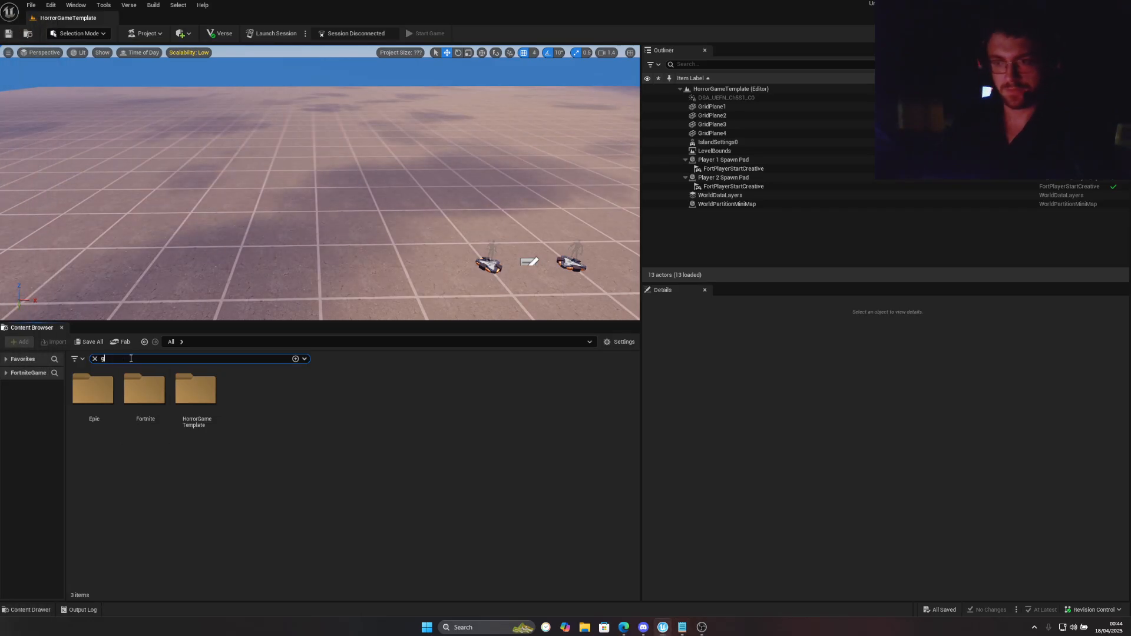
pyautogui.write('ranter')
pyautogui.moveTo(247, 236); pyautogui.dragTo(287, 317, button='right')
pyautogui.moveTo(92, 398); pyautogui.dragTo(314, 223)
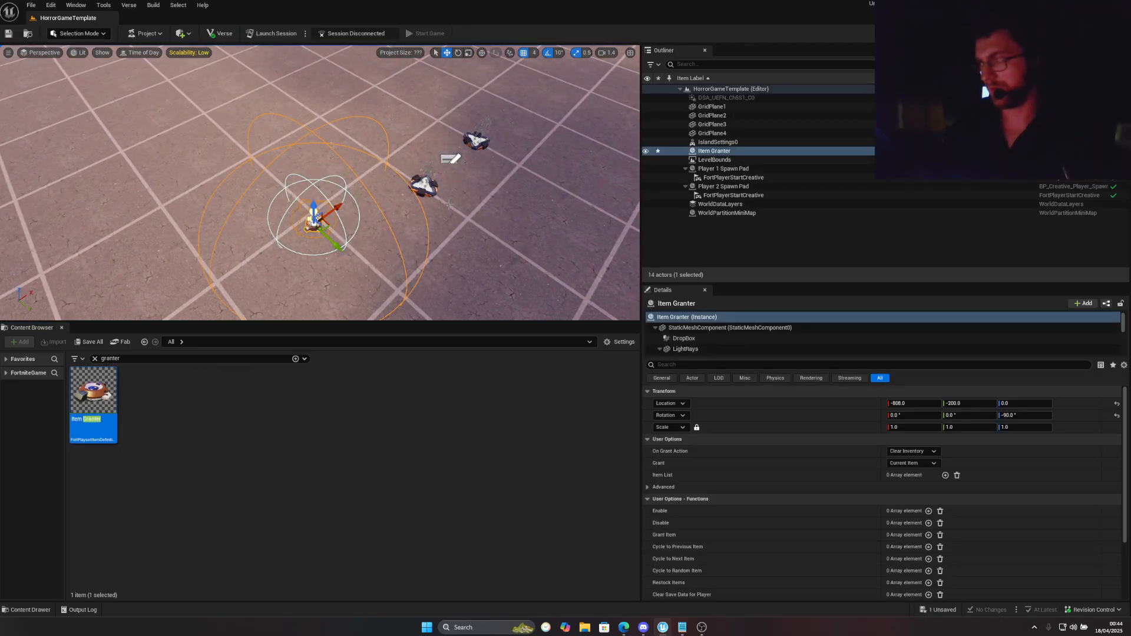
# Rename the placed Item Granter as "Item Granter - Flashlight"
pyautogui.press('F2')
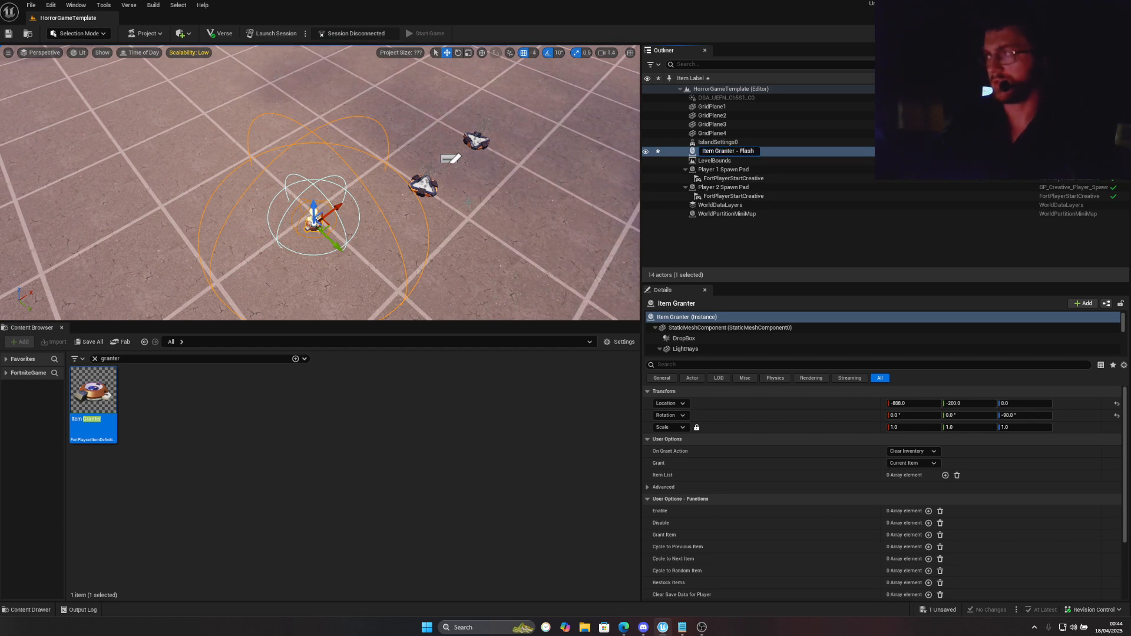
pyautogui.write('- Flashlight')
pyautogui.press('Return')
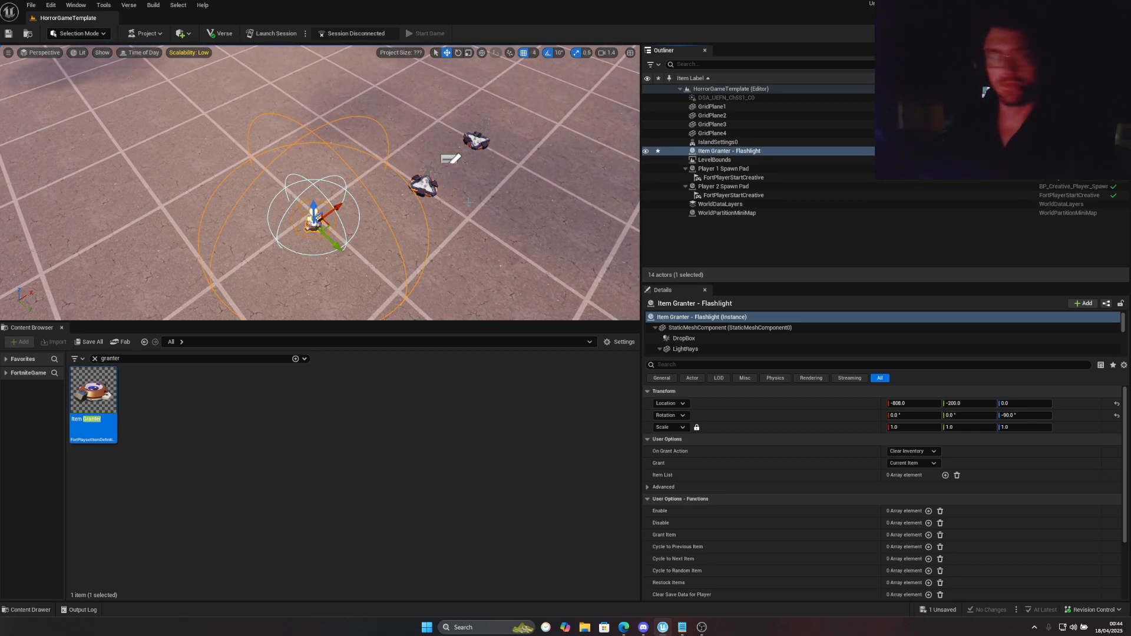
# Set the flashlight granter's On Grant Action to Keep All
pyautogui.scroll(-3, 848, 501)
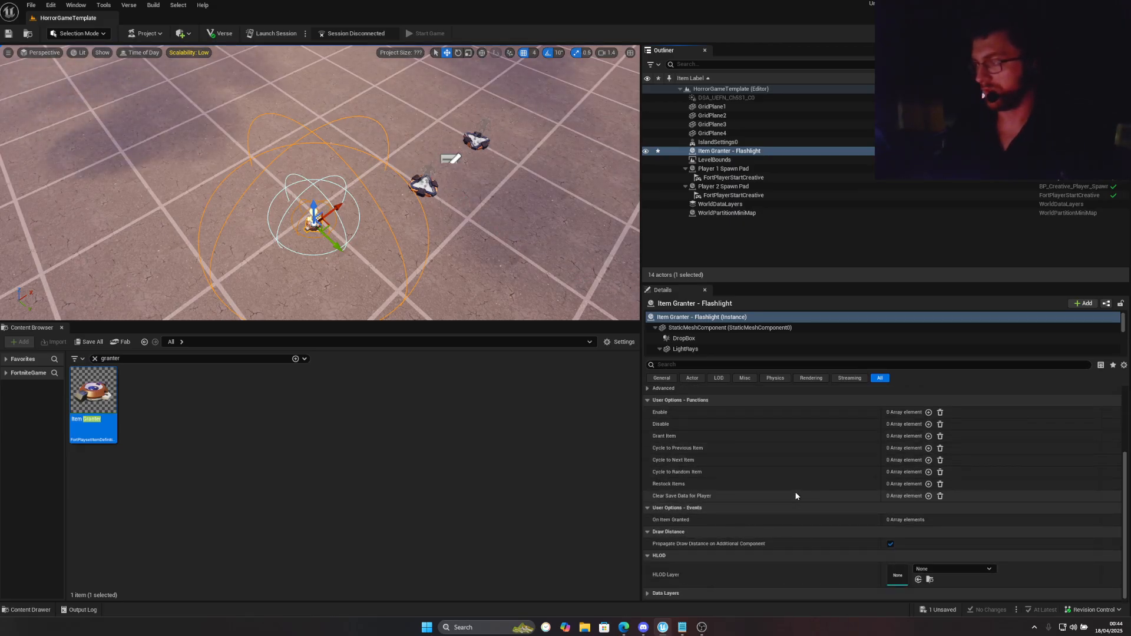
pyautogui.scroll(3, 863, 476)
pyautogui.click(912, 437)
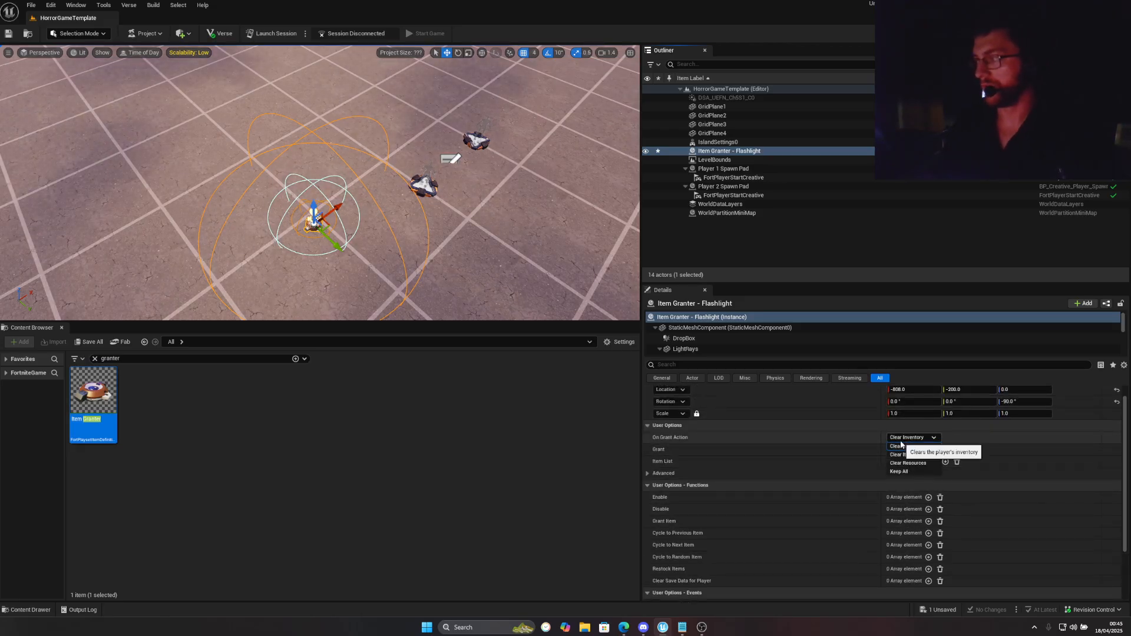
pyautogui.click(904, 472)
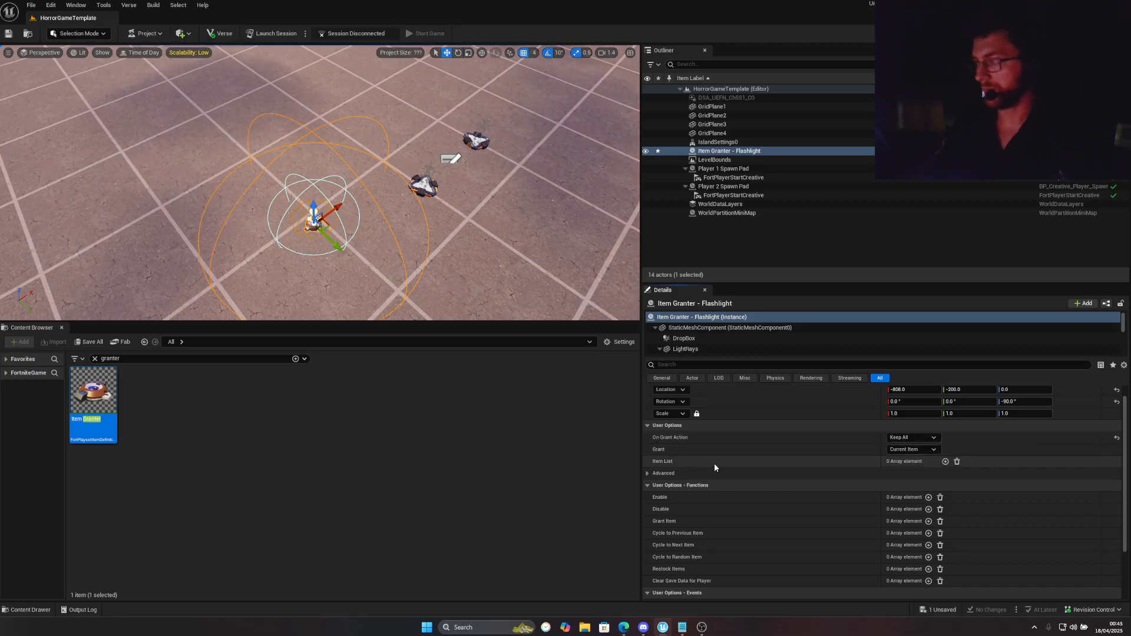
pyautogui.click(945, 461)
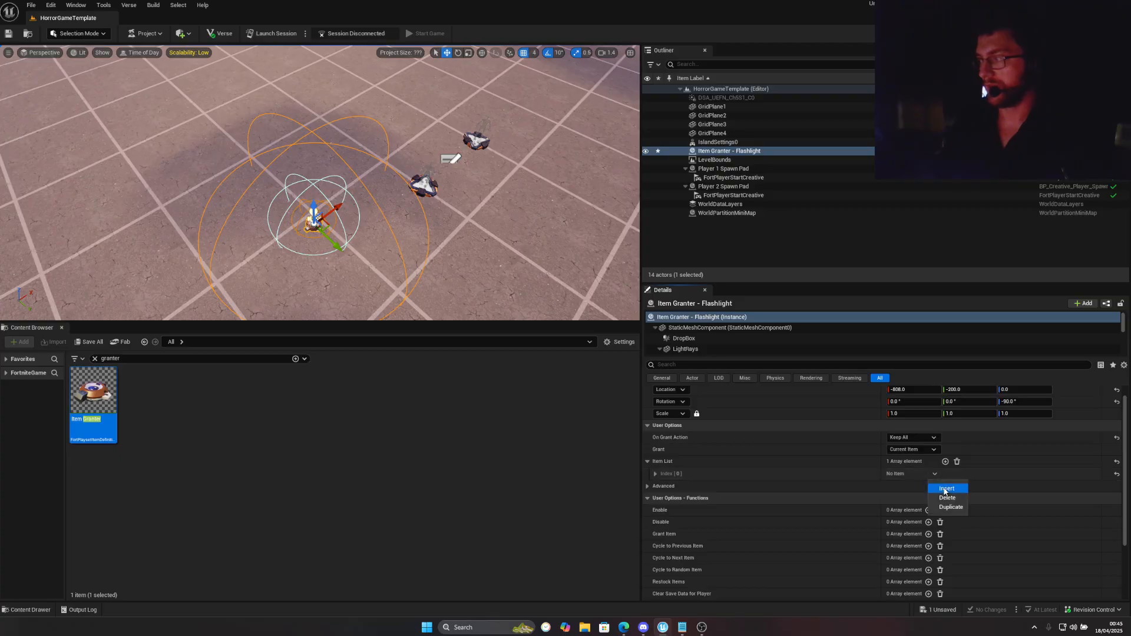
pyautogui.click(945, 461)
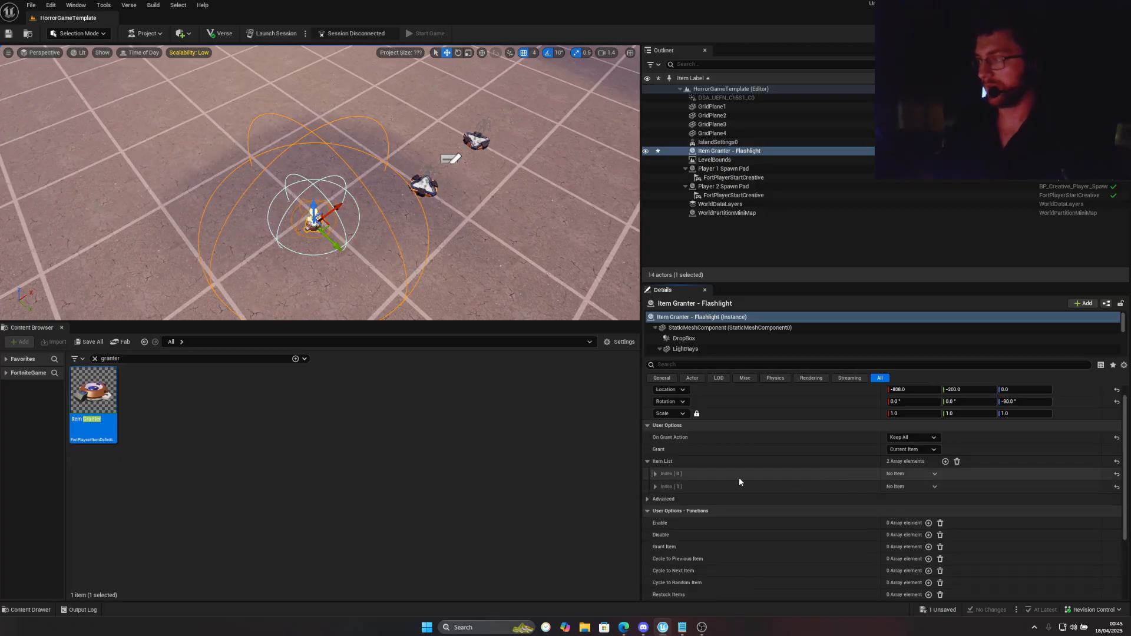
pyautogui.click(957, 461)
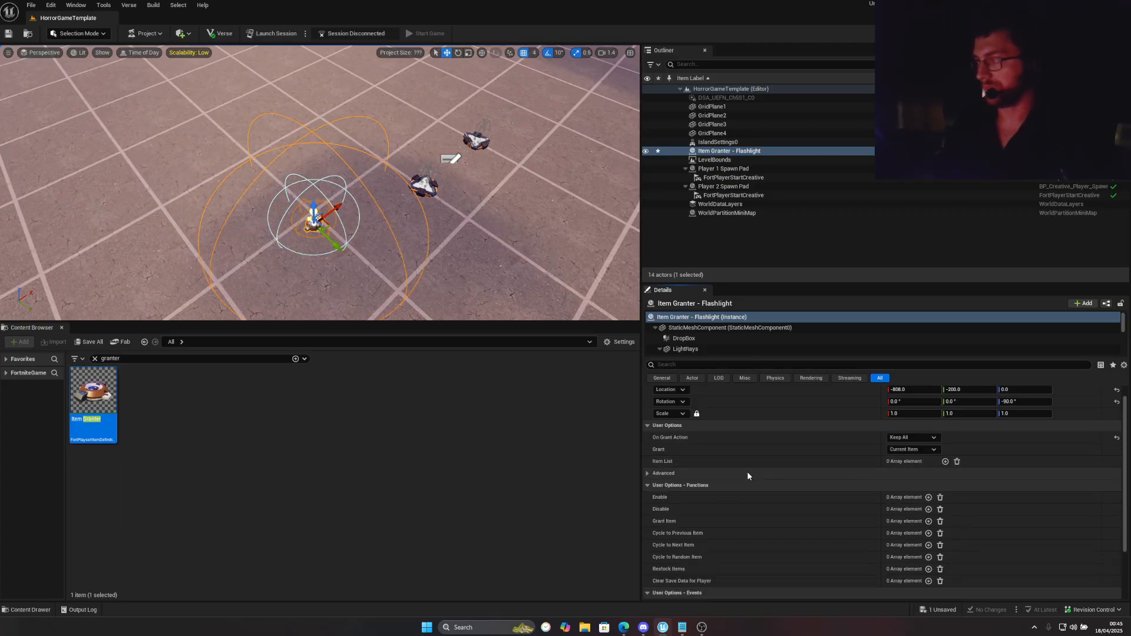
# Add one entry to the granter's Item List and set its Item Definition to Flashlight
pyautogui.click(945, 461)
pyautogui.click(655, 473)
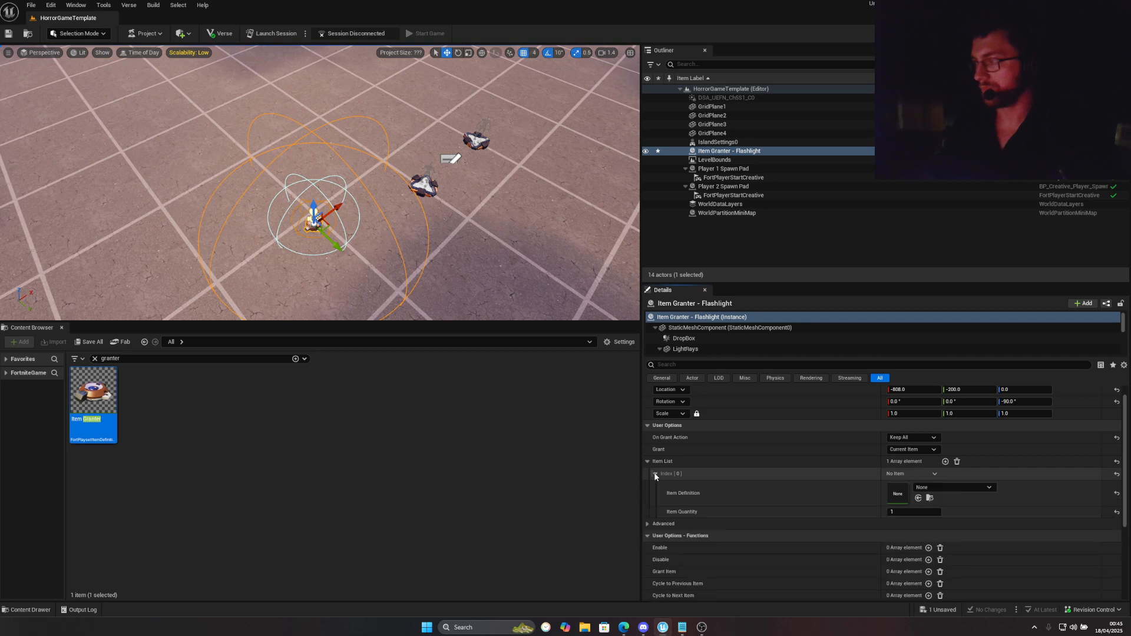
pyautogui.click(949, 487)
pyautogui.write('flashl')
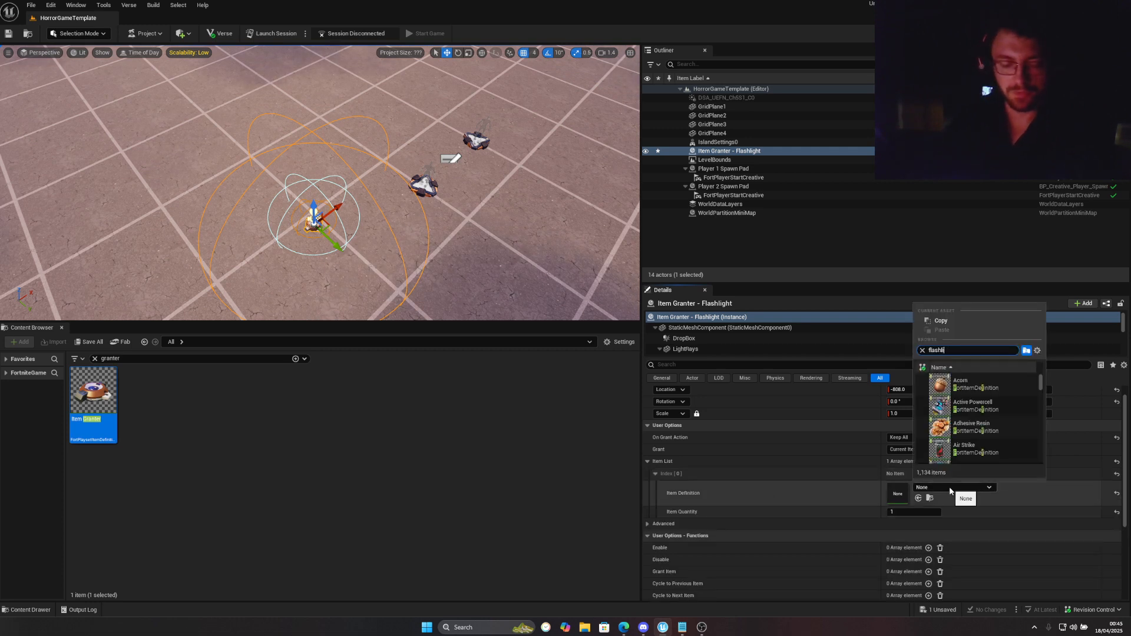
pyautogui.write('ight')
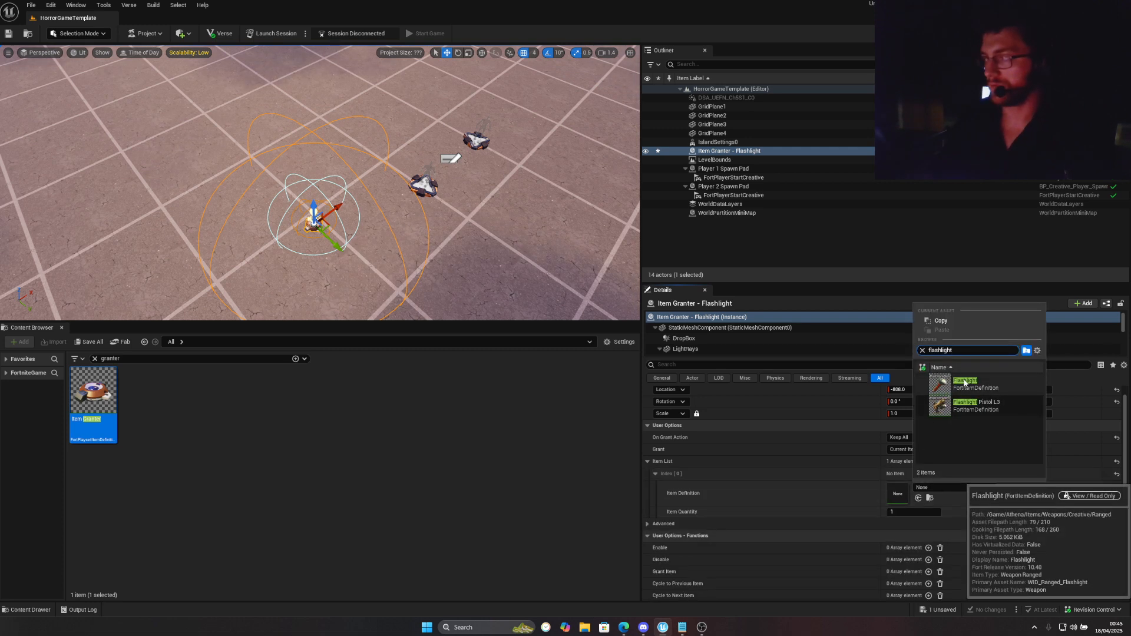
pyautogui.click(964, 382)
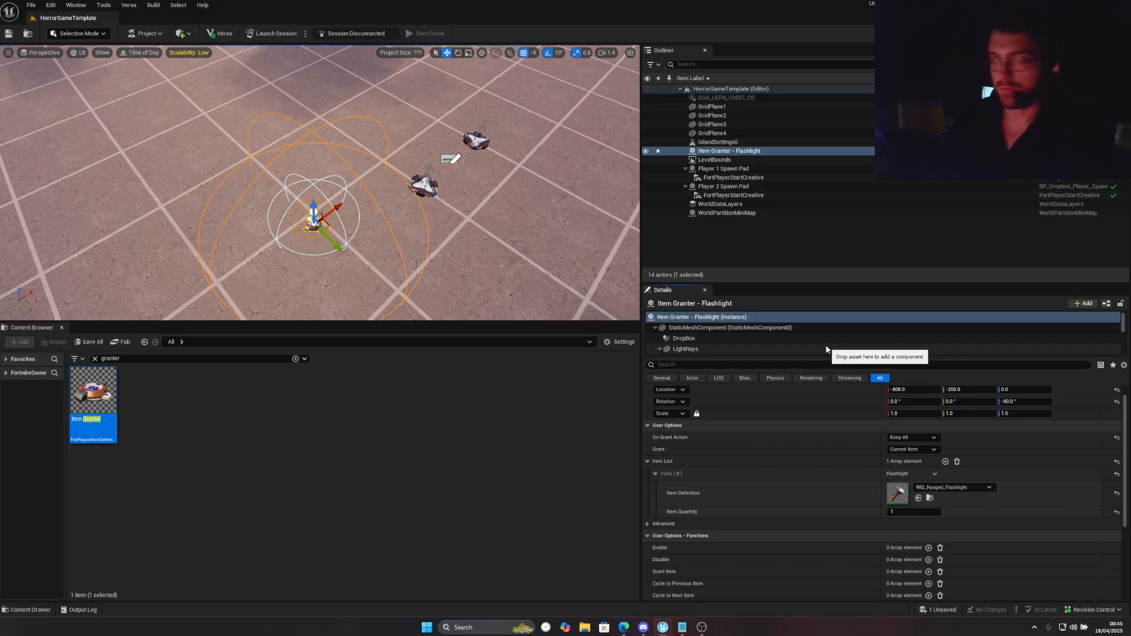
# Nudge the flashlight granter along the X axis toward the spawn pads and expand its advanced user options
pyautogui.moveTo(338, 207); pyautogui.dragTo(349, 200)
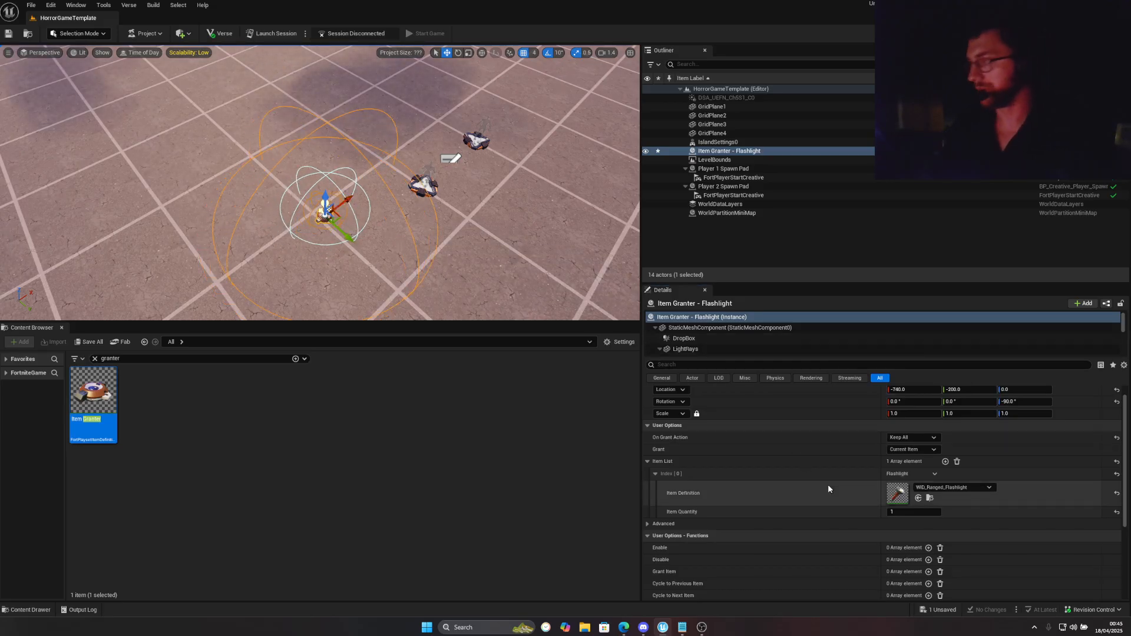
pyautogui.scroll(-5, 825, 483)
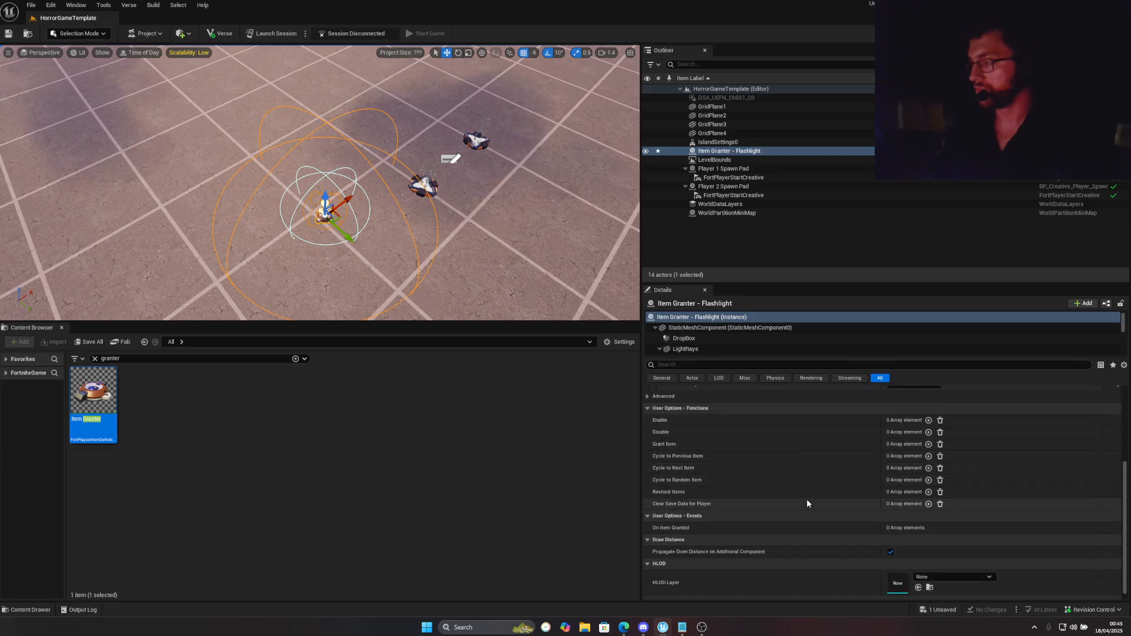
pyautogui.scroll(5, 807, 501)
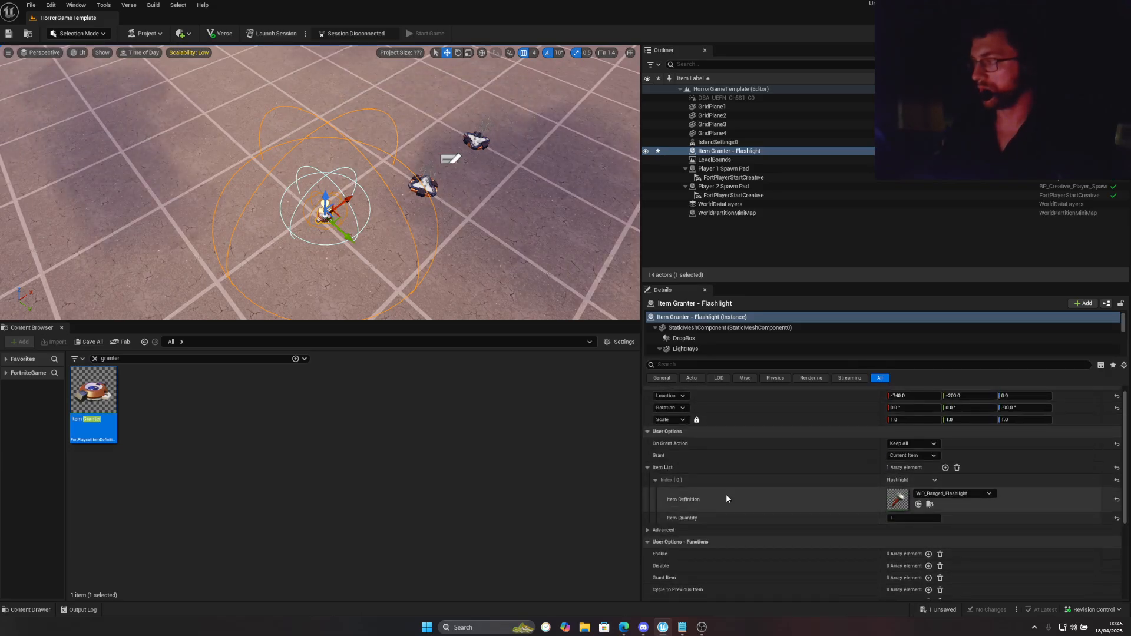
pyautogui.click(648, 530)
pyautogui.scroll(-1, 681, 517)
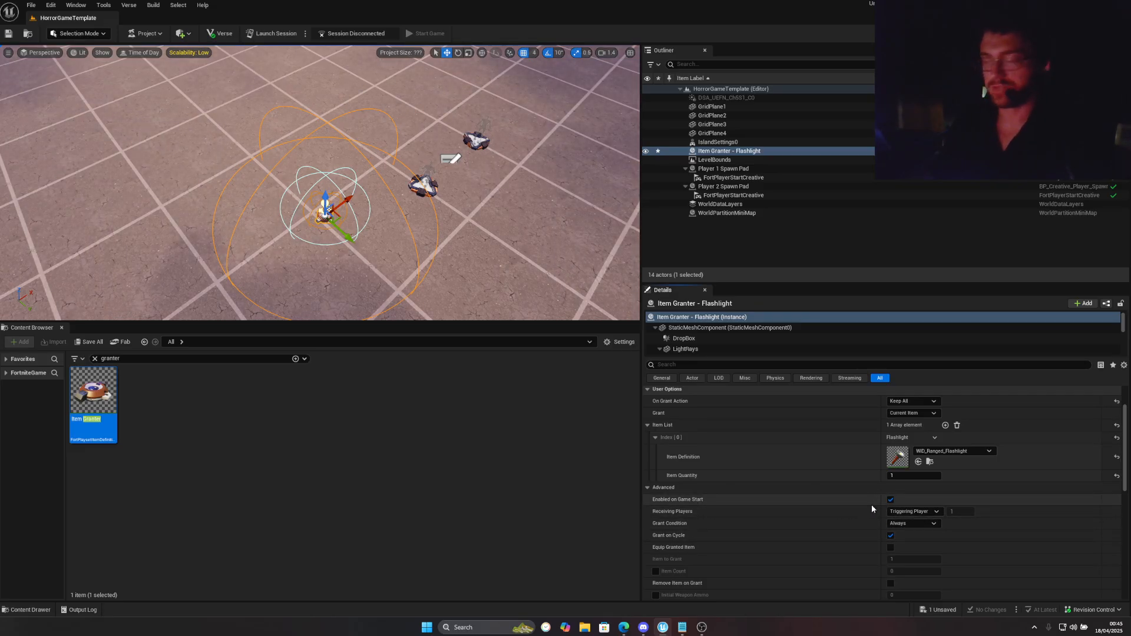
# Search the content library for "prefab house" and place the Blue House in the level at about X -2900, Y -400
pyautogui.moveTo(471, 224); pyautogui.dragTo(377, 187, button='right')
pyautogui.click(96, 359)
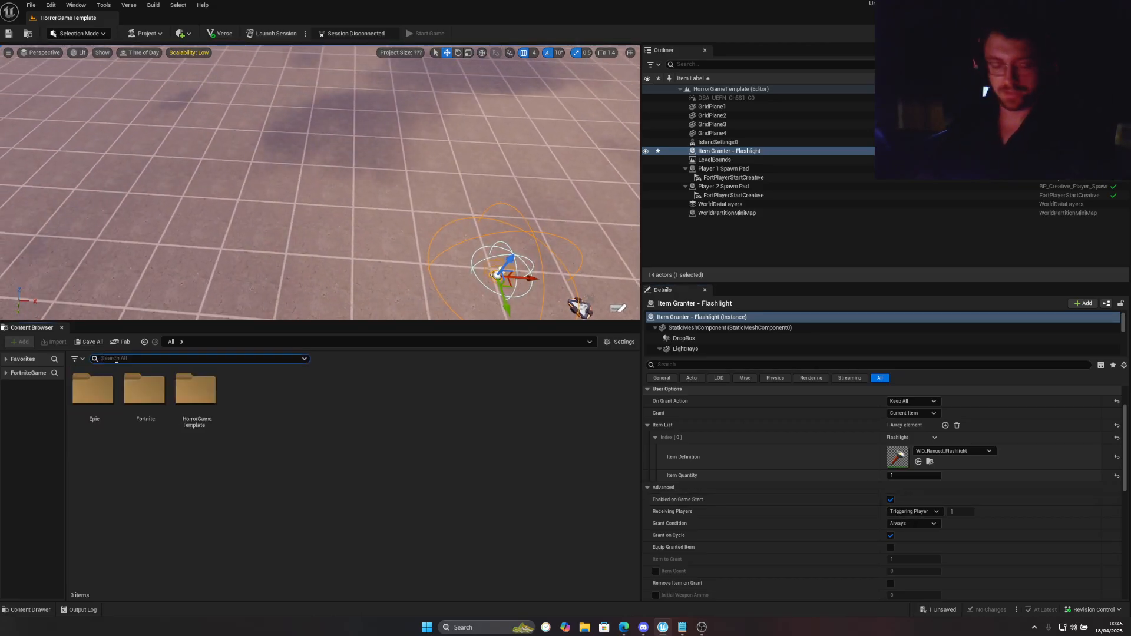
pyautogui.write('prefab house')
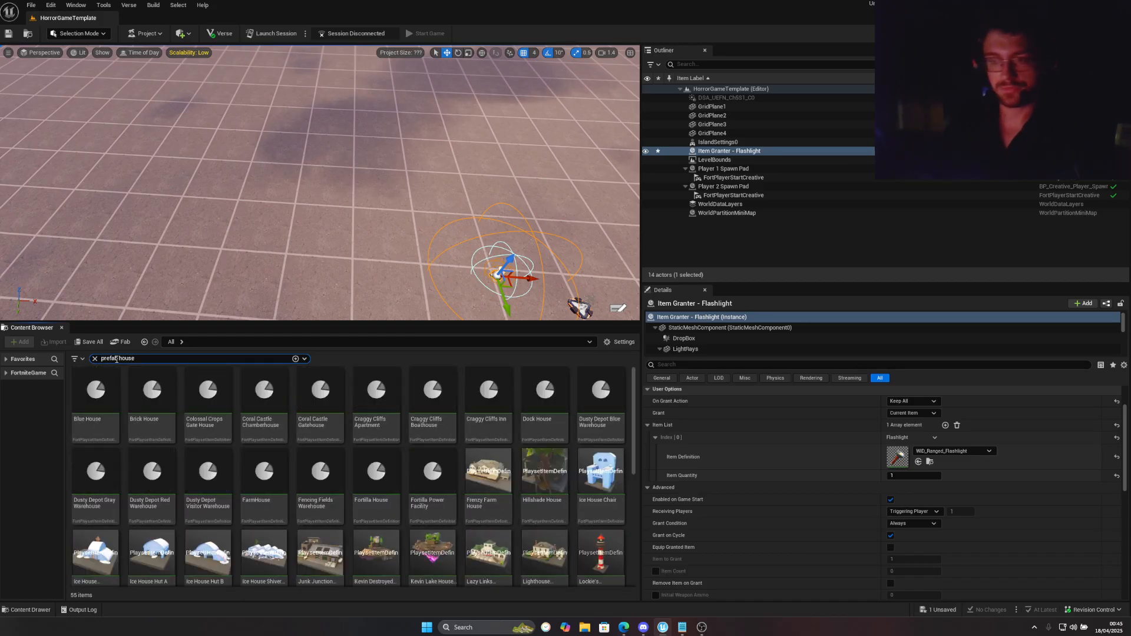
pyautogui.moveTo(322, 200); pyautogui.dragTo(349, 216, button='right')
pyautogui.click(95, 392)
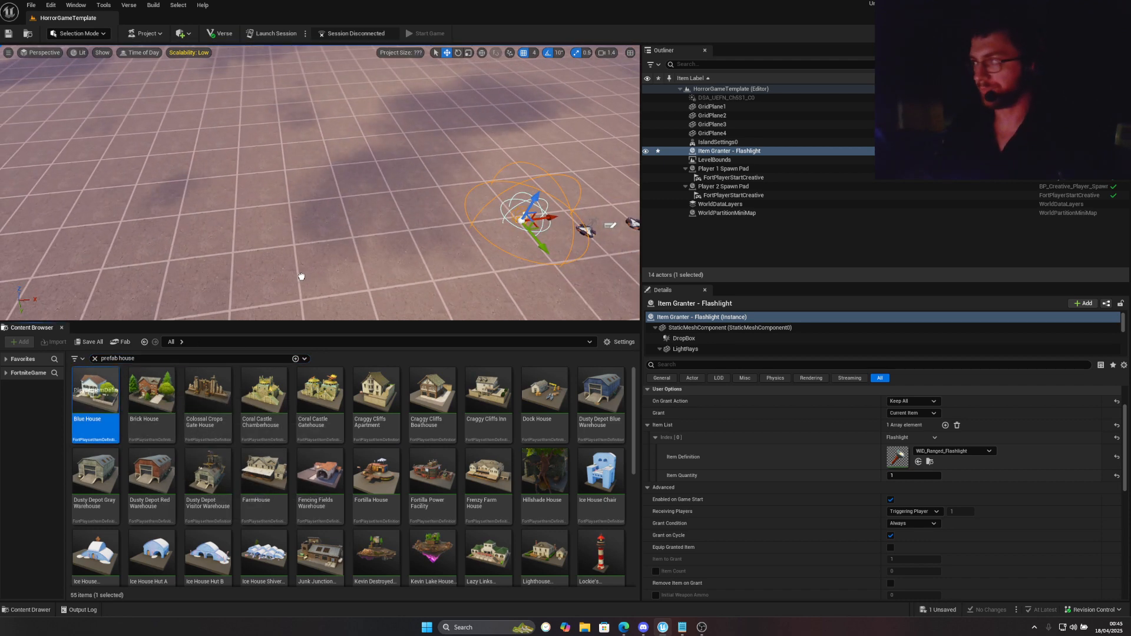
pyautogui.moveTo(301, 276); pyautogui.dragTo(287, 239)
# Delete the Player 2 Spawn Pad from the level
pyautogui.moveTo(287, 239); pyautogui.dragTo(88, 204, button='right')
pyautogui.moveTo(308, 275)
pyautogui.mouseDown(button='right')
pyautogui.moveTo(188, 271)
pyautogui.moveTo(321, 268)
pyautogui.mouseUp(button='right')
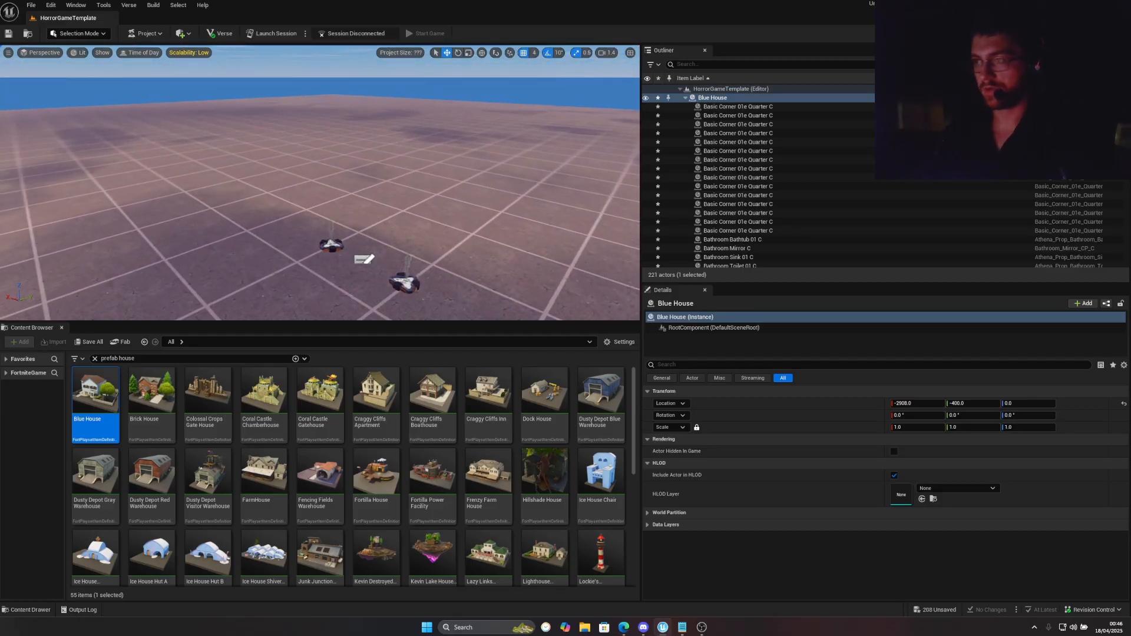
pyautogui.click(331, 242)
pyautogui.press('Delete')
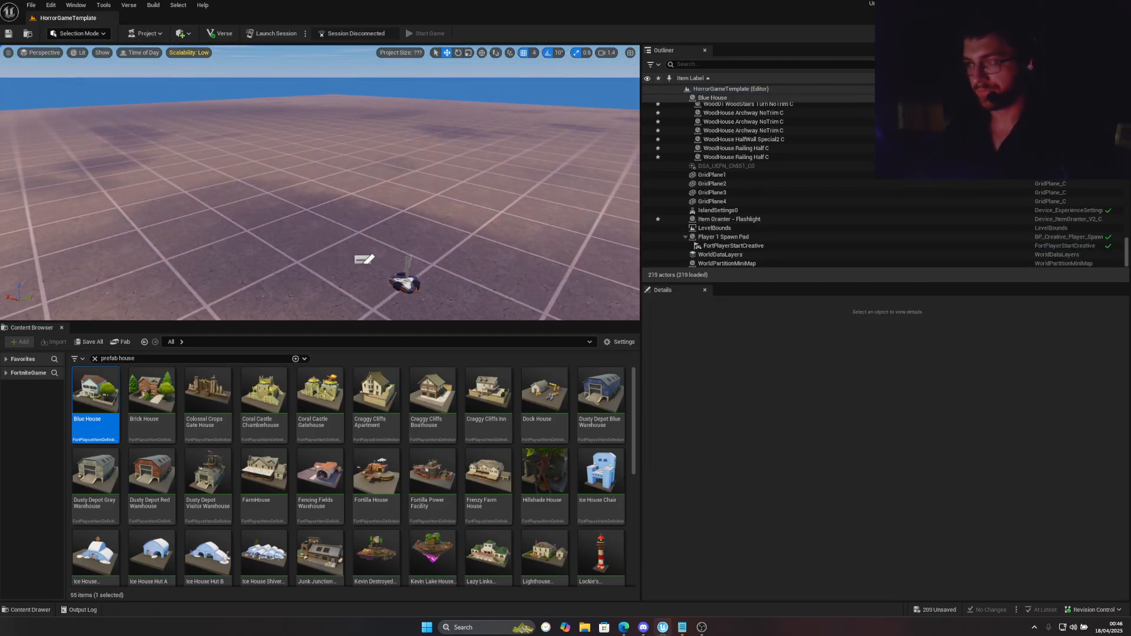
# Move the Player 1 Spawn Pad along the X axis toward the Blue House, to about X -1910
pyautogui.click(405, 284)
pyautogui.moveTo(404, 283); pyautogui.dragTo(425, 293, button='right')
pyautogui.moveTo(284, 216); pyautogui.dragTo(498, 247)
pyautogui.moveTo(499, 247); pyautogui.dragTo(574, 248, button='right')
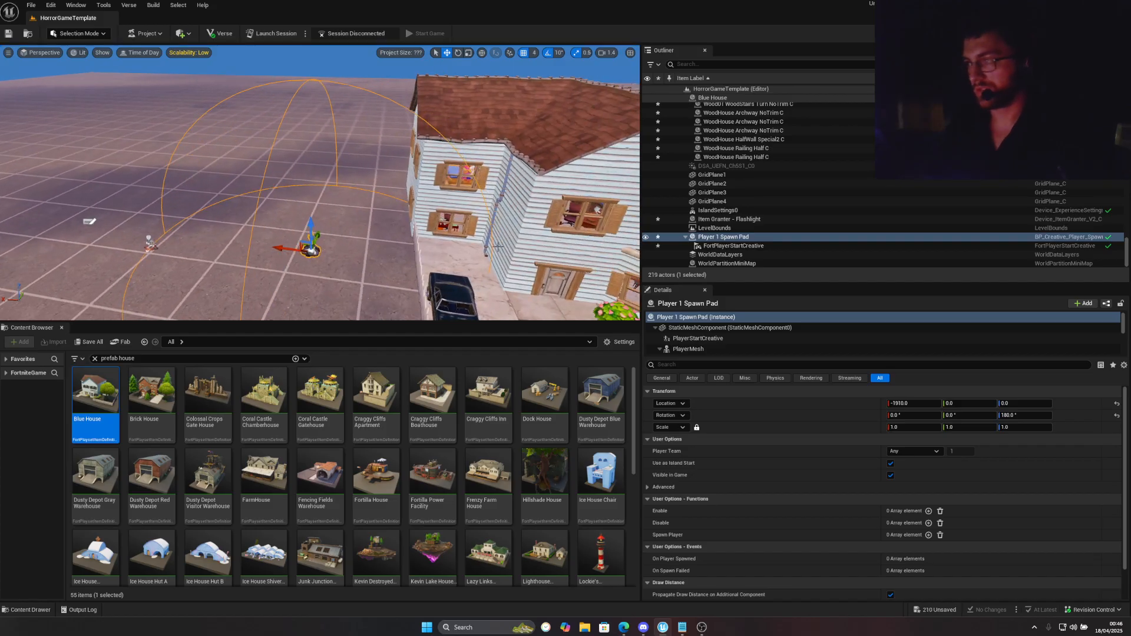
pyautogui.press('d')
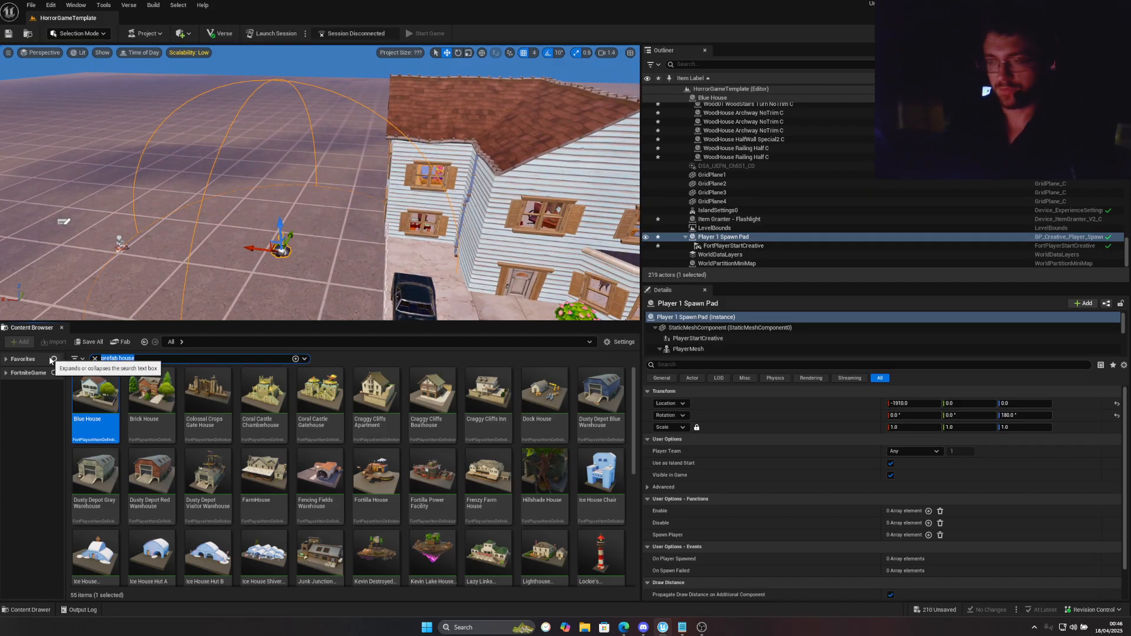
# Search the content library for "day and night" instead of the house prefabs
pyautogui.press('BackSpace')
pyautogui.press('BackSpace')
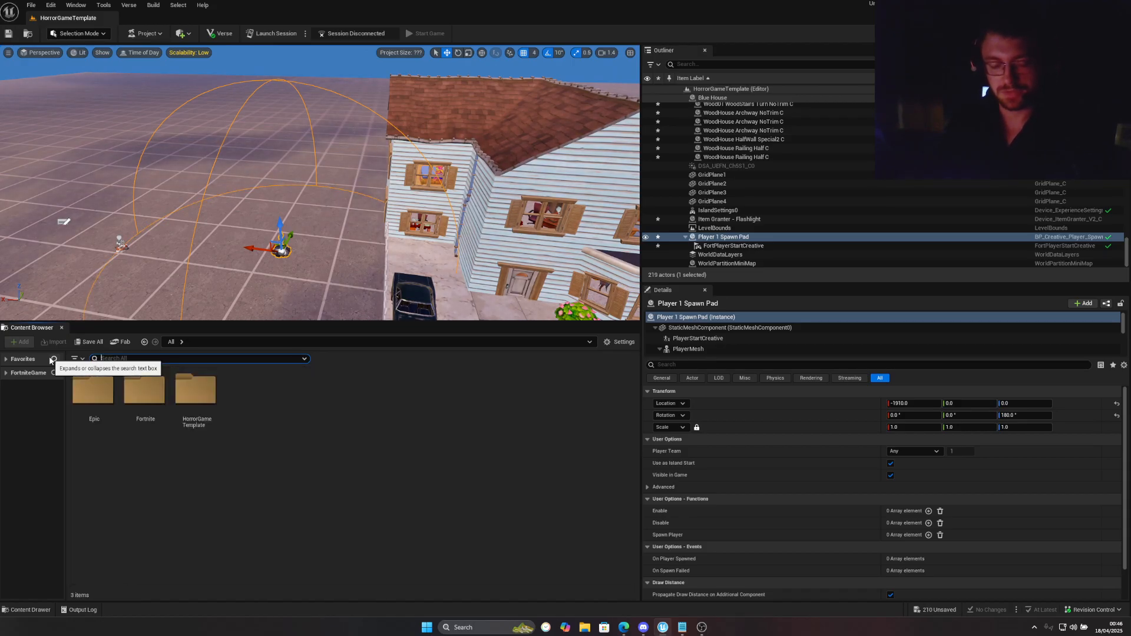
pyautogui.write('nd nigh')
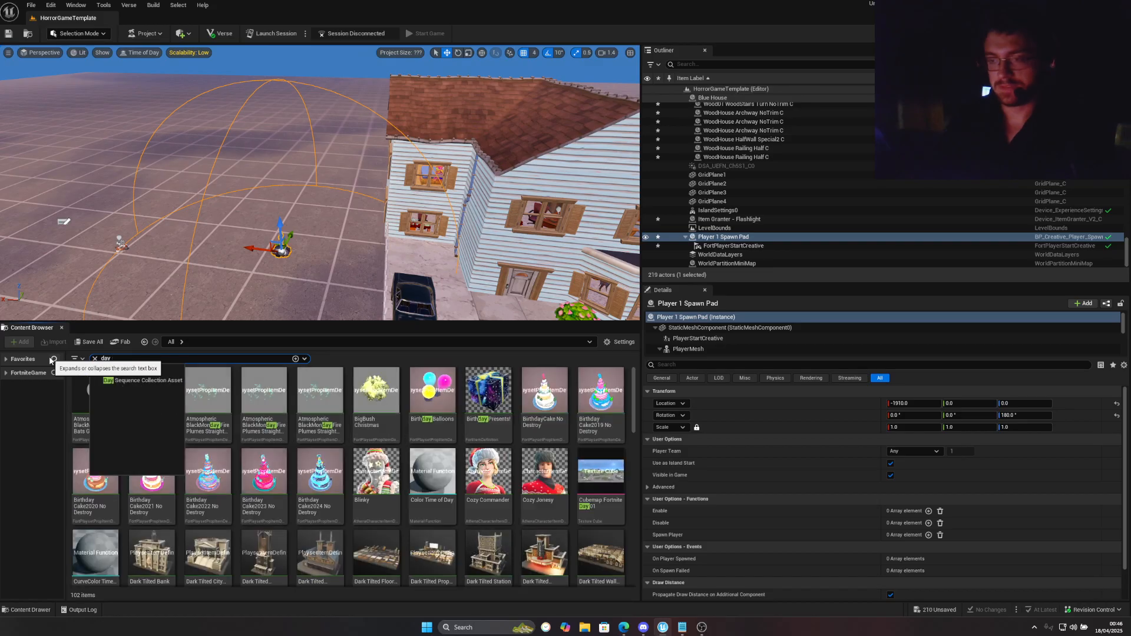
pyautogui.write('t')
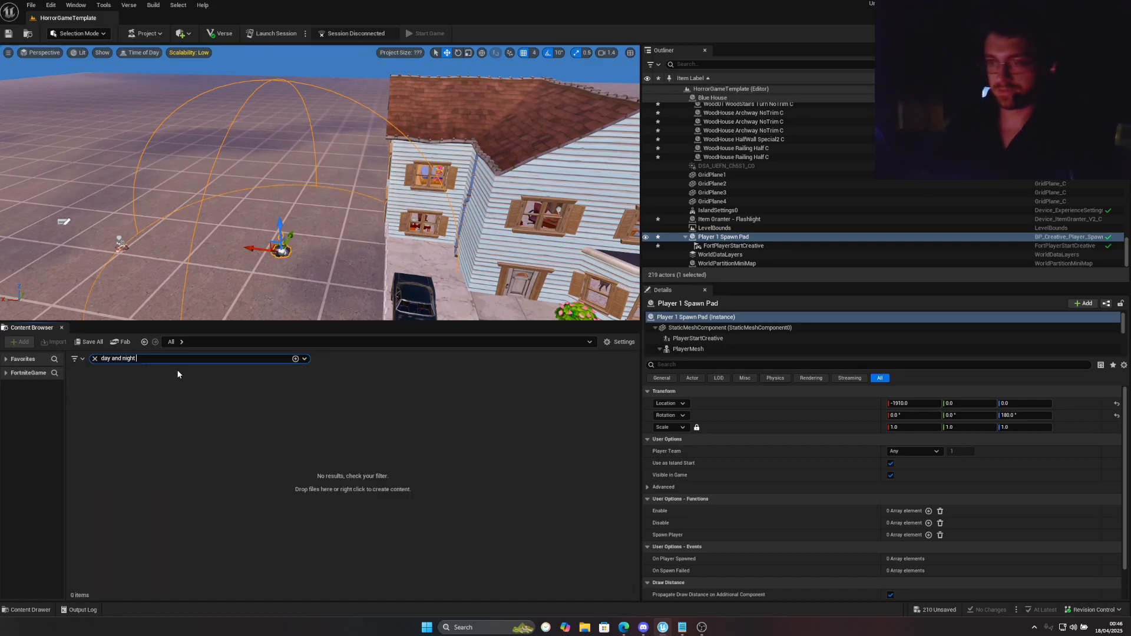
# Try a Day Sequence Device from a "seq" search beside the spawn pad, and delete it again
pyautogui.hotkey('ctrl', 'a')
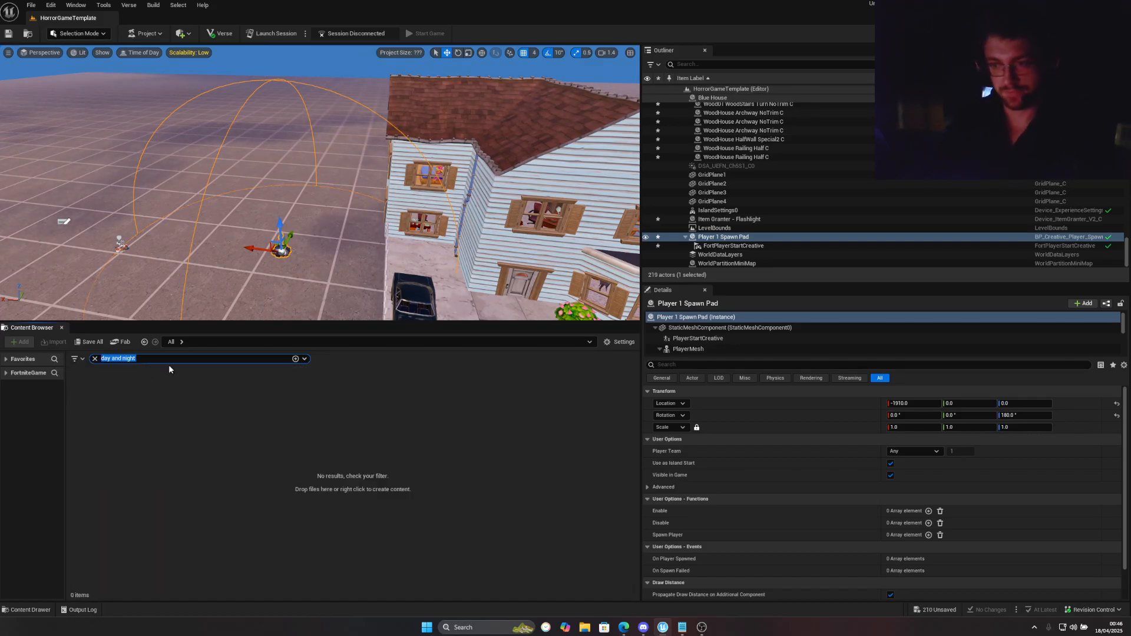
pyautogui.write('seqe')
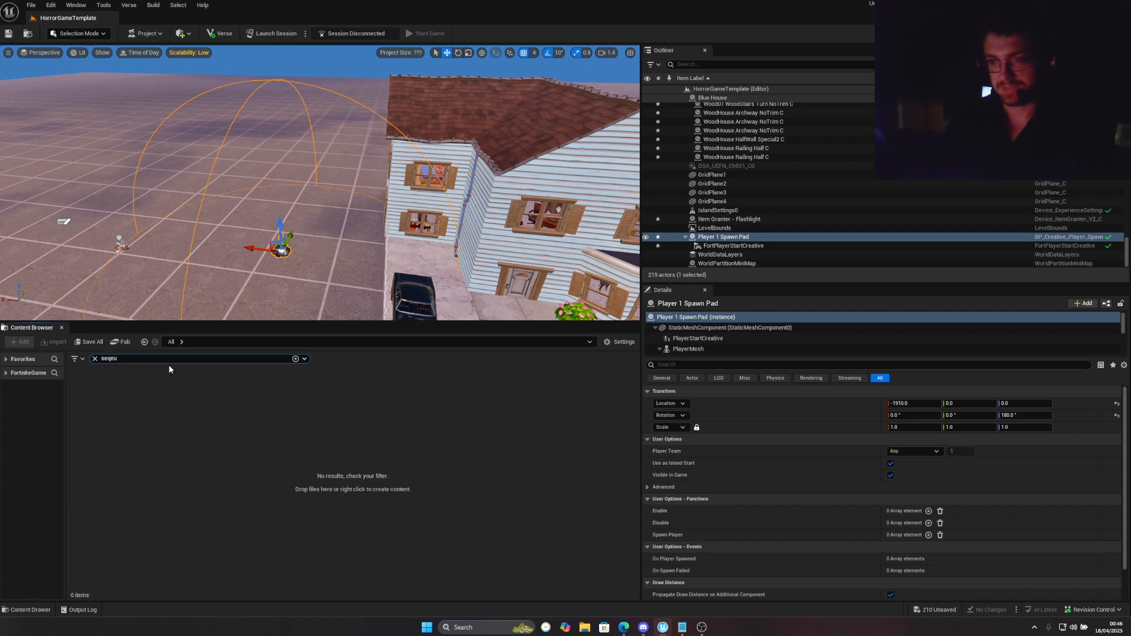
pyautogui.press('BackSpace')
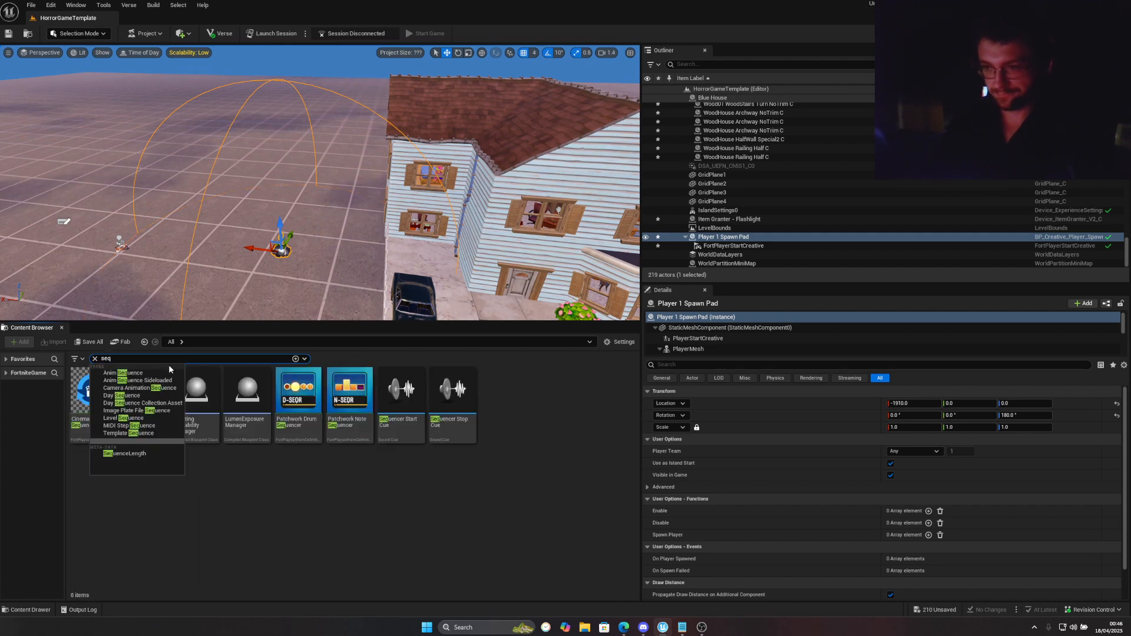
pyautogui.moveTo(144, 398)
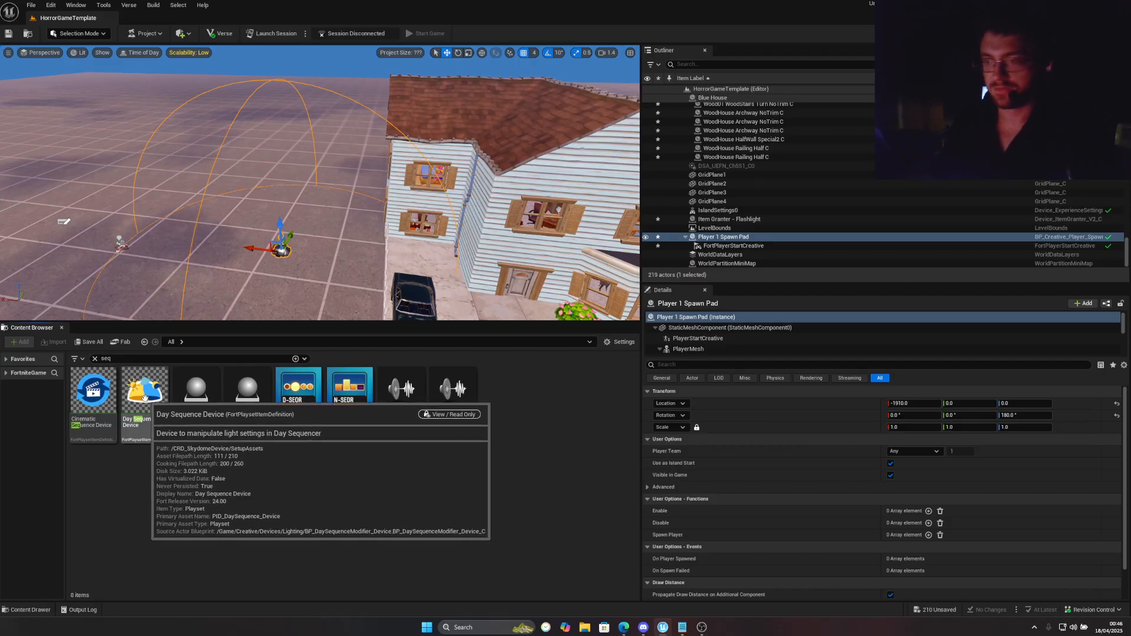
pyautogui.moveTo(143, 398); pyautogui.dragTo(190, 249)
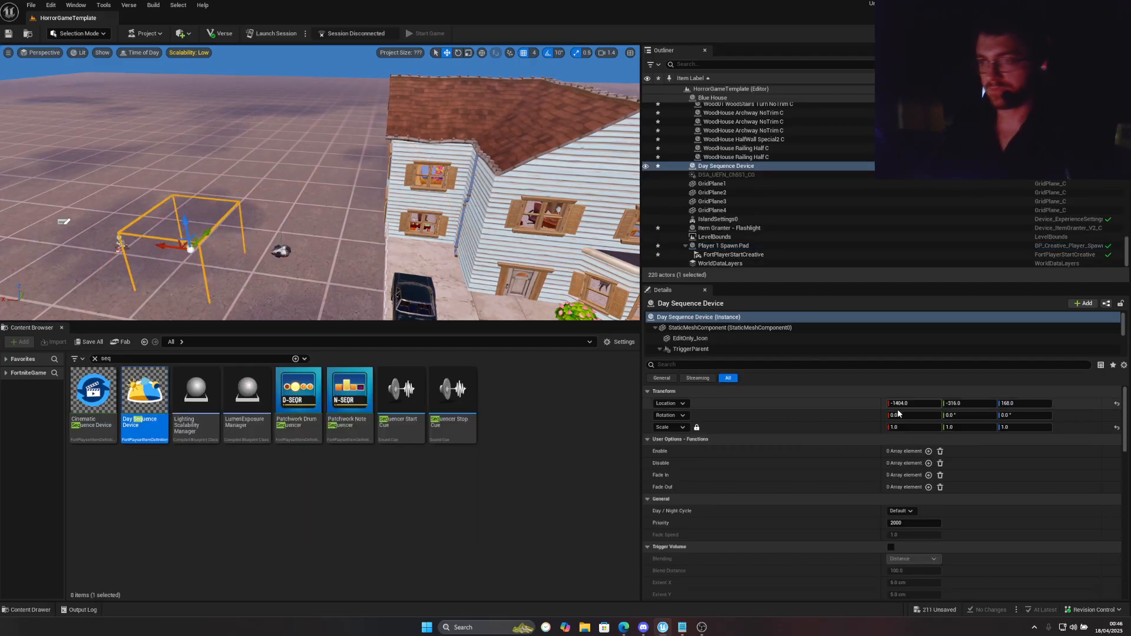
pyautogui.scroll(-3, 864, 465)
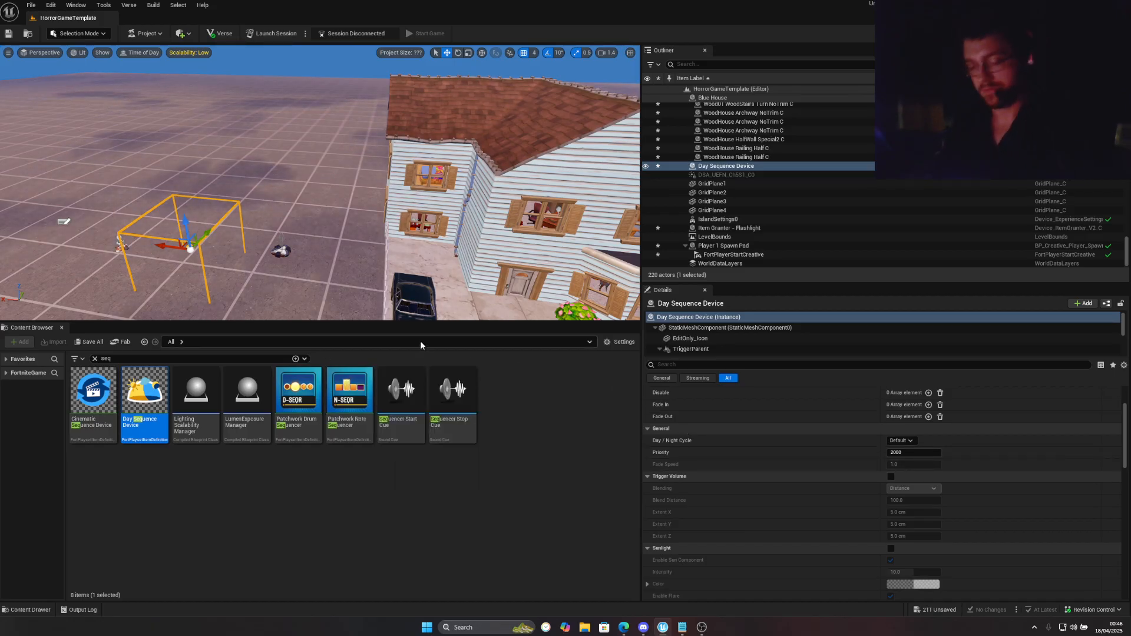
pyautogui.press('Delete')
# Search the level's actors for "island s" and select IslandSettings0
pyautogui.click(706, 64)
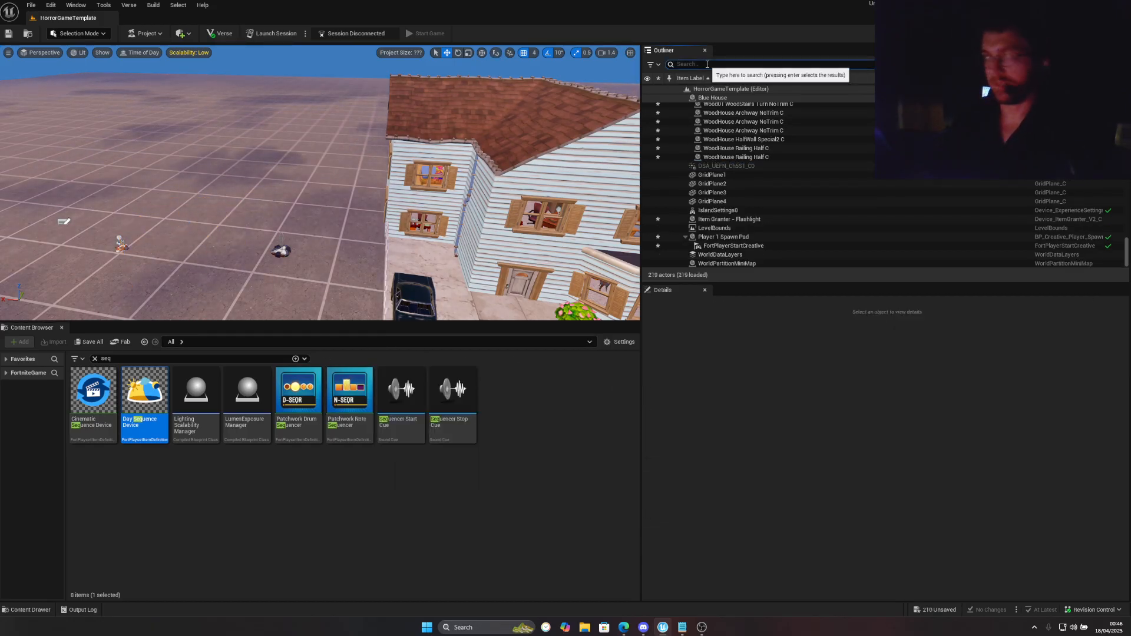
pyautogui.write('island s')
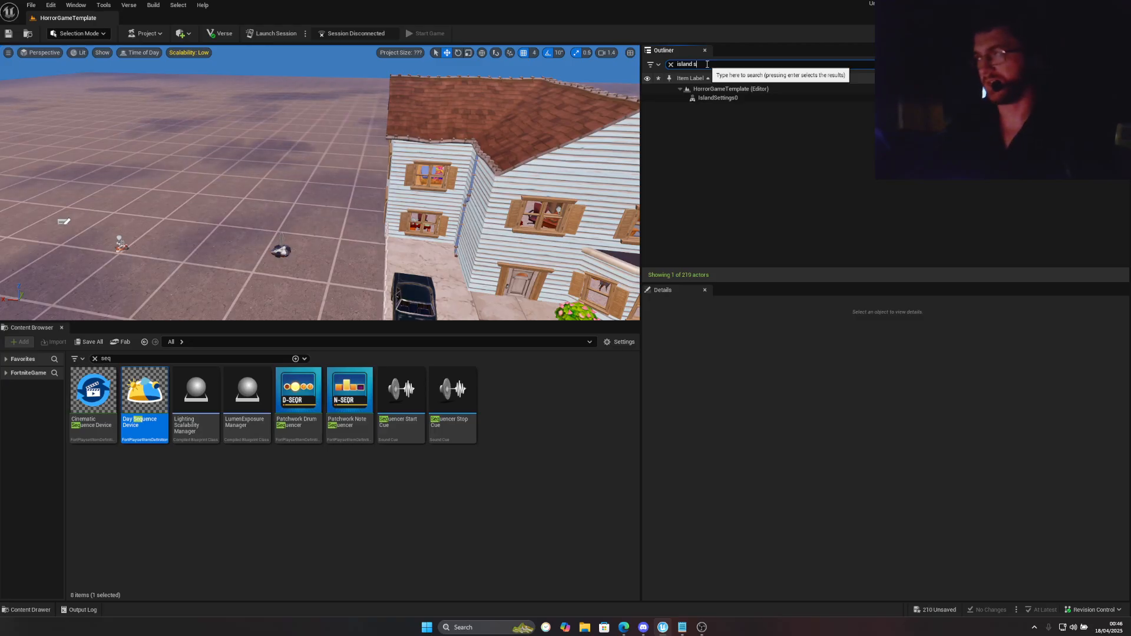
pyautogui.press('Return')
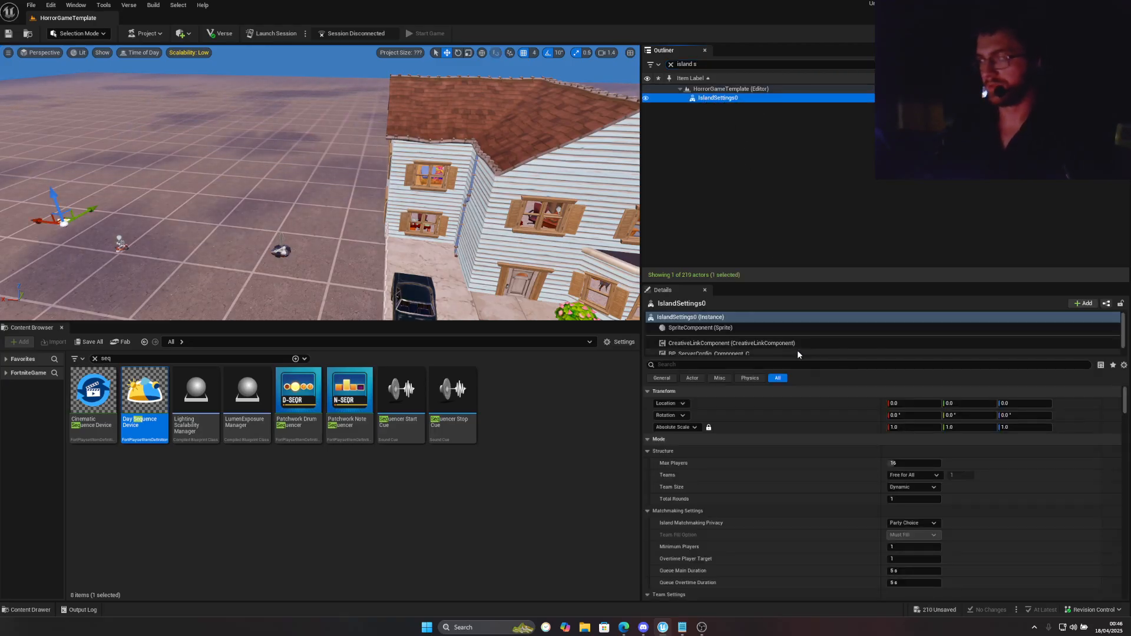
# Filter the island settings by "light" and check the Light Brightness and Light Color options
pyautogui.click(705, 362)
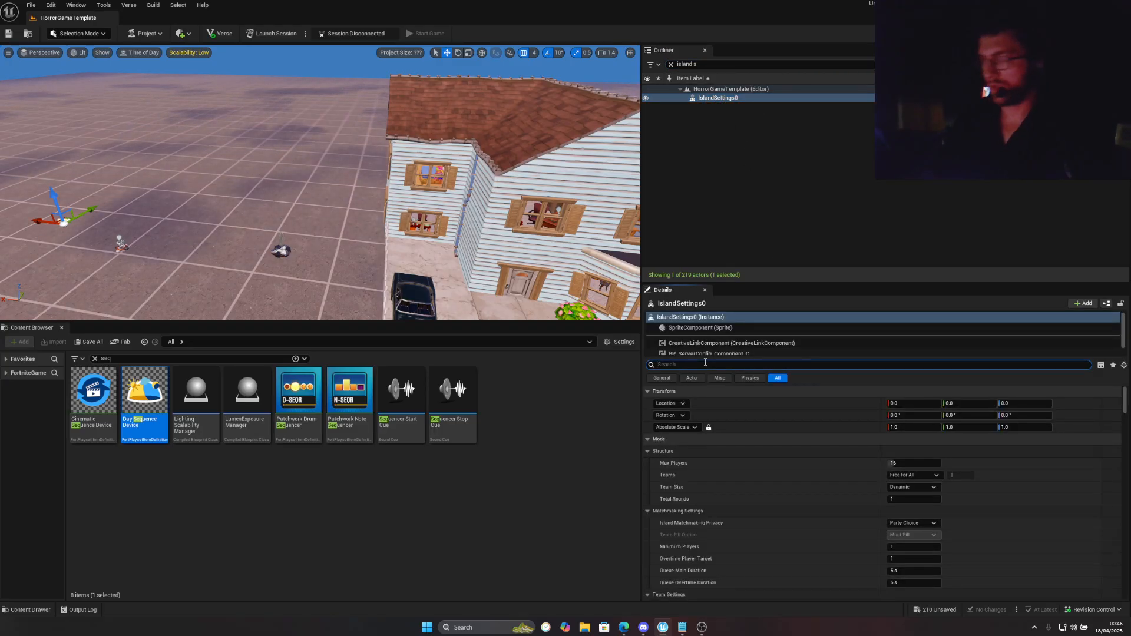
pyautogui.write('light')
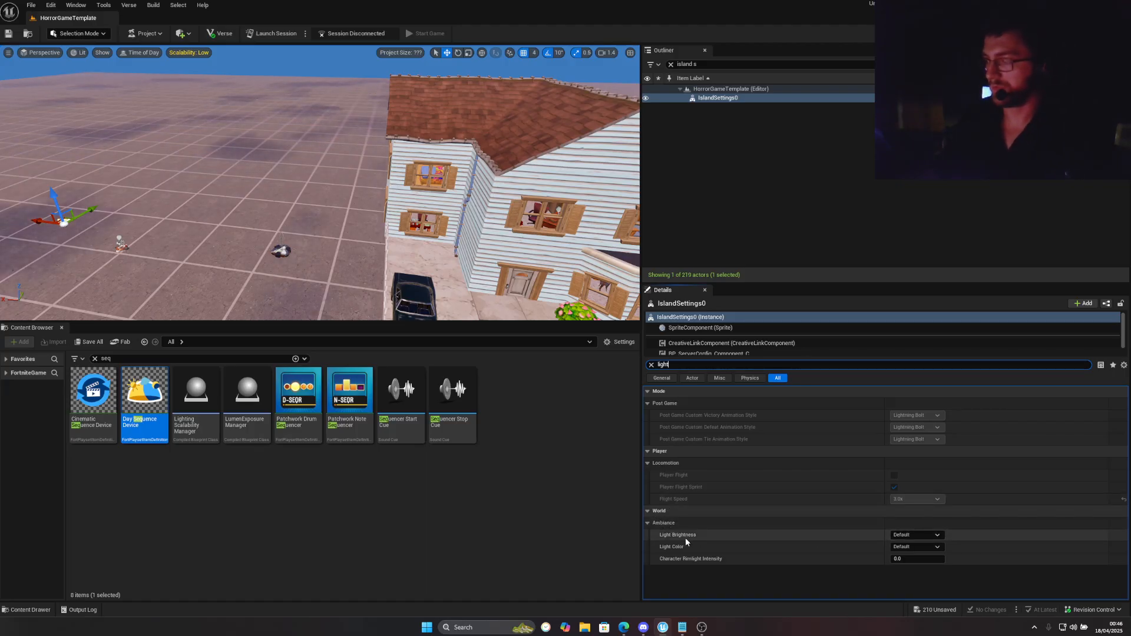
pyautogui.click(912, 535)
pyautogui.click(912, 535)
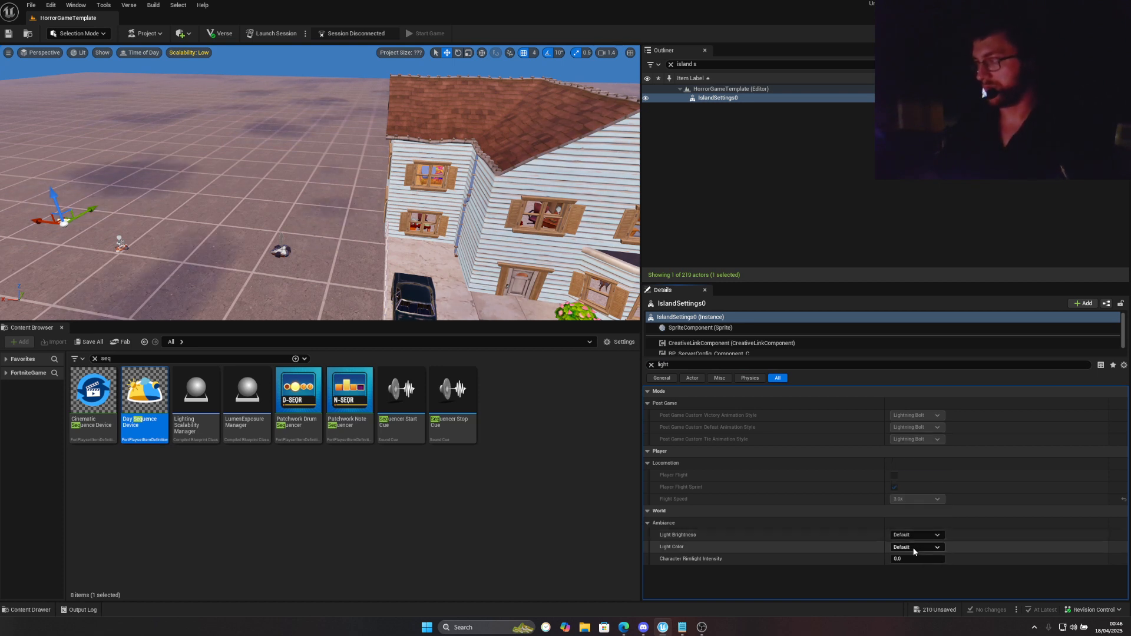
pyautogui.click(914, 547)
pyautogui.click(914, 548)
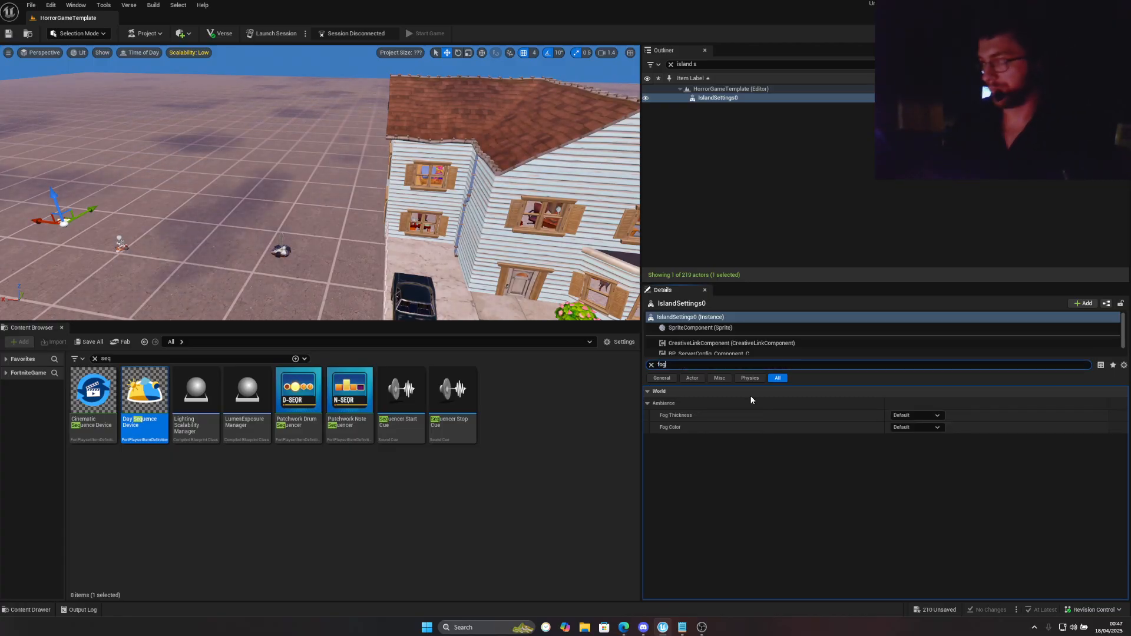
# Filter the island settings by "fog", and set Fog Color to Black and Fog Thickness to 50%
pyautogui.click(914, 427)
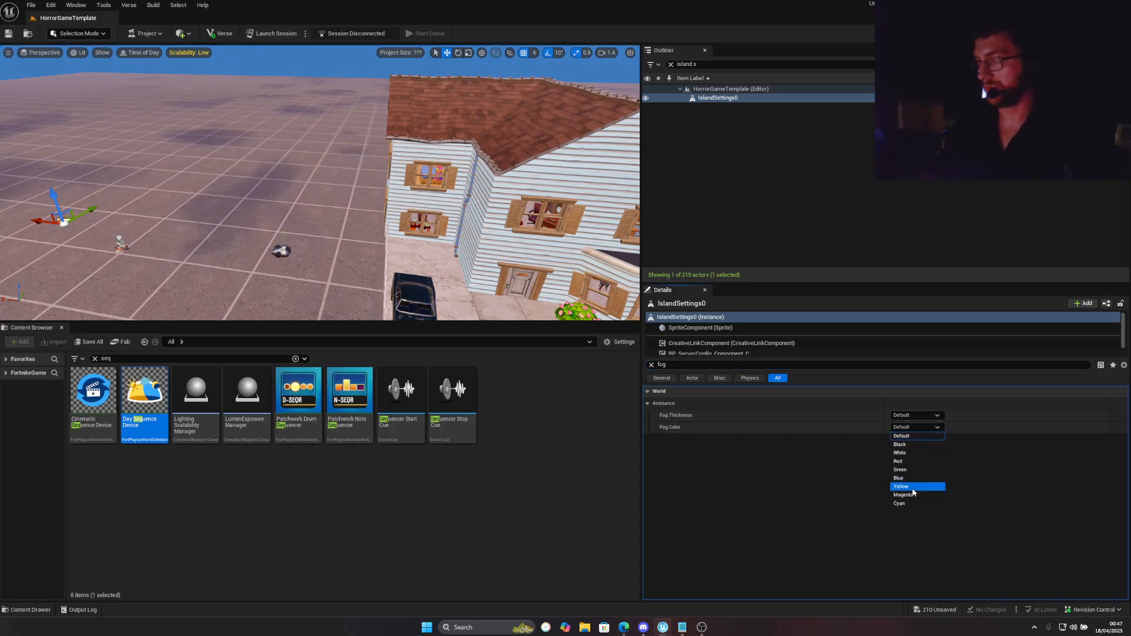
pyautogui.click(909, 444)
pyautogui.click(910, 415)
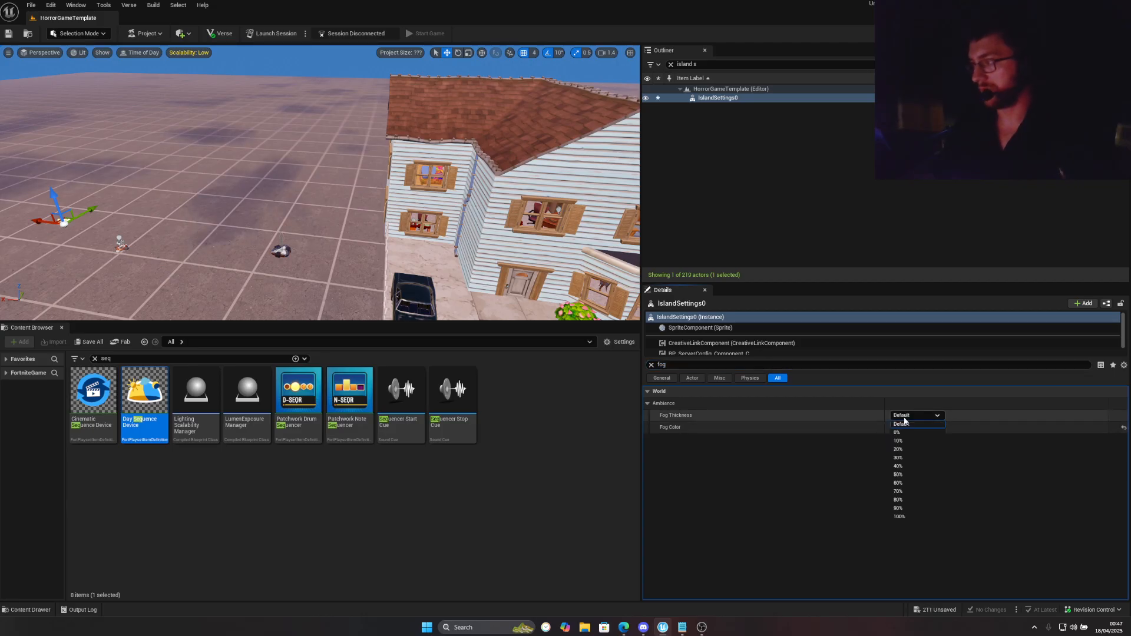
pyautogui.click(901, 475)
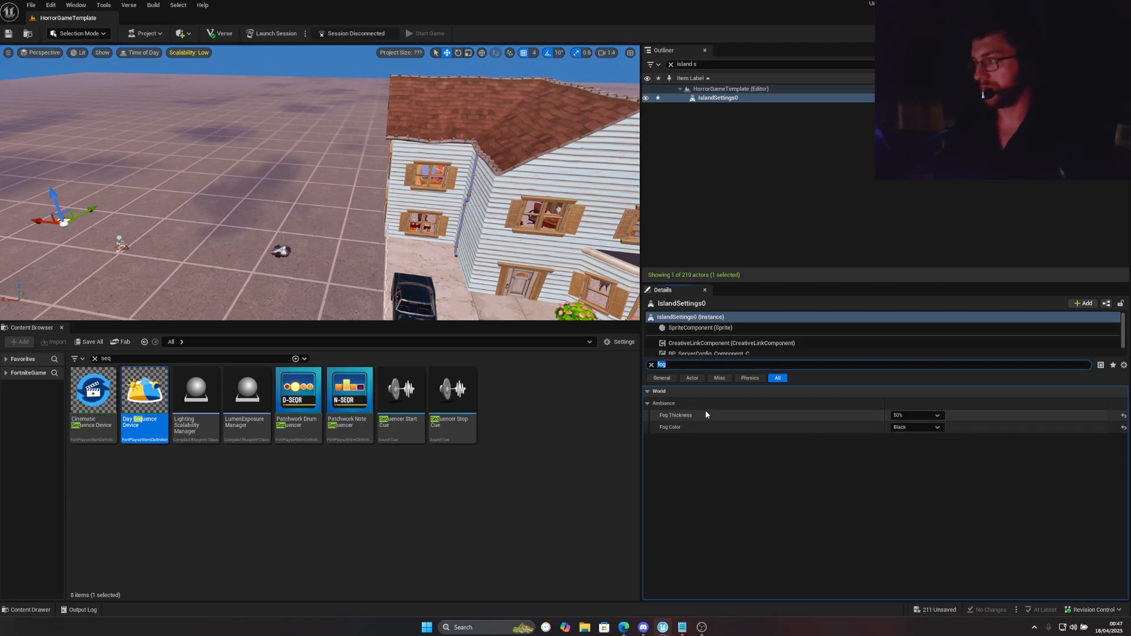
# Filter the island settings by "light" and set Light Brightness to 70%
pyautogui.click(651, 365)
pyautogui.write('ligh')
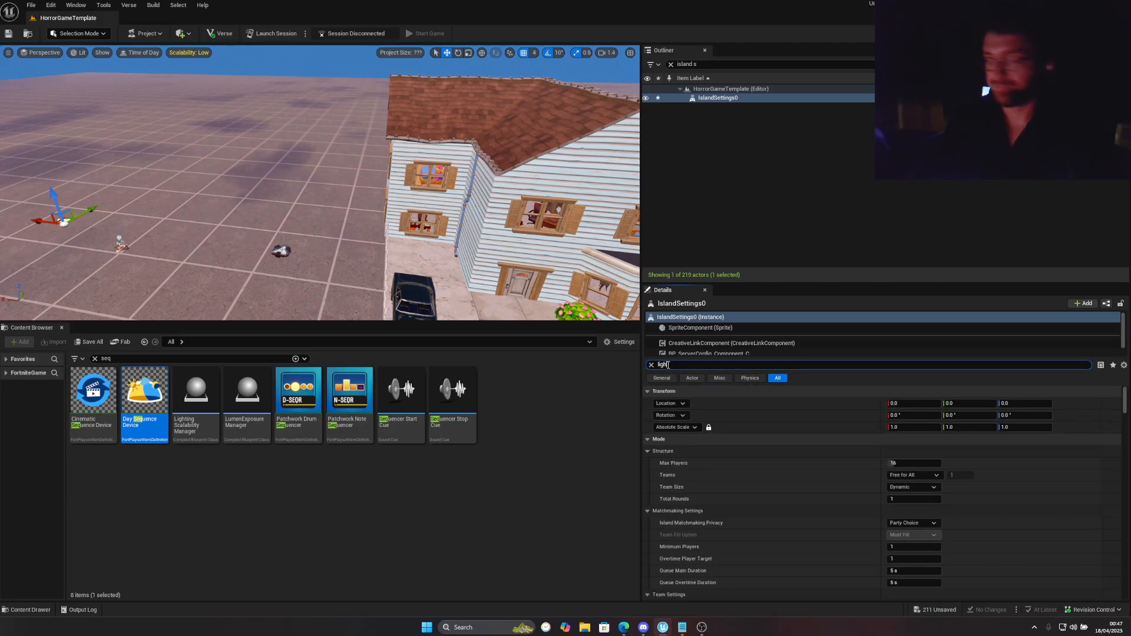
pyautogui.write('t')
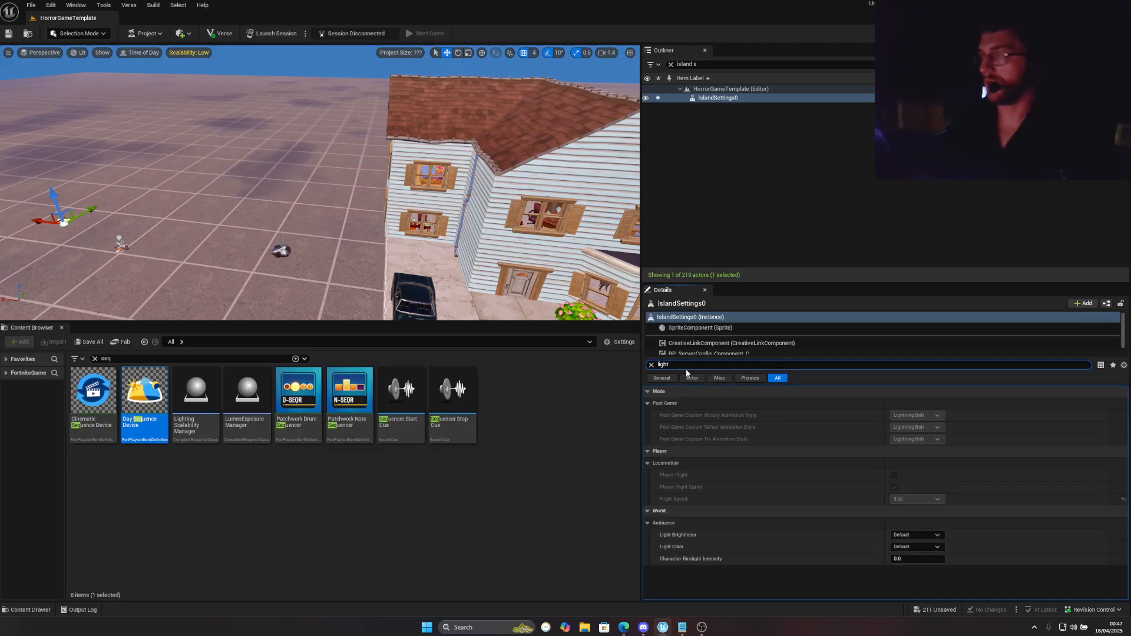
pyautogui.click(910, 534)
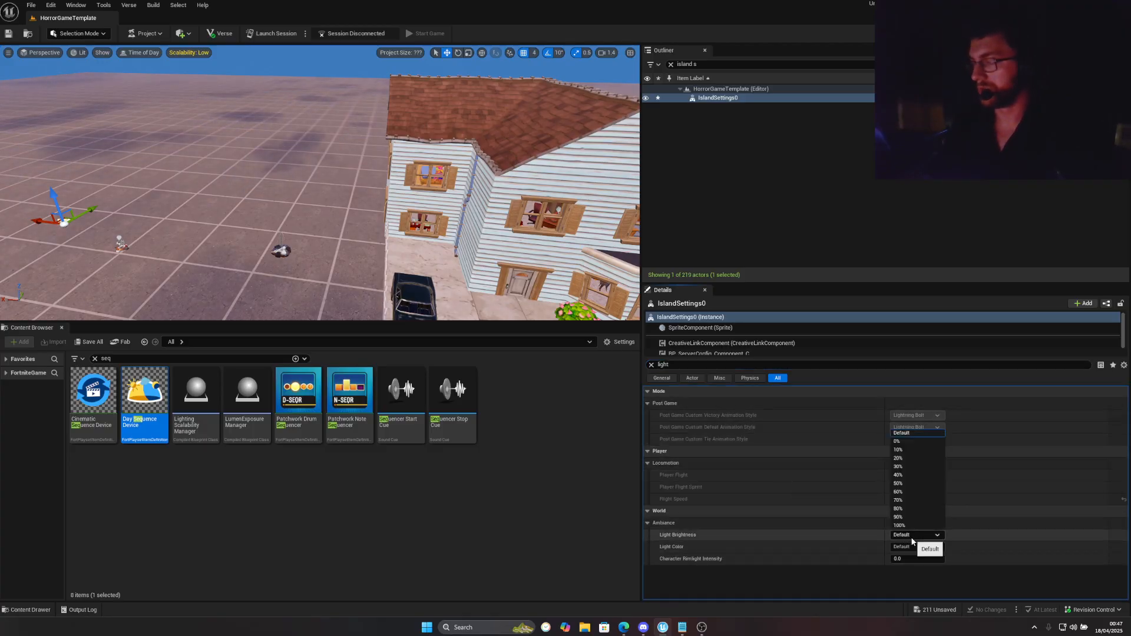
pyautogui.click(913, 500)
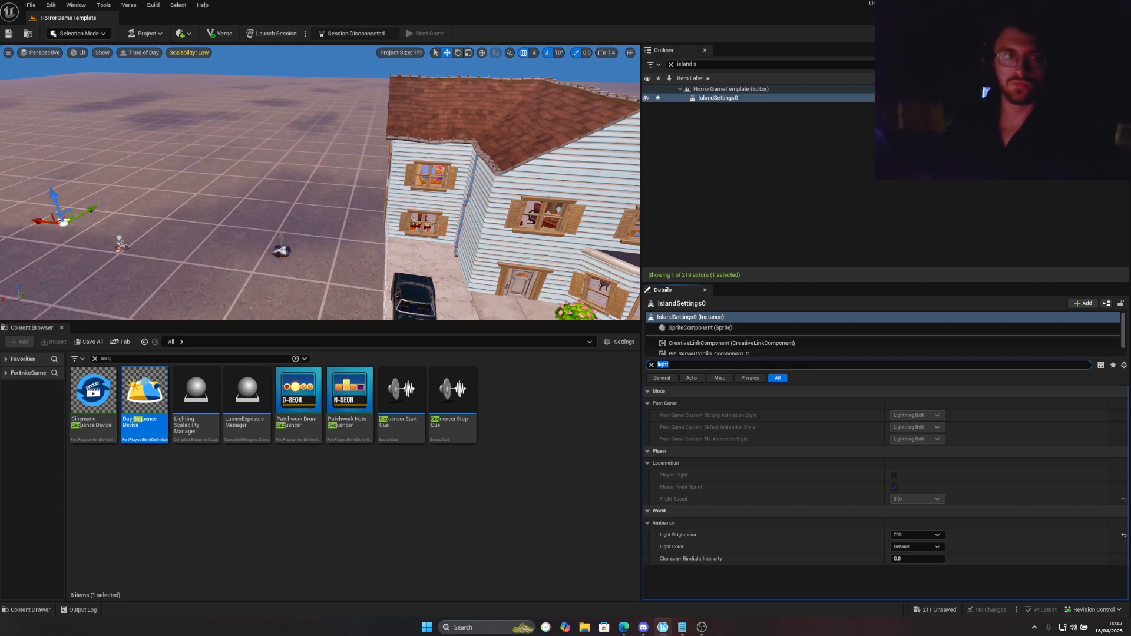
# Search the content library for "audio" and place an Audio Player near the spawn pad, at about X -1468, Y 304
pyautogui.moveTo(319, 188); pyautogui.dragTo(356, 209, button='right')
pyautogui.press('w')
pyautogui.press('s')
pyautogui.press('a')
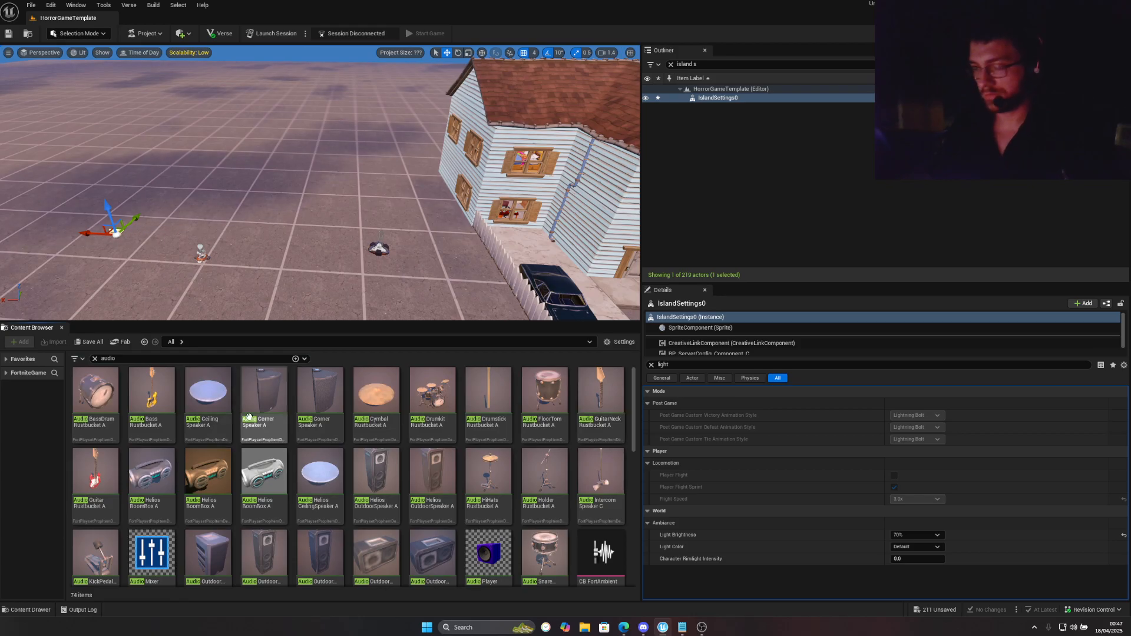
pyautogui.scroll(-3, 489, 413)
pyautogui.moveTo(489, 413); pyautogui.dragTo(323, 224)
pyautogui.press('f')
# Rotate the Audio Player about its vertical axis to about 0°
pyautogui.moveTo(322, 225); pyautogui.dragTo(331, 233, button='right')
pyautogui.press('w')
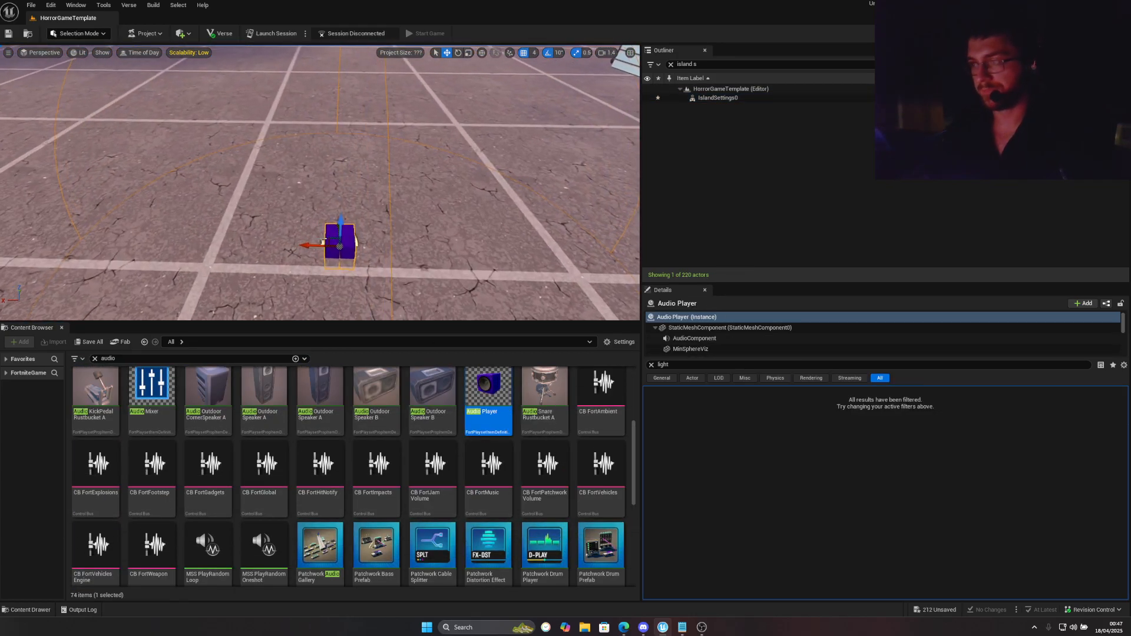
pyautogui.press('e')
pyautogui.moveTo(302, 273); pyautogui.dragTo(266, 233)
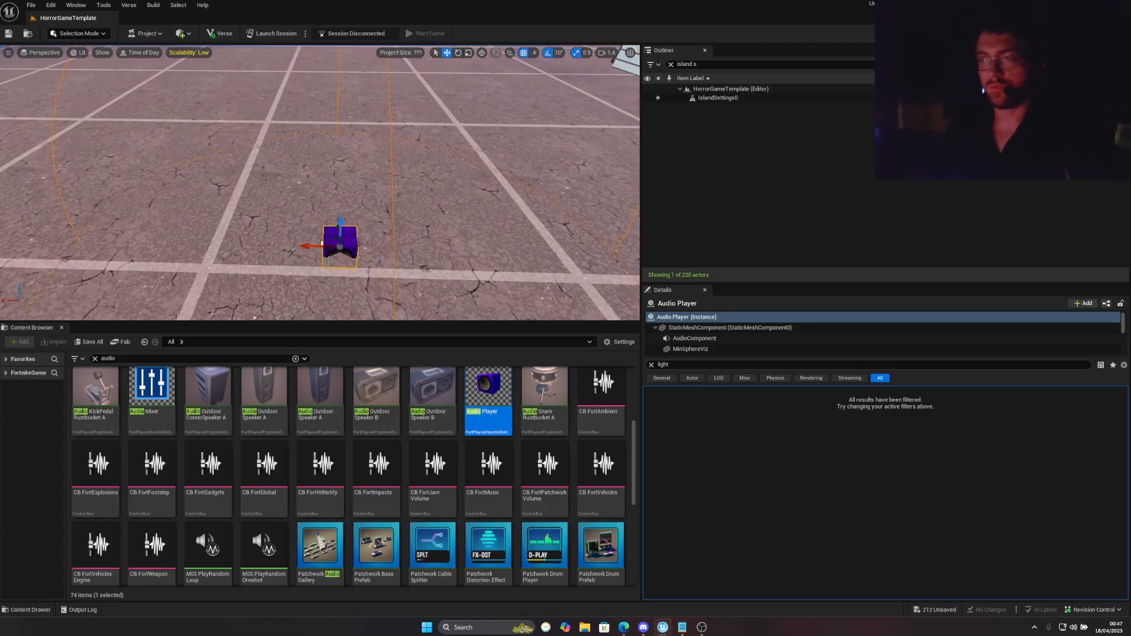
# Search the content library for "radio device" and place a Radio beside the Audio Player
pyautogui.click(209, 358)
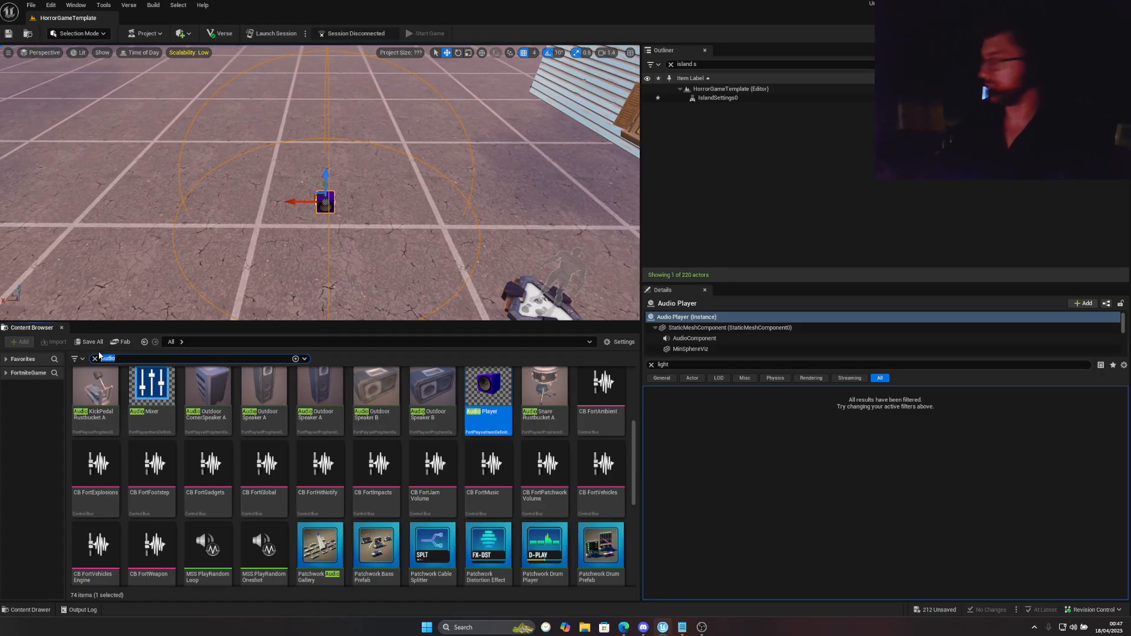
pyautogui.write('radio')
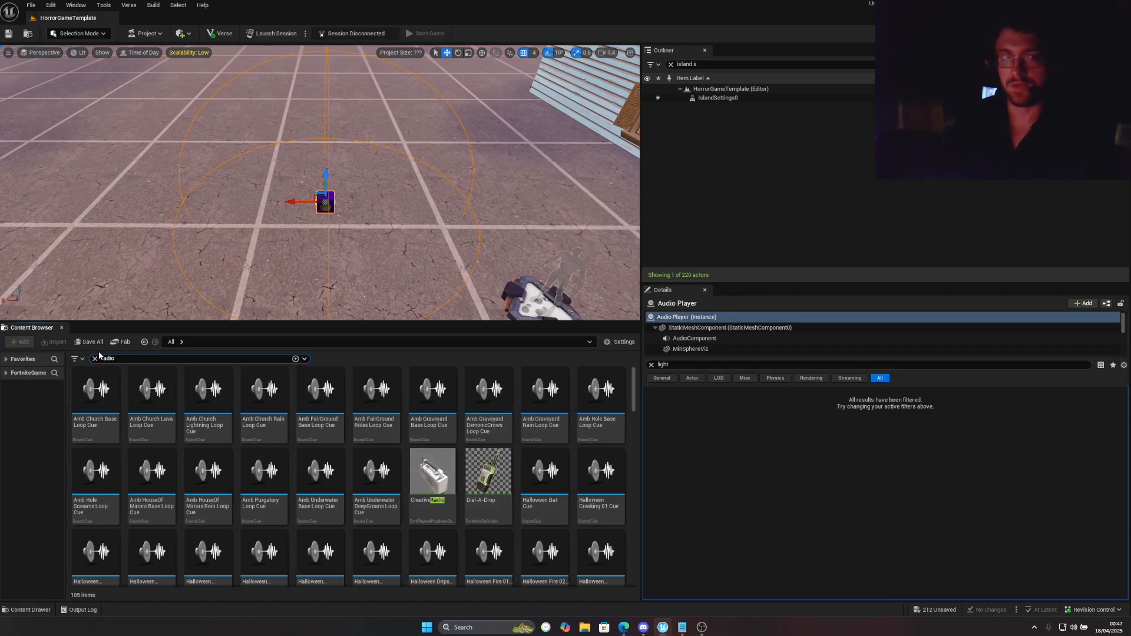
pyautogui.scroll(-15, 609, 415)
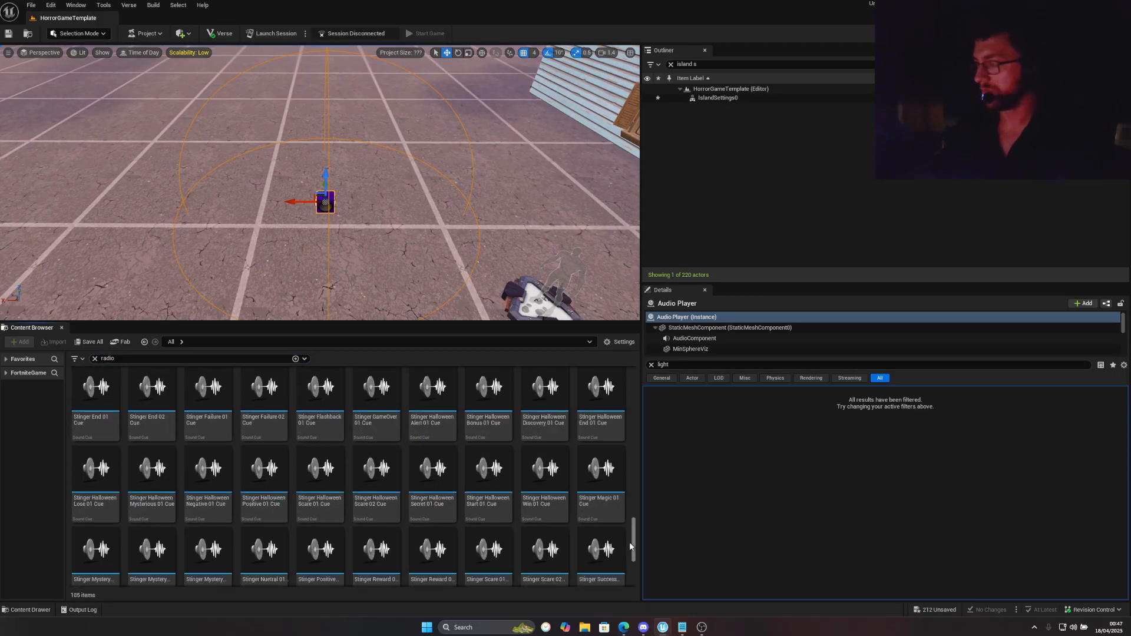
pyautogui.write('device')
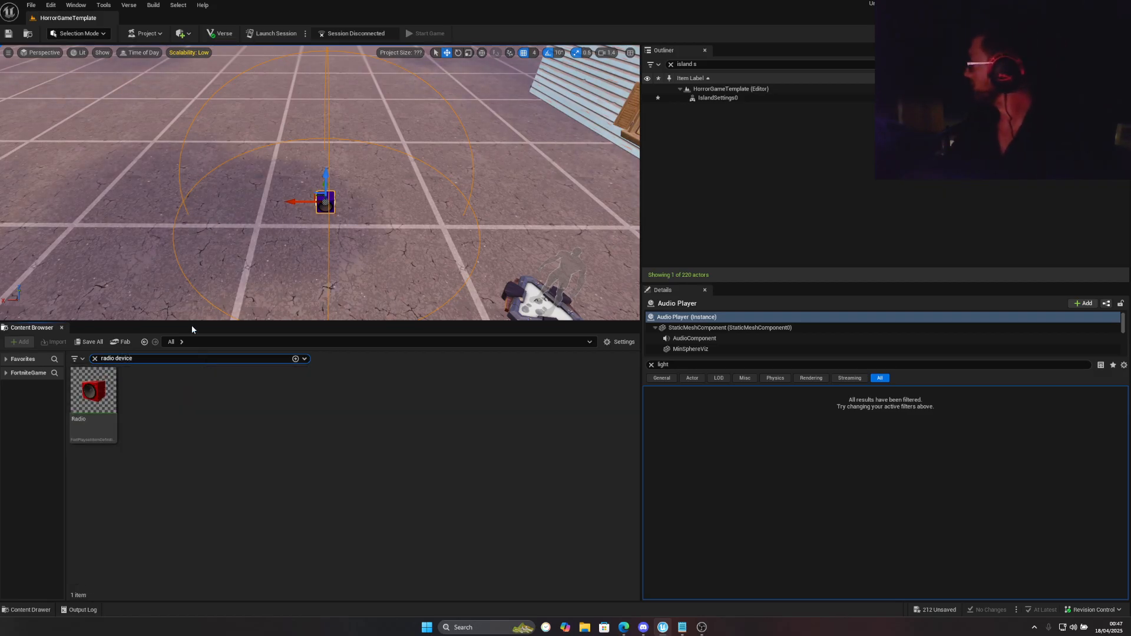
pyautogui.press('a')
pyautogui.moveTo(190, 252); pyautogui.dragTo(283, 254, button='right')
pyautogui.moveTo(89, 392); pyautogui.dragTo(255, 231)
# Rotate the Radio about its vertical axis, and delete it from the level
pyautogui.press('e')
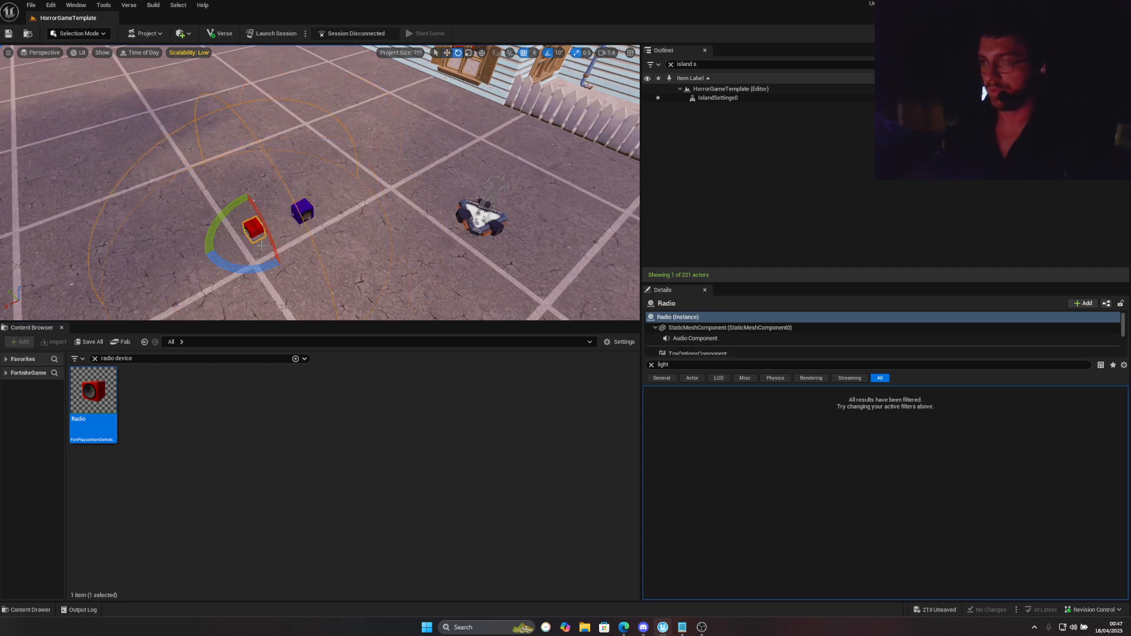
pyautogui.moveTo(242, 271); pyautogui.dragTo(300, 243)
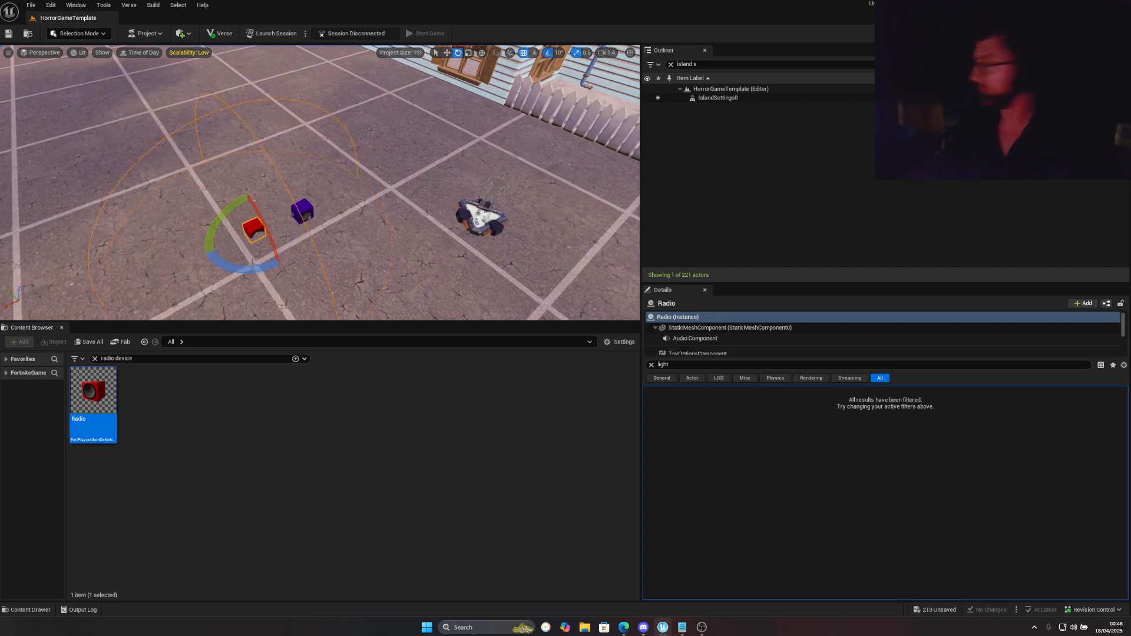
pyautogui.moveTo(286, 258); pyautogui.dragTo(279, 256, button='right')
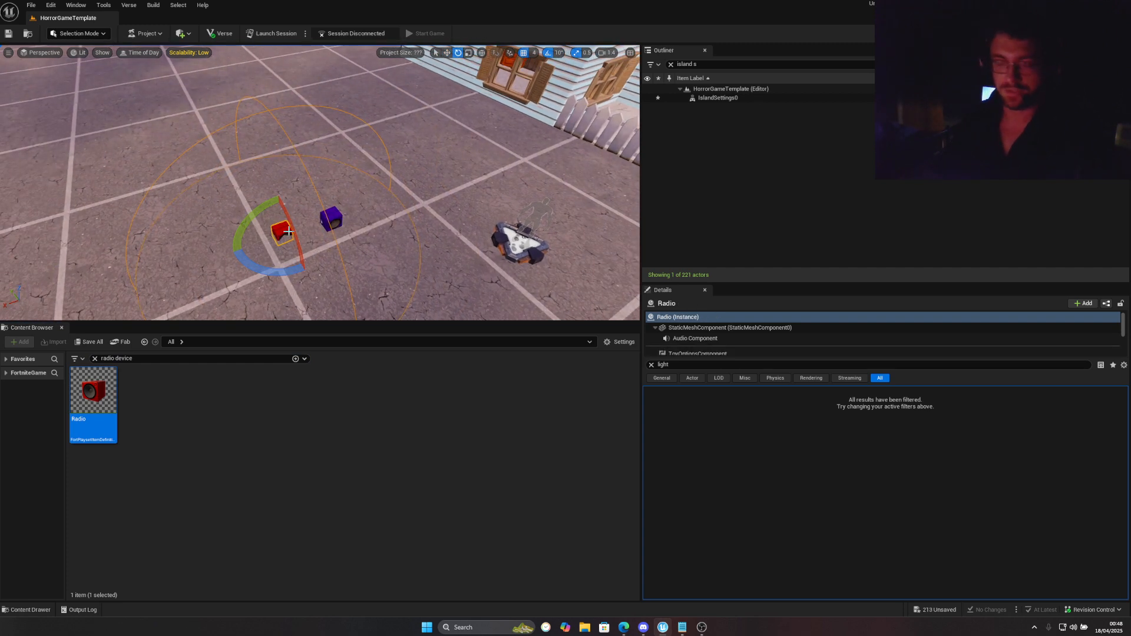
pyautogui.press('Delete')
# Select the Audio Player and clear the "light" filter from its properties
pyautogui.click(333, 225)
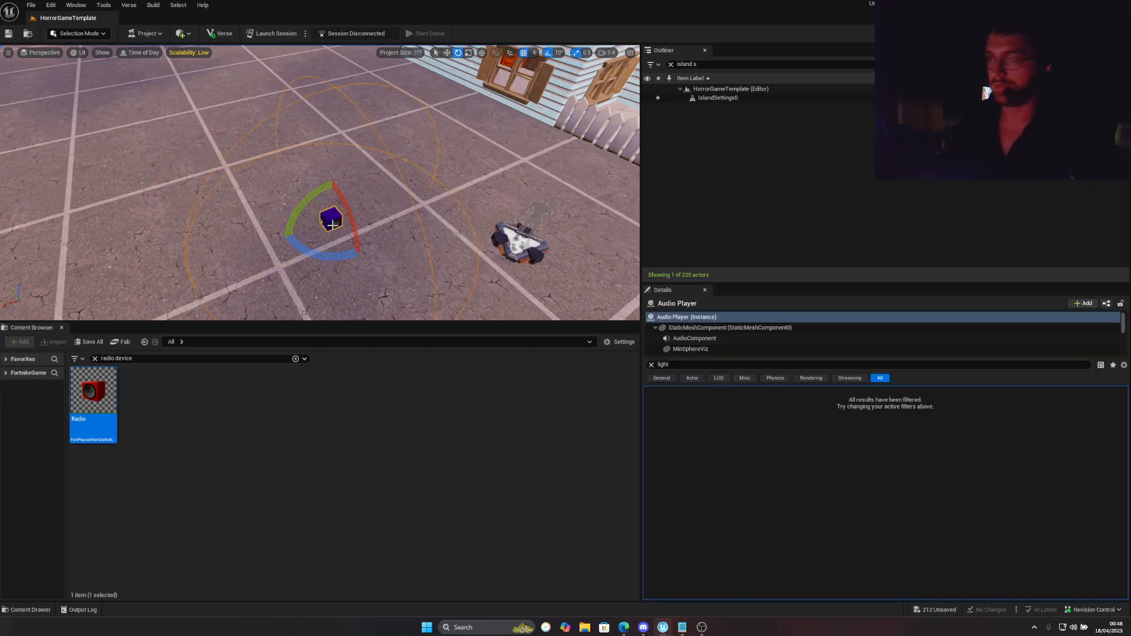
pyautogui.click(651, 366)
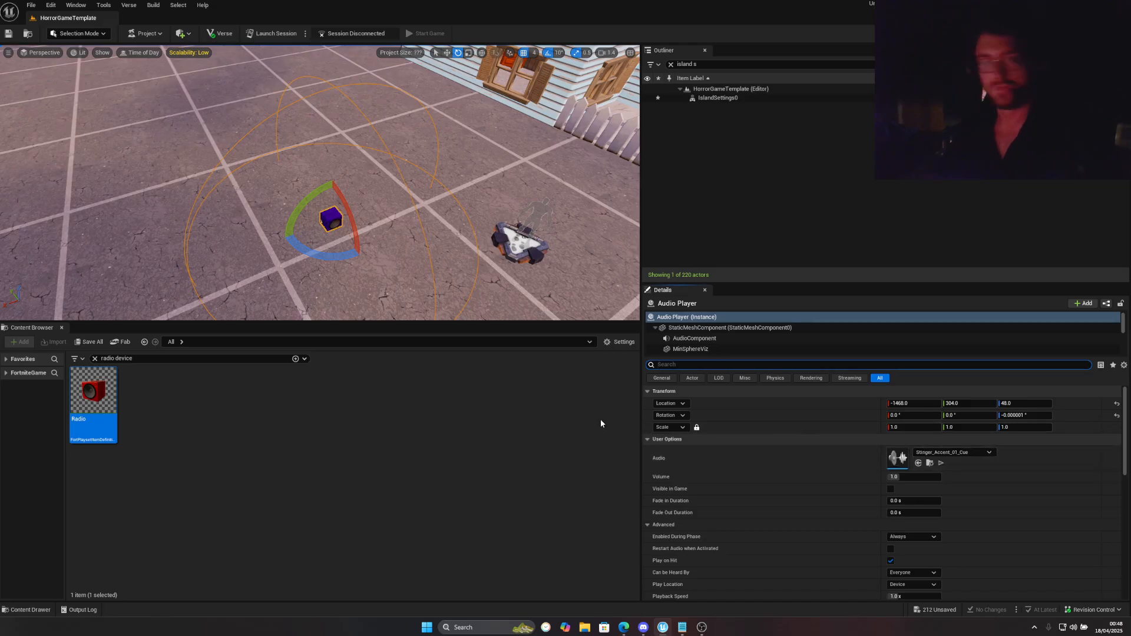
pyautogui.rightClick(612, 409)
pyautogui.moveTo(392, 288); pyautogui.dragTo(380, 294, button='right')
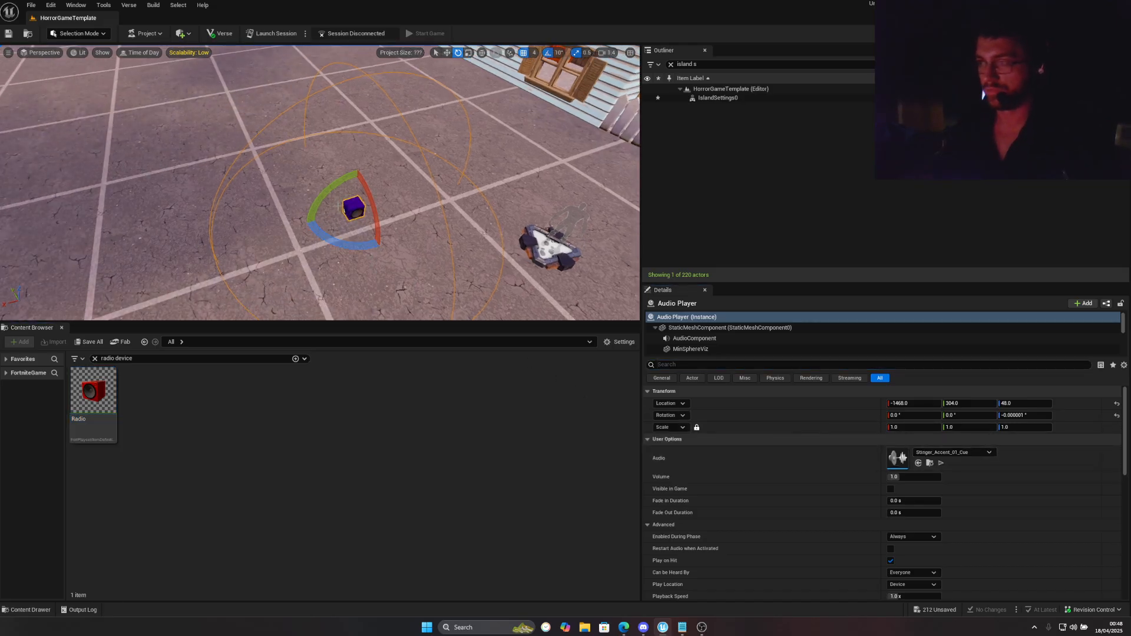
# Clear the content library search and open the HorrorGameTemplate folder
pyautogui.click(95, 358)
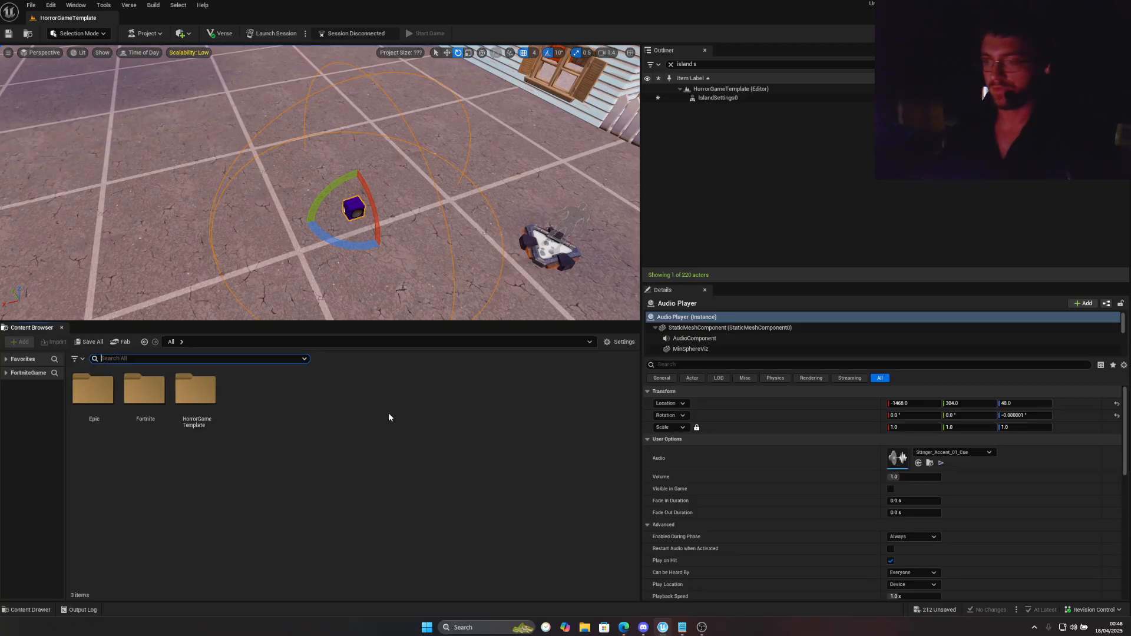
pyautogui.click(316, 405)
pyautogui.rightClick(316, 402)
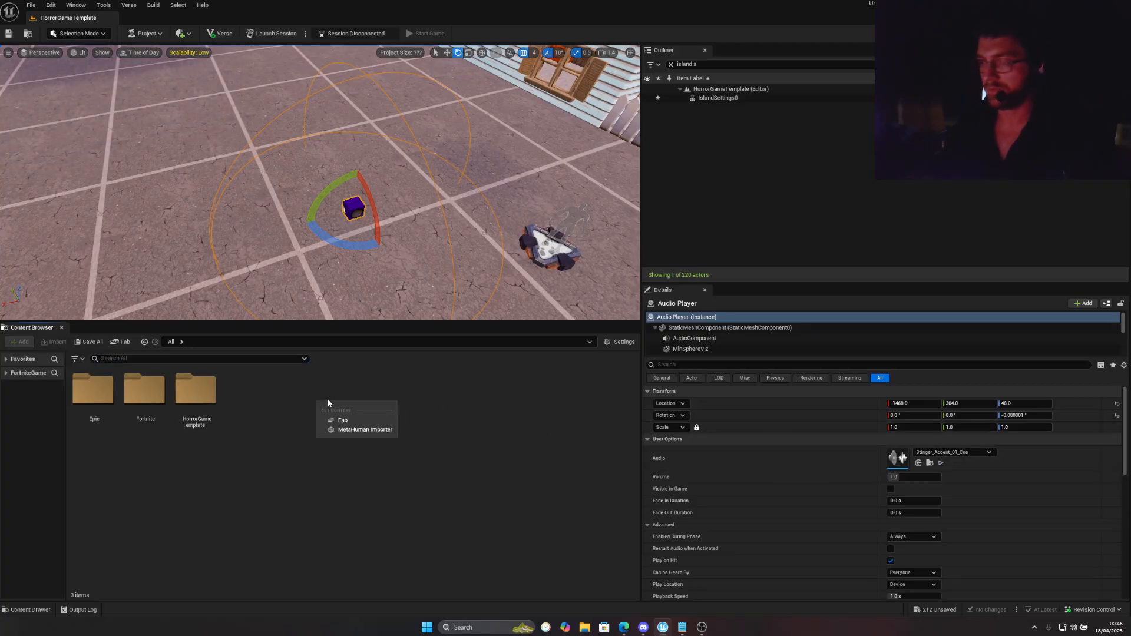
pyautogui.click(325, 398)
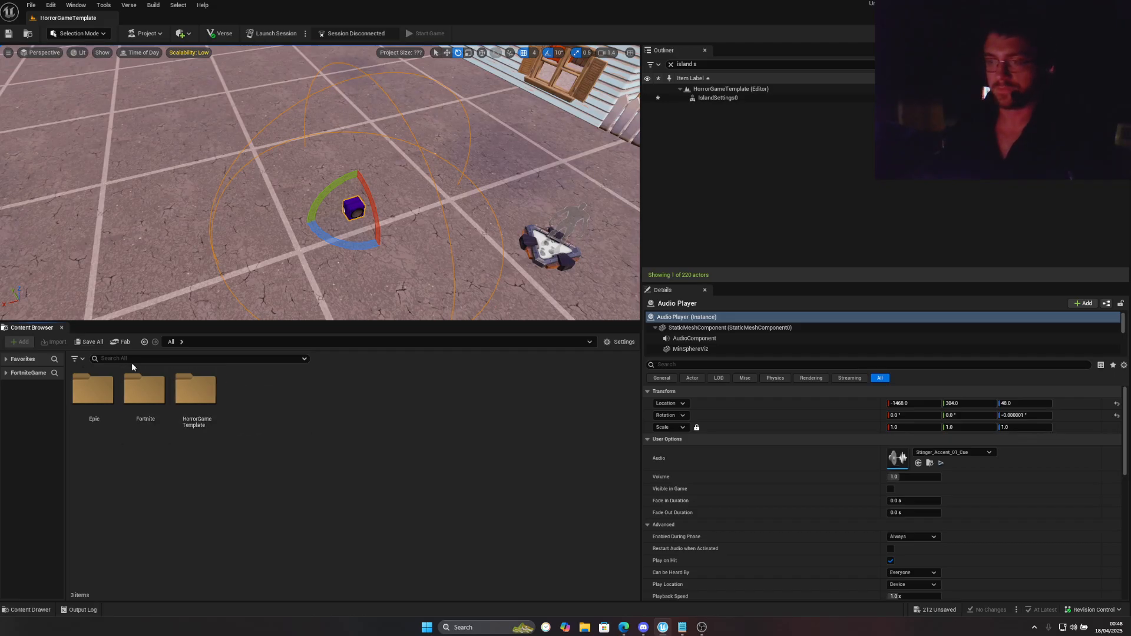
pyautogui.doubleClick(202, 384)
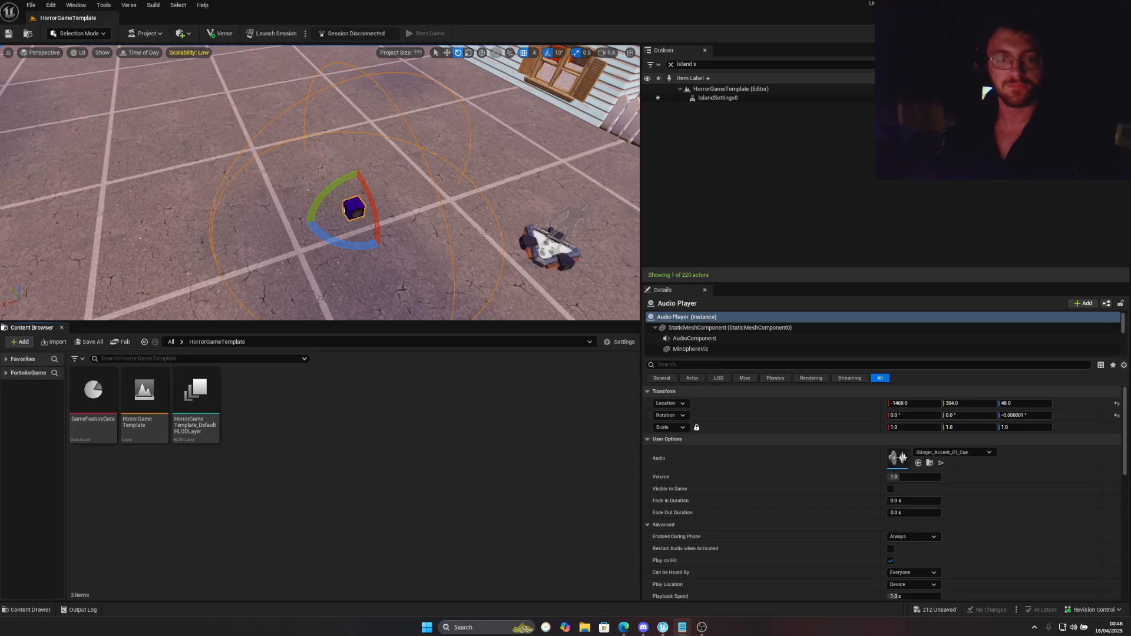
# Import the CarAmbience sound file from the Downloads folder in File Explorer into the HorrorGameTemplate folder
pyautogui.press('super+e')
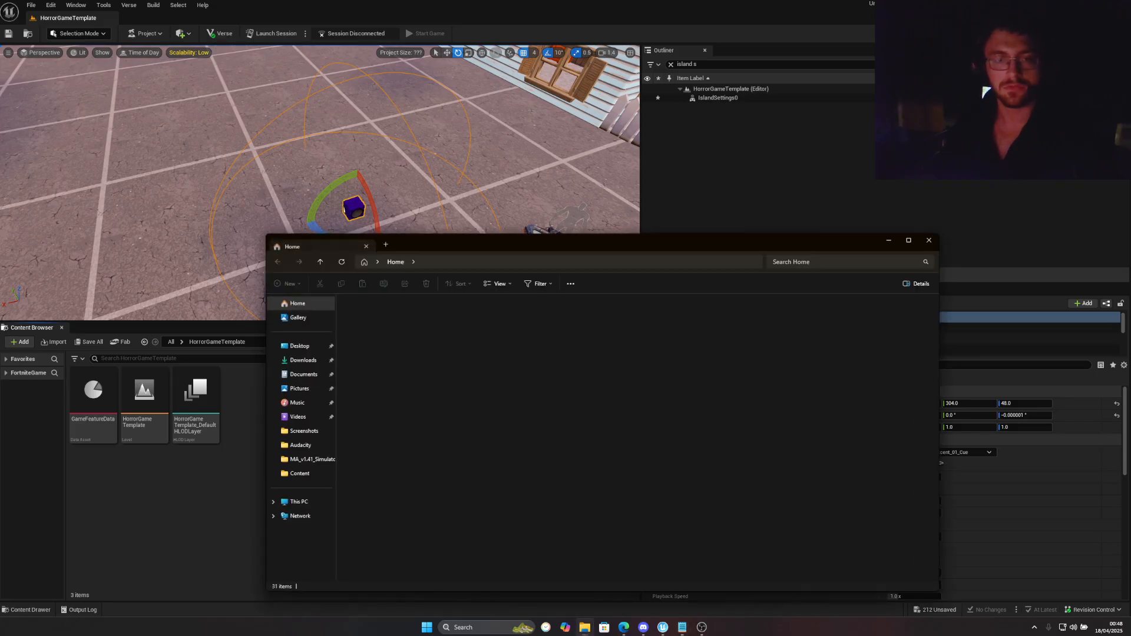
pyautogui.click(303, 360)
pyautogui.moveTo(446, 247); pyautogui.dragTo(0, 94)
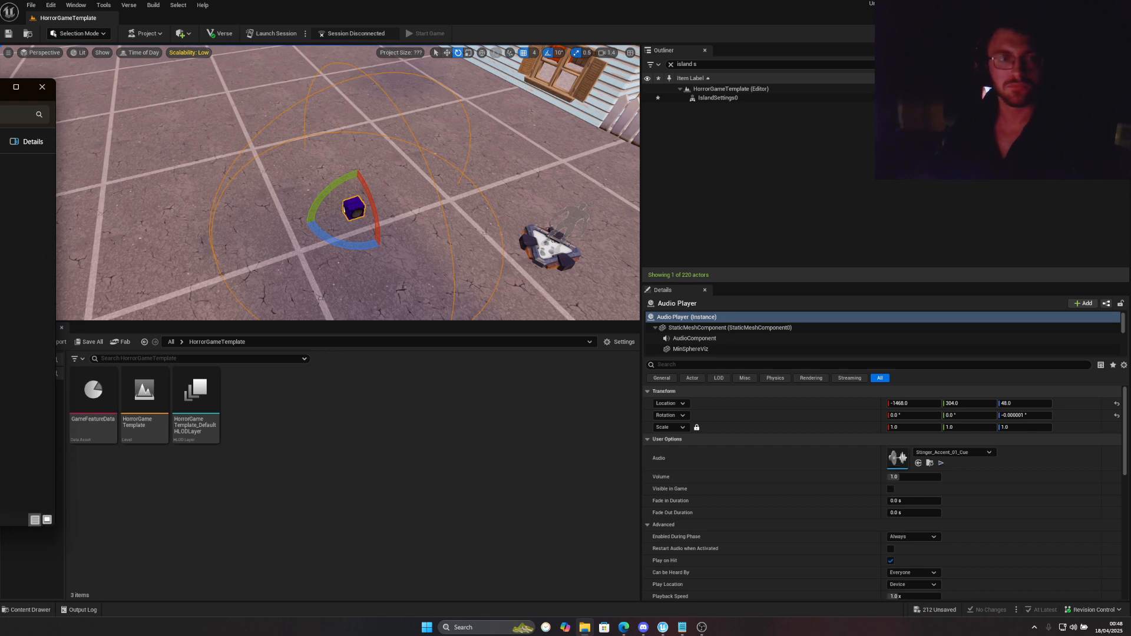
pyautogui.moveTo(0, 209); pyautogui.dragTo(0, 428)
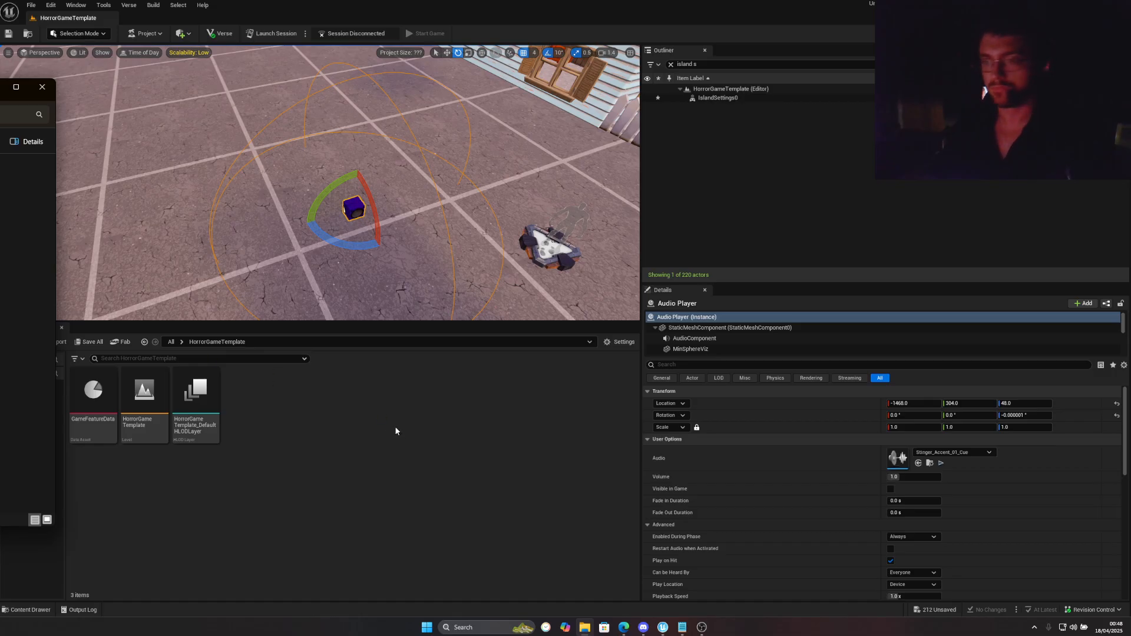
pyautogui.moveTo(341, 417); pyautogui.dragTo(348, 414)
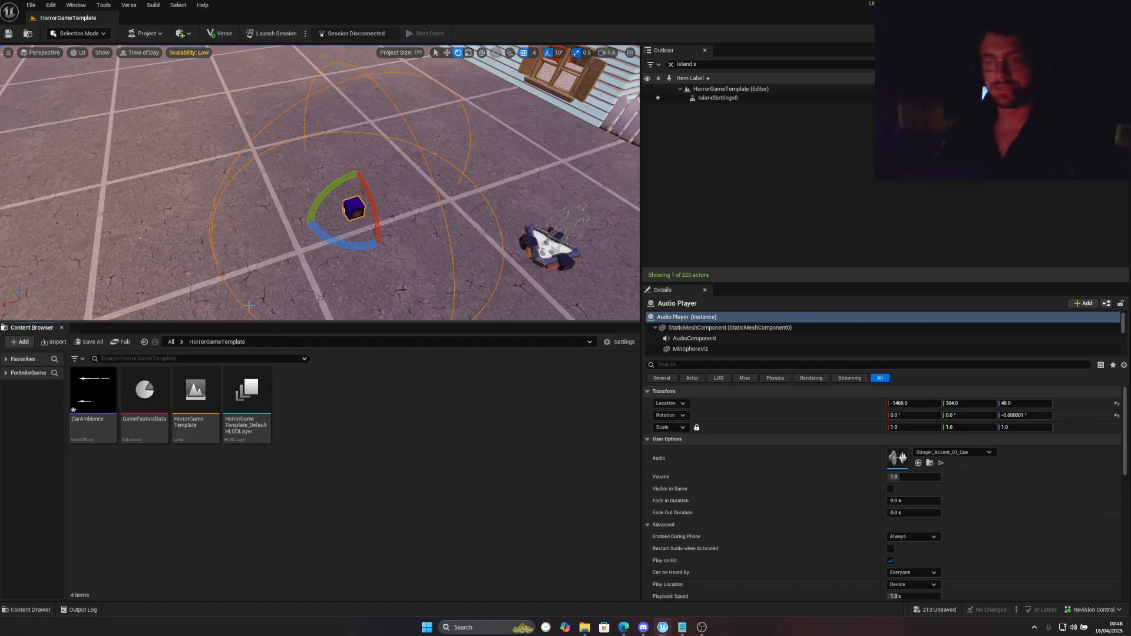
# Create a sound cue from CarAmbience, keep the name CarAmbience_Cue, and save it
pyautogui.moveTo(353, 282); pyautogui.dragTo(303, 252, button='right')
pyautogui.press('d')
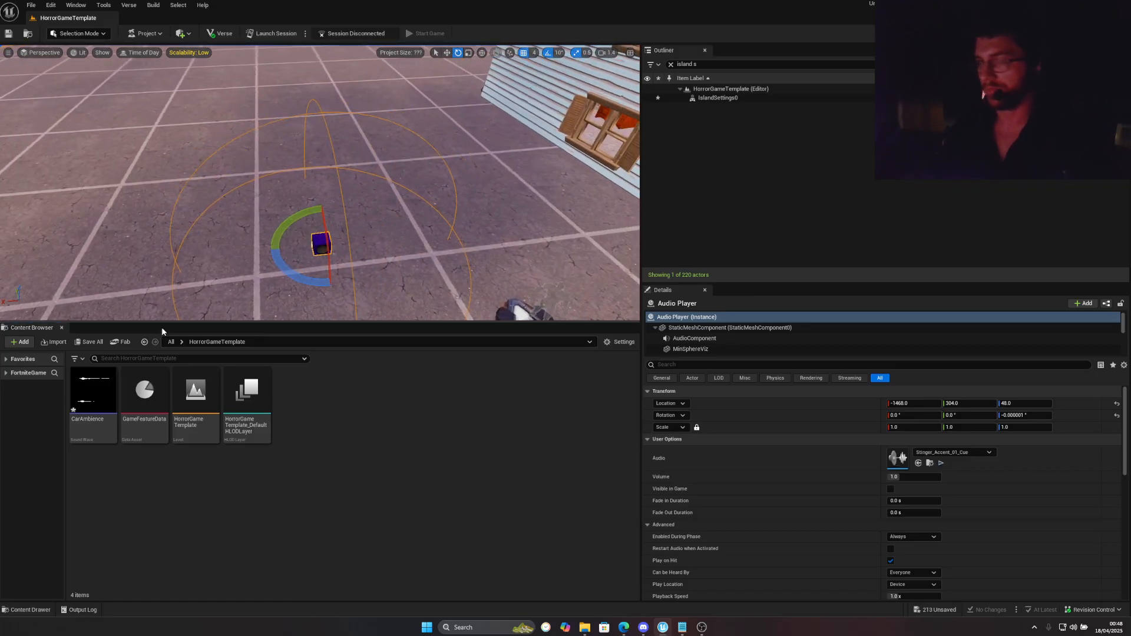
pyautogui.rightClick(101, 408)
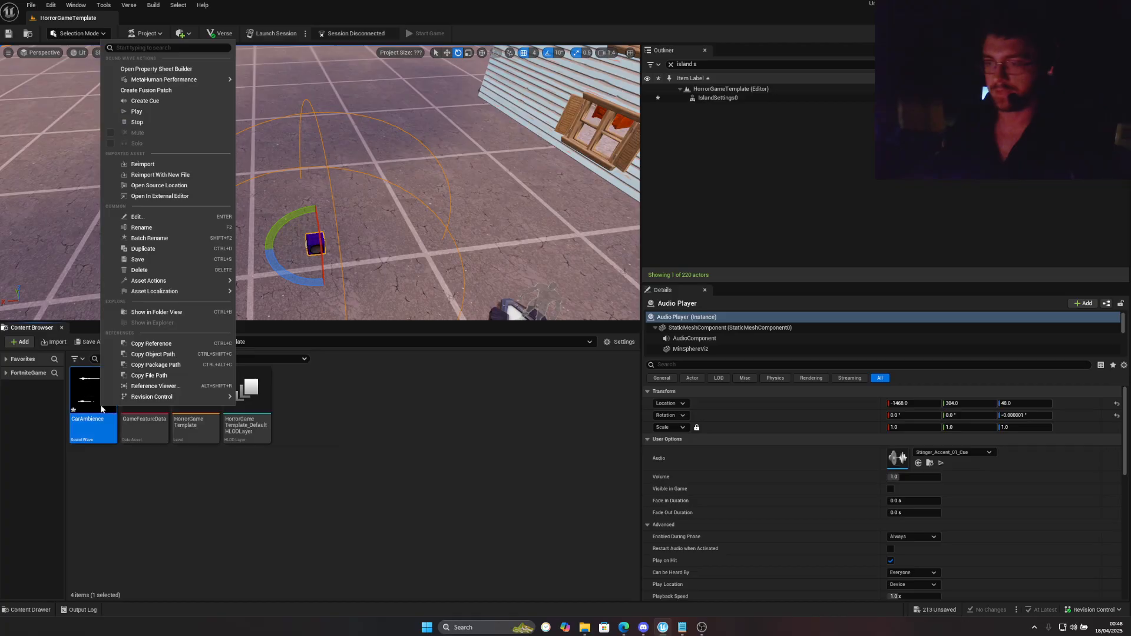
pyautogui.click(145, 101)
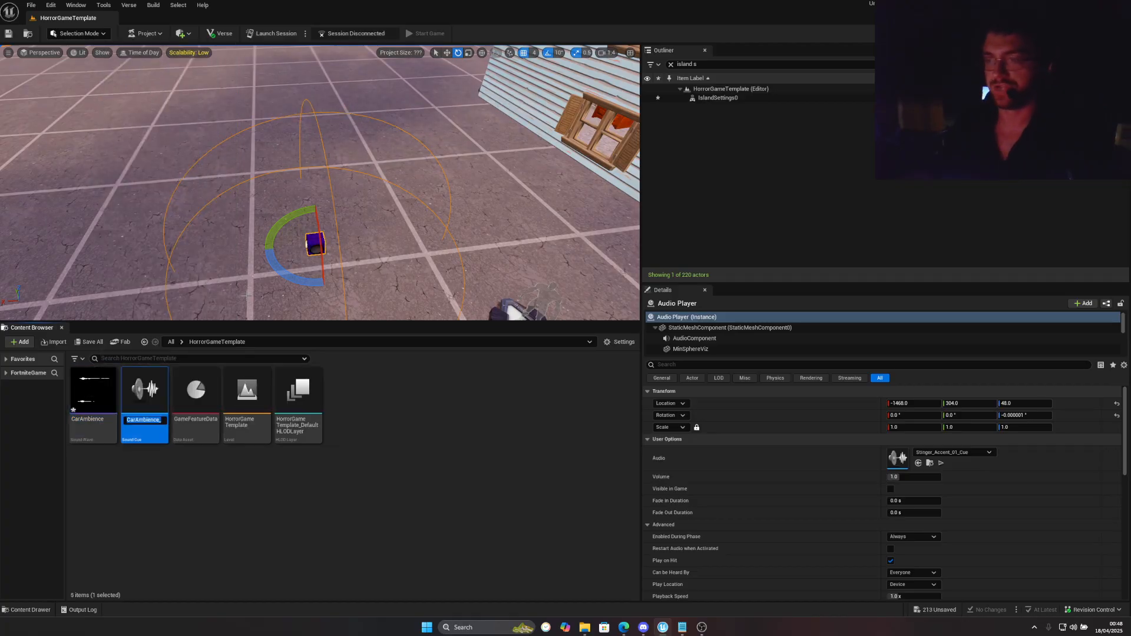
pyautogui.press('Return')
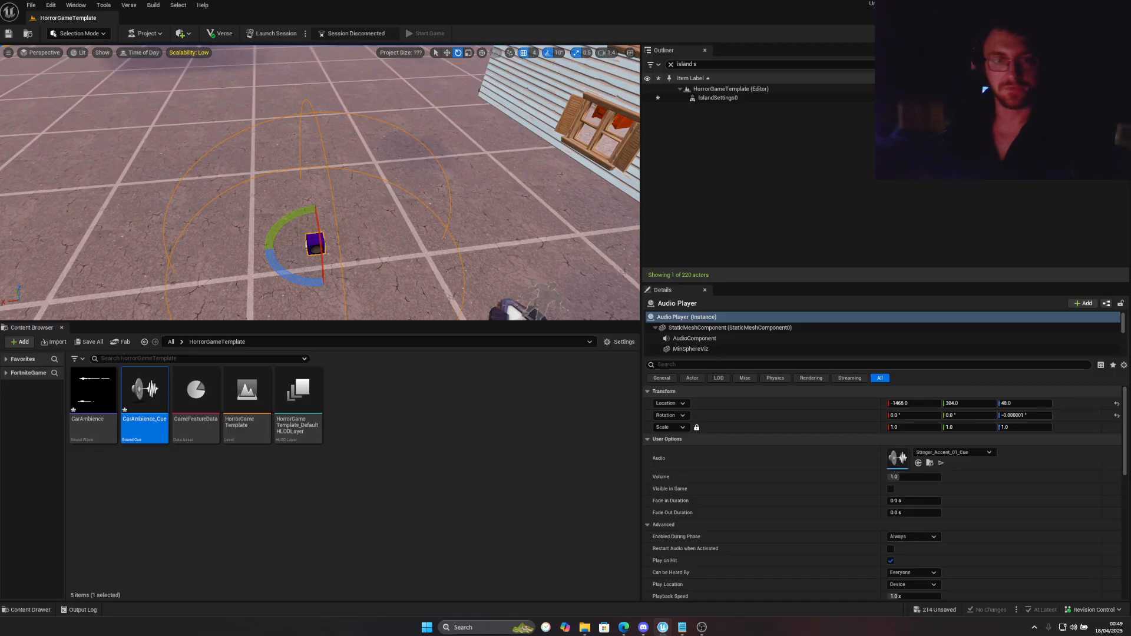
pyautogui.hotkey('ctrl', 's')
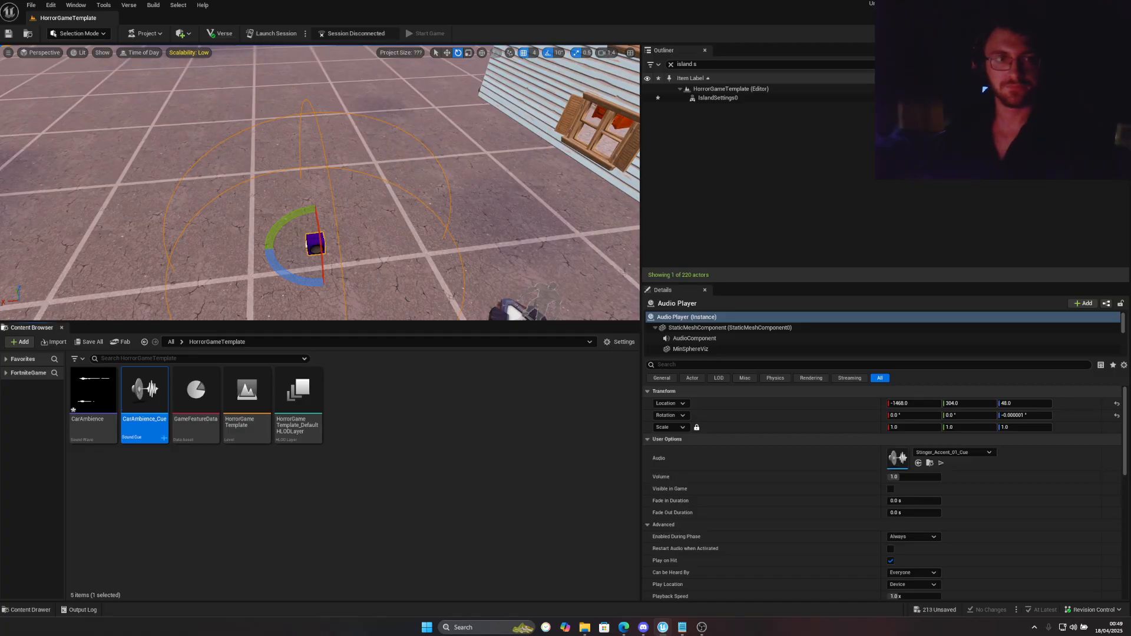
# Assign the CarAmbience sound as the Audio Player's audio and deselect the device
pyautogui.click(948, 452)
pyautogui.click(965, 365)
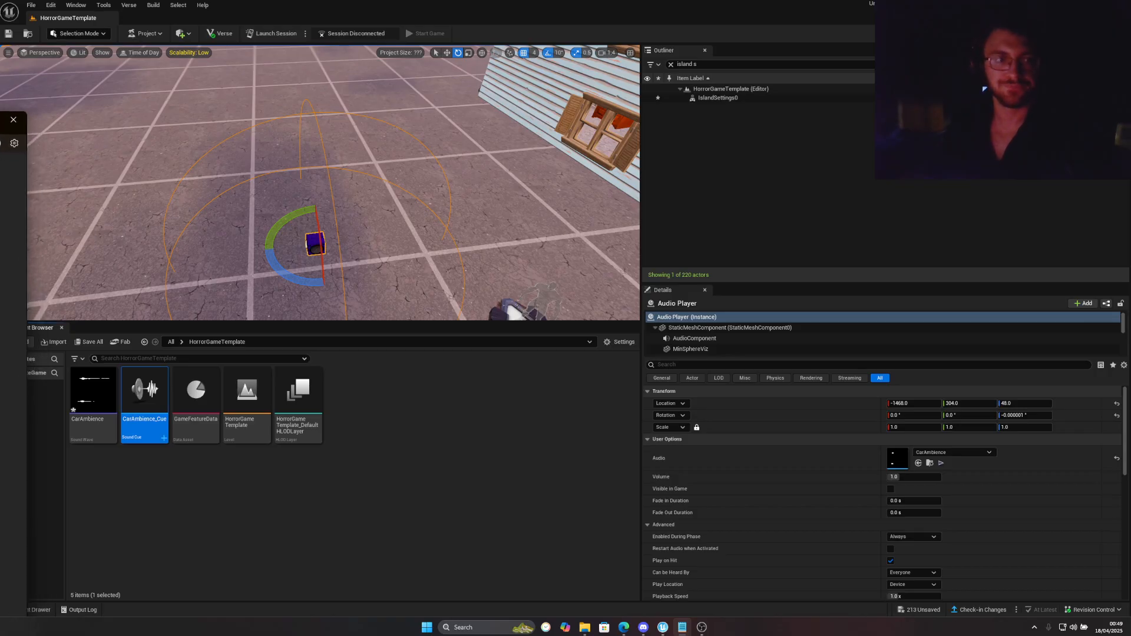
pyautogui.moveTo(330, 182); pyautogui.dragTo(501, 127, button='right')
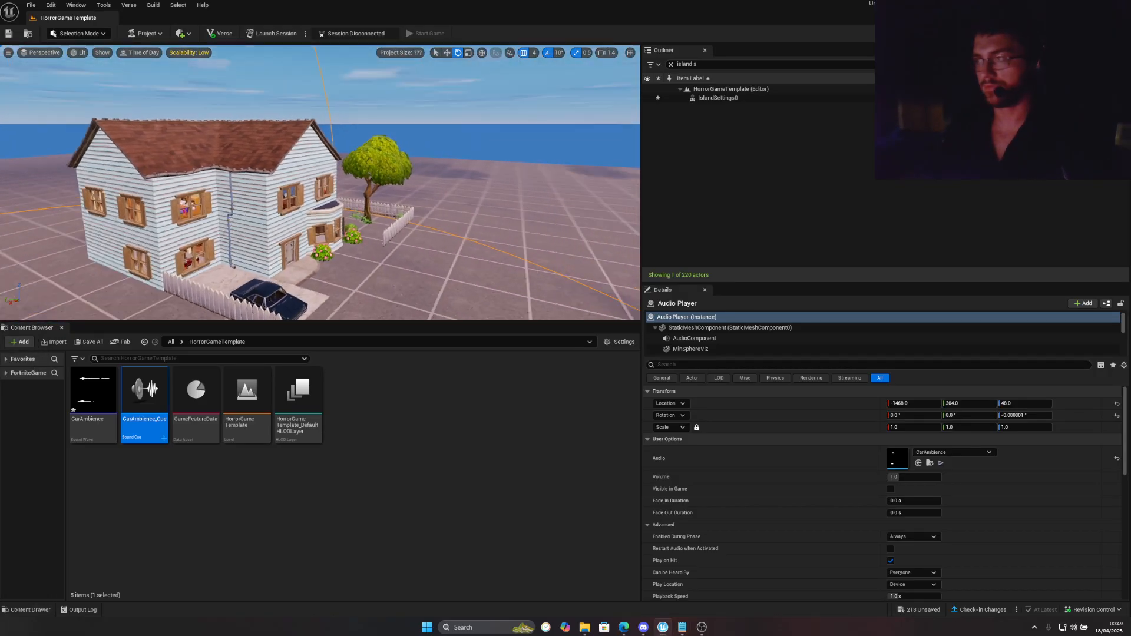
pyautogui.moveTo(333, 147); pyautogui.dragTo(129, 206, button='right')
pyautogui.click(334, 147)
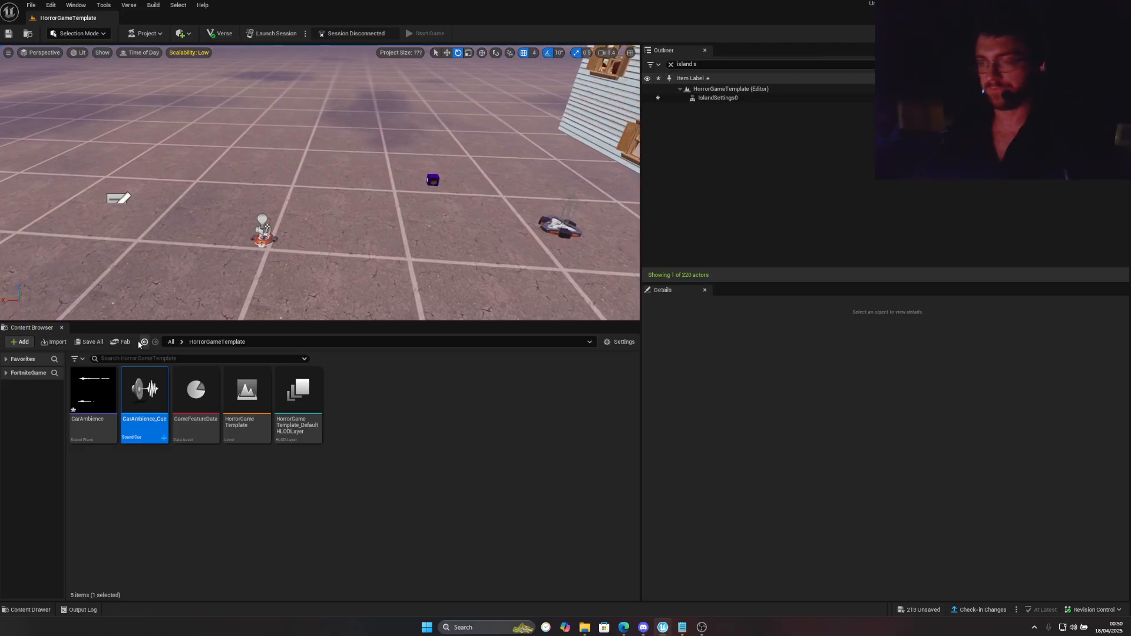
# Search all content for "first person" and place a First Person Camera between the spawn pad and the Audio Player
pyautogui.click(171, 342)
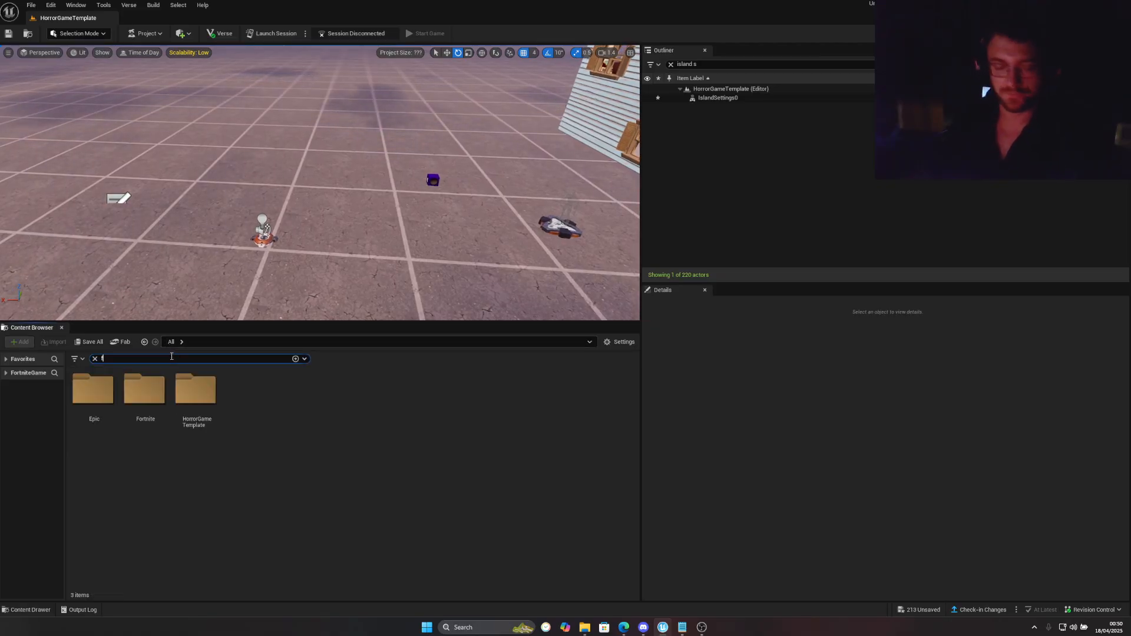
pyautogui.click(171, 356)
pyautogui.write('first person')
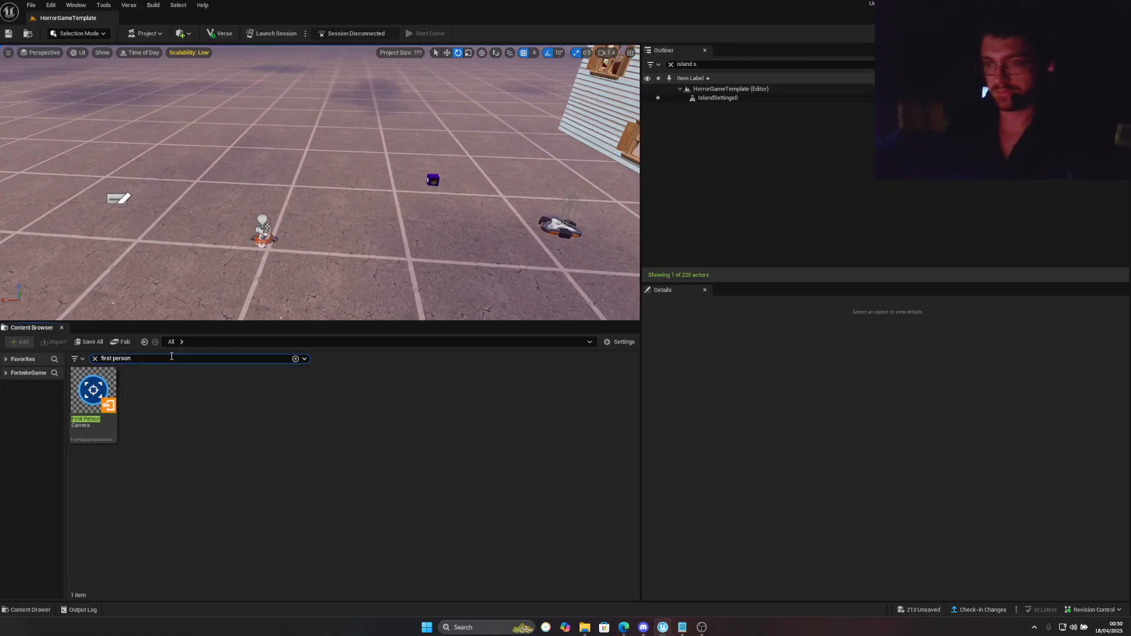
pyautogui.moveTo(93, 390); pyautogui.dragTo(336, 182)
# Rotate the First Person Camera about its vertical axis to about 90°
pyautogui.press('w')
pyautogui.moveTo(343, 205); pyautogui.dragTo(341, 200, button='right')
pyautogui.moveTo(331, 179); pyautogui.dragTo(383, 199)
pyautogui.press('e')
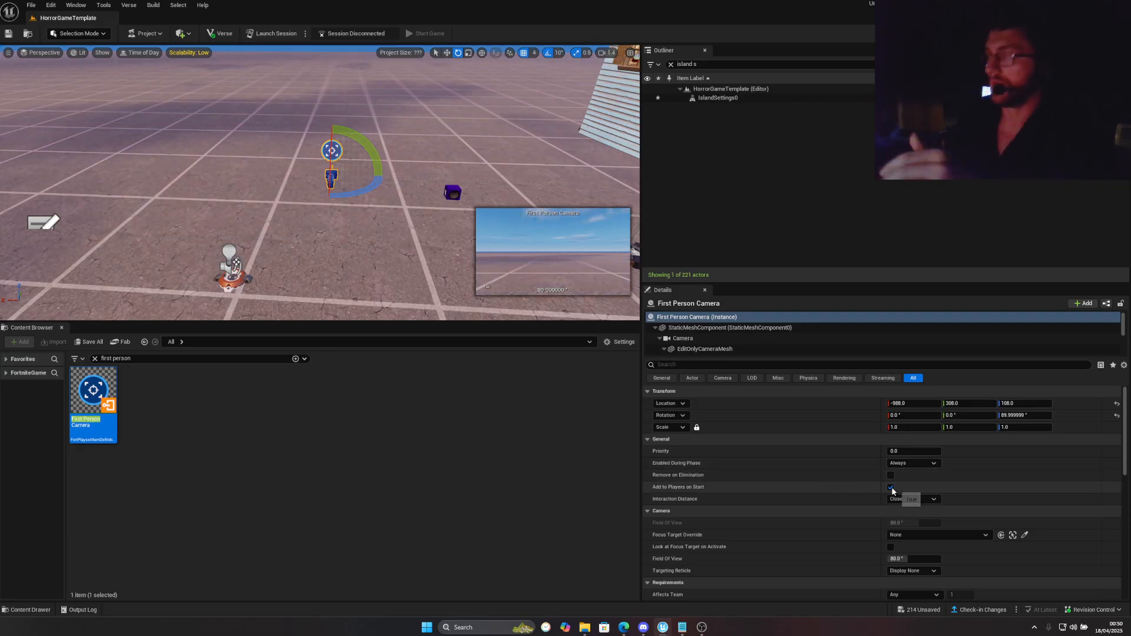
# Set the First Person Camera's field of view to 90° and deselect the camera
pyautogui.scroll(-1, 915, 501)
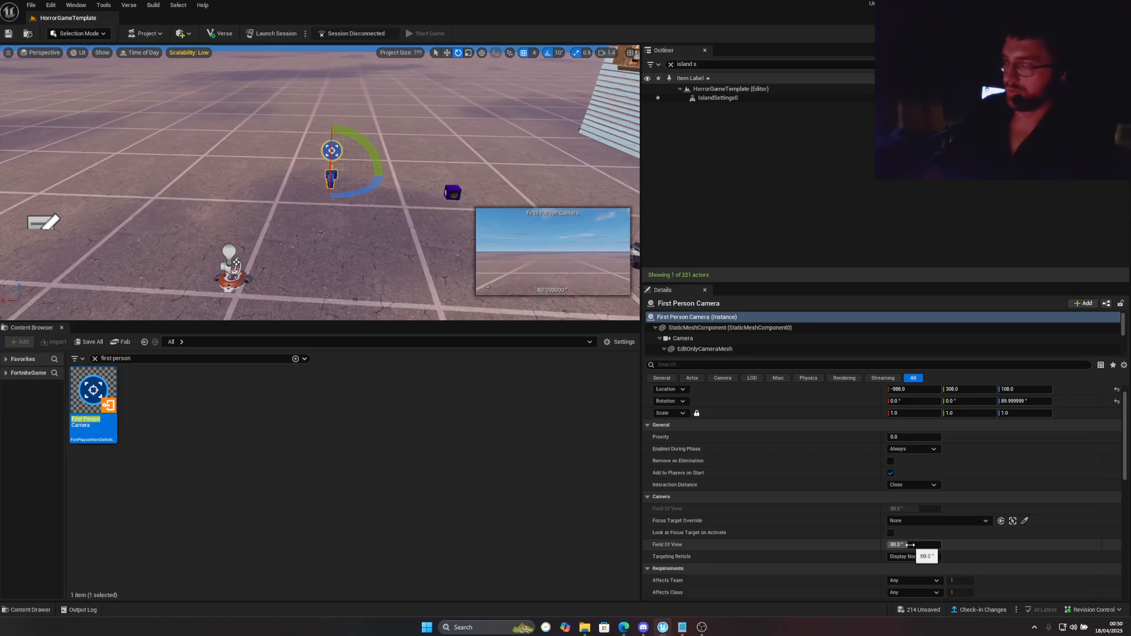
pyautogui.moveTo(910, 545); pyautogui.dragTo(887, 545)
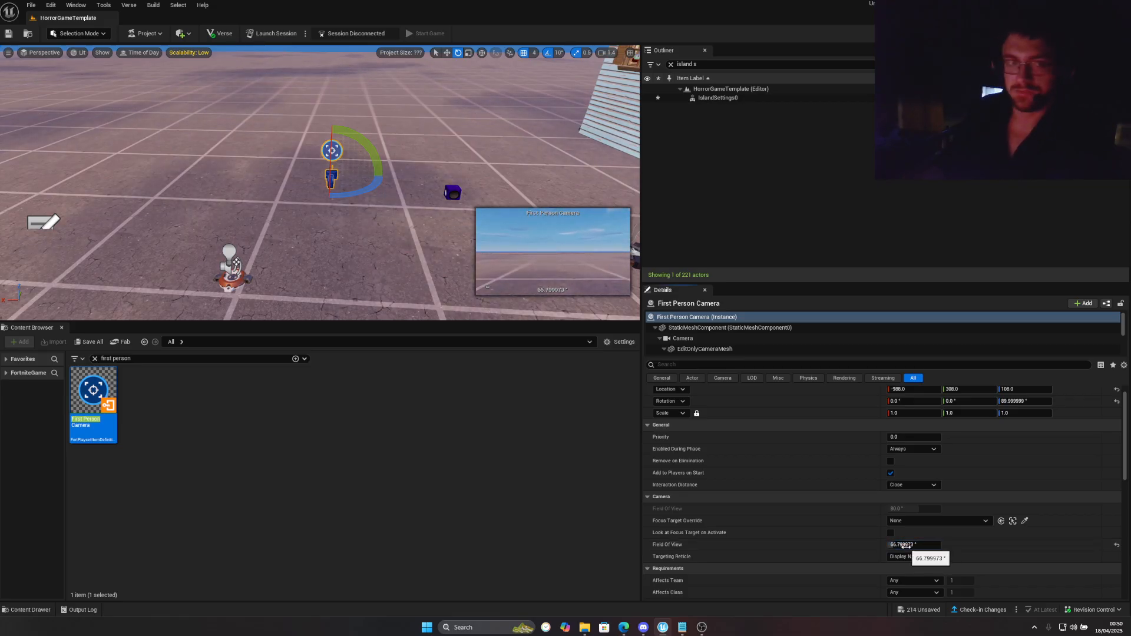
pyautogui.moveTo(910, 544); pyautogui.dragTo(940, 545)
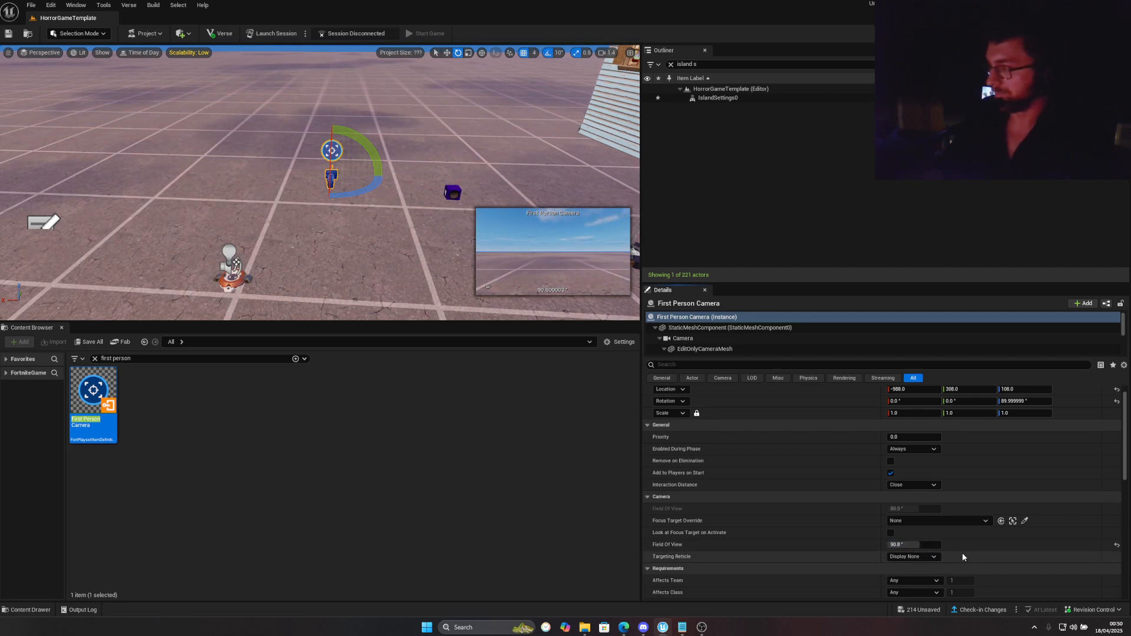
pyautogui.scroll(-2, 962, 553)
pyautogui.moveTo(299, 205); pyautogui.dragTo(453, 177, button='right')
pyautogui.click(200, 129)
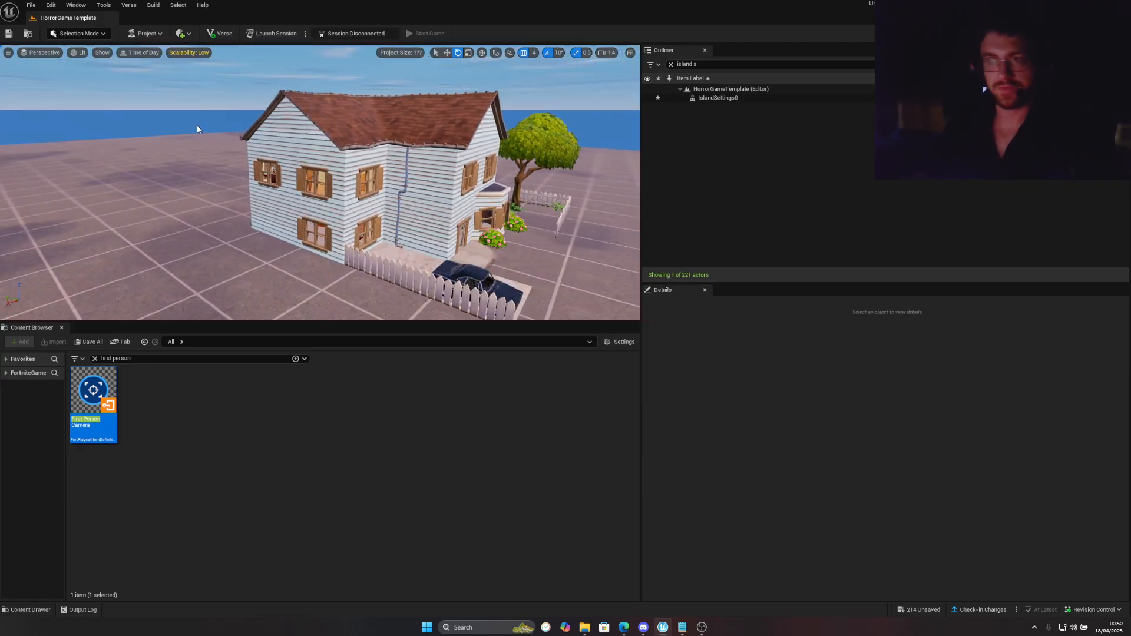
# Search the content library for "mutator" and place a Mutator Zone on the open ground beside the house
pyautogui.click(118, 360)
pyautogui.write('mutator')
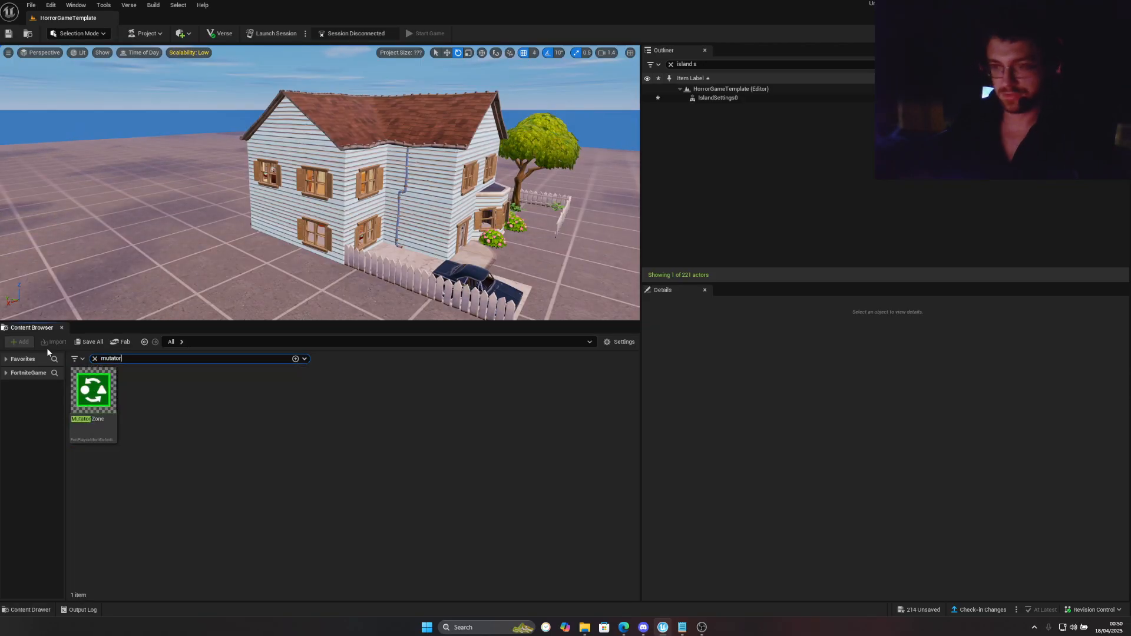
pyautogui.moveTo(117, 265); pyautogui.dragTo(81, 297, button='right')
pyautogui.moveTo(100, 389); pyautogui.dragTo(250, 203)
pyautogui.press('f')
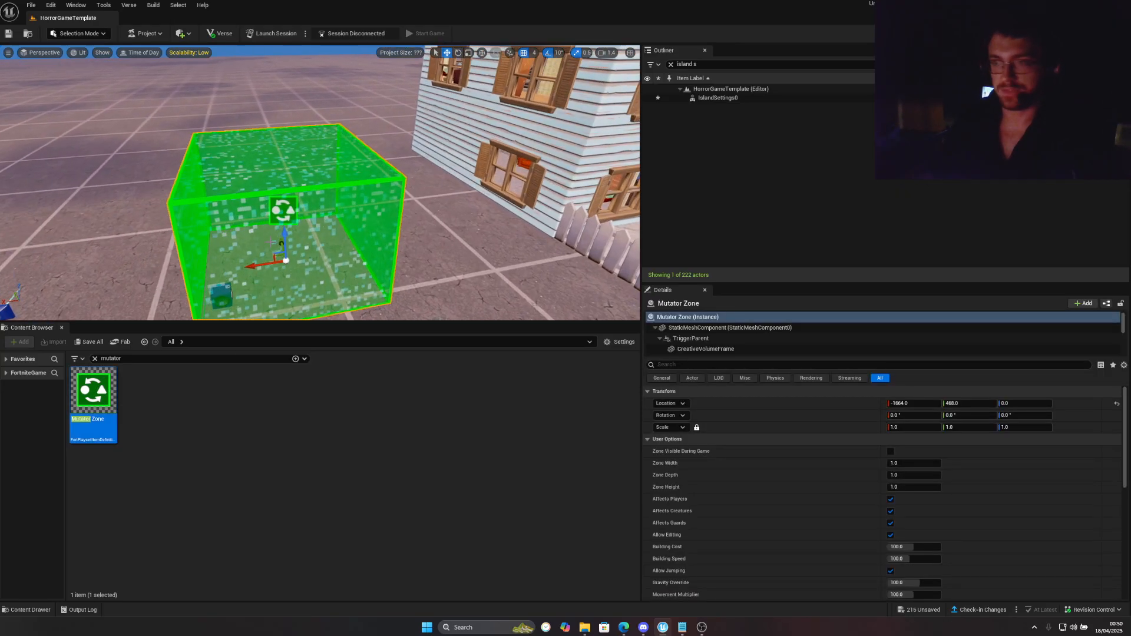
# Set the Mutator Zone's Movement Multiplier to 50
pyautogui.scroll(-2, 880, 471)
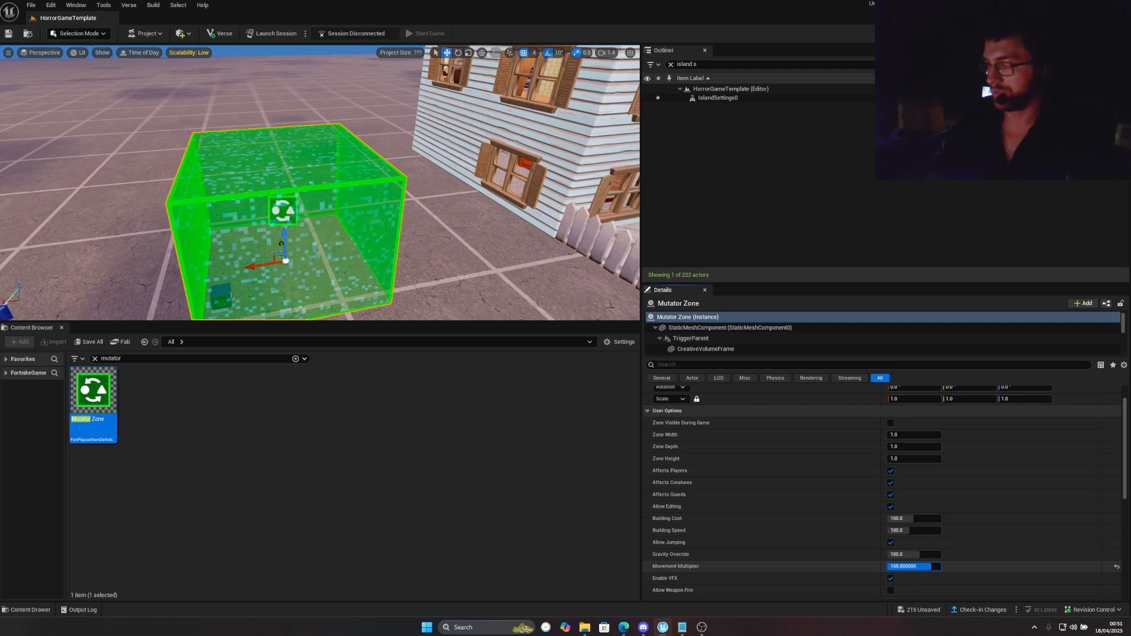
pyautogui.moveTo(931, 566); pyautogui.dragTo(920, 566)
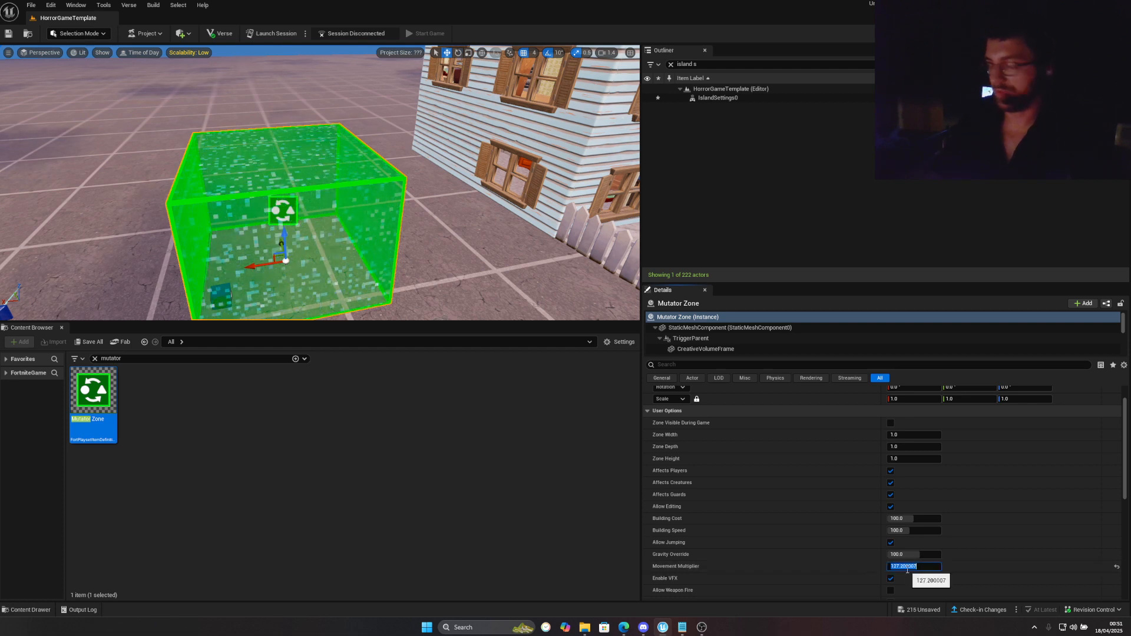
pyautogui.write('50')
pyautogui.press('Return')
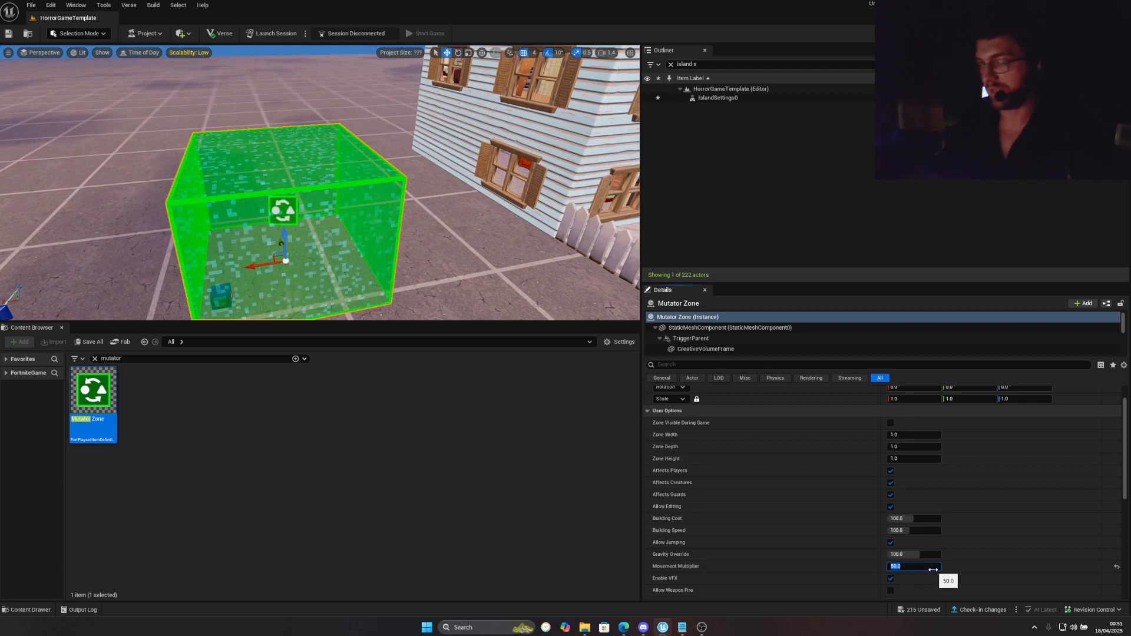
pyautogui.click(967, 567)
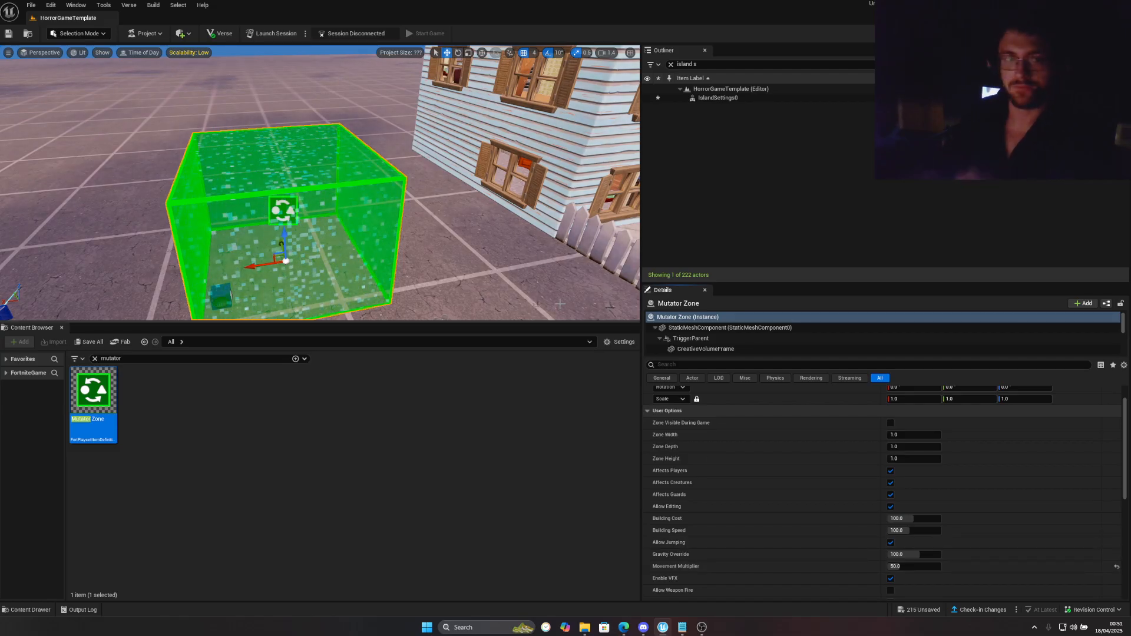
pyautogui.moveTo(571, 303); pyautogui.dragTo(600, 296, button='right')
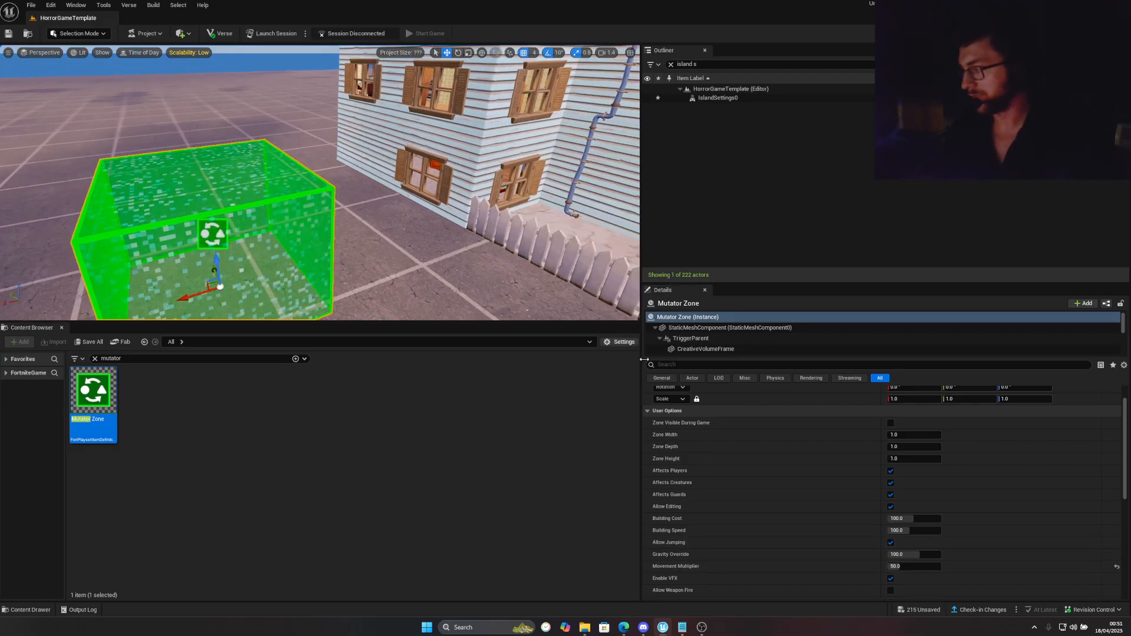
pyautogui.scroll(-4, 749, 506)
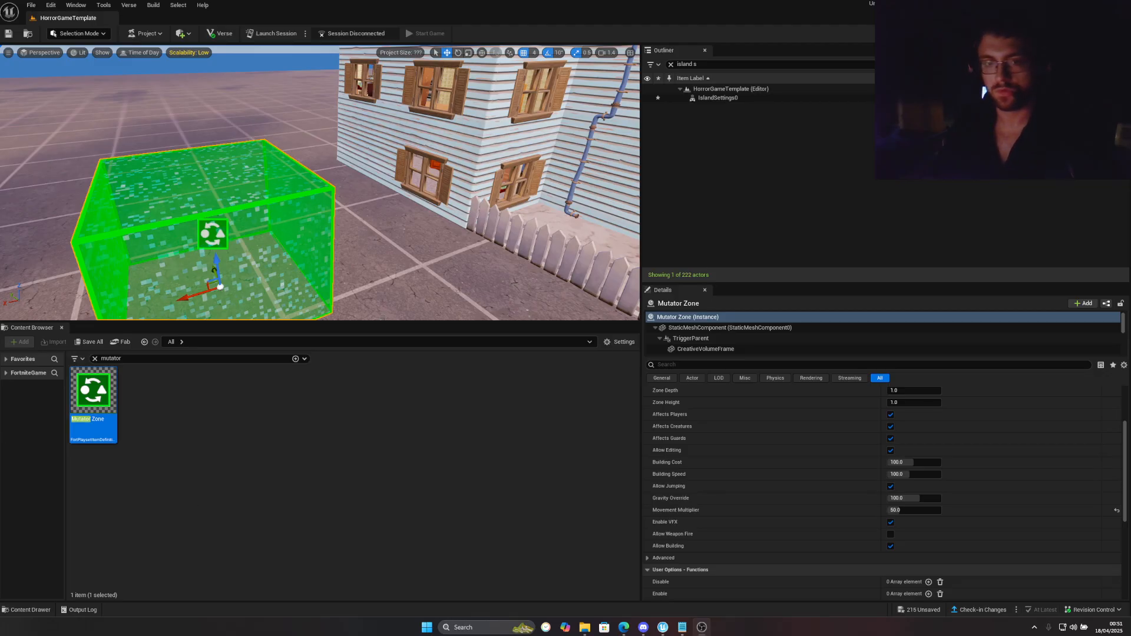
pyautogui.hotkey('alt', 'Tab')
pyautogui.moveTo(328, 259); pyautogui.dragTo(363, 260, button='right')
pyautogui.press('s')
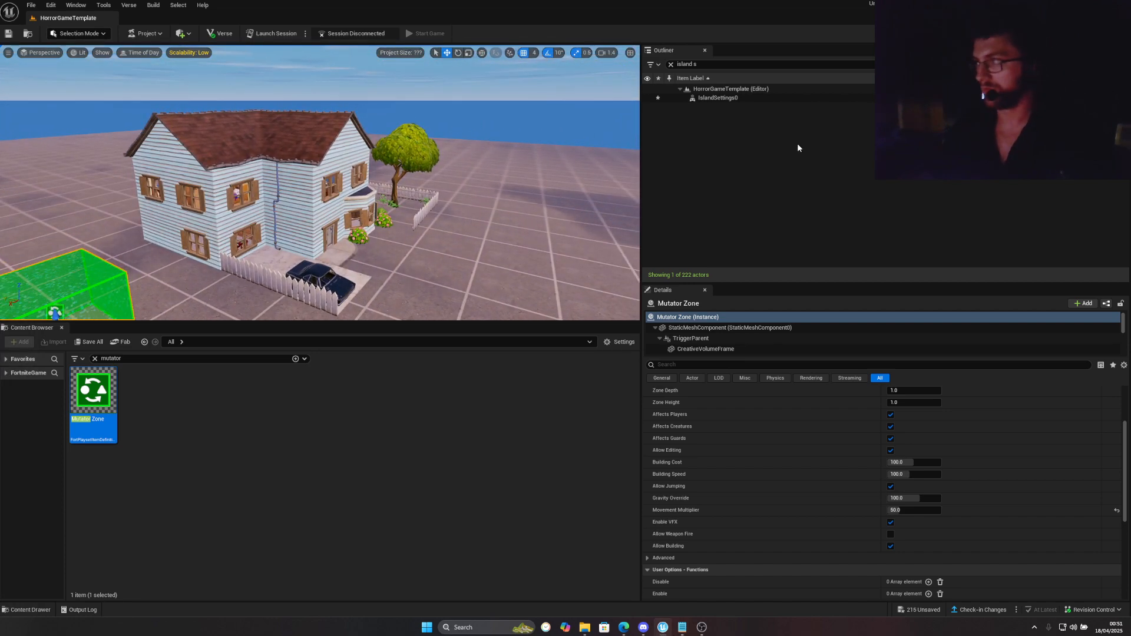
# Clear the Outliner filter, and search the content for "cinematic" to place a Cinematic Sequence Device near the parked car
pyautogui.click(671, 64)
pyautogui.press('d')
pyautogui.moveTo(471, 177); pyautogui.dragTo(359, 187, button='right')
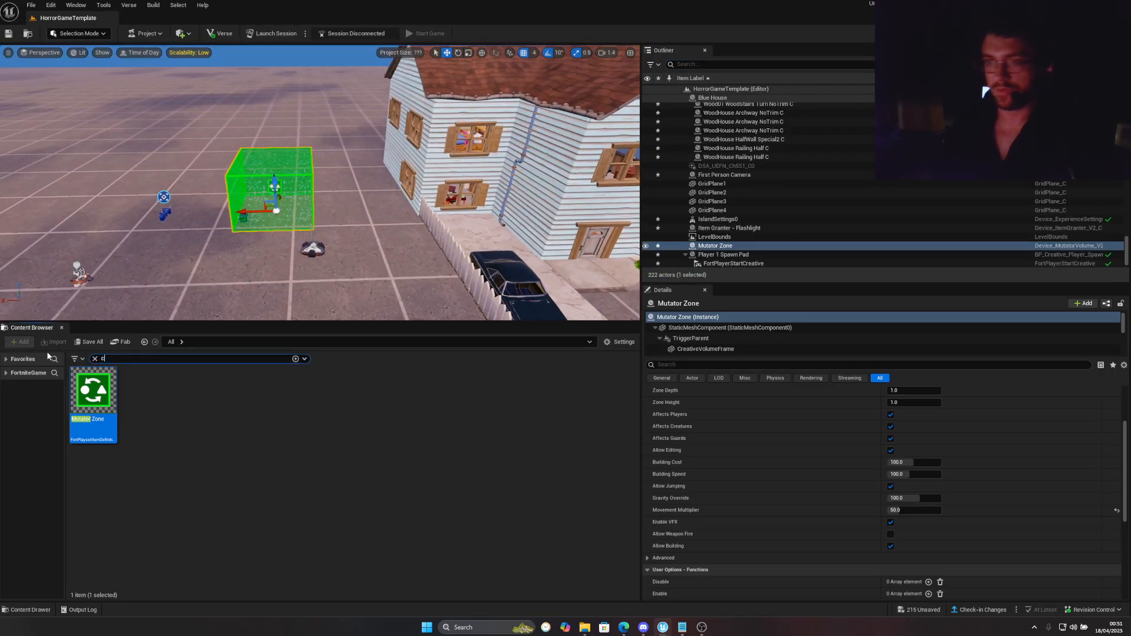
pyautogui.write('cinematic')
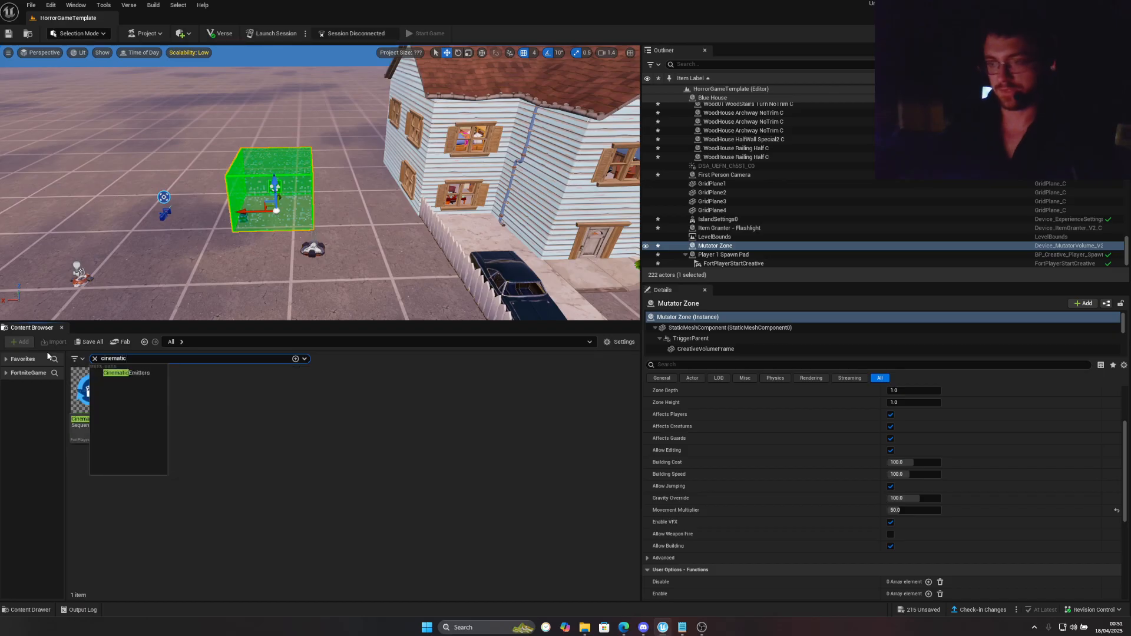
pyautogui.moveTo(93, 392); pyautogui.dragTo(365, 284)
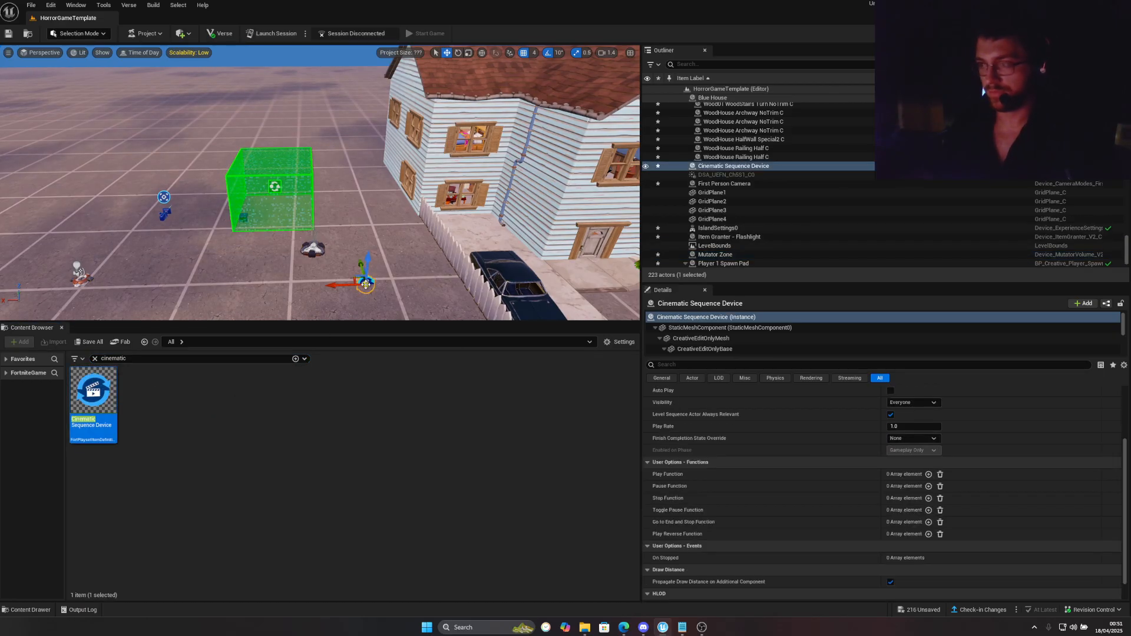
# Rename the Cinematic Sequence Device as "Cinematic Sequence Device Jumpscare"
pyautogui.doubleClick(741, 166)
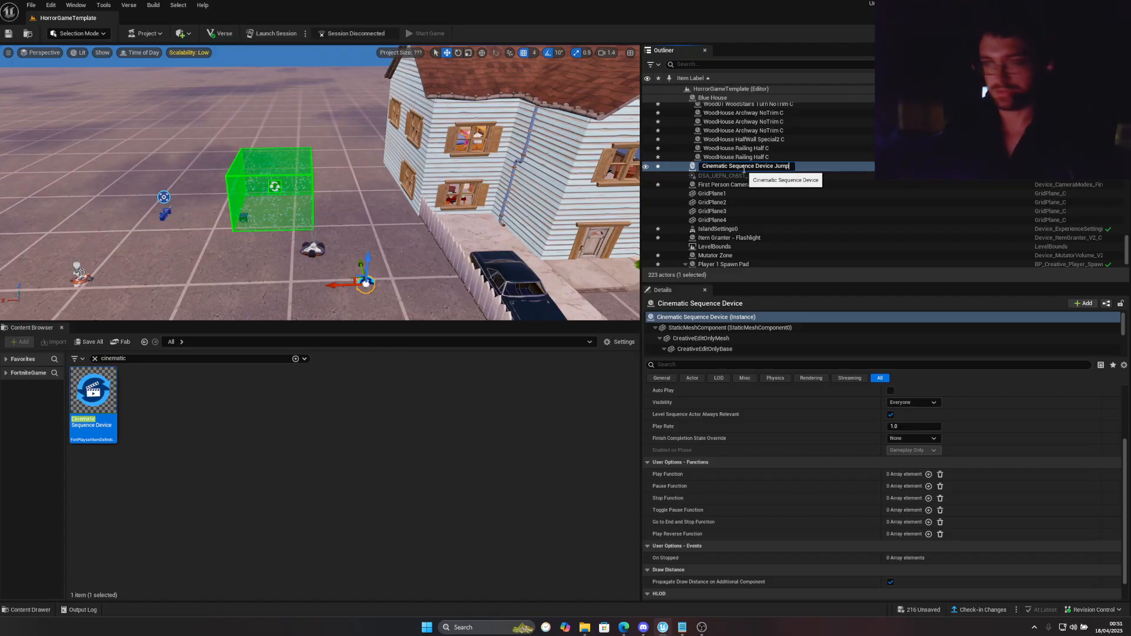
pyautogui.write('Jumpscare')
pyautogui.press('Return')
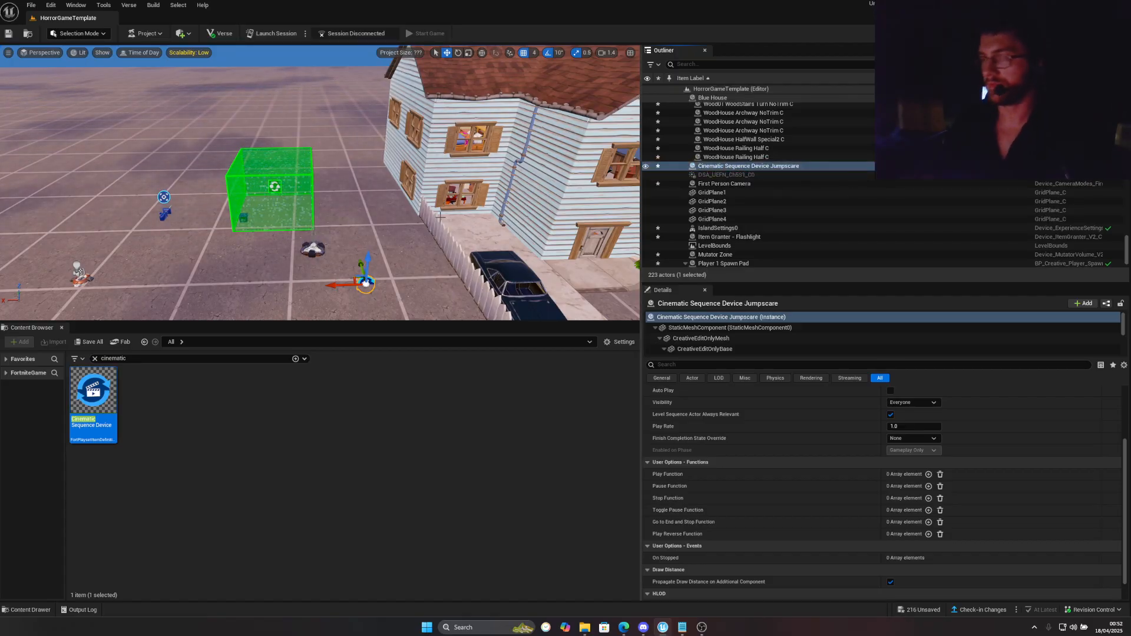
# Move the Mutator Zone over to the house and enlarge it to width 100, depth about 99 and height 100
pyautogui.click(278, 194)
pyautogui.moveTo(264, 208); pyautogui.dragTo(310, 209)
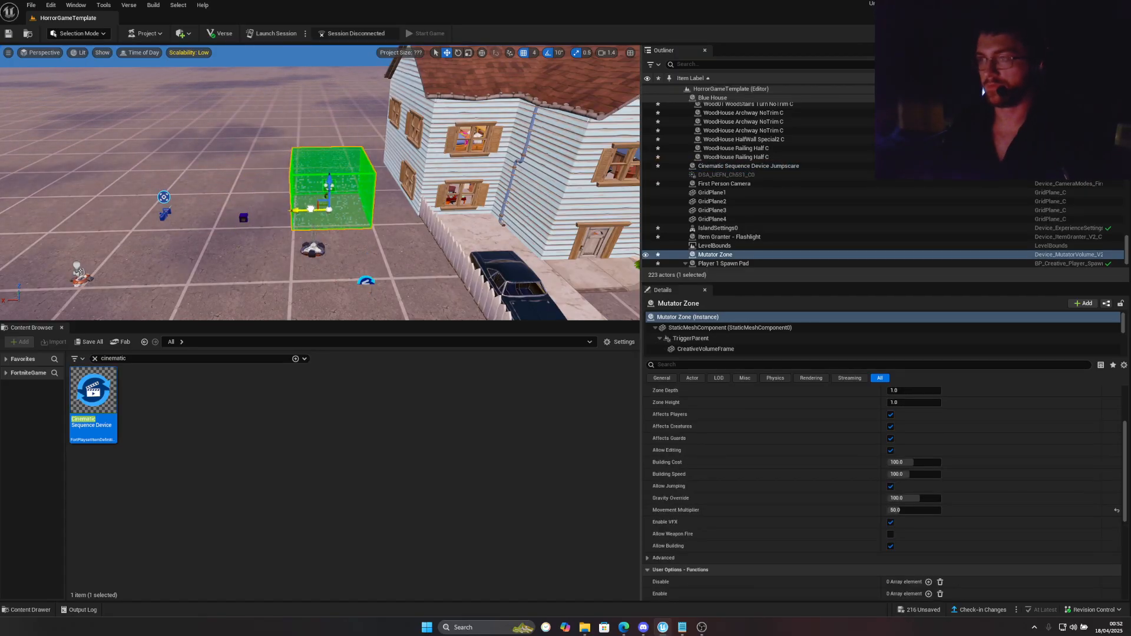
pyautogui.scroll(3, 899, 451)
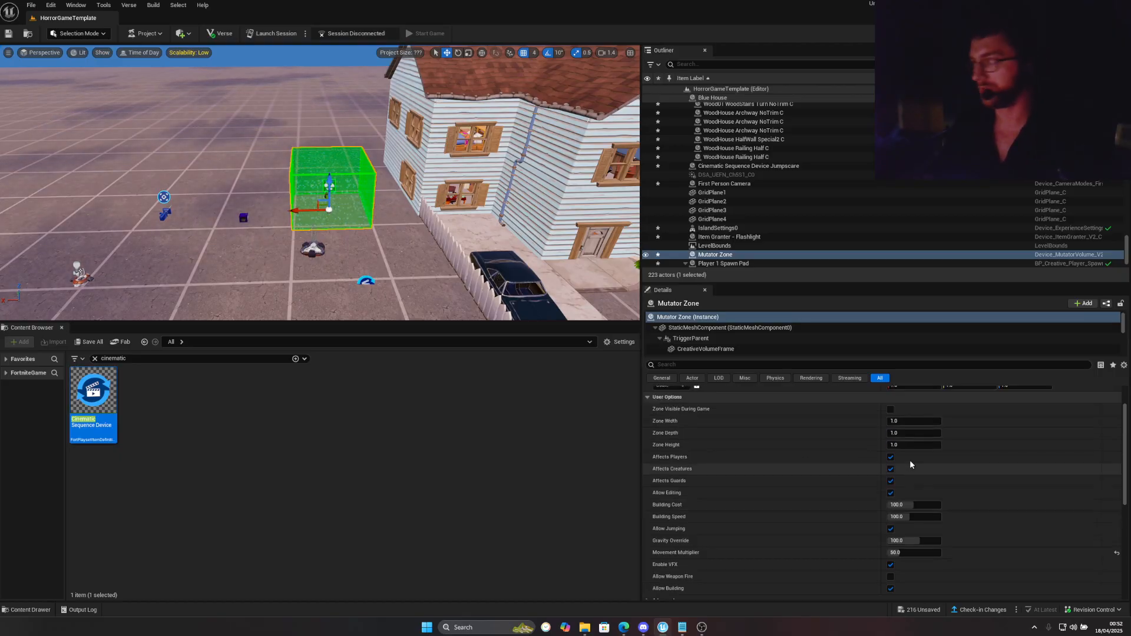
pyautogui.moveTo(899, 450); pyautogui.dragTo(946, 473)
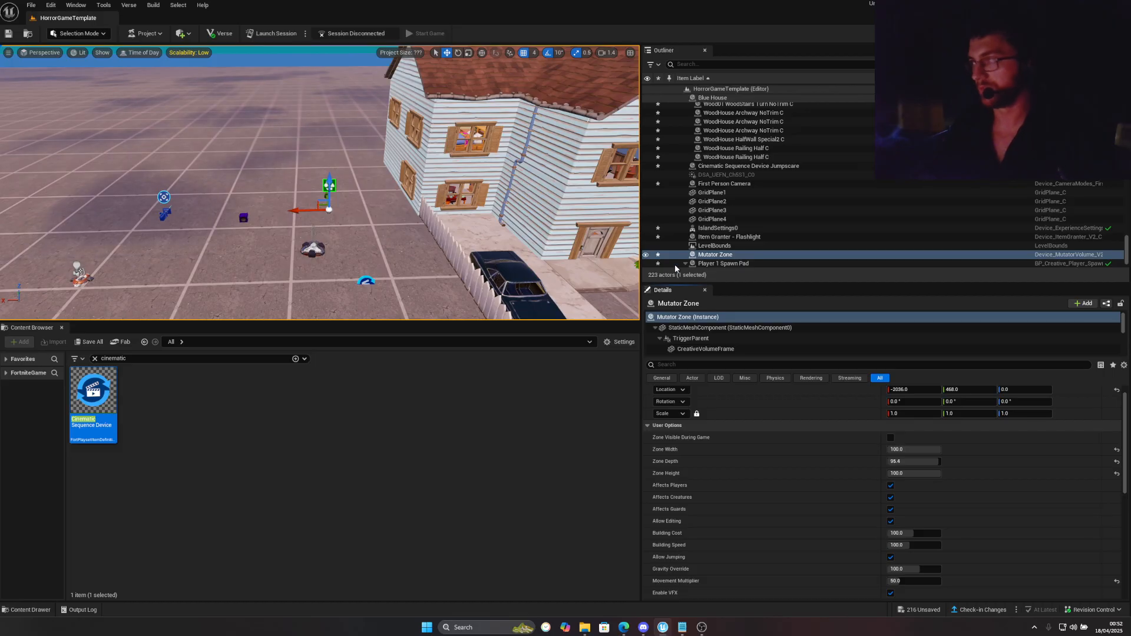
pyautogui.press('s')
pyautogui.moveTo(306, 214); pyautogui.dragTo(283, 213, button='right')
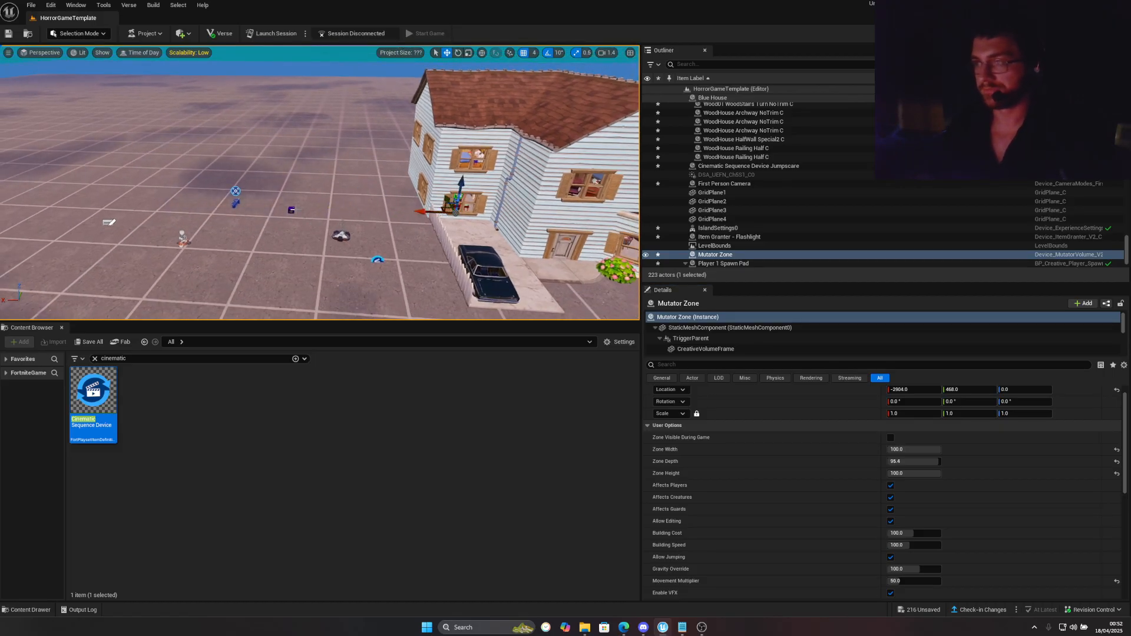
# Set the Audio Player's Play Location to Registered Players
pyautogui.click(291, 210)
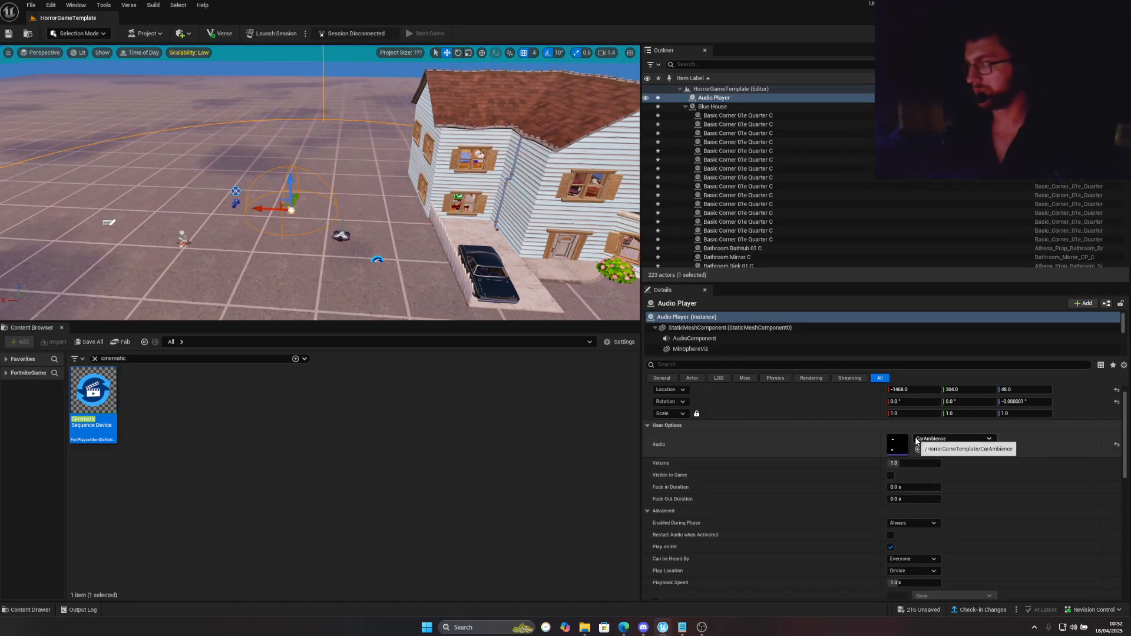
pyautogui.scroll(-1, 903, 531)
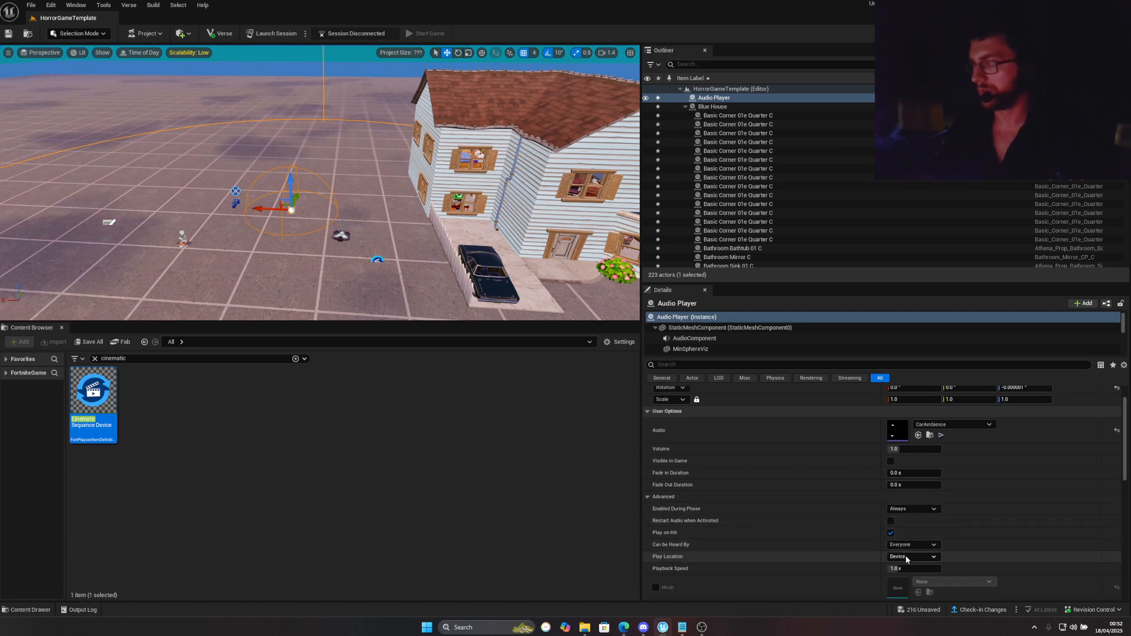
pyautogui.click(906, 556)
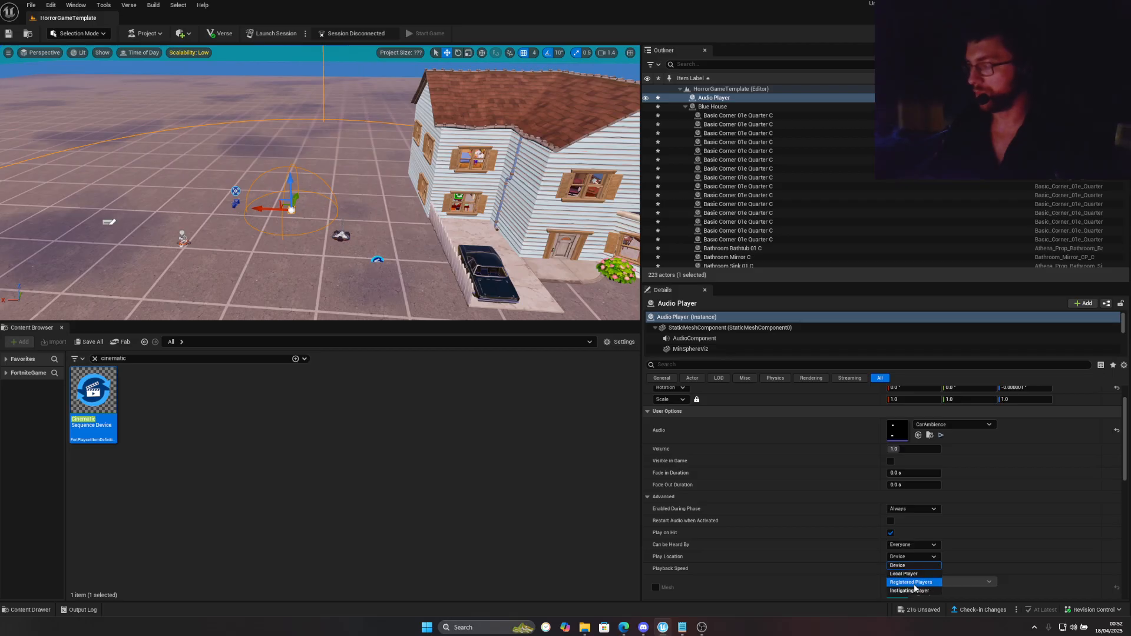
pyautogui.click(917, 592)
pyautogui.click(913, 557)
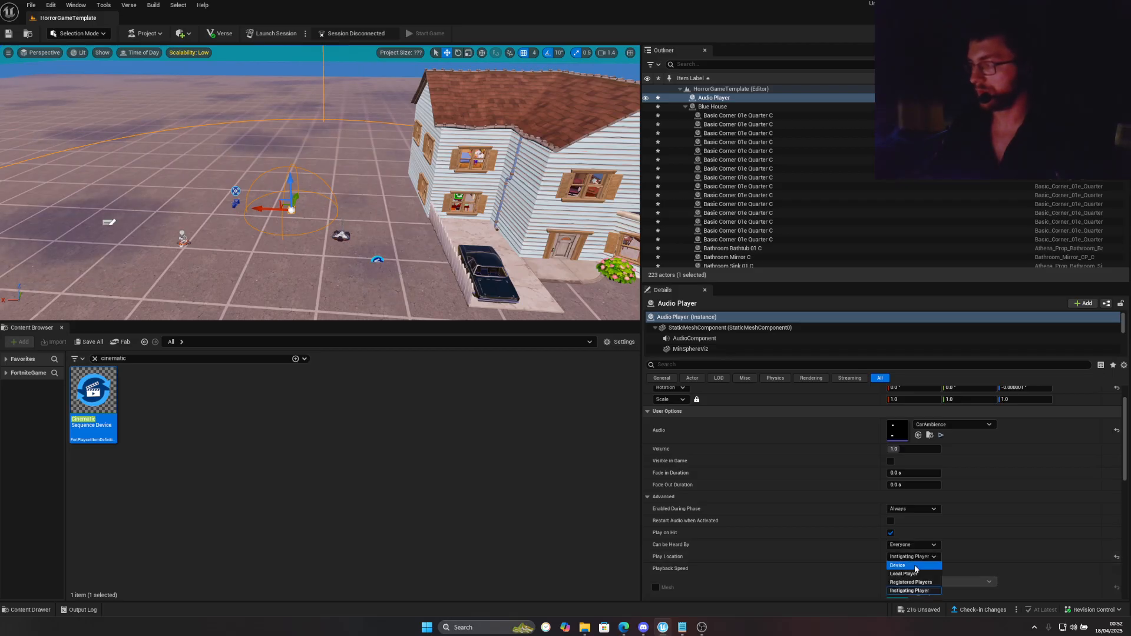
pyautogui.click(914, 585)
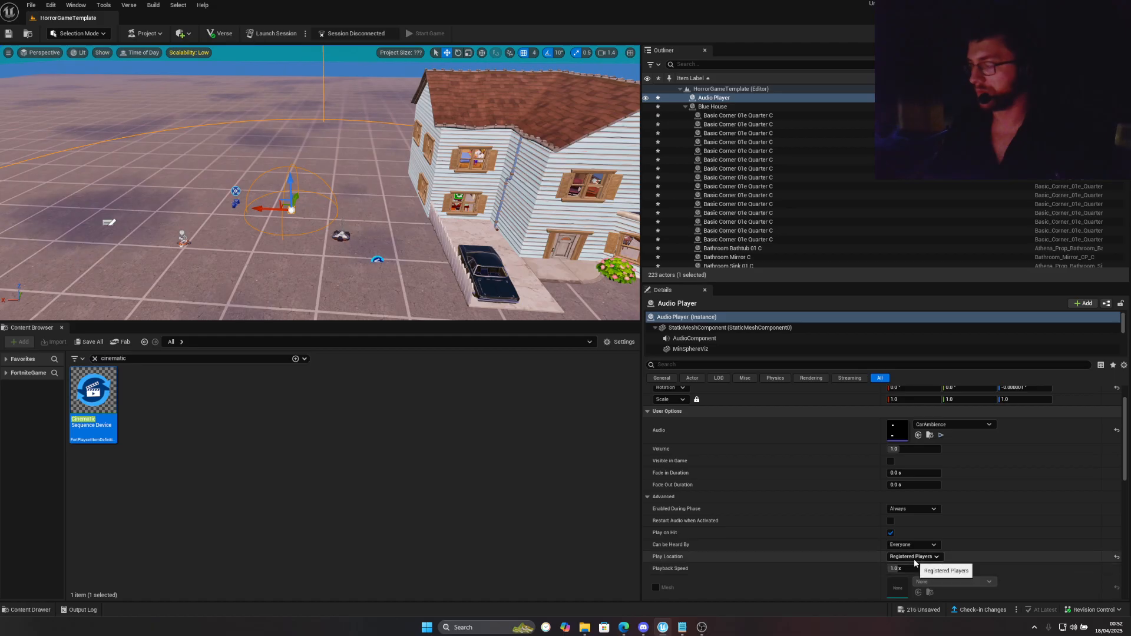
# Bind the Audio Player's Register Player function to Player 1 Spawn Pad's On Player Spawned event
pyautogui.scroll(-3, 917, 530)
pyautogui.scroll(-1, 916, 519)
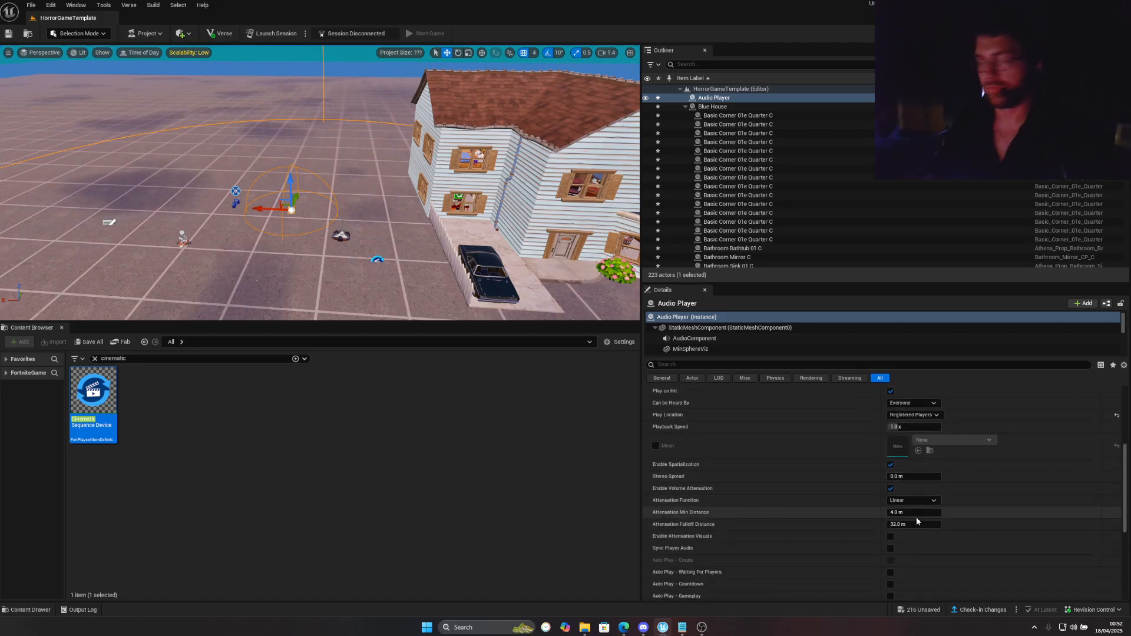
pyautogui.scroll(4, 917, 521)
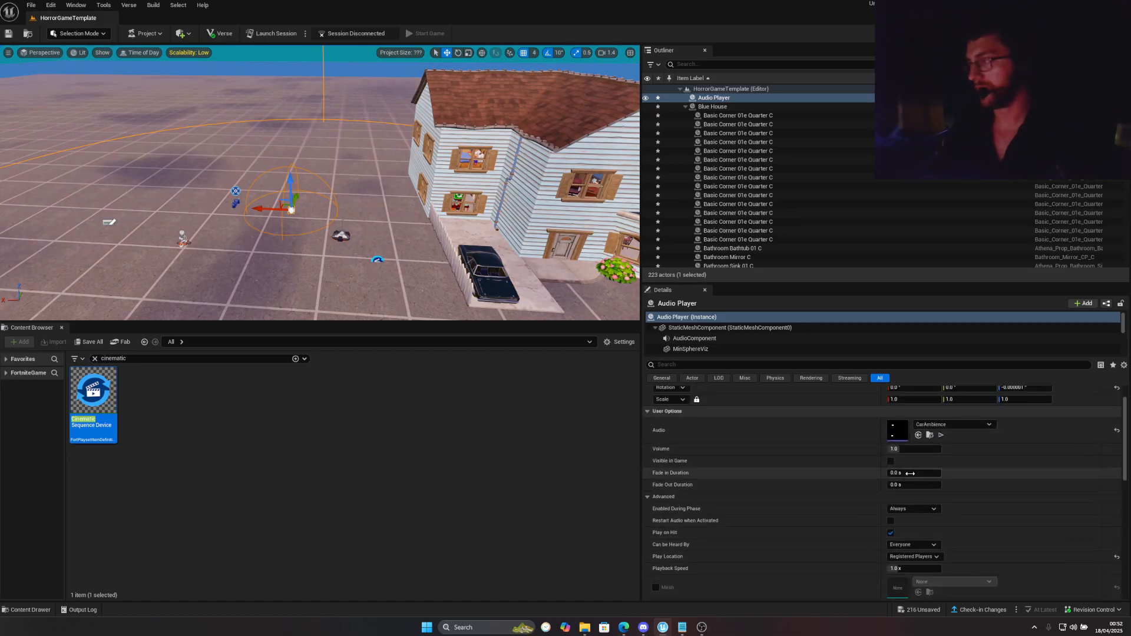
pyautogui.scroll(-3, 924, 468)
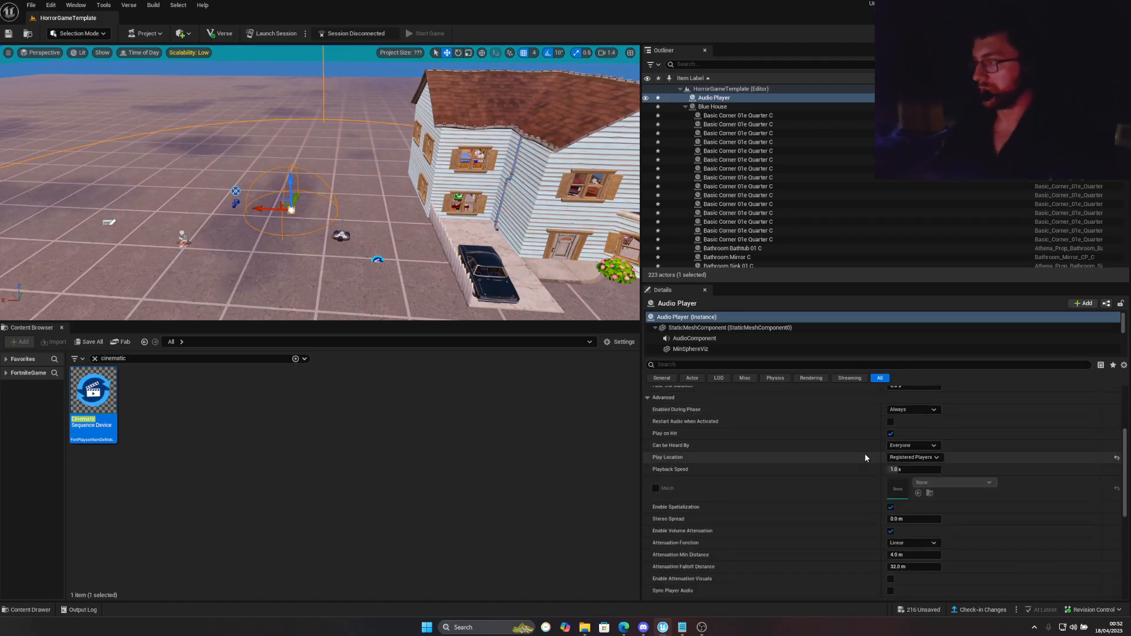
pyautogui.moveTo(1125, 477); pyautogui.dragTo(1128, 484)
pyautogui.scroll(-6, 1127, 483)
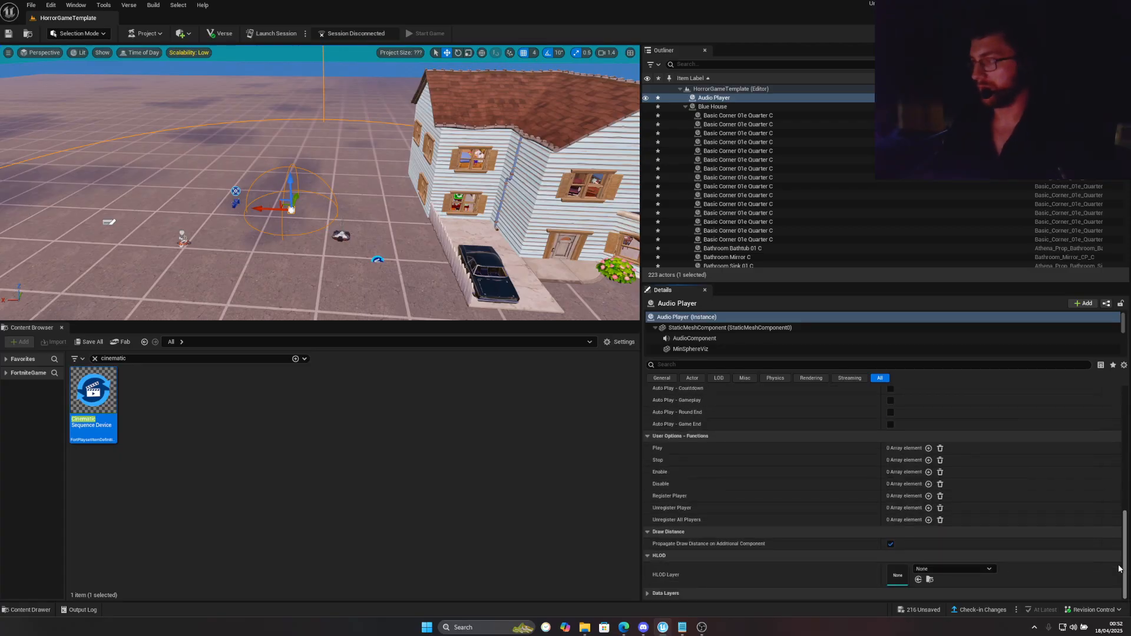
pyautogui.click(929, 497)
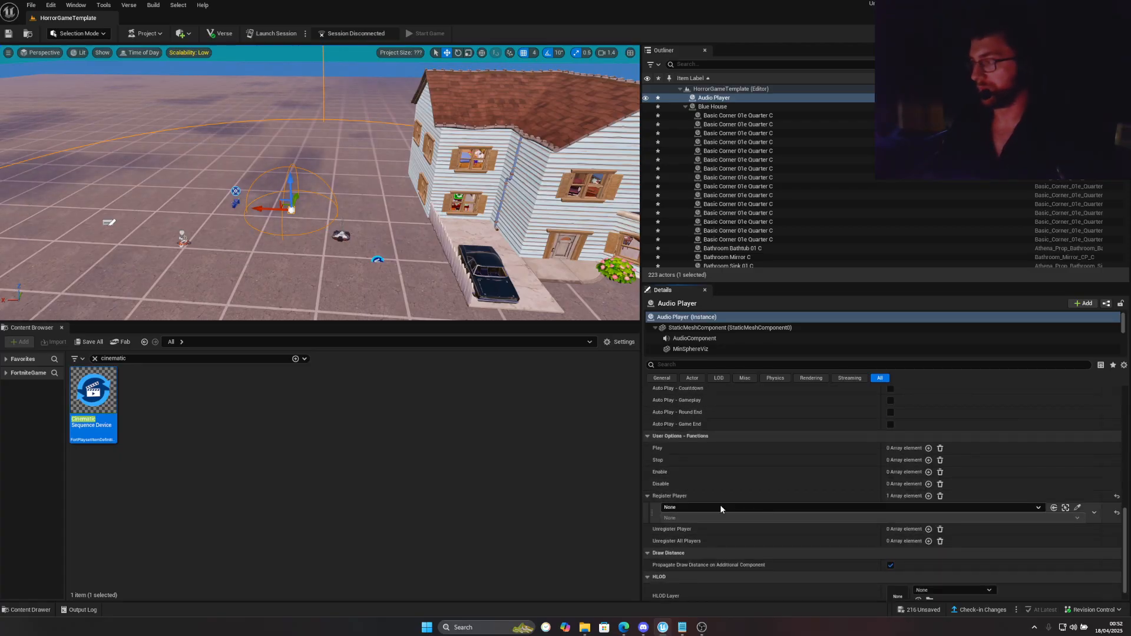
pyautogui.click(707, 507)
pyautogui.write('spawn')
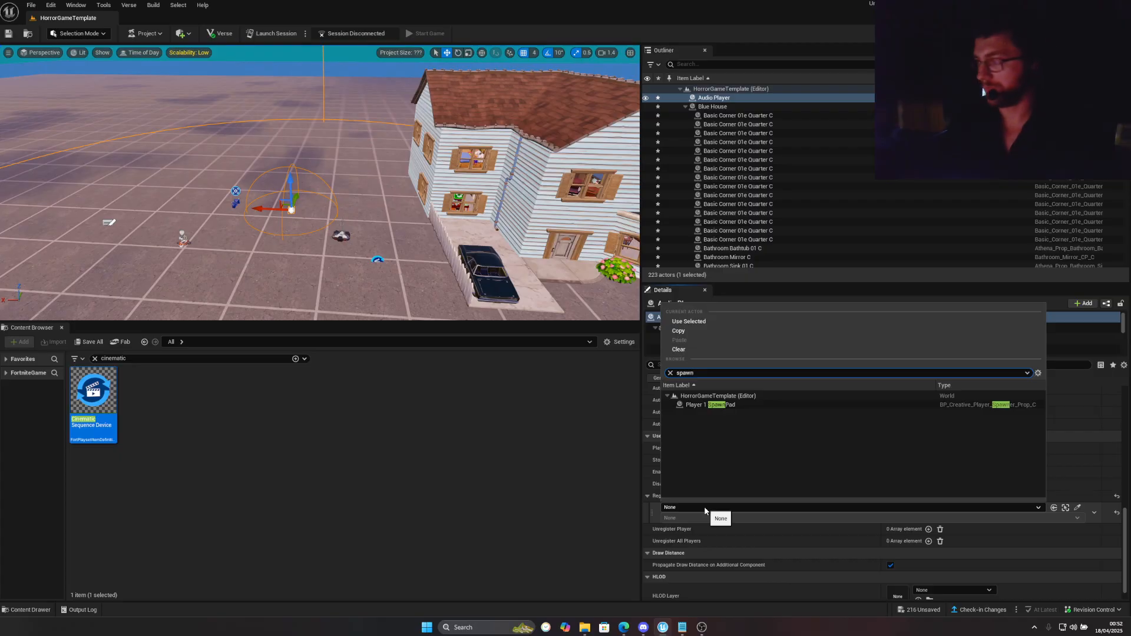
pyautogui.click(710, 405)
pyautogui.click(671, 519)
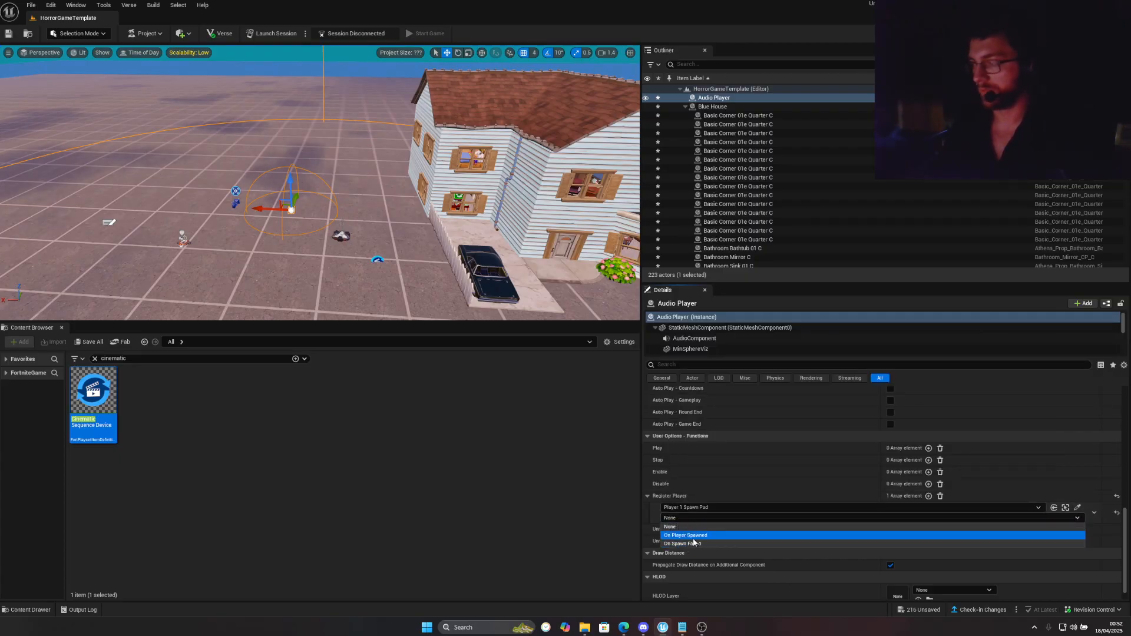
pyautogui.click(686, 534)
# Move the Player 1 Spawn Pad from the open ground into the house's bedroom, beside the bed
pyautogui.moveTo(187, 248)
pyautogui.mouseDown(button='right')
pyautogui.moveTo(238, 254)
pyautogui.moveTo(191, 255)
pyautogui.mouseUp(button='right')
pyautogui.press('w')
pyautogui.click(267, 224)
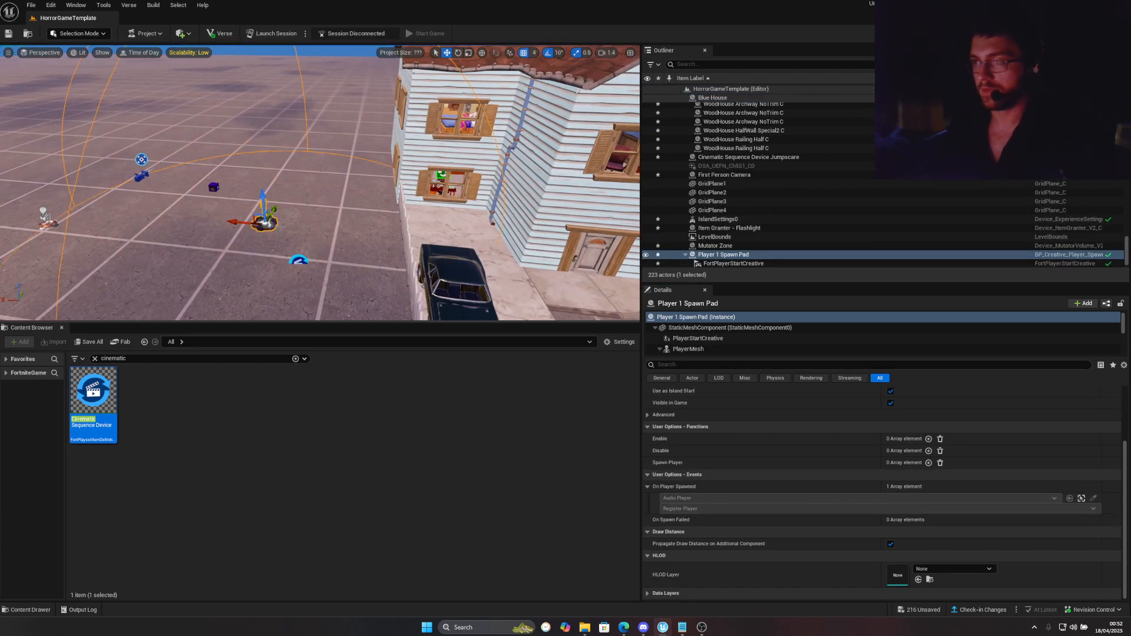
pyautogui.moveTo(241, 224); pyautogui.dragTo(468, 97)
pyautogui.press('w')
pyautogui.moveTo(469, 97); pyautogui.dragTo(513, 77, button='right')
pyautogui.press('w')
pyautogui.moveTo(425, 112); pyautogui.dragTo(422, 160, button='right')
pyautogui.moveTo(349, 268); pyautogui.dragTo(172, 269)
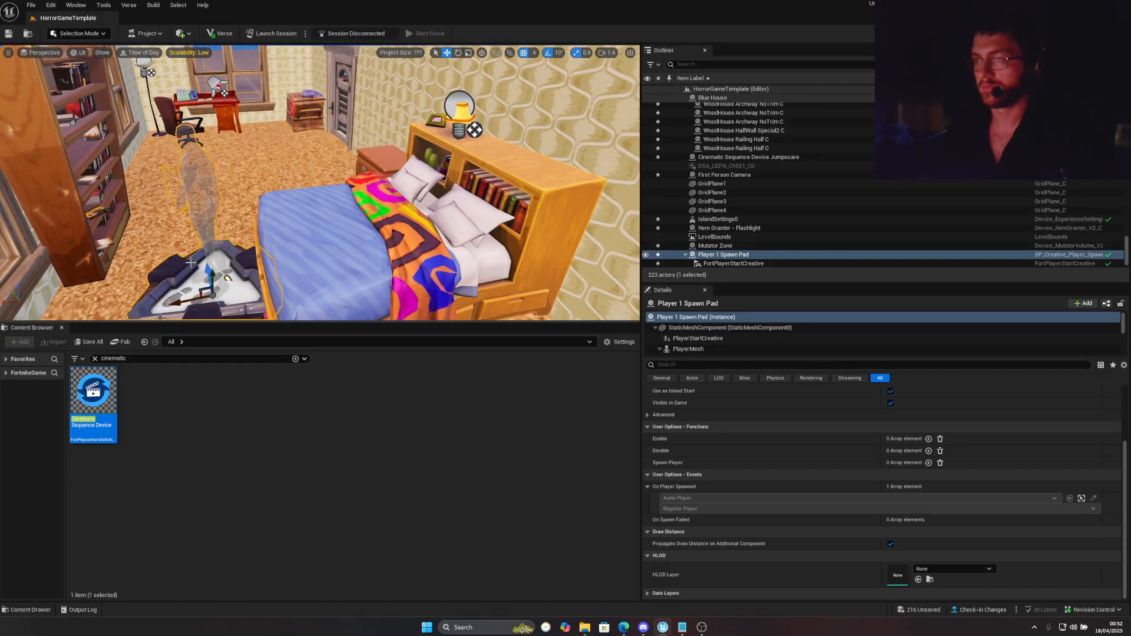
pyautogui.press('d')
pyautogui.moveTo(192, 262); pyautogui.dragTo(155, 263, button='right')
pyautogui.moveTo(190, 217); pyautogui.dragTo(158, 249)
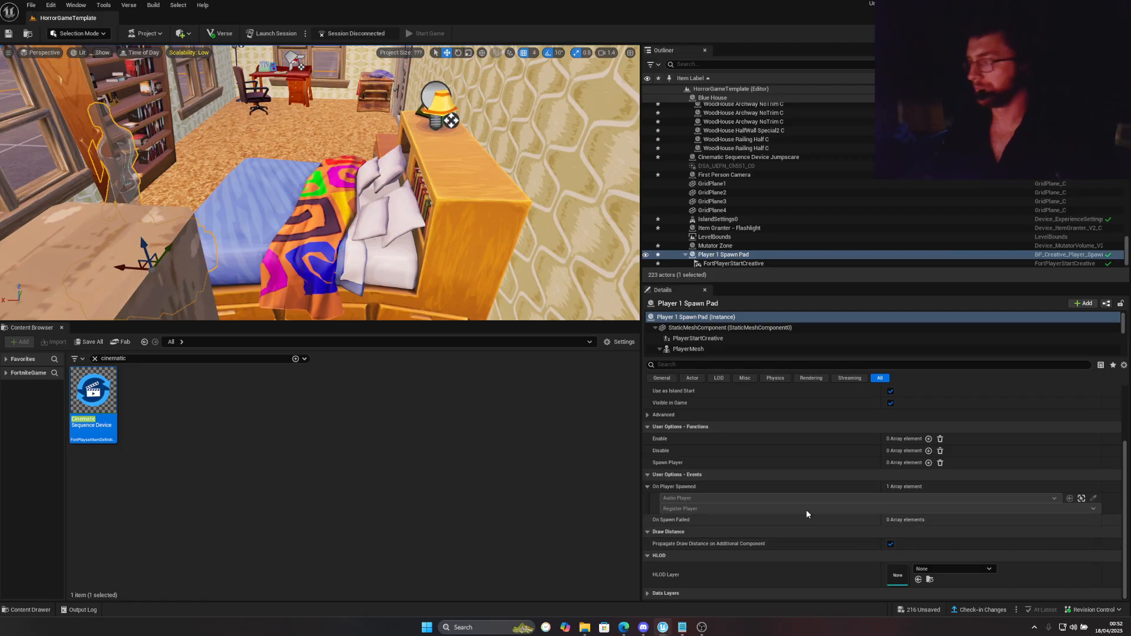
# Raise the Jumpscare Cinematic Sequence Device above the ground beside the parked car
pyautogui.press('f')
pyautogui.press('s')
pyautogui.moveTo(377, 189); pyautogui.dragTo(304, 240, button='right')
pyautogui.press('w')
pyautogui.click(303, 252)
pyautogui.moveTo(303, 222); pyautogui.dragTo(303, 195)
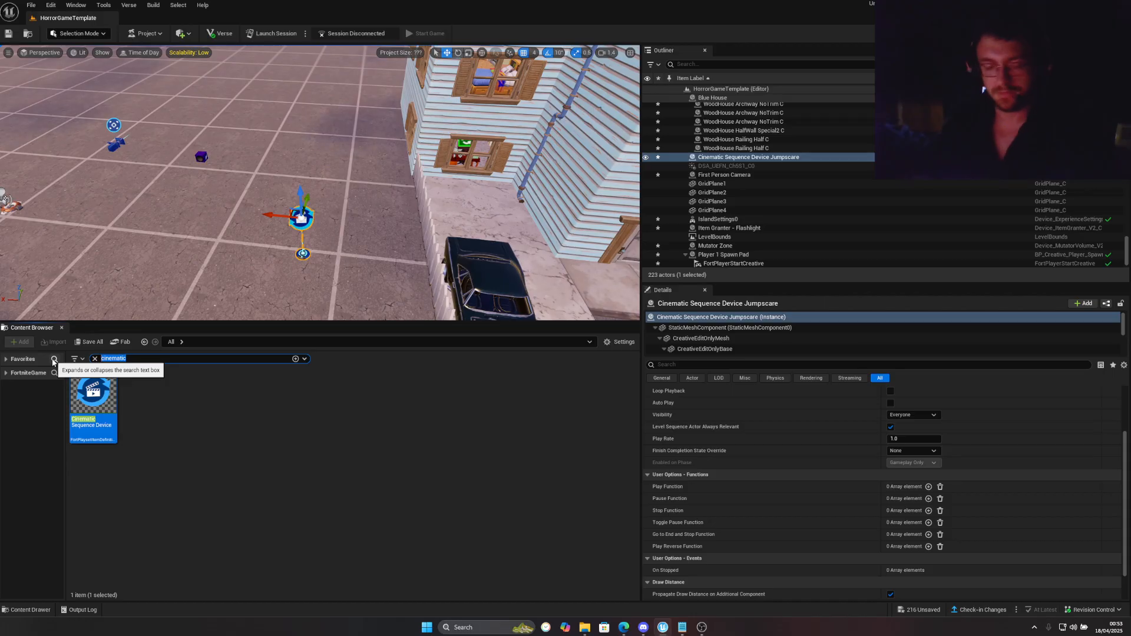
# Search the content for "prop mover" and place a Prop Mover on the open ground near the Audio Player
pyautogui.write('prop mover')
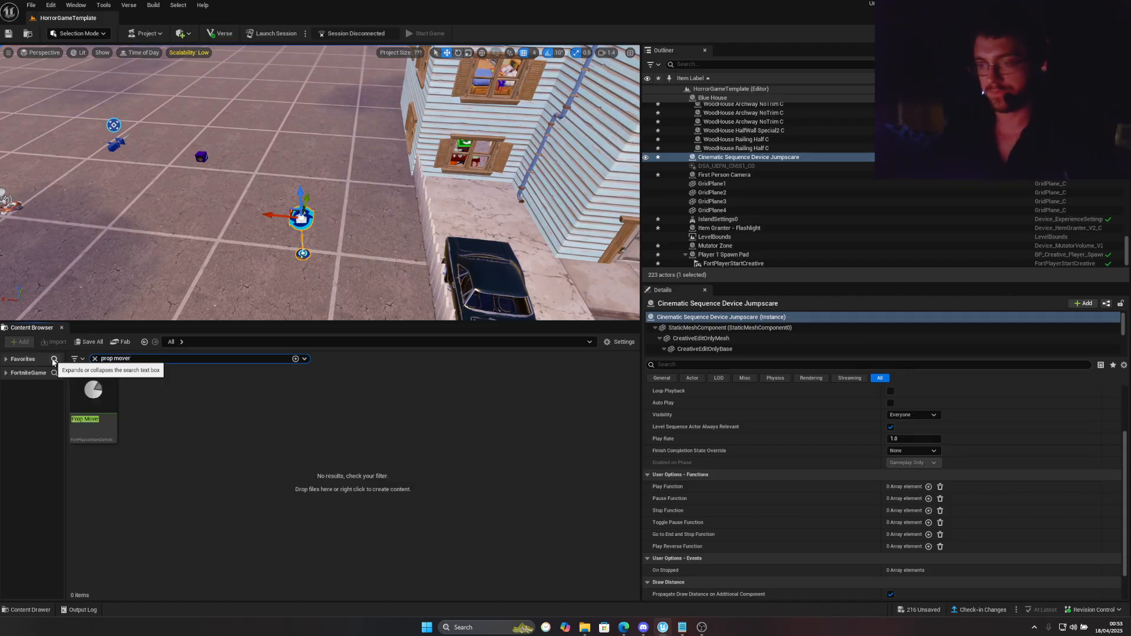
pyautogui.moveTo(93, 396); pyautogui.dragTo(197, 221)
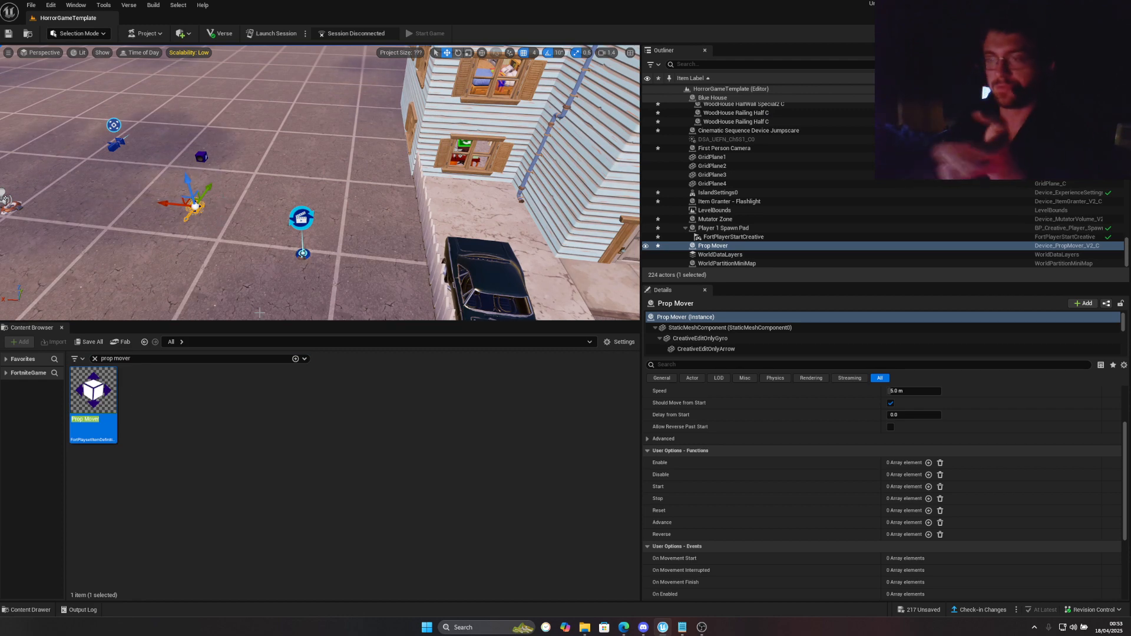
pyautogui.click(202, 157)
pyautogui.click(248, 162)
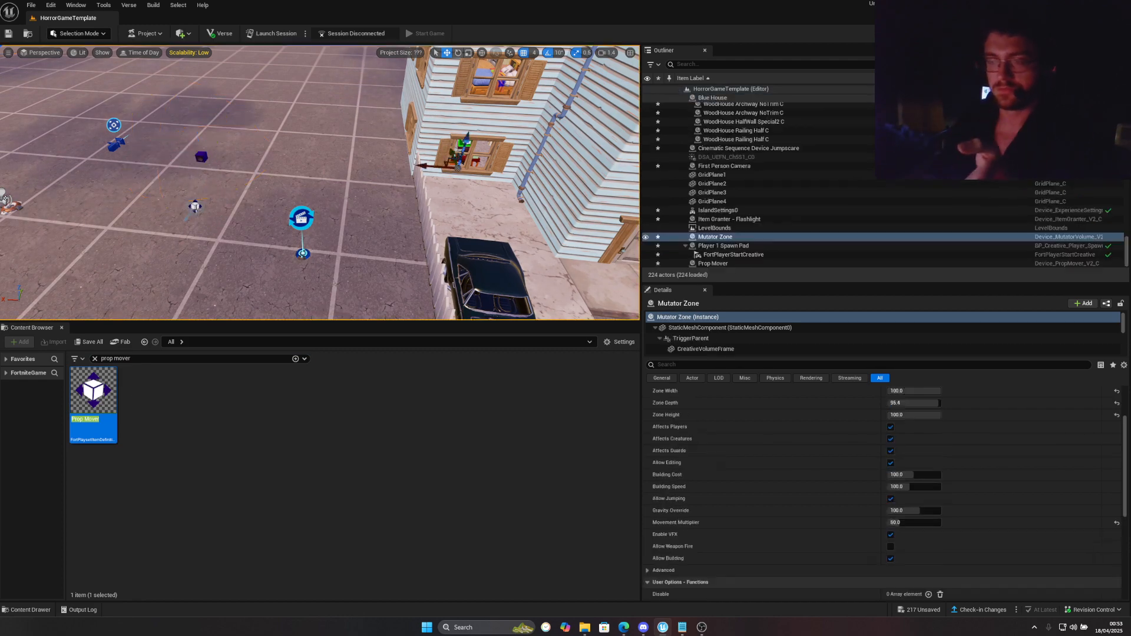
pyautogui.click(194, 205)
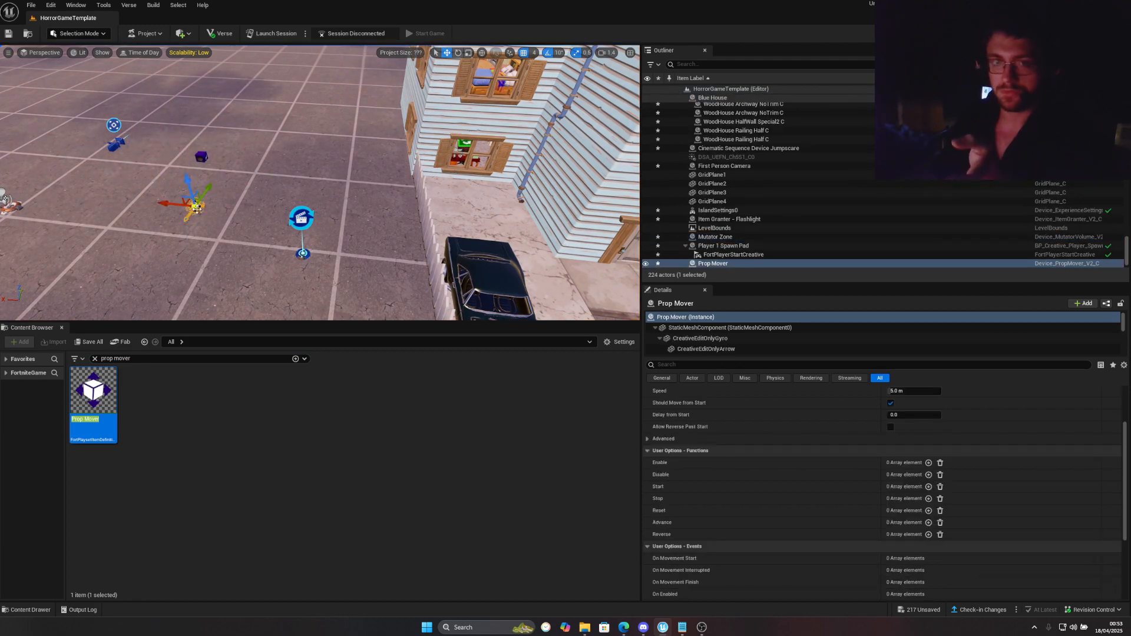
# Clear the content search and delete the Prop Mover from the level
pyautogui.click(95, 359)
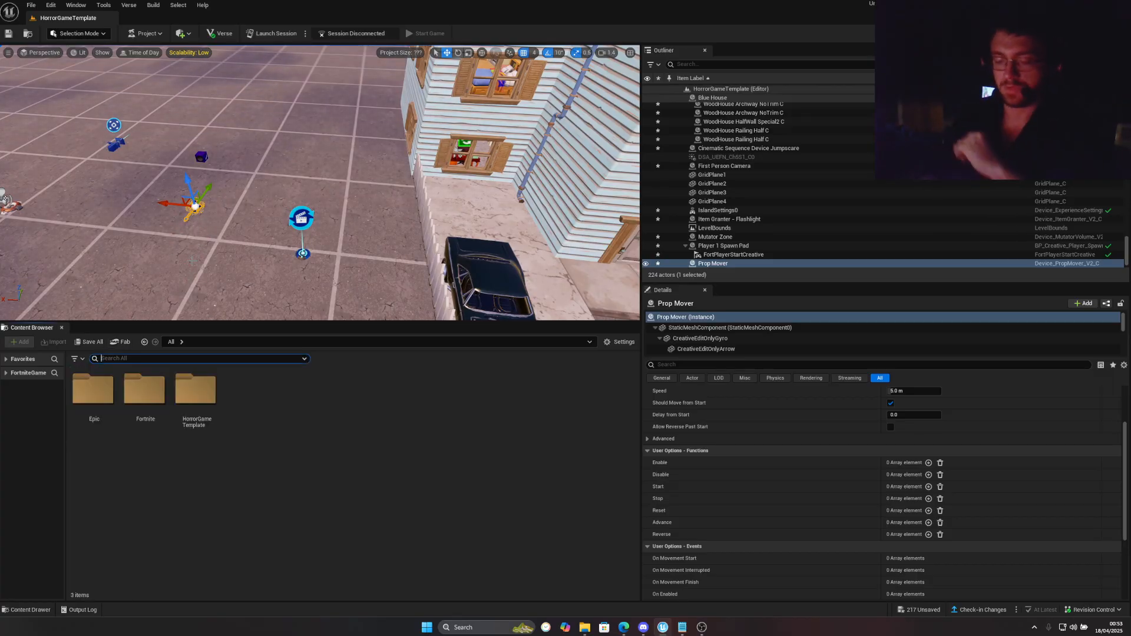
pyautogui.click(198, 207)
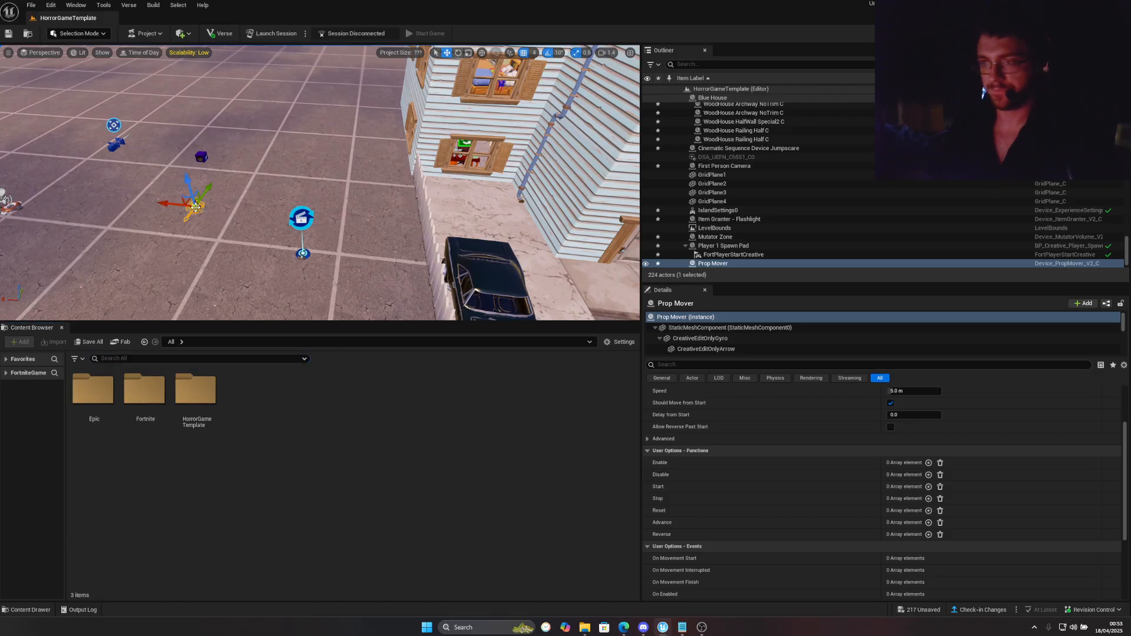
pyautogui.click(196, 206)
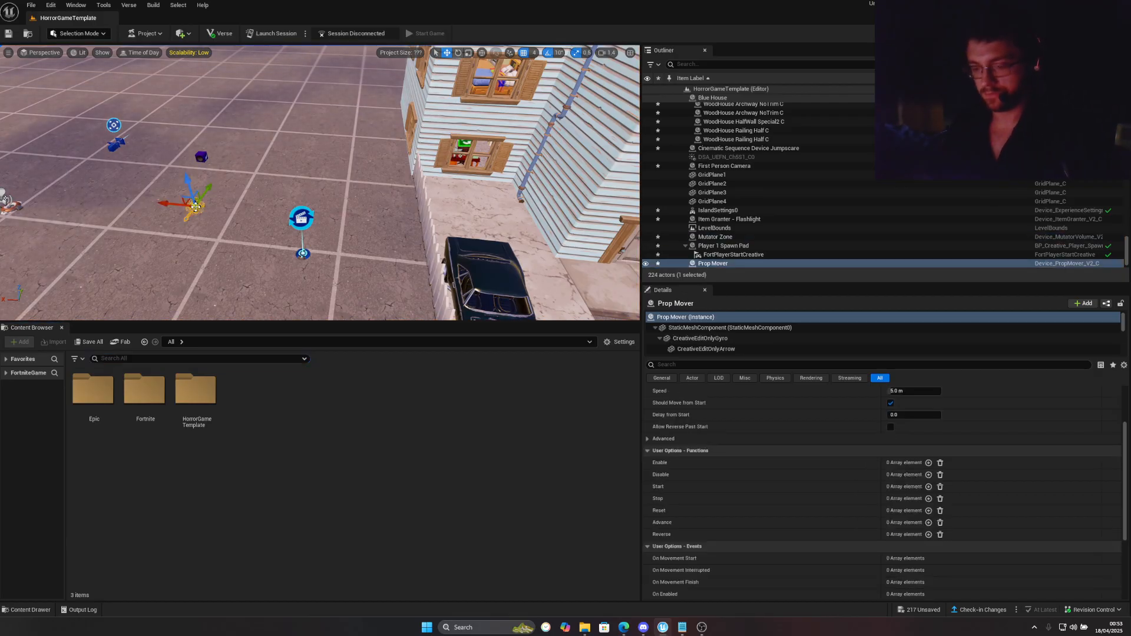
pyautogui.press('Delete')
# Search the content for "camera fixed de" and place a Fixed Point Camera on the ground near the cinematic device
pyautogui.click(148, 359)
pyautogui.write('c')
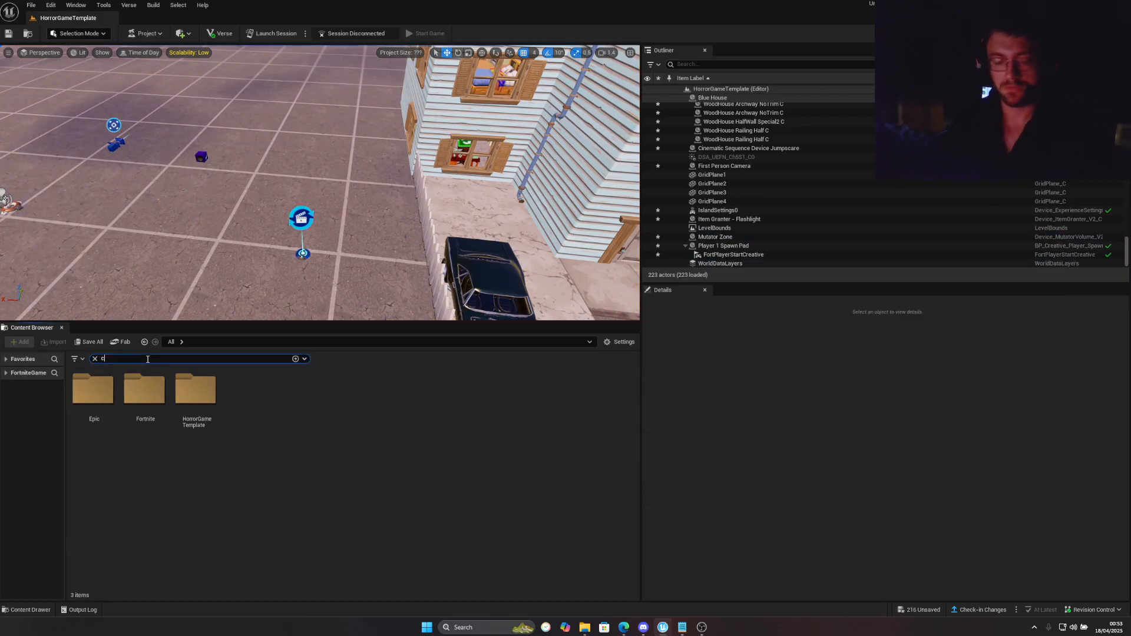
pyautogui.write('amera fixed de')
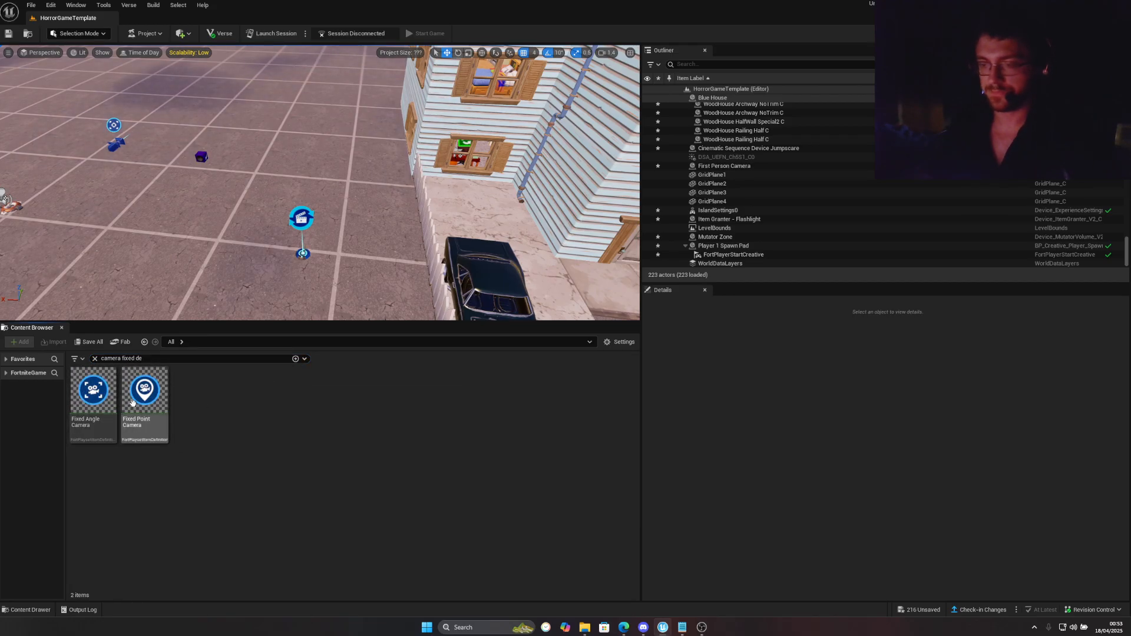
pyautogui.moveTo(155, 390)
pyautogui.moveTo(154, 390); pyautogui.dragTo(191, 272)
# Rotate the Fixed Point Camera 40° about the vertical axis and raise it to a height of about 248
pyautogui.press('e')
pyautogui.press('w')
pyautogui.moveTo(188, 233); pyautogui.dragTo(180, 177)
pyautogui.moveTo(179, 177); pyautogui.dragTo(318, 164, button='right')
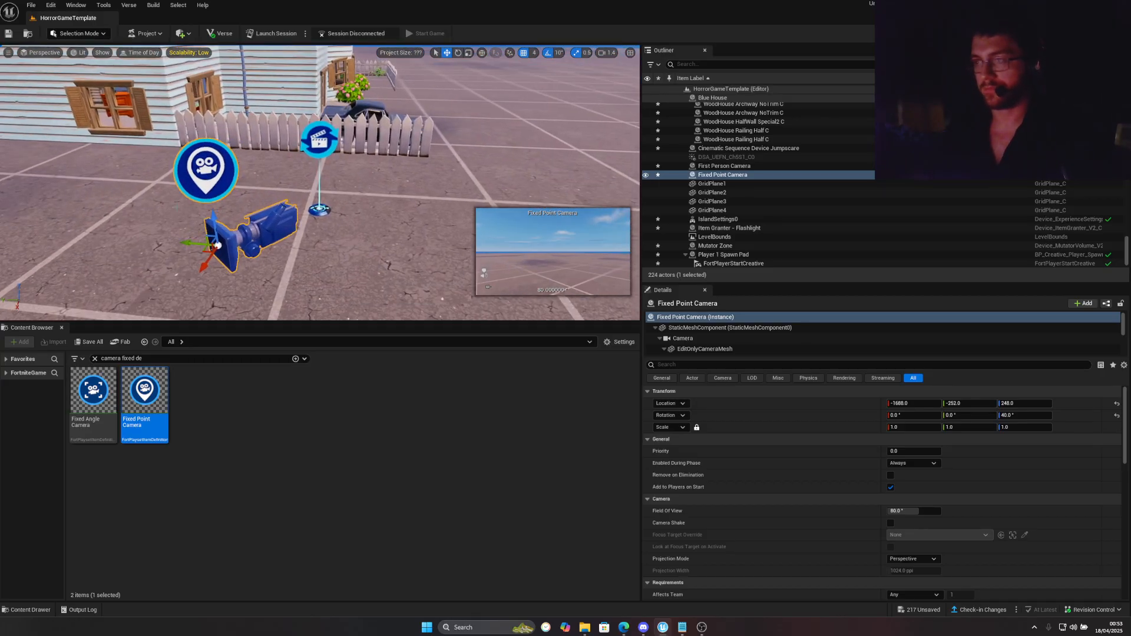
# Review the Fixed Point Camera's transition, look-at target and function options
pyautogui.scroll(-10, 822, 542)
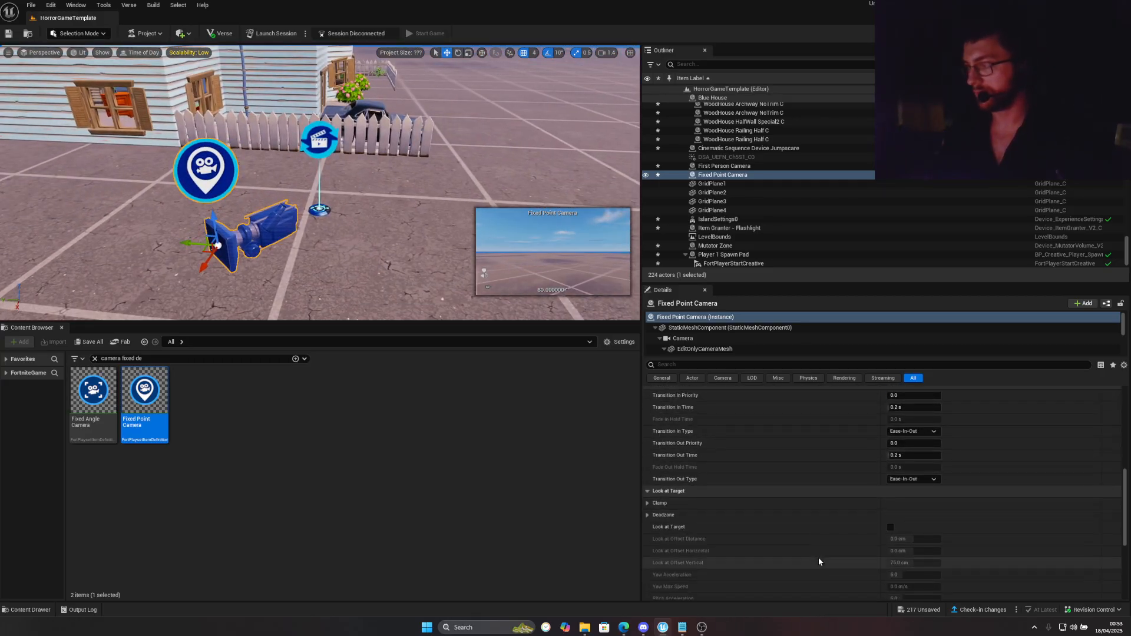
pyautogui.scroll(-3, 817, 537)
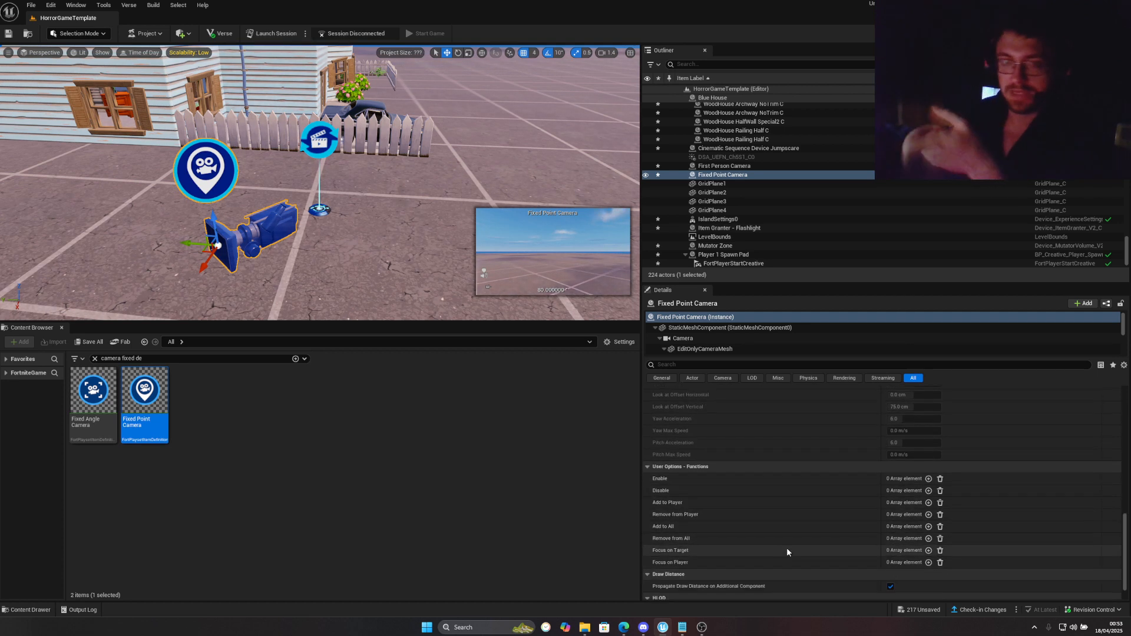
pyautogui.scroll(5, 814, 556)
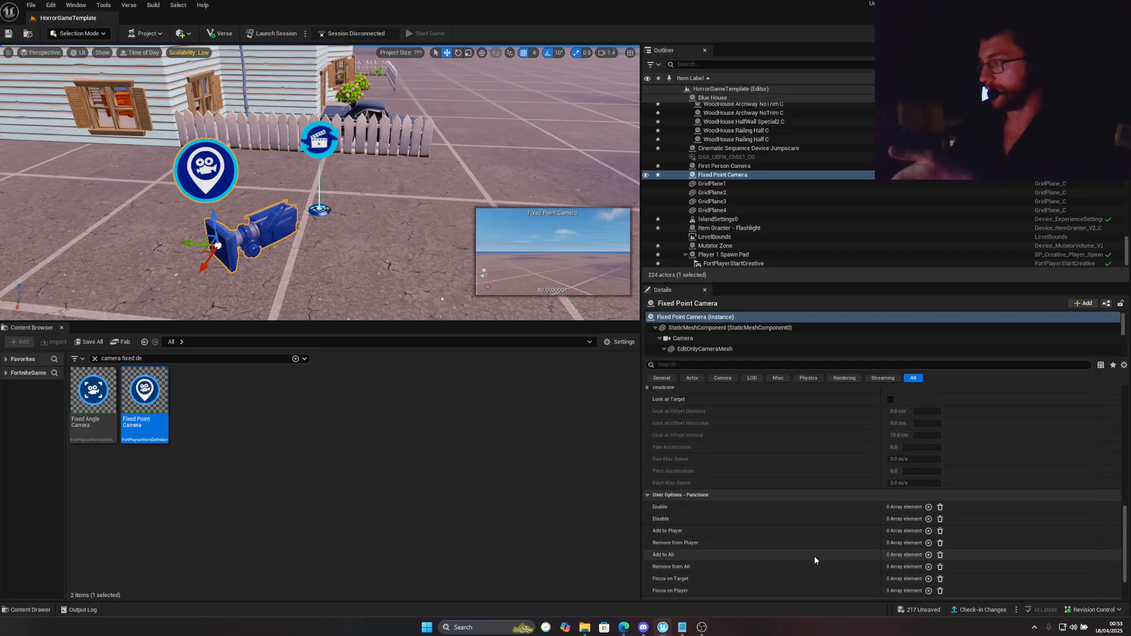
# Turn off adding the Fixed Point Camera to players on start and check what its priority setting does
pyautogui.scroll(10, 814, 556)
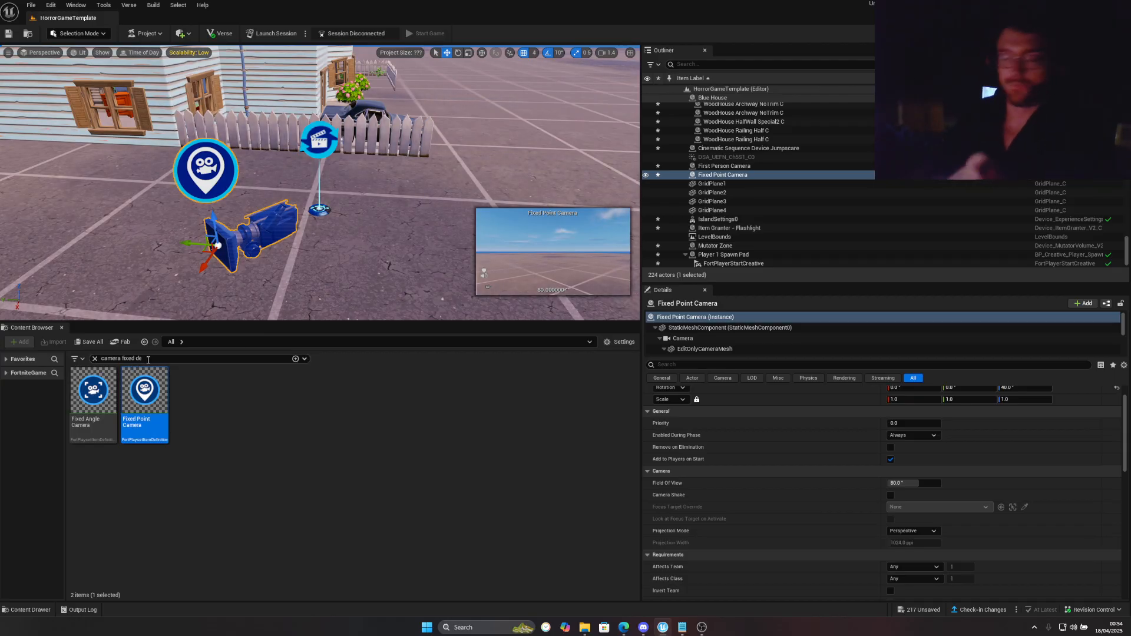
pyautogui.click(890, 460)
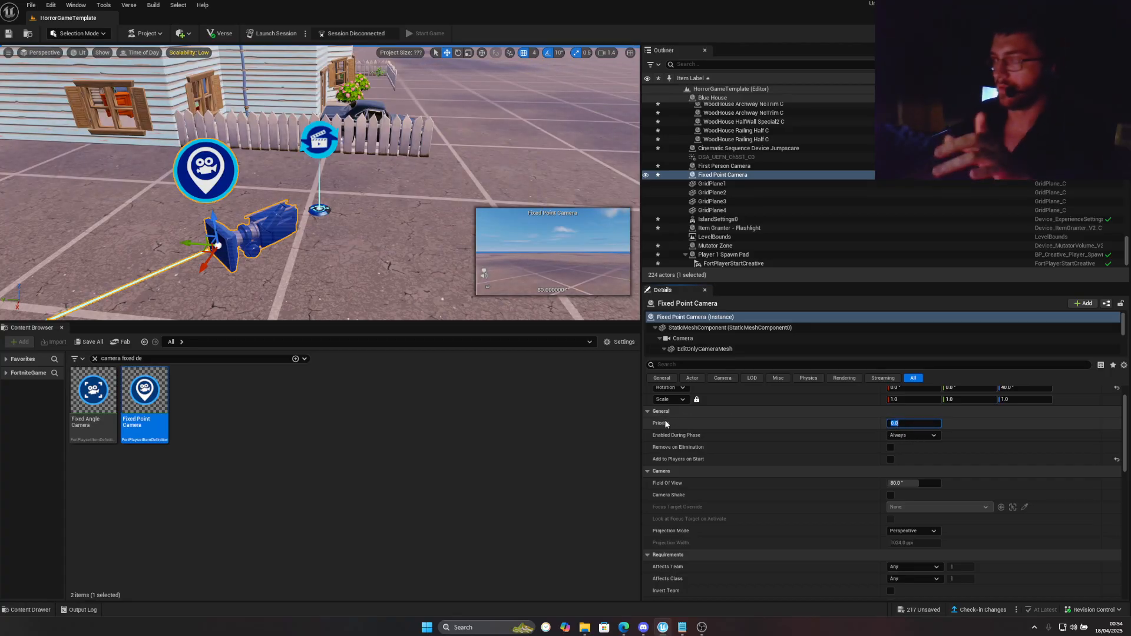
pyautogui.moveTo(666, 424)
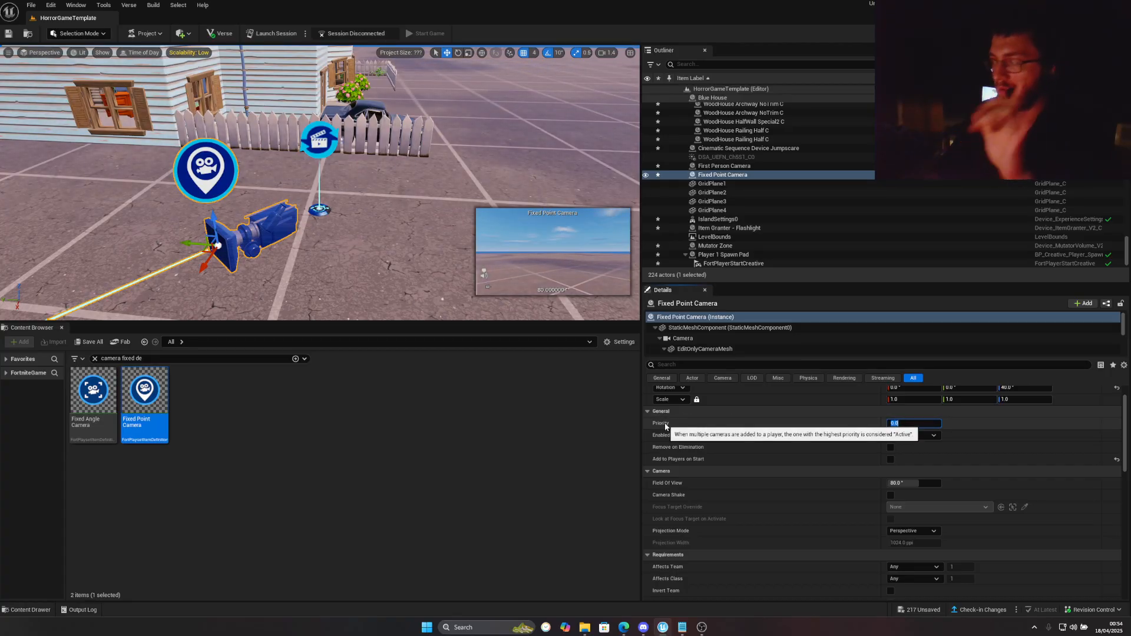
# Compare the First Person Camera's general settings with those of the Fixed Point Camera
pyautogui.moveTo(436, 236); pyautogui.dragTo(248, 238, button='right')
pyautogui.click(247, 149)
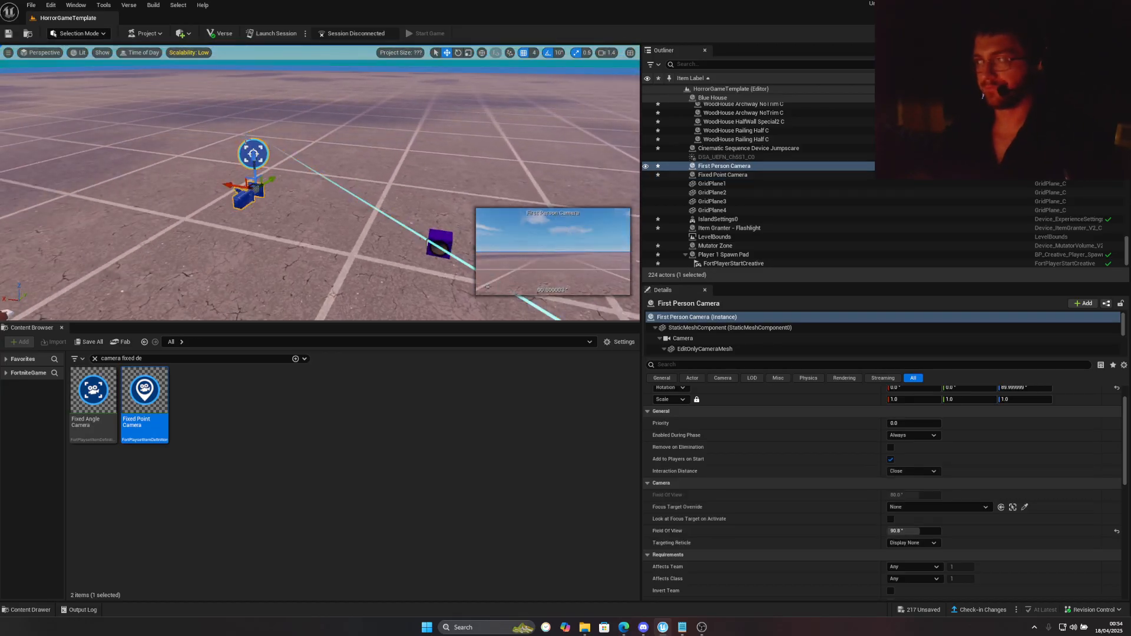
pyautogui.moveTo(252, 163); pyautogui.dragTo(360, 166, button='right')
pyautogui.click(330, 172)
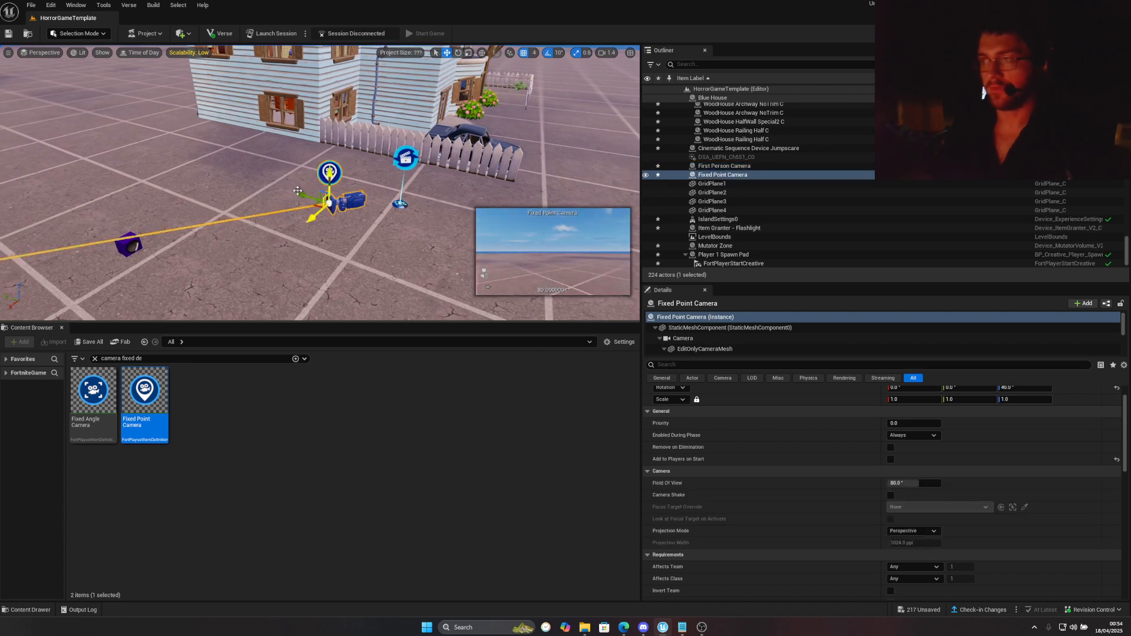
pyautogui.scroll(-10, 990, 482)
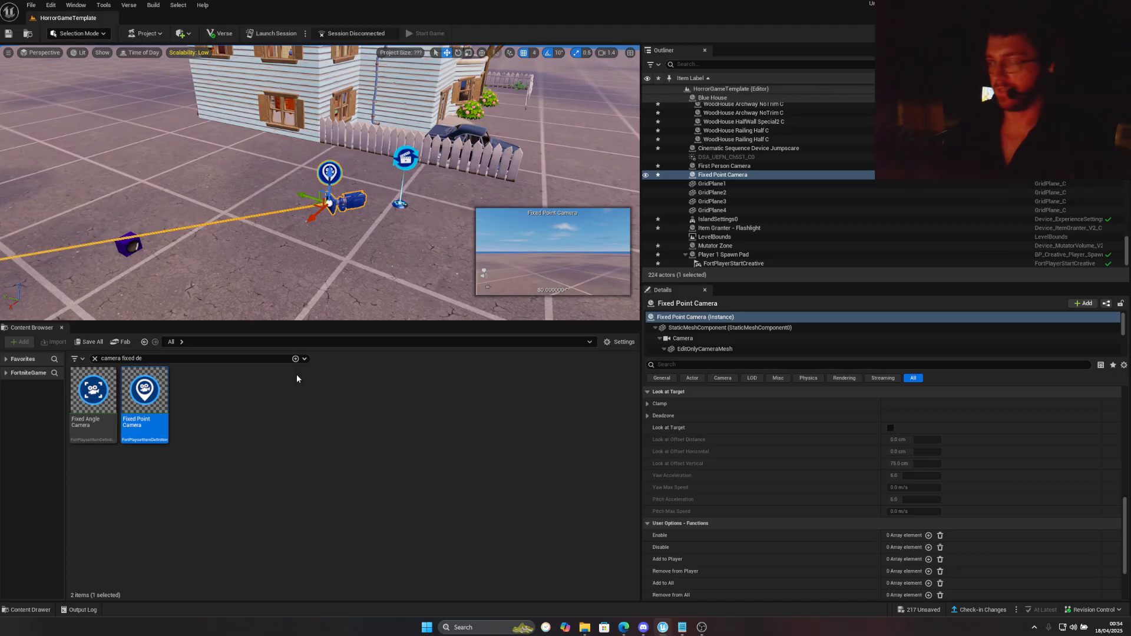
# Clear the content search and select the jumpscare Cinematic Sequence Device in the level
pyautogui.press('w')
pyautogui.moveTo(382, 294); pyautogui.dragTo(265, 277, button='right')
pyautogui.press('w')
pyautogui.press('s')
pyautogui.click(95, 359)
pyautogui.press('s')
pyautogui.moveTo(168, 308); pyautogui.dragTo(141, 310, button='right')
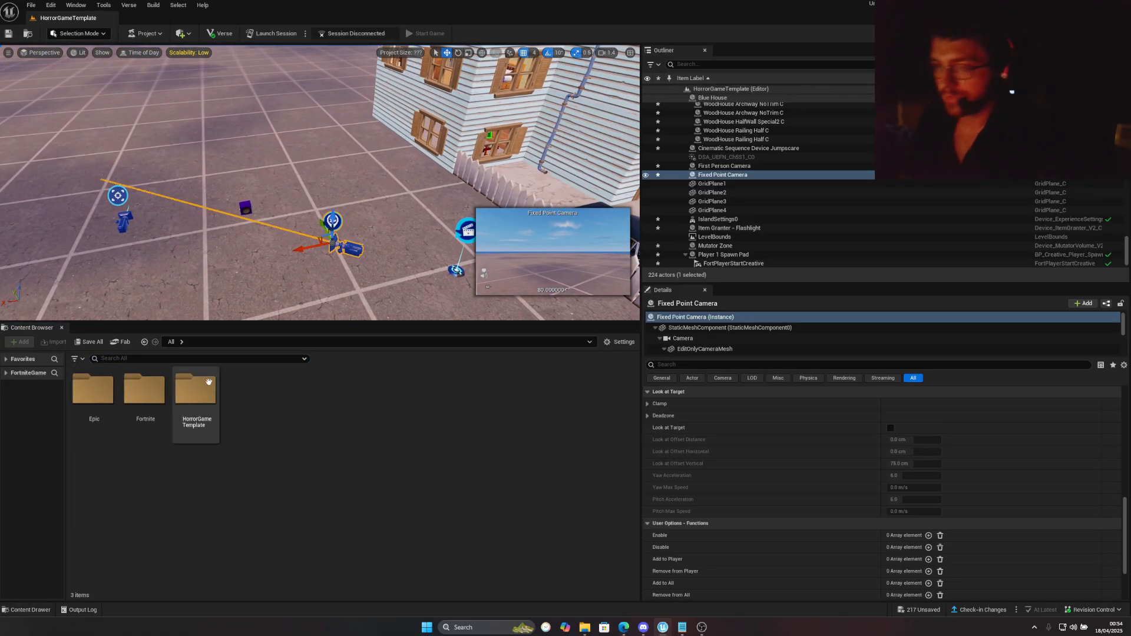
pyautogui.moveTo(265, 288); pyautogui.dragTo(306, 289, button='right')
pyautogui.click(396, 219)
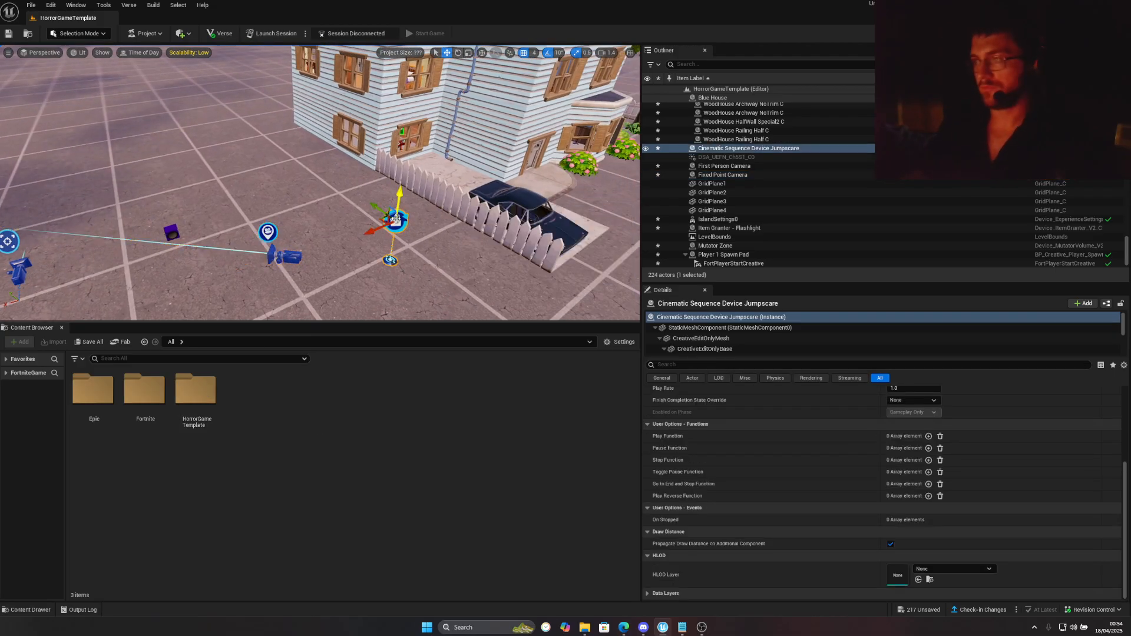
# Create a new folder named Jumpscares inside the HorrorGameTemplate content folder
pyautogui.rightClick(228, 388)
pyautogui.doubleClick(196, 392)
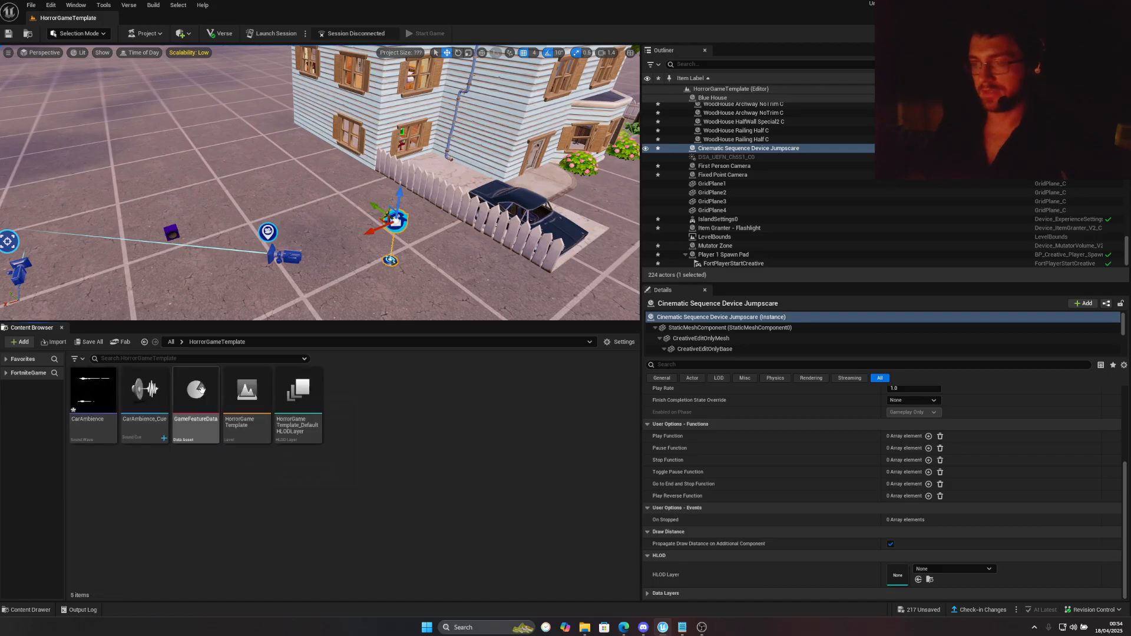
pyautogui.rightClick(361, 397)
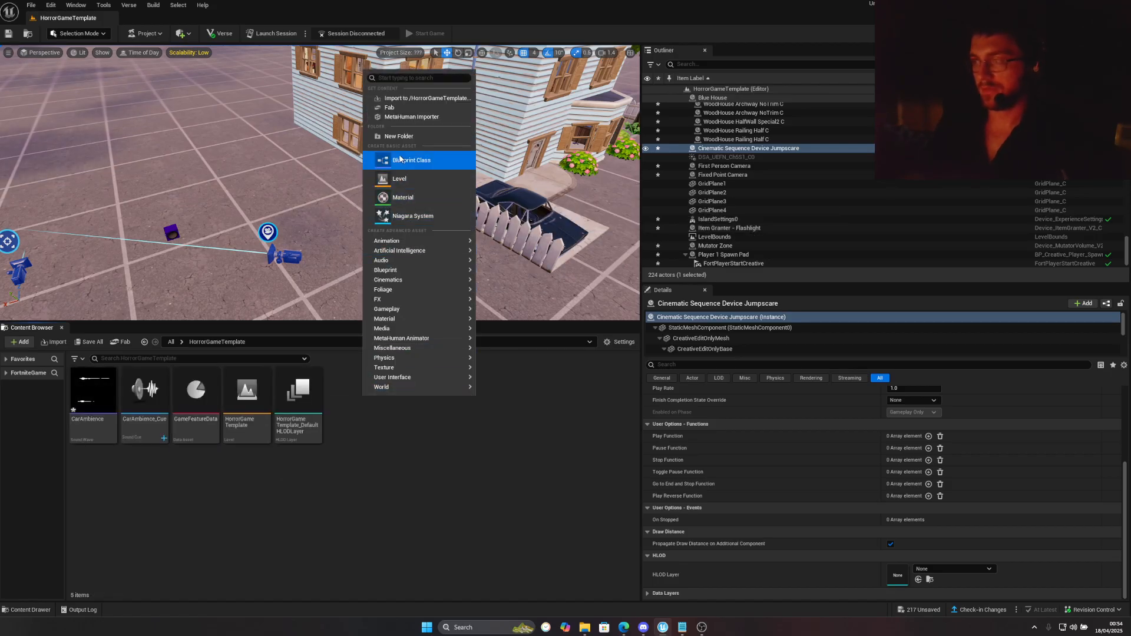
pyautogui.click(399, 137)
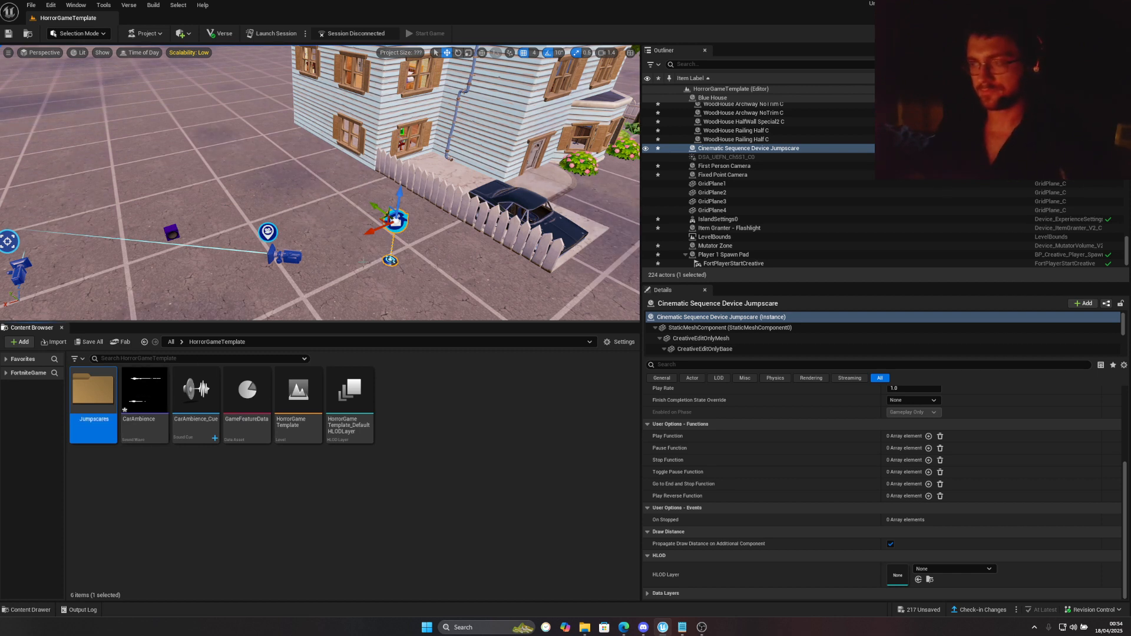
# Create a Level Sequence named FirstJumpScare inside the Jumpscares folder
pyautogui.doubleClick(101, 400)
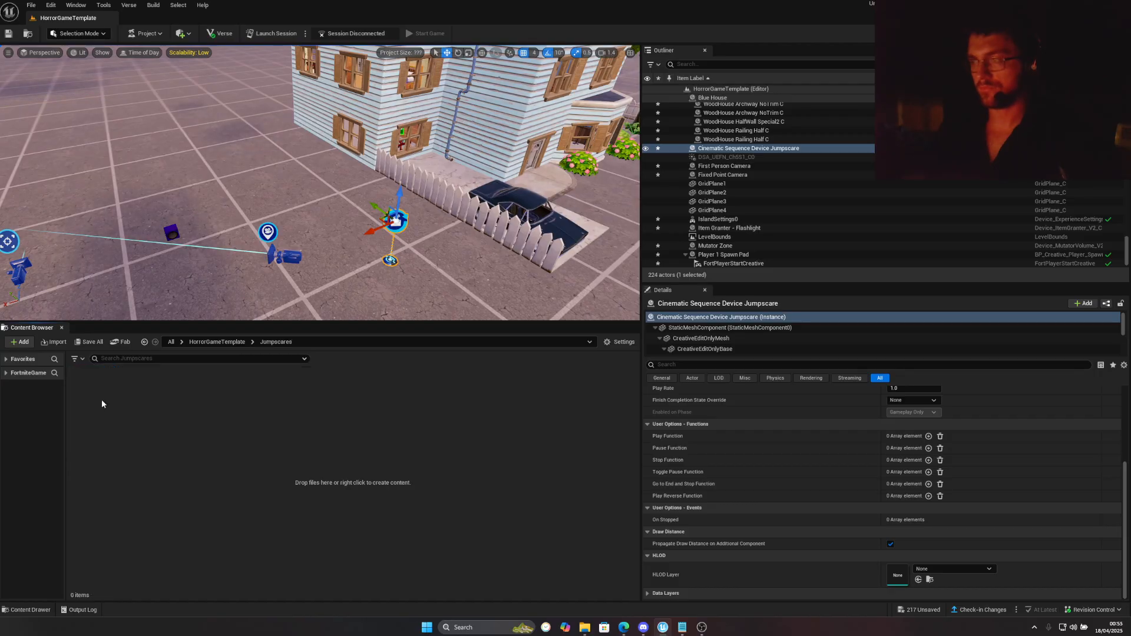
pyautogui.rightClick(140, 399)
pyautogui.moveTo(173, 286)
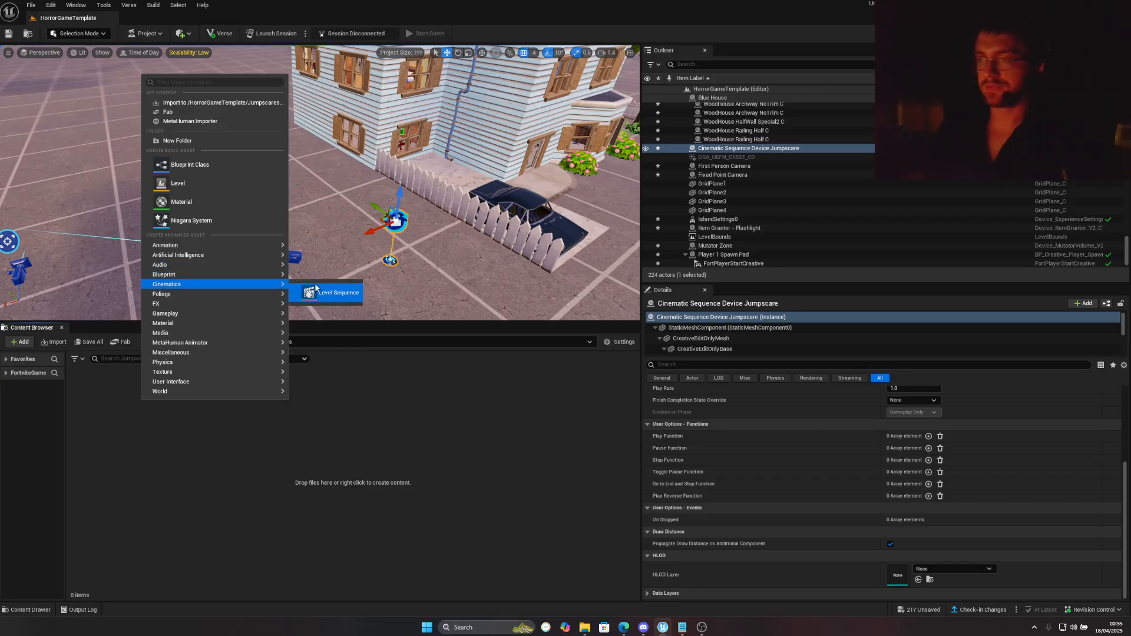
pyautogui.click(333, 293)
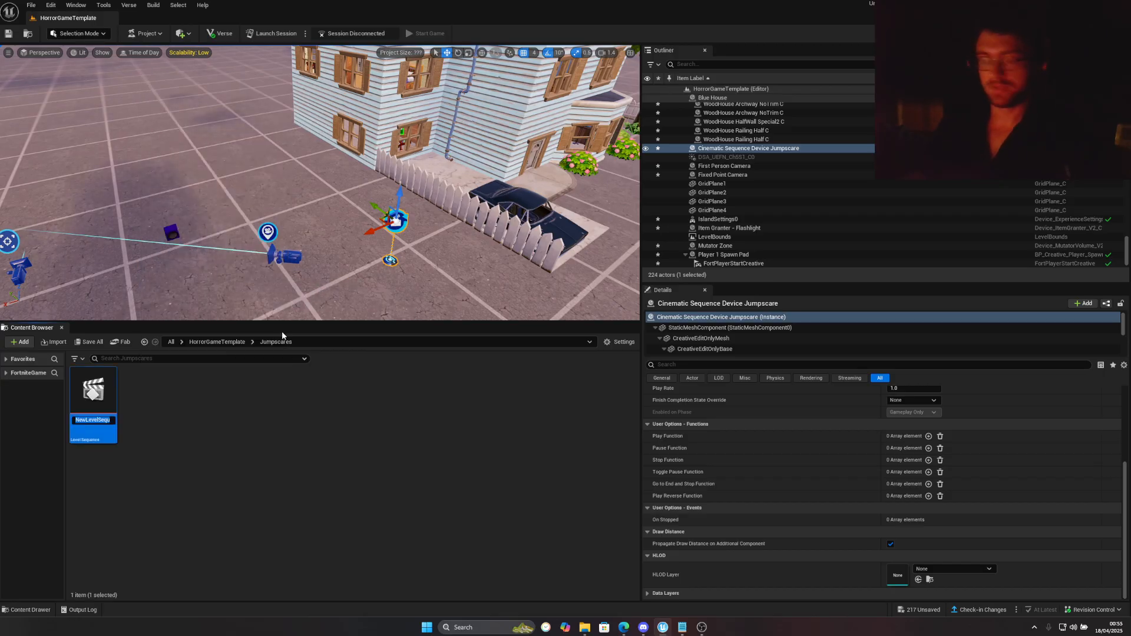
pyautogui.write('FirstJumpScare')
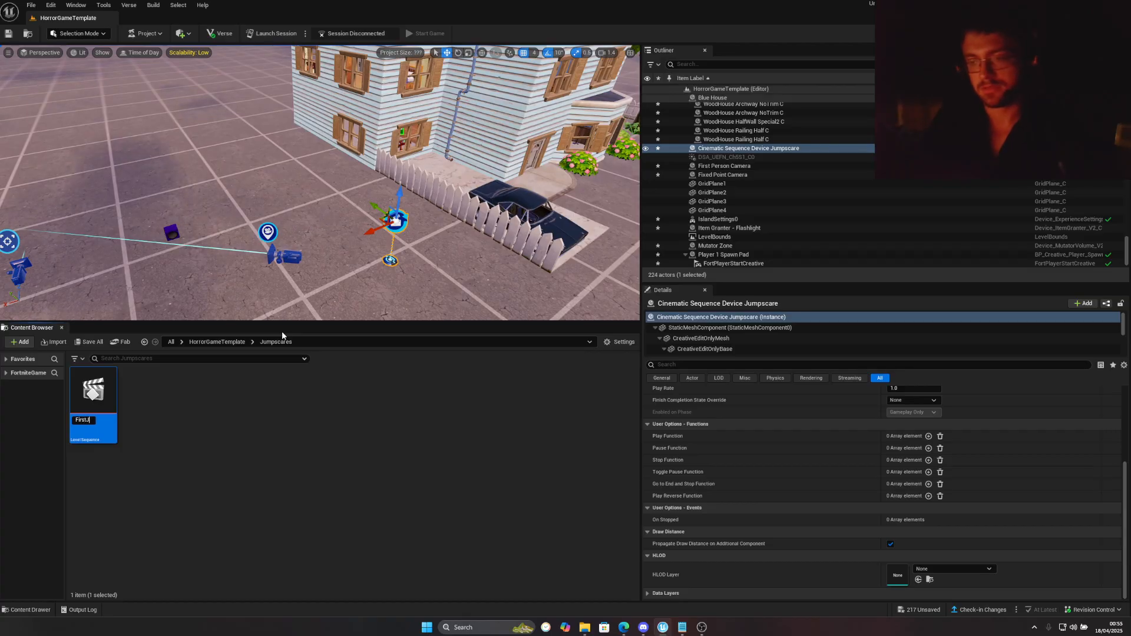
pyautogui.press('Return')
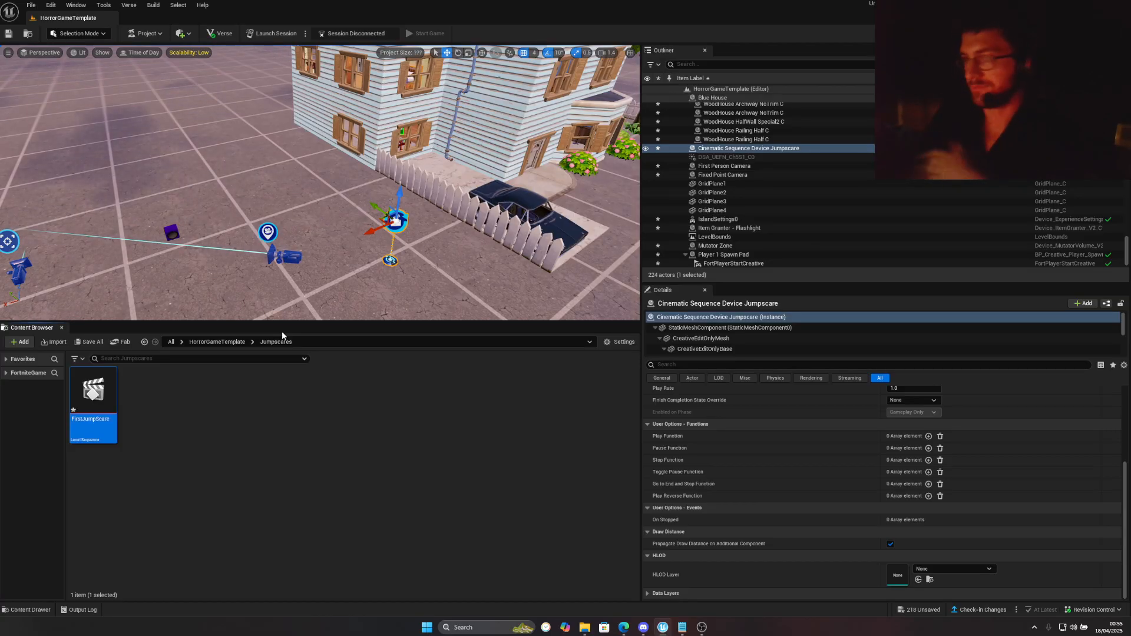
# Open FirstJumpScare in Sequencer, add a cine camera with a camera cut, and move the Sequencer window clear of the viewport
pyautogui.doubleClick(112, 382)
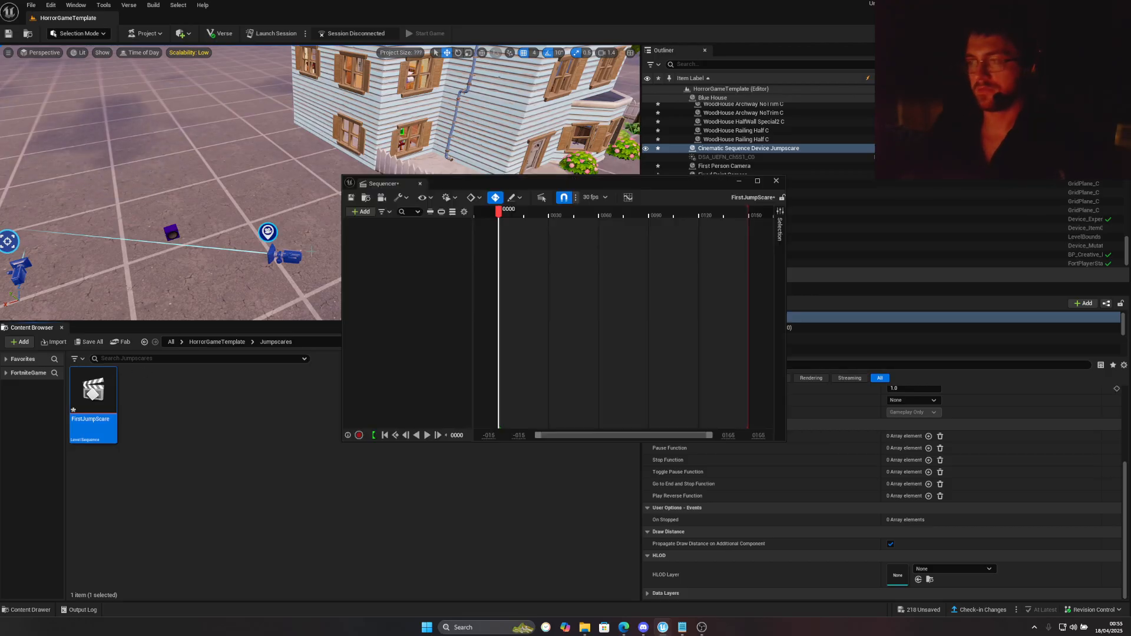
pyautogui.moveTo(559, 188); pyautogui.dragTo(357, 280)
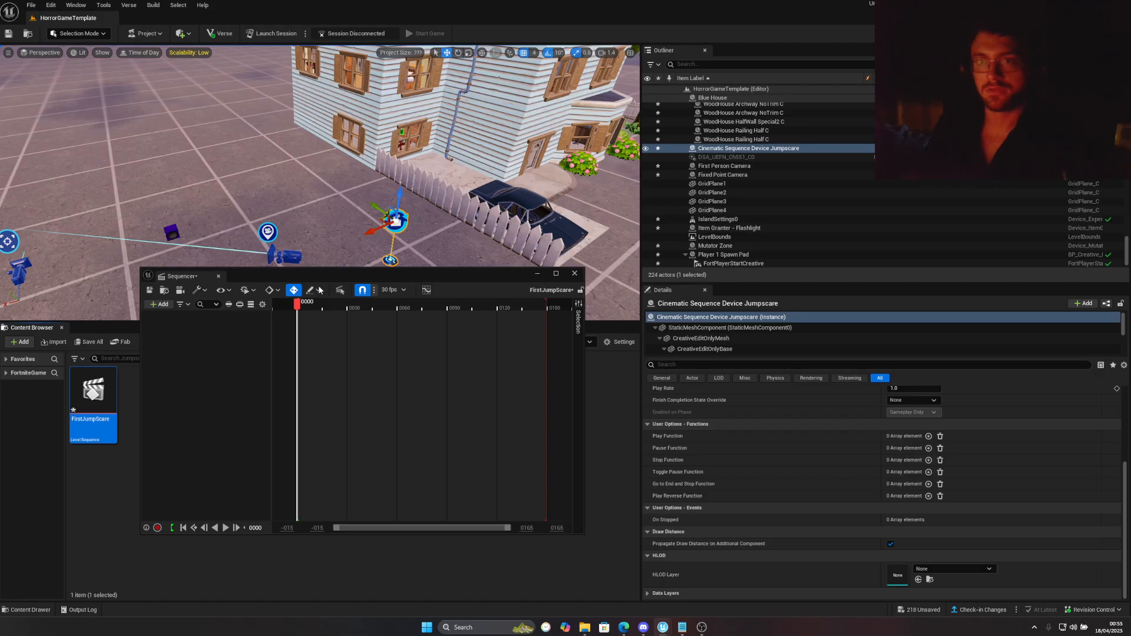
pyautogui.click(181, 291)
pyautogui.moveTo(340, 278); pyautogui.dragTo(348, 388)
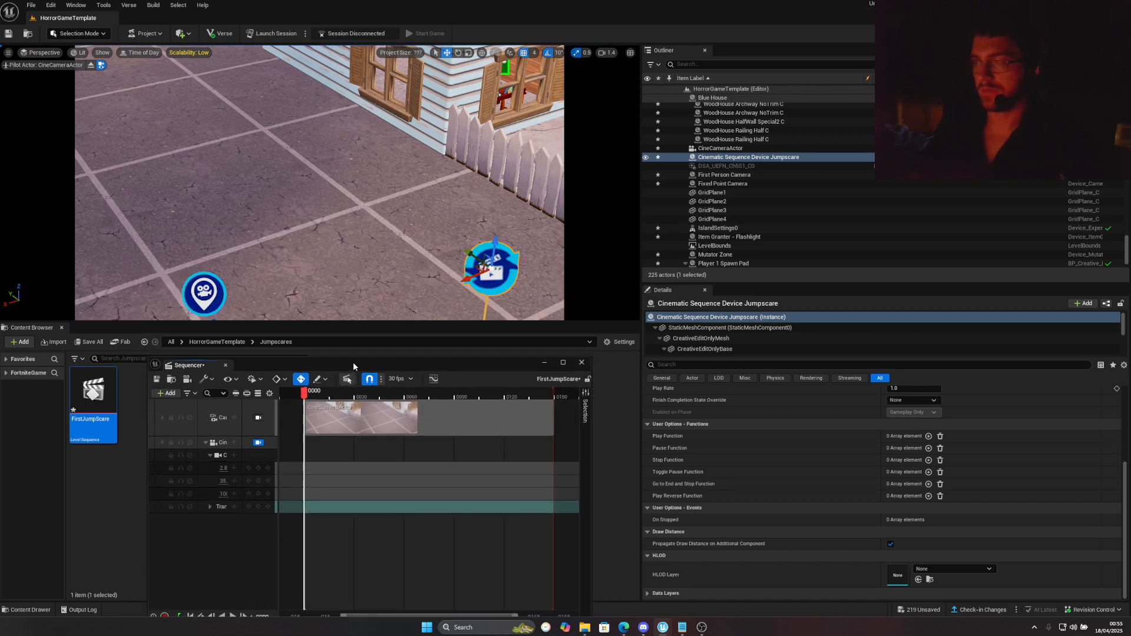
# Fly the piloted CineCameraActor from outside the house into the room with the teddy bear
pyautogui.press('w')
pyautogui.moveTo(320, 183); pyautogui.dragTo(556, 181, button='right')
pyautogui.press('w')
pyautogui.press('w')
pyautogui.press('w')
pyautogui.press('d')
pyautogui.press('w')
pyautogui.moveTo(377, 207); pyautogui.dragTo(392, 201, button='right')
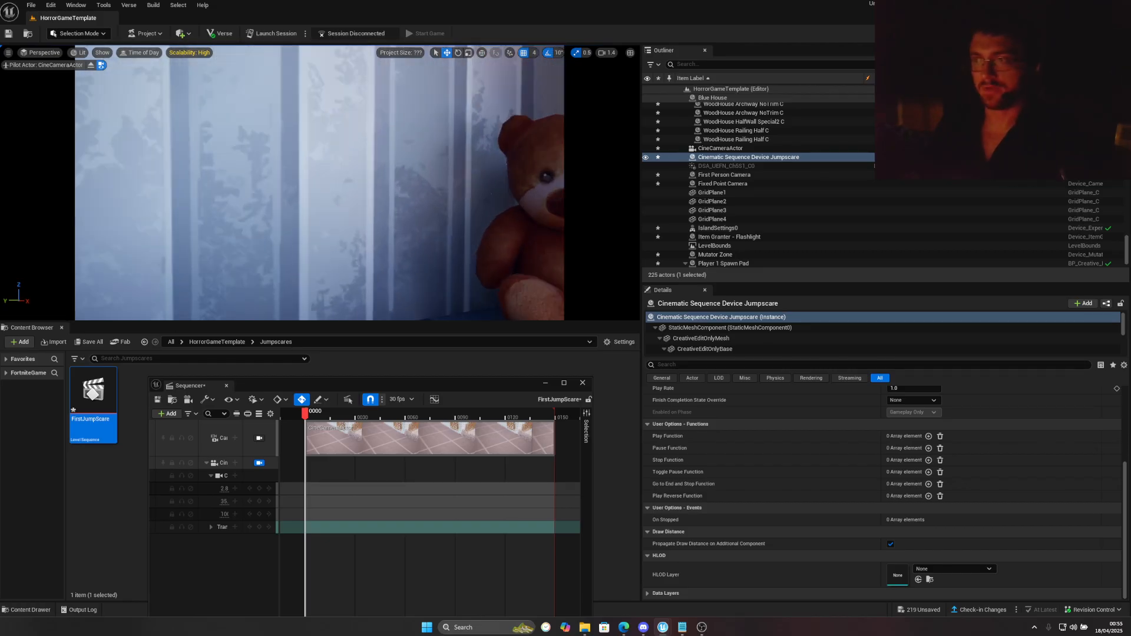
# Frame the cine camera on a centred close-up of the teddy bear's head and upper body
pyautogui.press('w')
pyautogui.press('s')
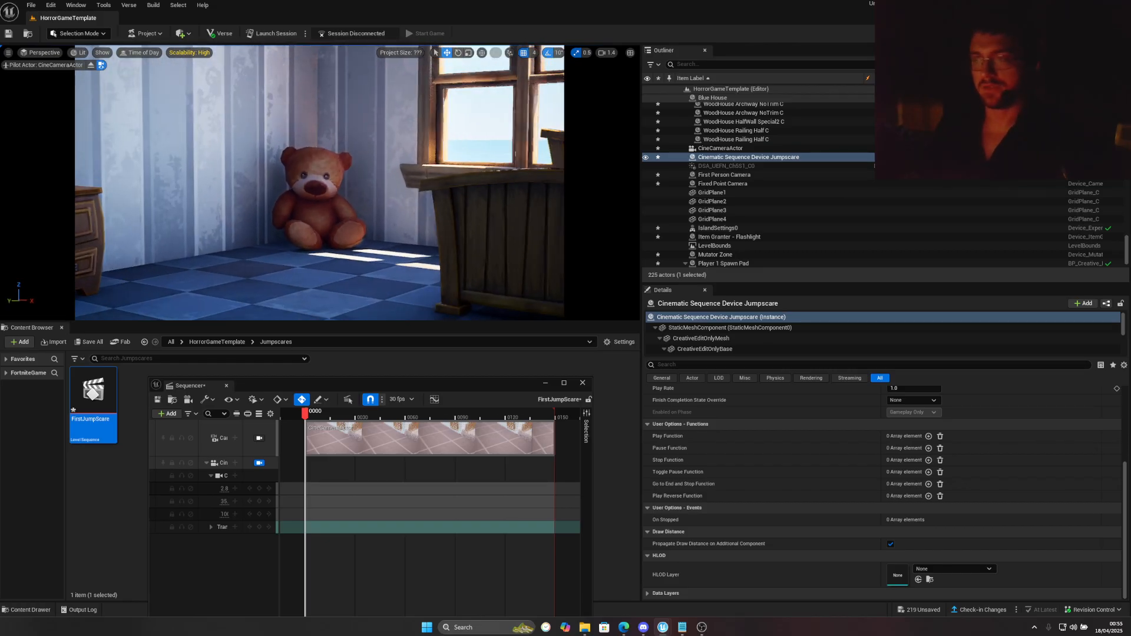
pyautogui.press('w')
pyautogui.press('s')
pyautogui.press('w')
pyautogui.press('s')
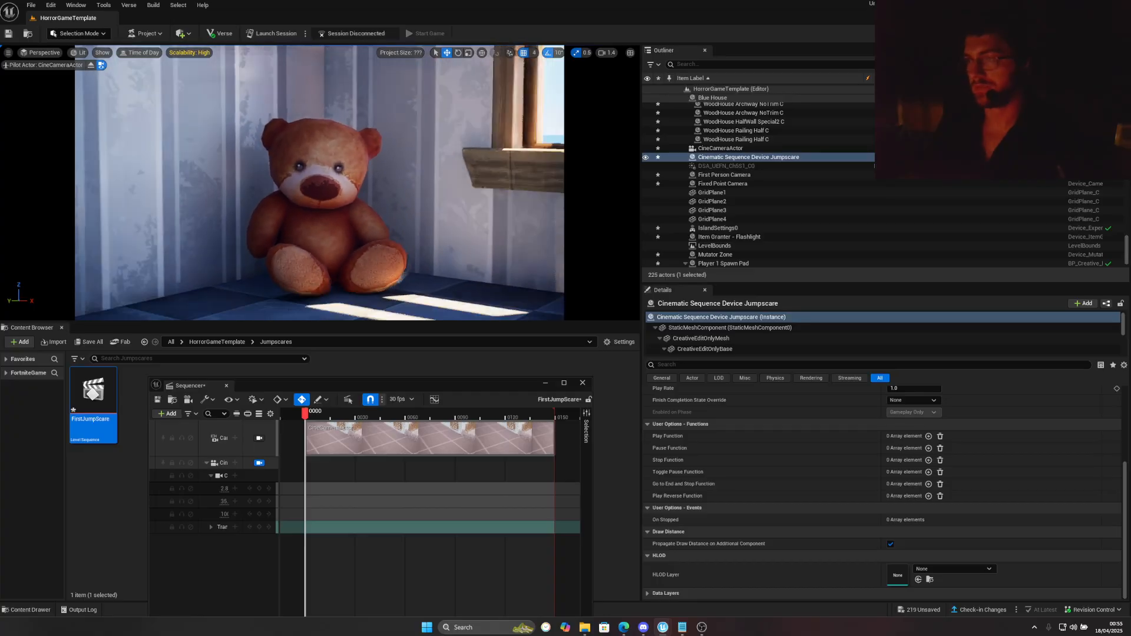
pyautogui.press('w')
pyautogui.press('s')
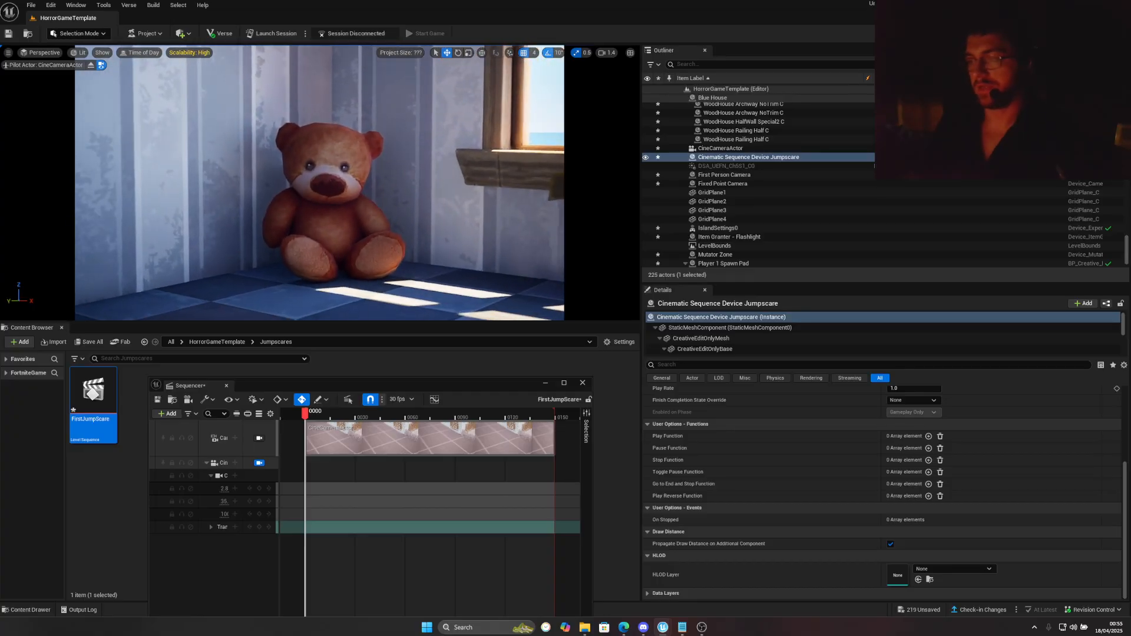
pyautogui.press('w')
pyautogui.press('w')
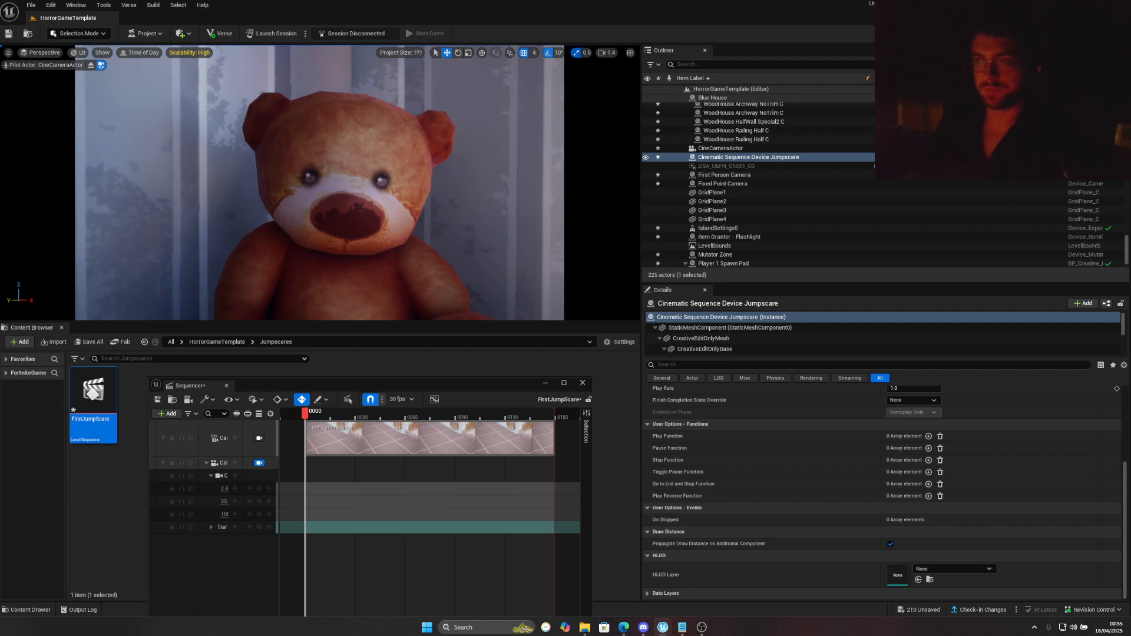
pyautogui.press('s')
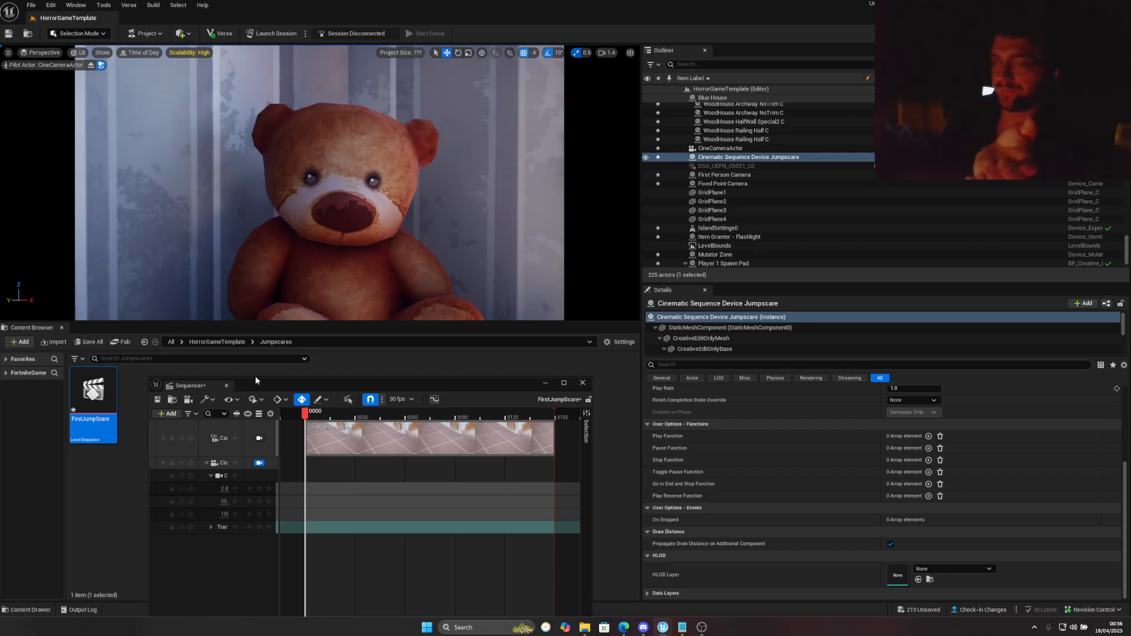
# Add an audio track to the sequence using the audio clock source, with the ActionTrigger PowerOff Cue as its sound
pyautogui.click(171, 414)
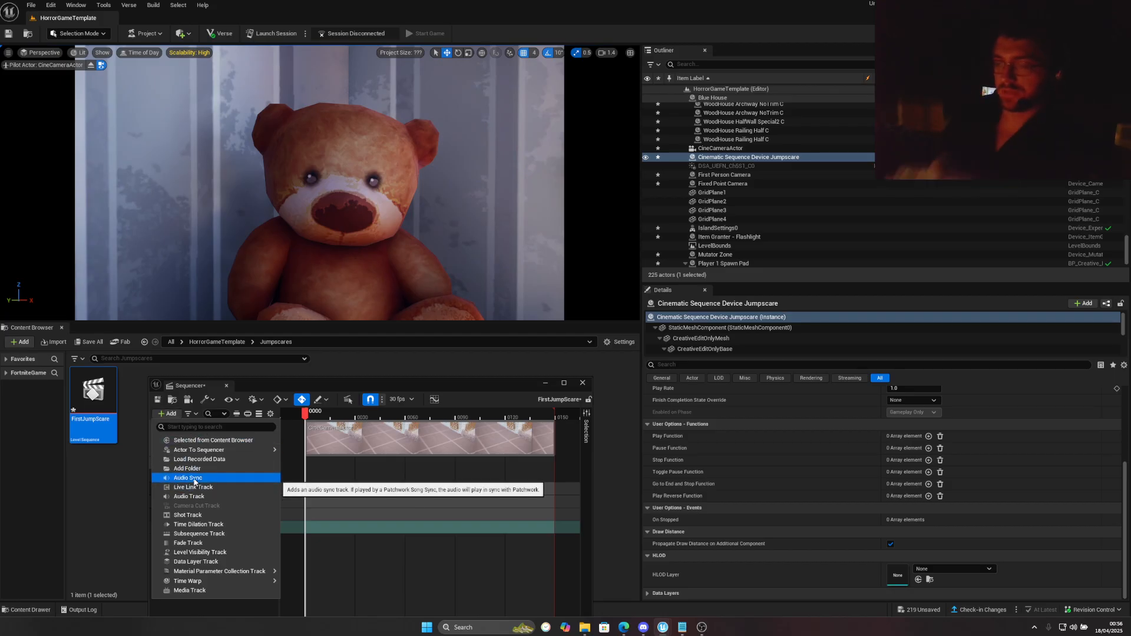
pyautogui.click(194, 497)
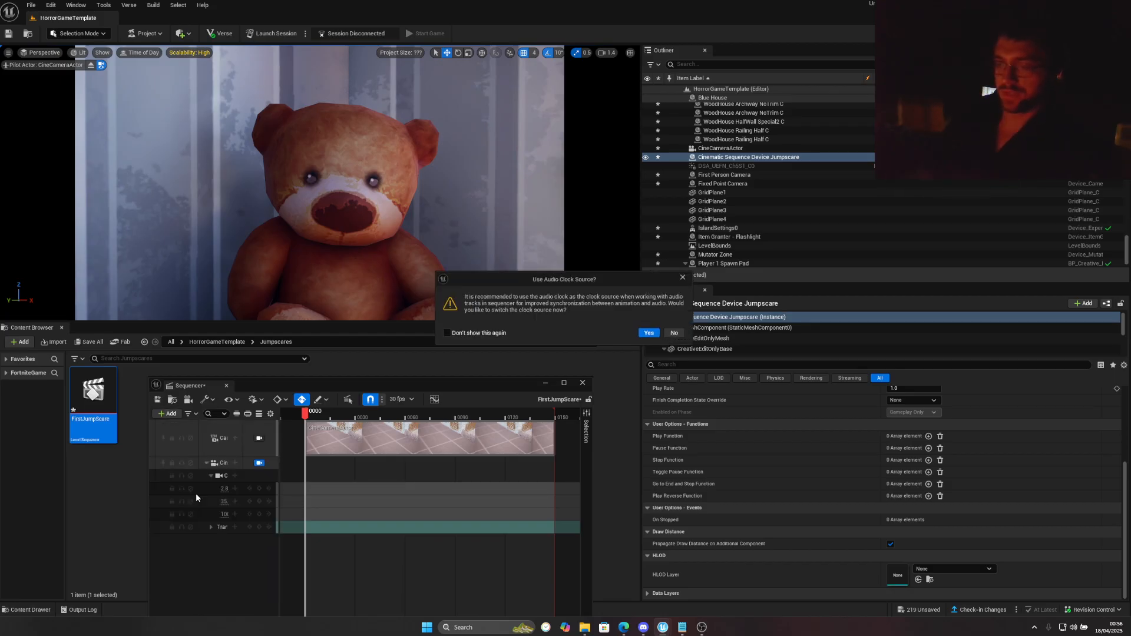
pyautogui.click(648, 333)
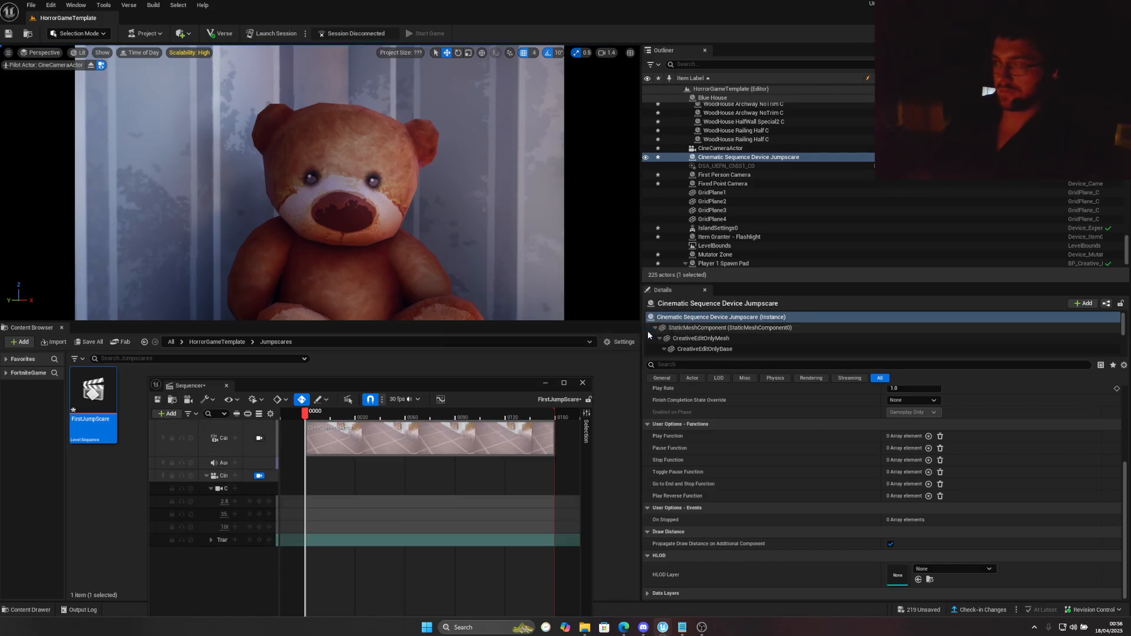
pyautogui.click(235, 462)
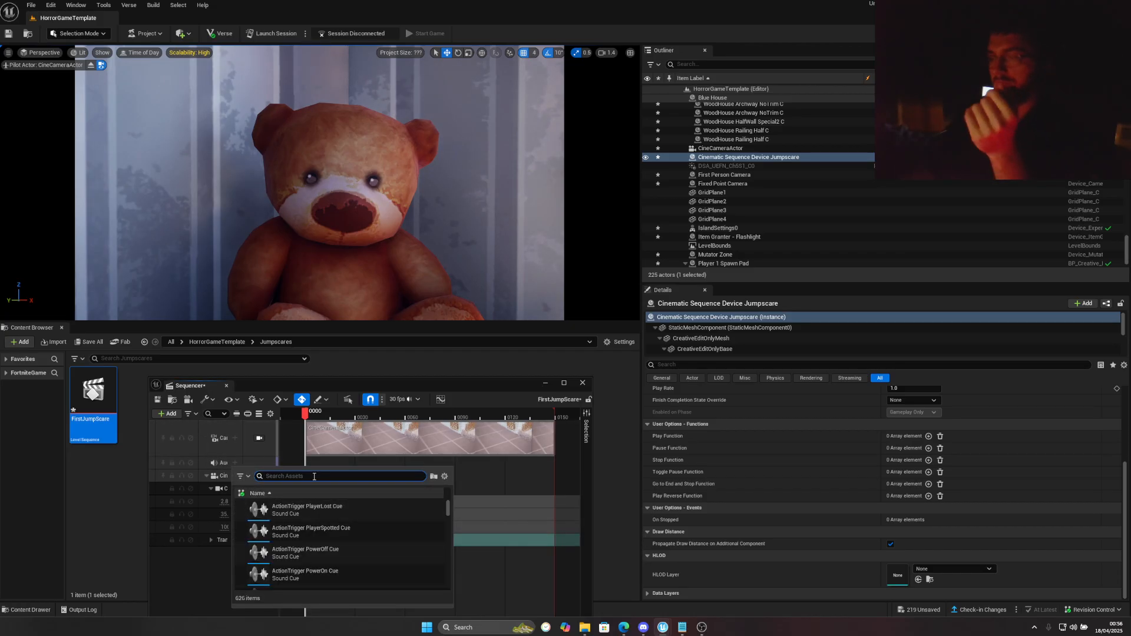
pyautogui.click(289, 552)
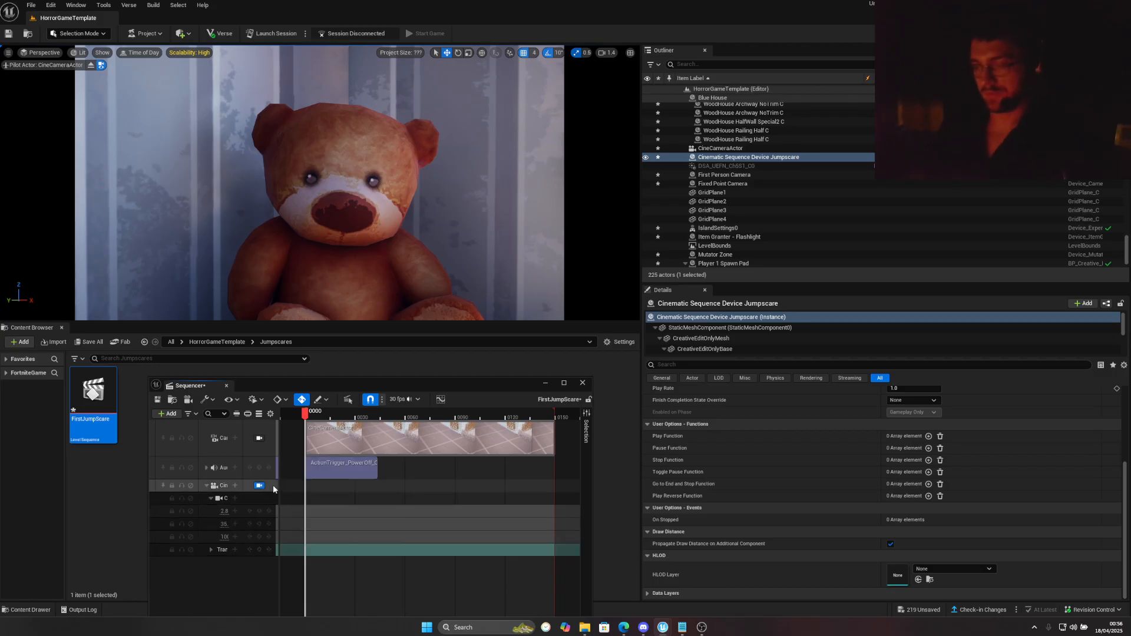
# Preview the power-off sound by playing the sequence and examine the audio track's properties
pyautogui.click(309, 470)
pyautogui.press('space')
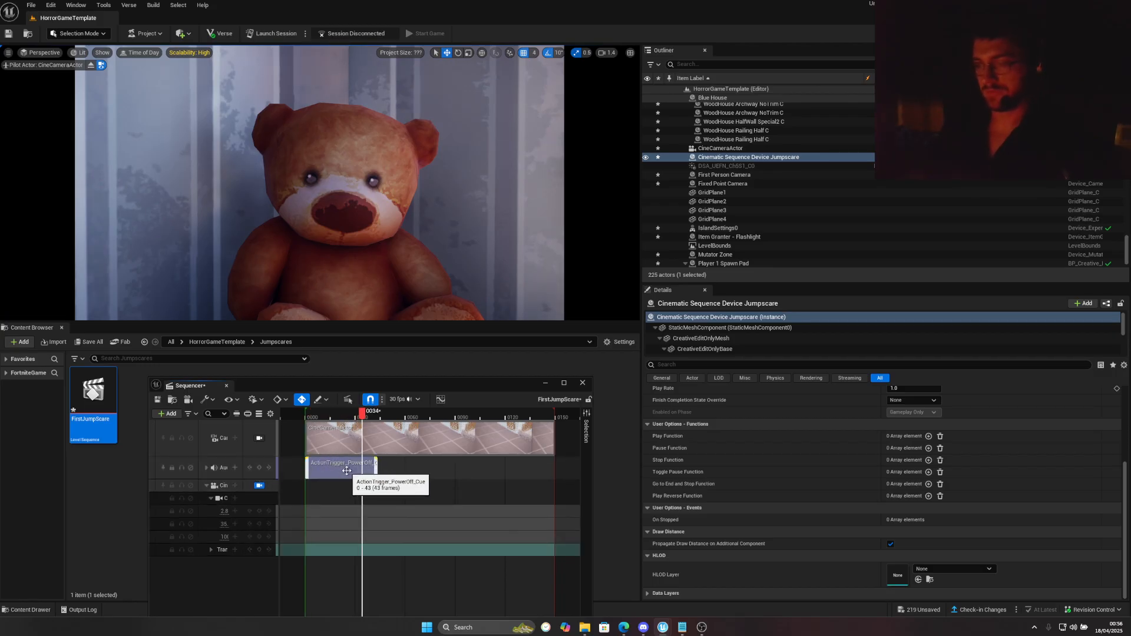
pyautogui.click(207, 468)
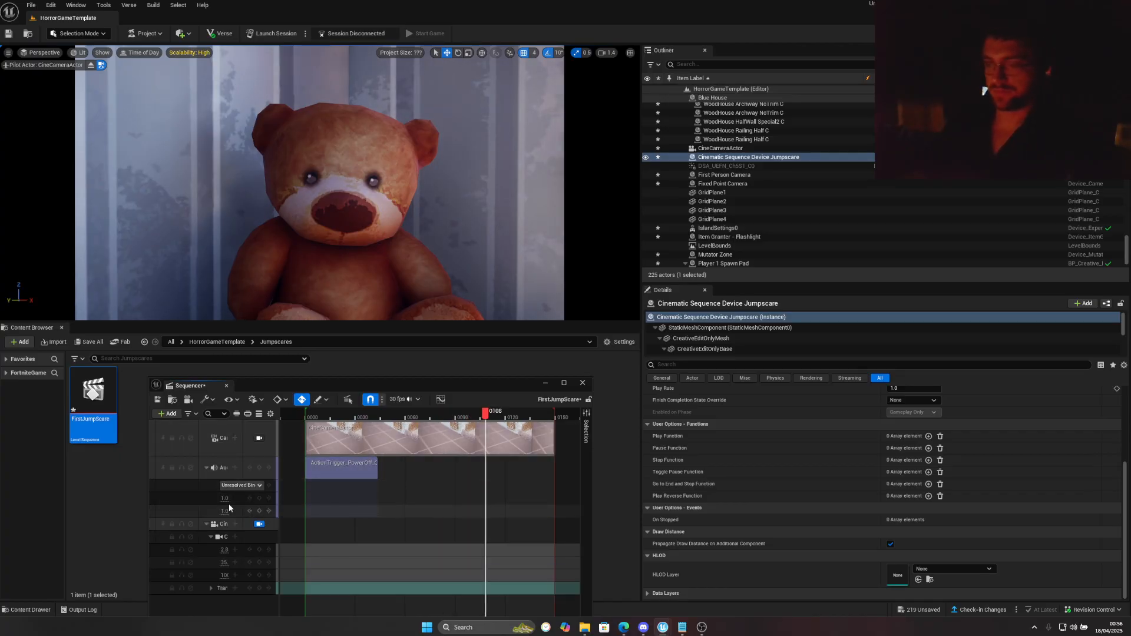
pyautogui.click(207, 468)
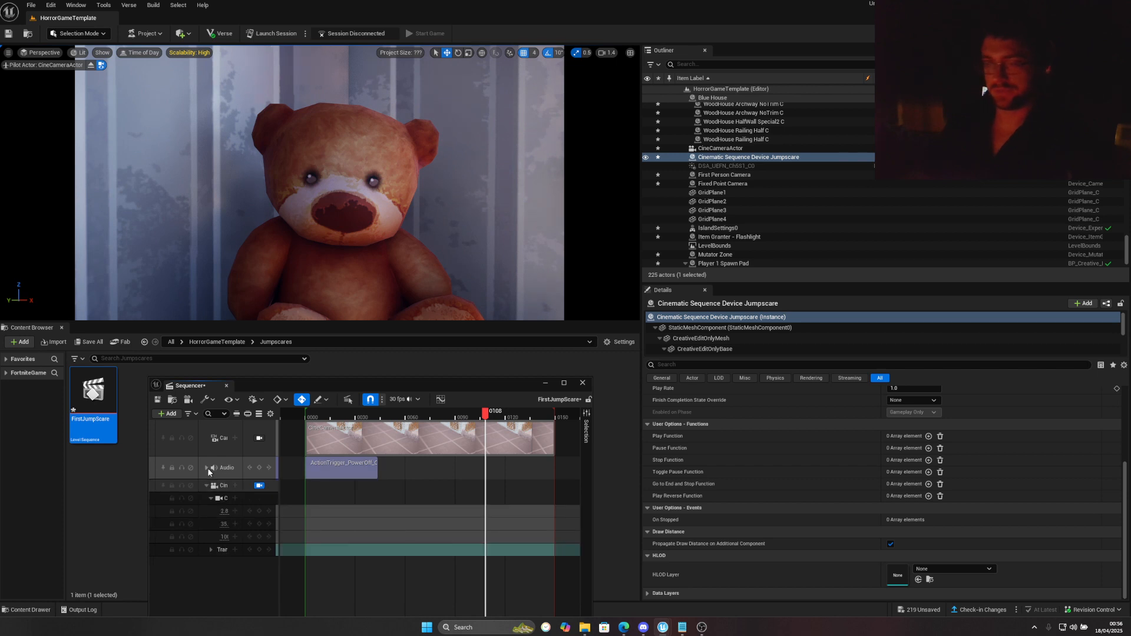
pyautogui.click(206, 468)
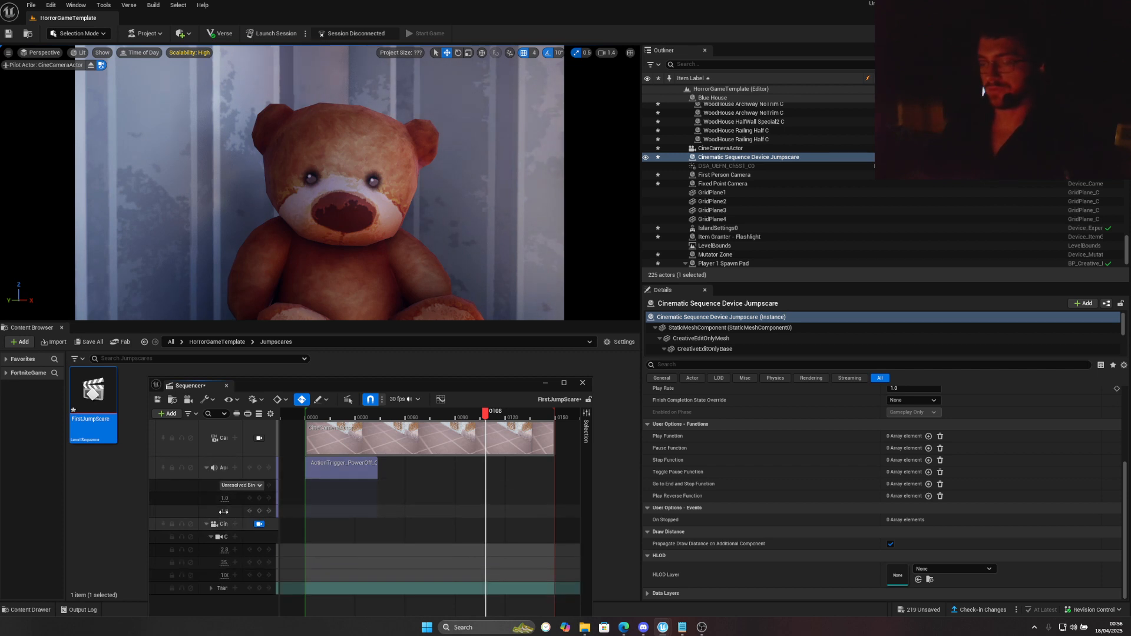
pyautogui.click(207, 468)
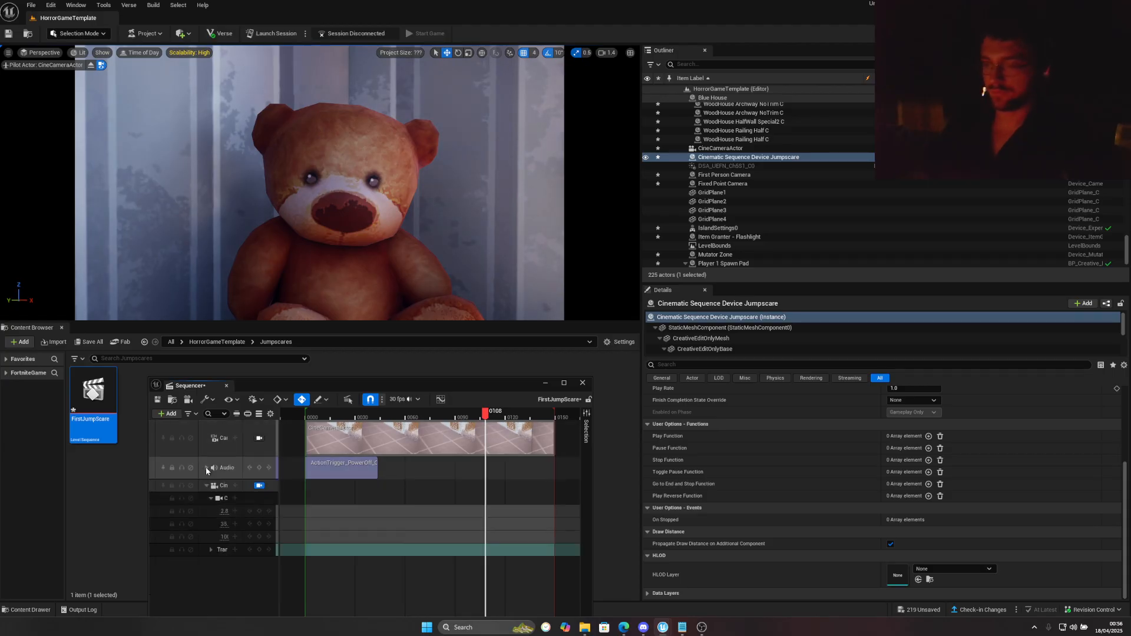
# Move the power-off audio section to begin at about frame 30 and return the playhead to frame 0
pyautogui.click(325, 466)
pyautogui.moveTo(325, 466); pyautogui.dragTo(375, 466)
pyautogui.click(300, 416)
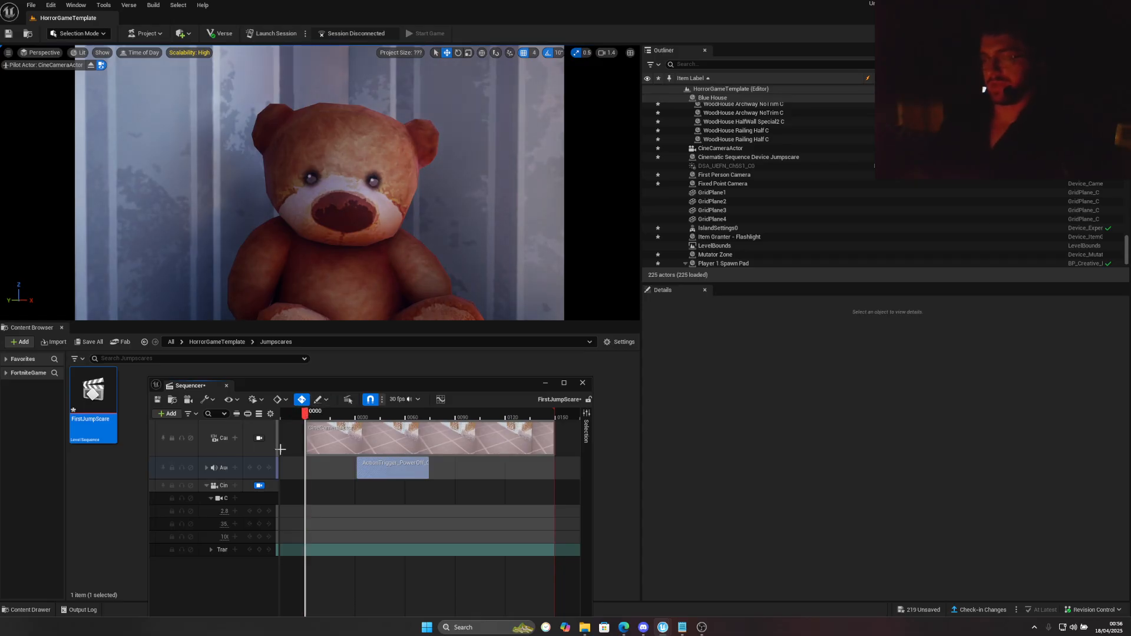
# Bring the cine camera slightly closer to the teddy bear and key its transform at frame 0
pyautogui.click(210, 499)
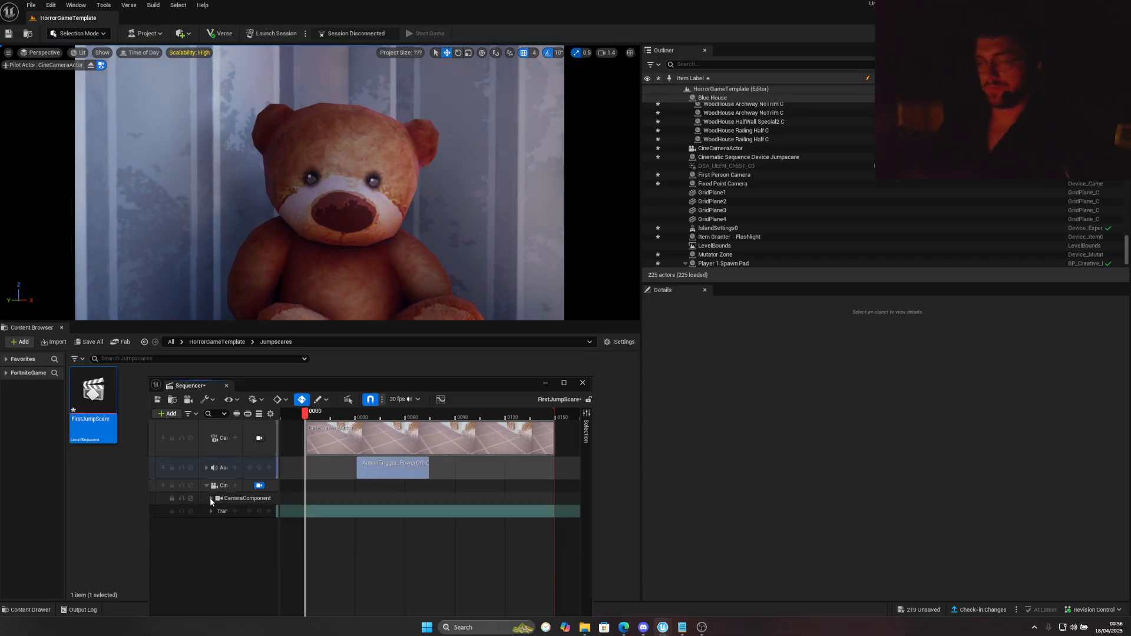
pyautogui.click(211, 499)
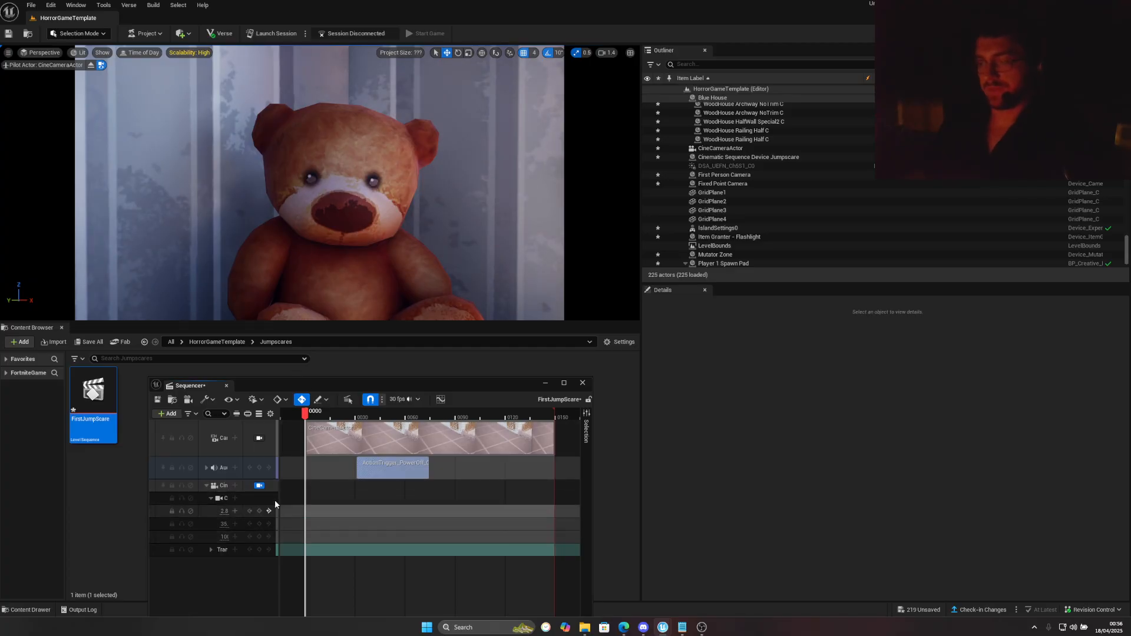
pyautogui.press('s')
pyautogui.moveTo(306, 236); pyautogui.dragTo(308, 228, button='right')
pyautogui.press('w')
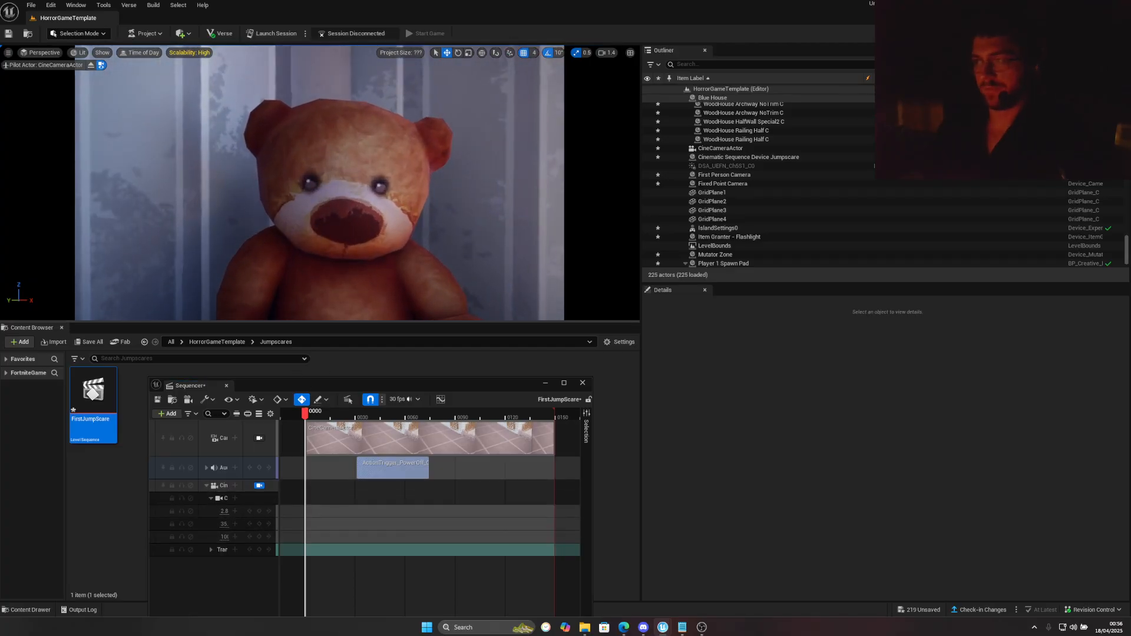
pyautogui.click(260, 550)
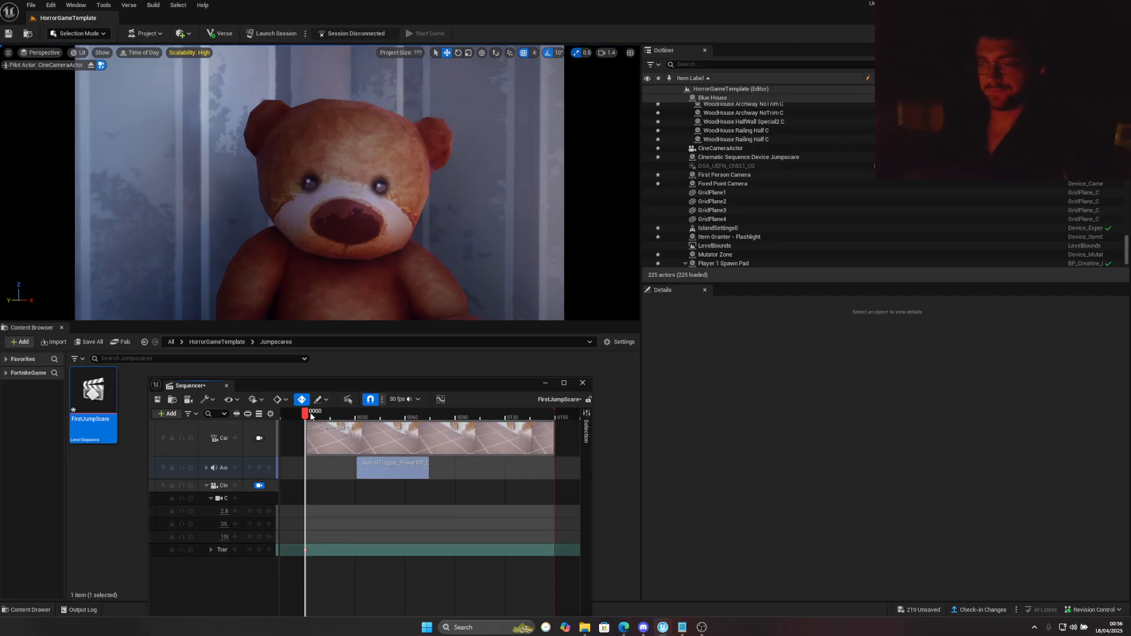
# Widen the track list and key the camera's current focal length at about 21.2 on frame 0
pyautogui.moveTo(321, 418); pyautogui.dragTo(325, 418)
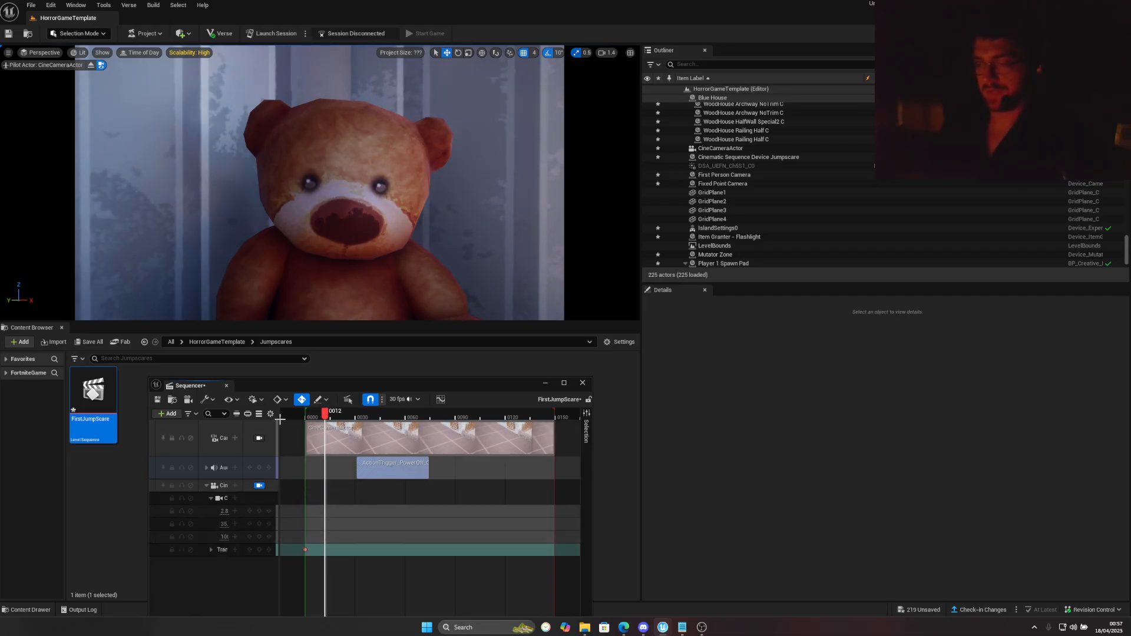
pyautogui.moveTo(279, 413); pyautogui.dragTo(321, 414)
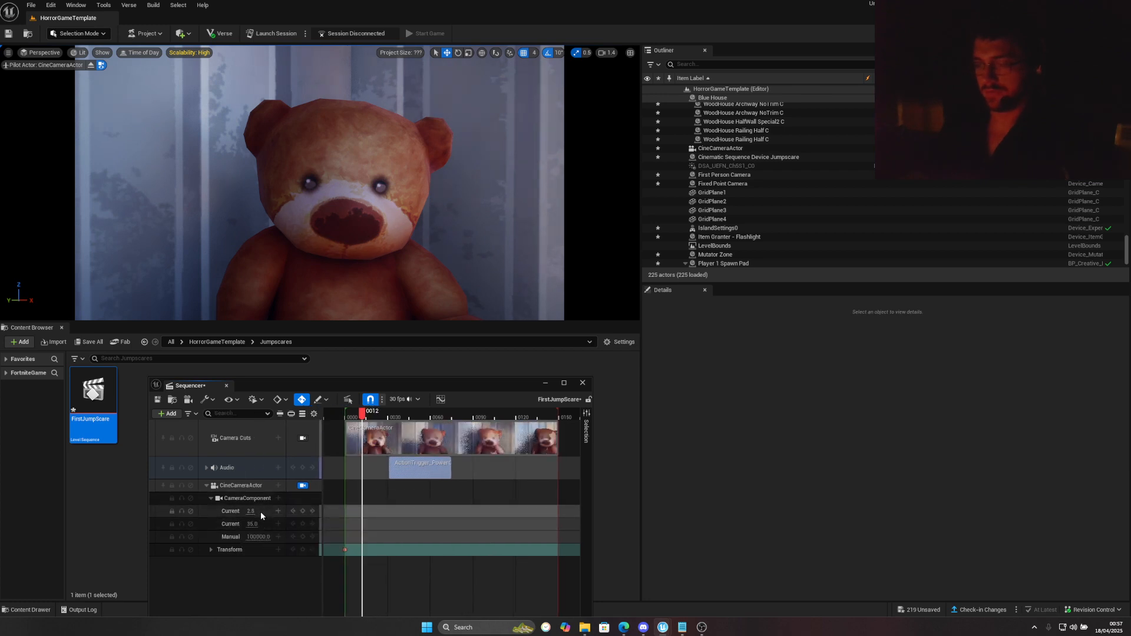
pyautogui.moveTo(253, 524); pyautogui.dragTo(267, 524)
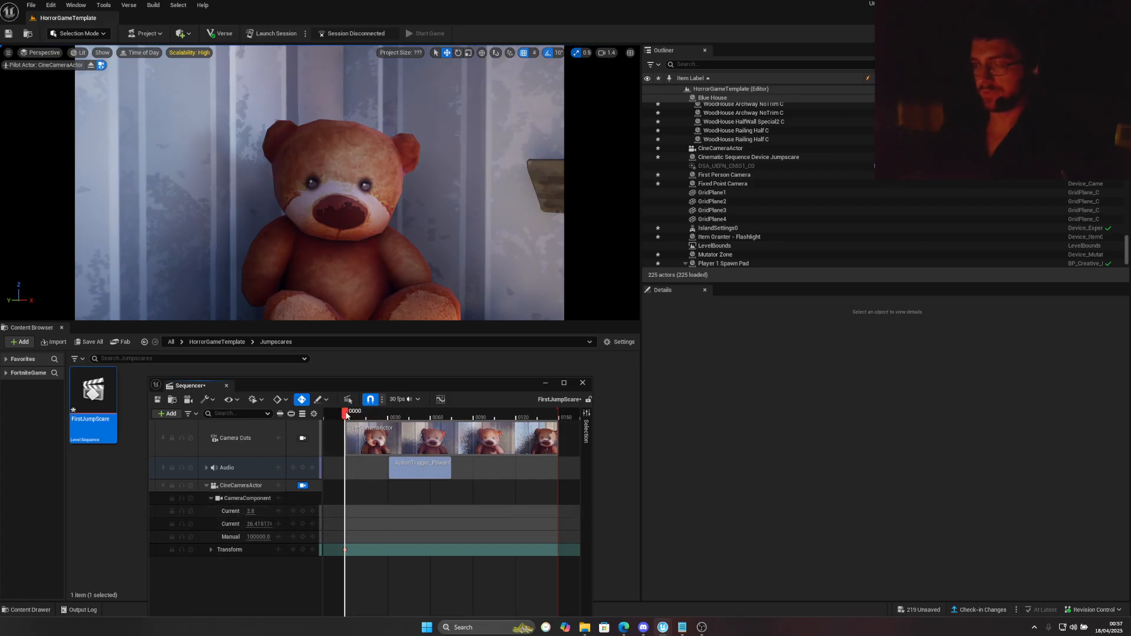
pyautogui.moveTo(267, 524); pyautogui.dragTo(251, 525)
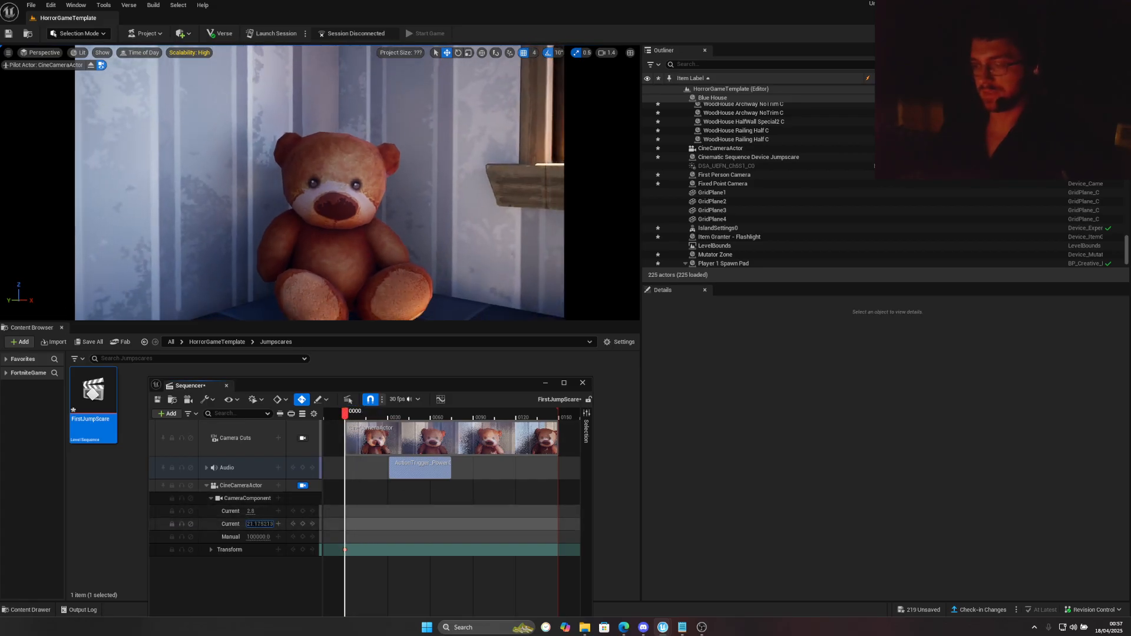
pyautogui.click(302, 524)
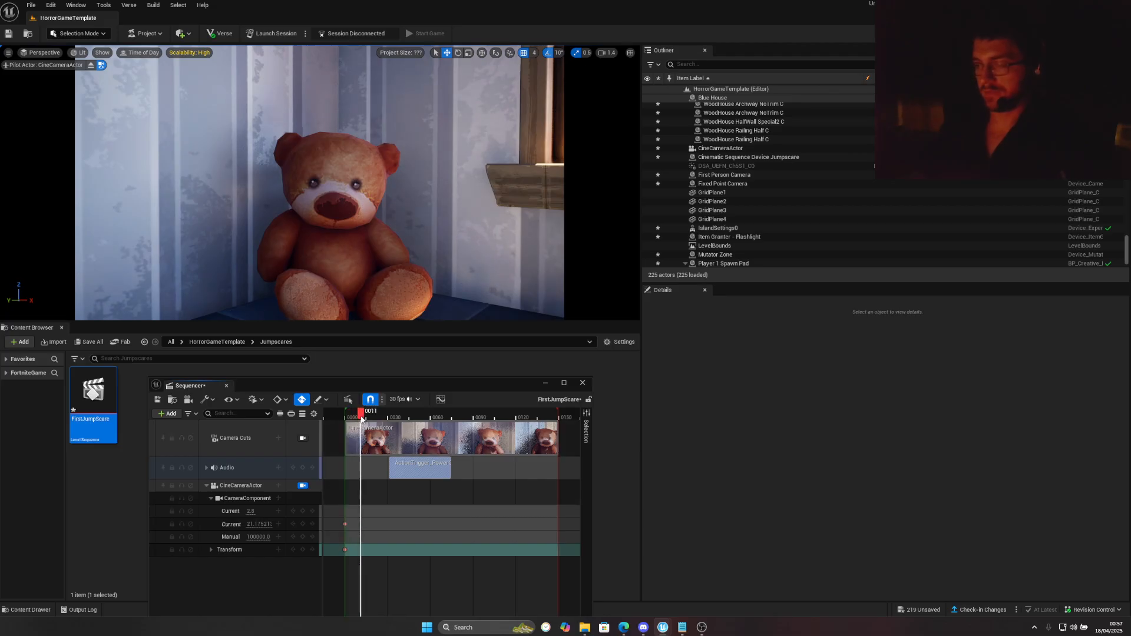
# Key the camera's focal length at about 40.7 on frame 15 and preview the zoom-in
pyautogui.moveTo(373, 418); pyautogui.dragTo(389, 420)
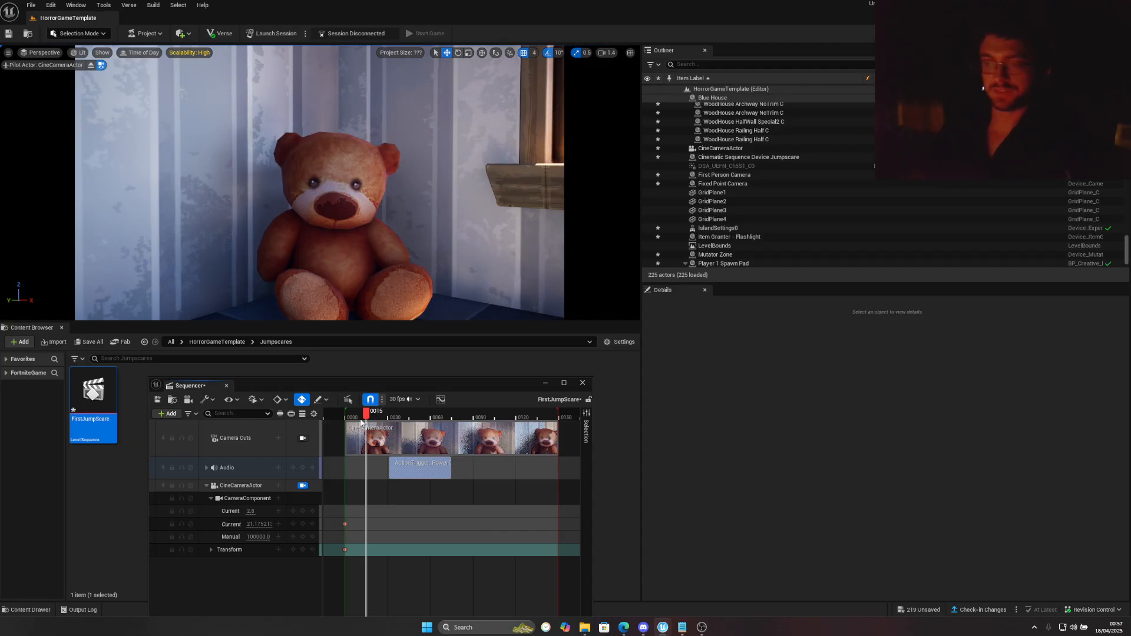
pyautogui.moveTo(260, 525); pyautogui.dragTo(271, 525)
pyautogui.click(340, 416)
pyautogui.press('space')
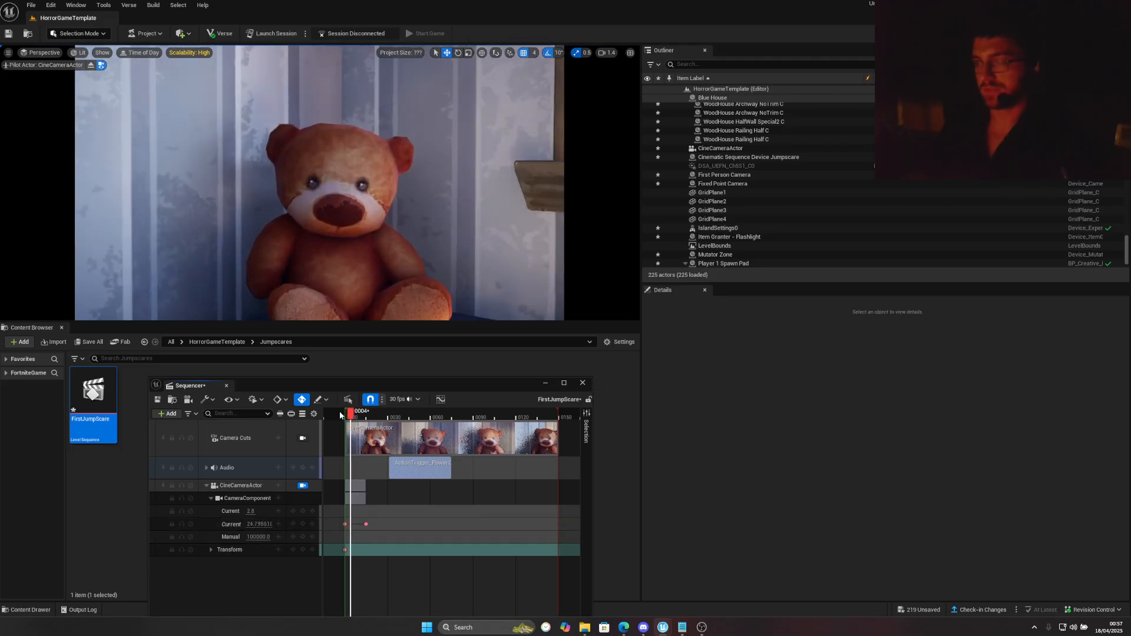
pyautogui.moveTo(343, 422); pyautogui.dragTo(366, 418)
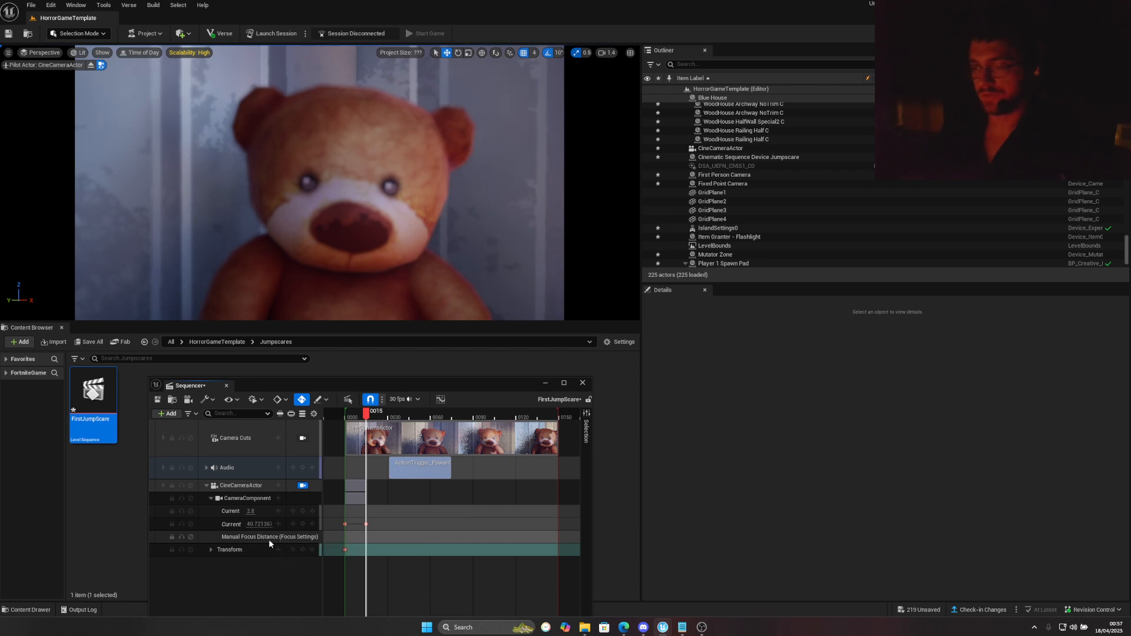
# Key the manual focus distance at the sequence start and at about 173.2 on frame 15, and play the result
pyautogui.click(345, 411)
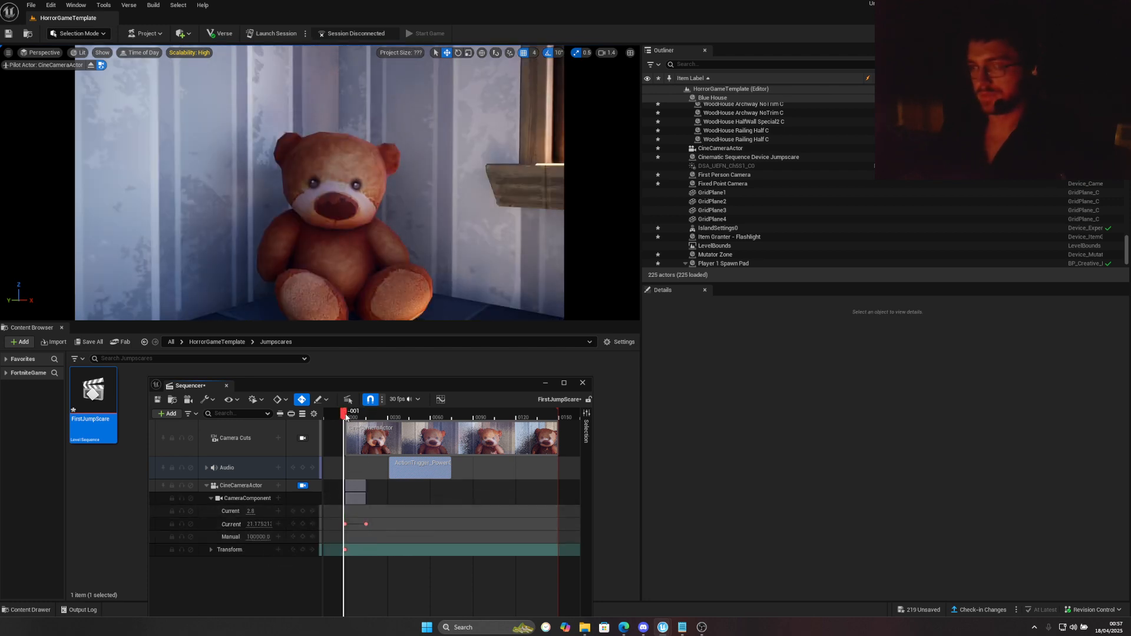
pyautogui.click(302, 537)
pyautogui.click(361, 415)
pyautogui.moveTo(361, 416); pyautogui.dragTo(366, 415)
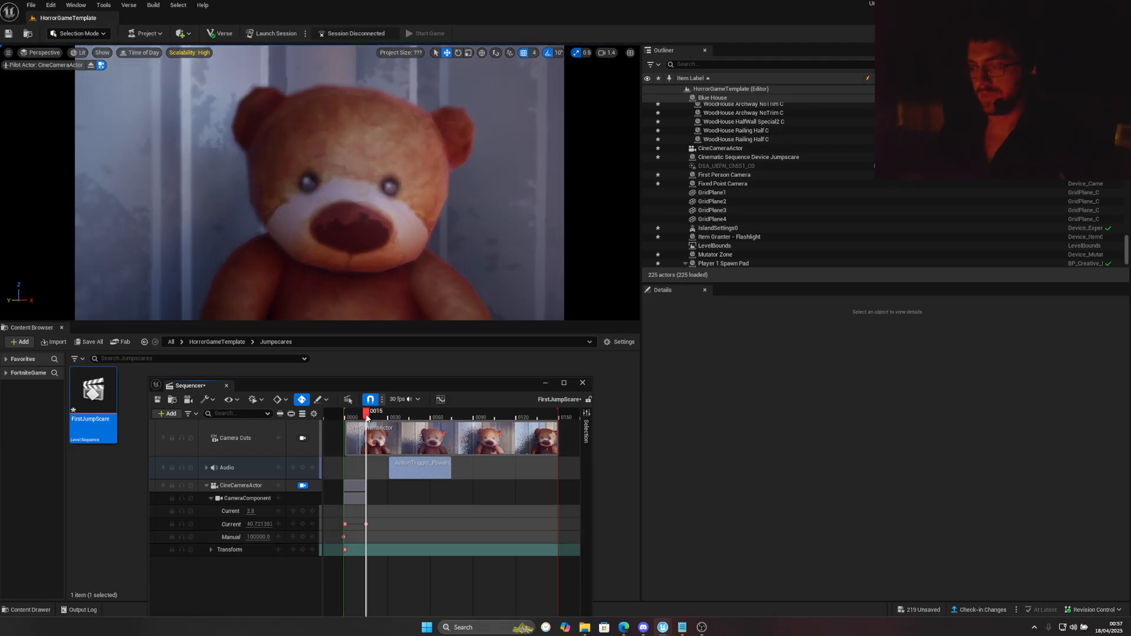
pyautogui.moveTo(263, 536); pyautogui.dragTo(330, 537)
pyautogui.moveTo(259, 537); pyautogui.dragTo(212, 537)
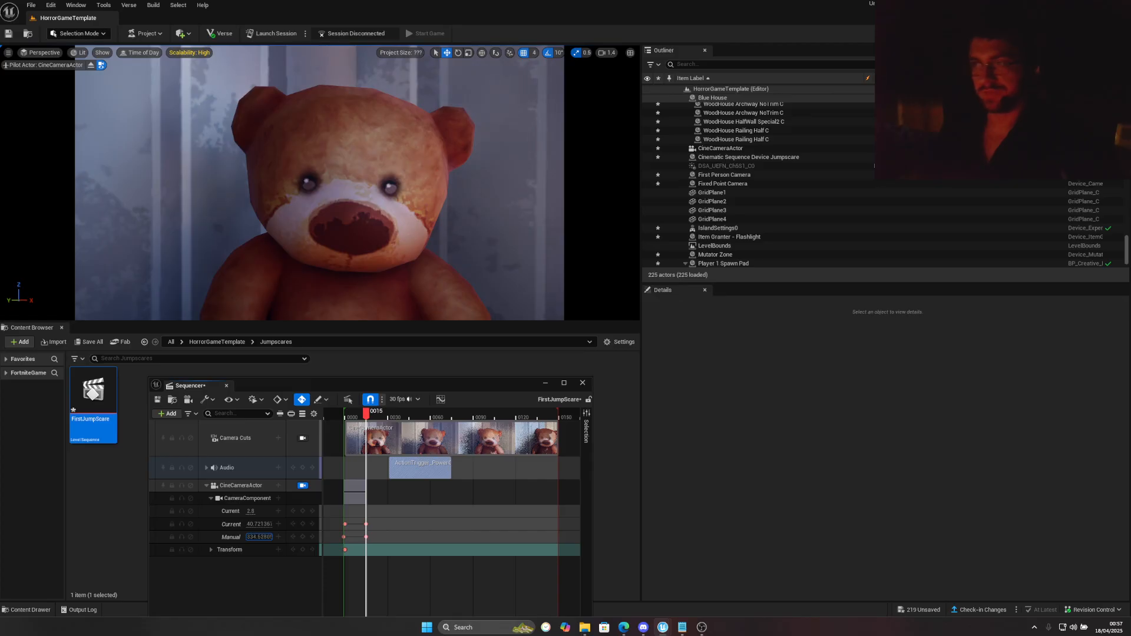
pyautogui.moveTo(259, 537)
pyautogui.mouseDown()
pyautogui.moveTo(247, 537)
pyautogui.moveTo(266, 537)
pyautogui.mouseUp()
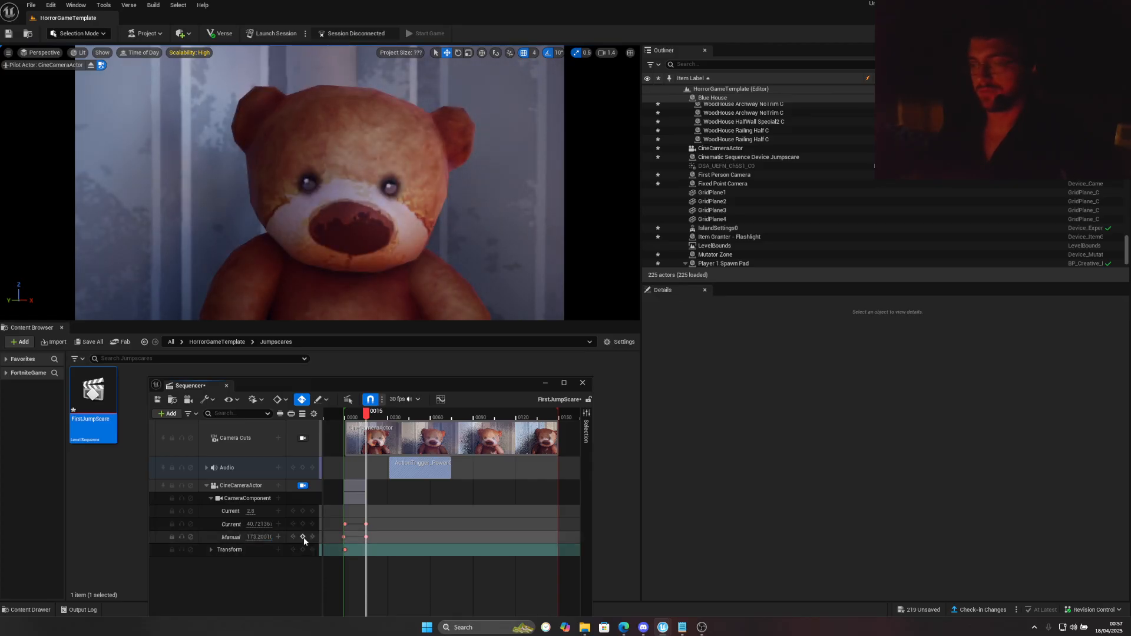
pyautogui.click(338, 414)
pyautogui.press('space')
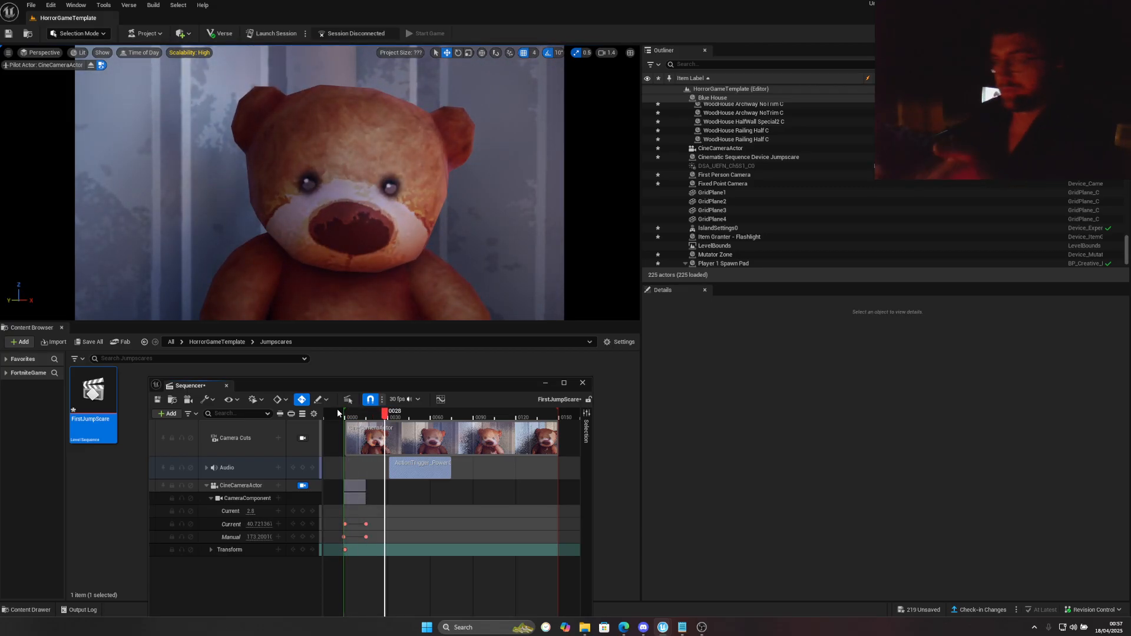
# Pull the camera back from the teddy bear, find the Customizable Light device, and place it on the floor in front of the bear
pyautogui.moveTo(318, 259); pyautogui.dragTo(321, 277, button='right')
pyautogui.press('s')
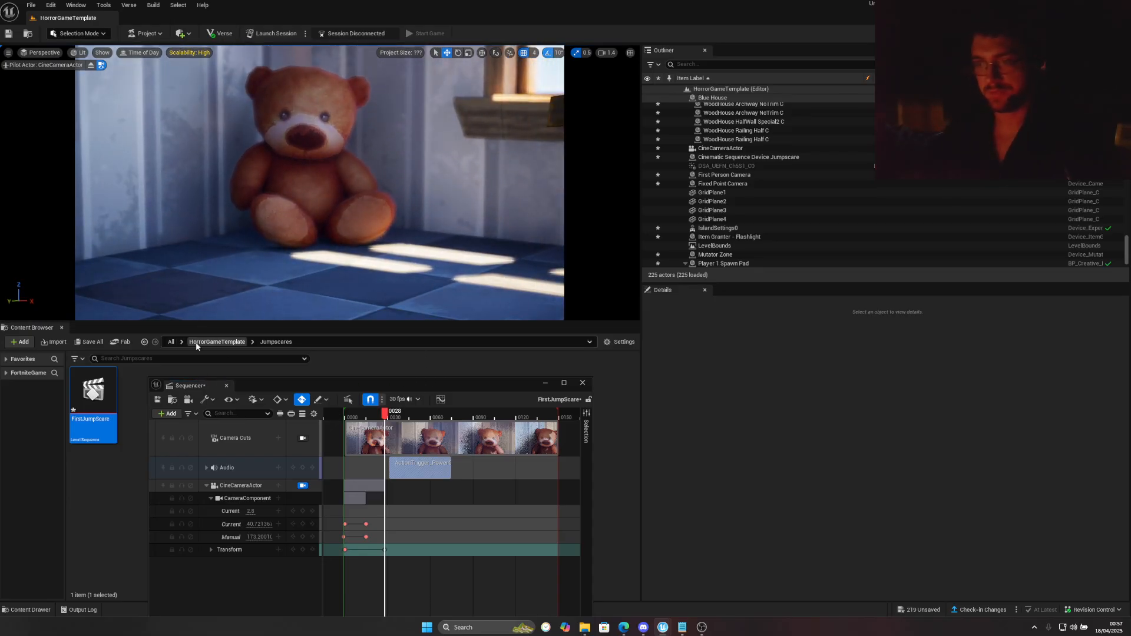
pyautogui.click(213, 343)
pyautogui.click(171, 341)
pyautogui.click(545, 383)
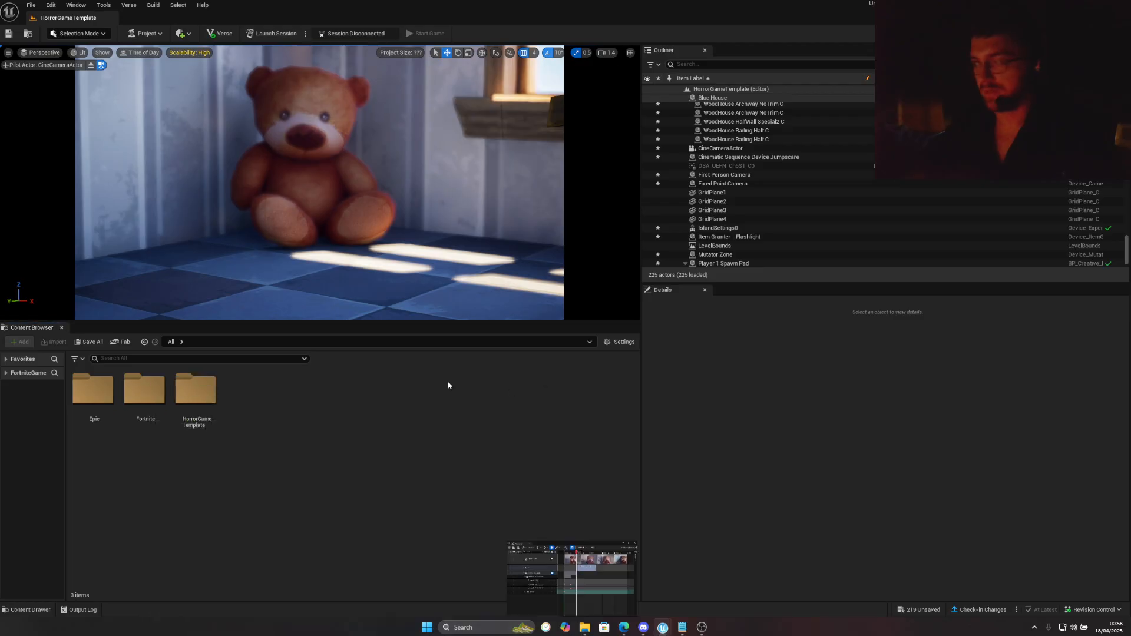
pyautogui.click(193, 359)
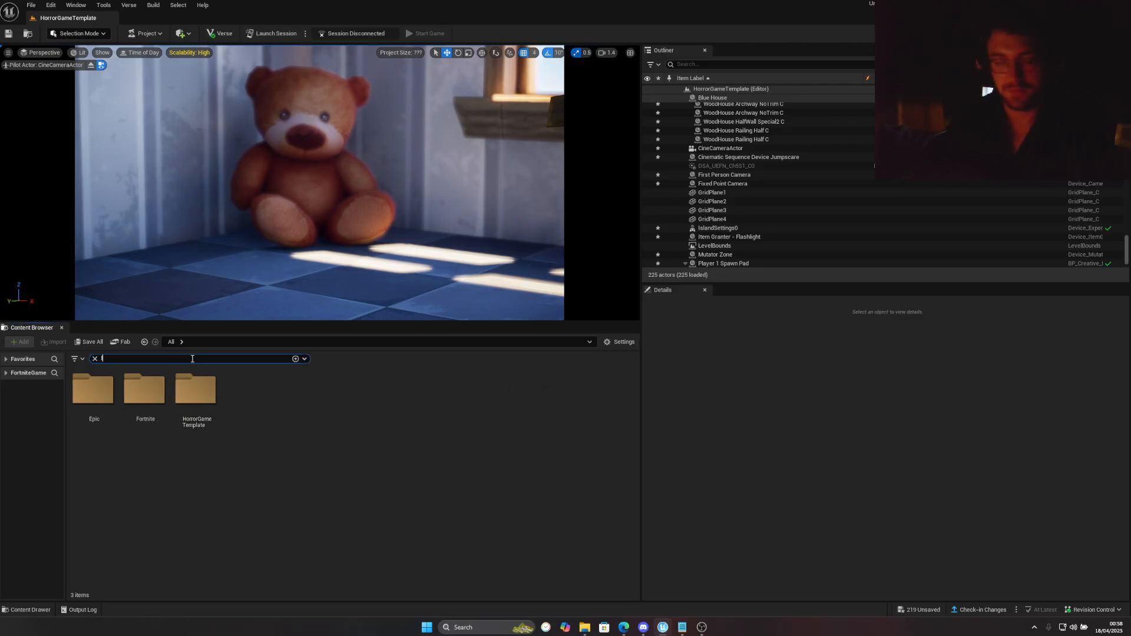
pyautogui.write('light devoce')
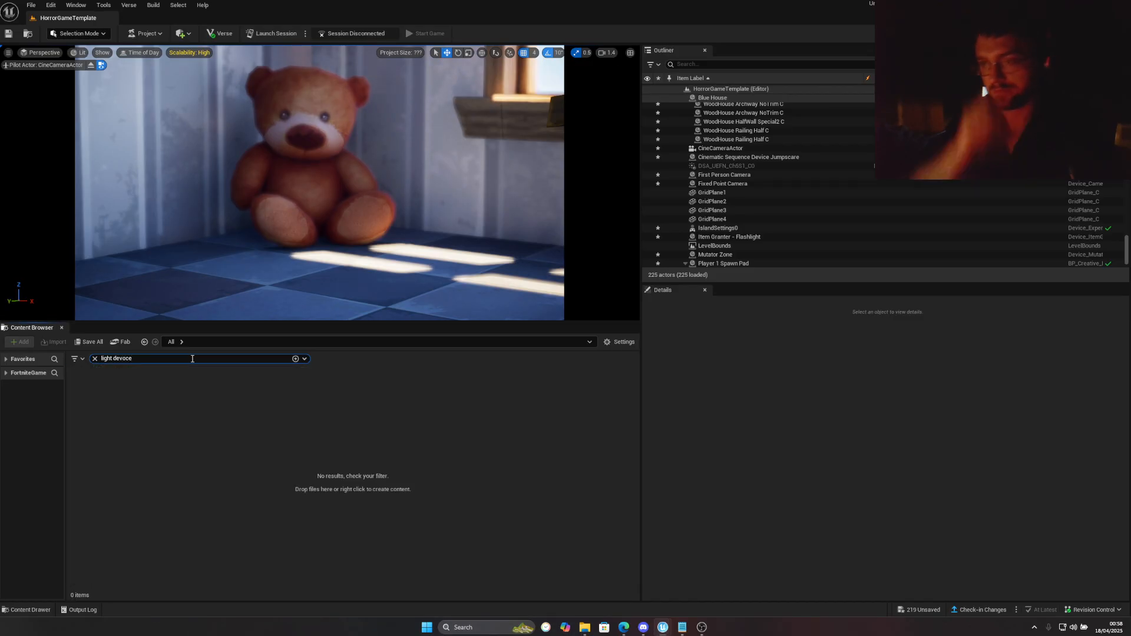
pyautogui.write('ice')
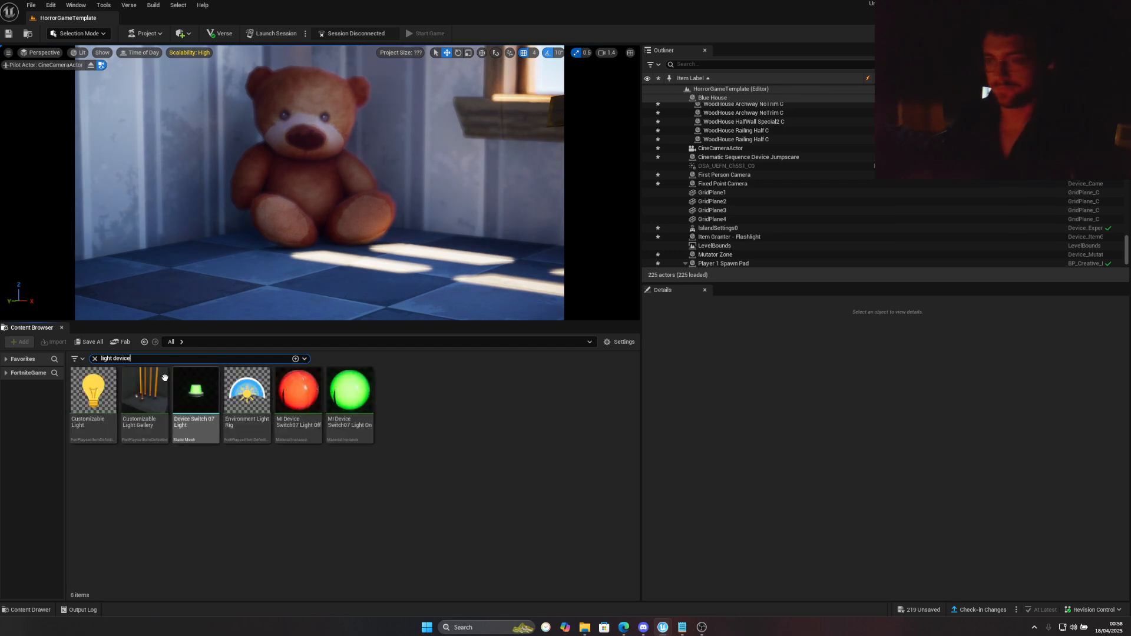
pyautogui.press('Down')
pyautogui.moveTo(93, 392); pyautogui.dragTo(323, 248)
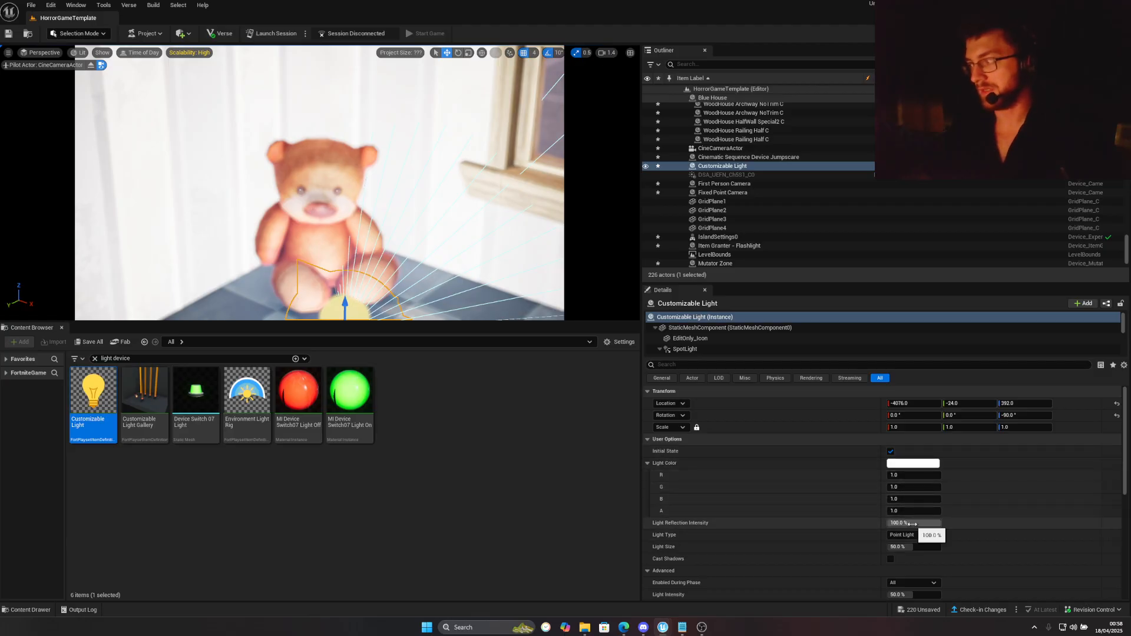
# Reduce the customizable light's size to about 7.3% and its intensity to about 21.5%
pyautogui.scroll(-3, 916, 494)
pyautogui.moveTo(907, 505); pyautogui.dragTo(899, 538)
pyautogui.scroll(-1, 913, 549)
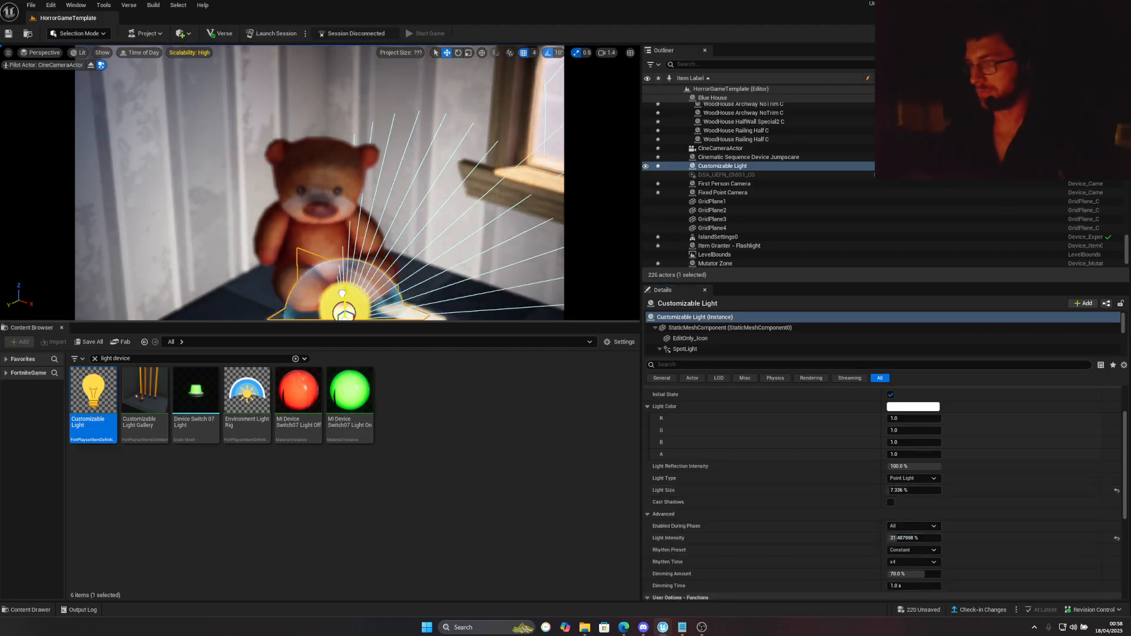
pyautogui.scroll(-1, 925, 506)
pyautogui.scroll(2, 907, 530)
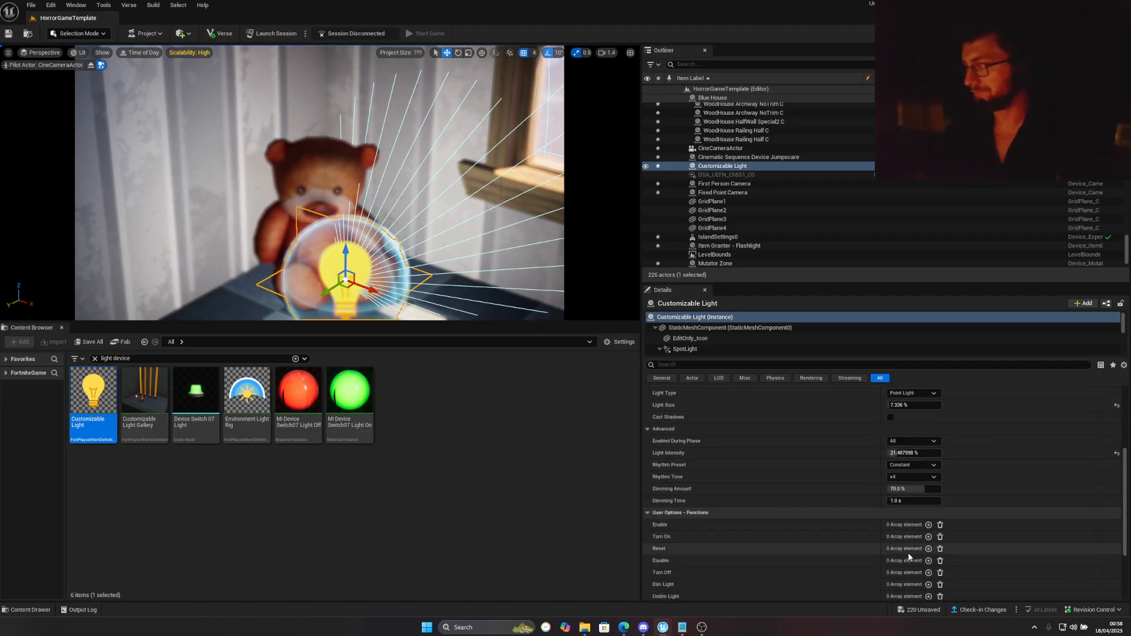
# Set the customizable light's color to pure red (R 1, G 0, B 0)
pyautogui.click(910, 406)
pyautogui.moveTo(982, 450); pyautogui.dragTo(993, 451)
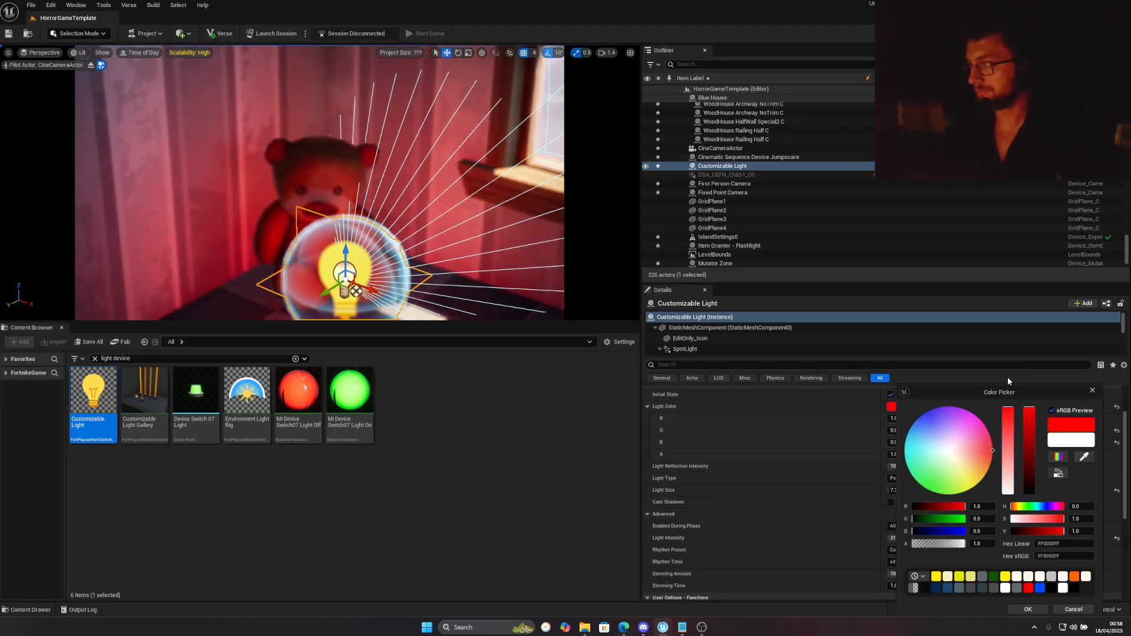
pyautogui.moveTo(967, 391); pyautogui.dragTo(823, 282)
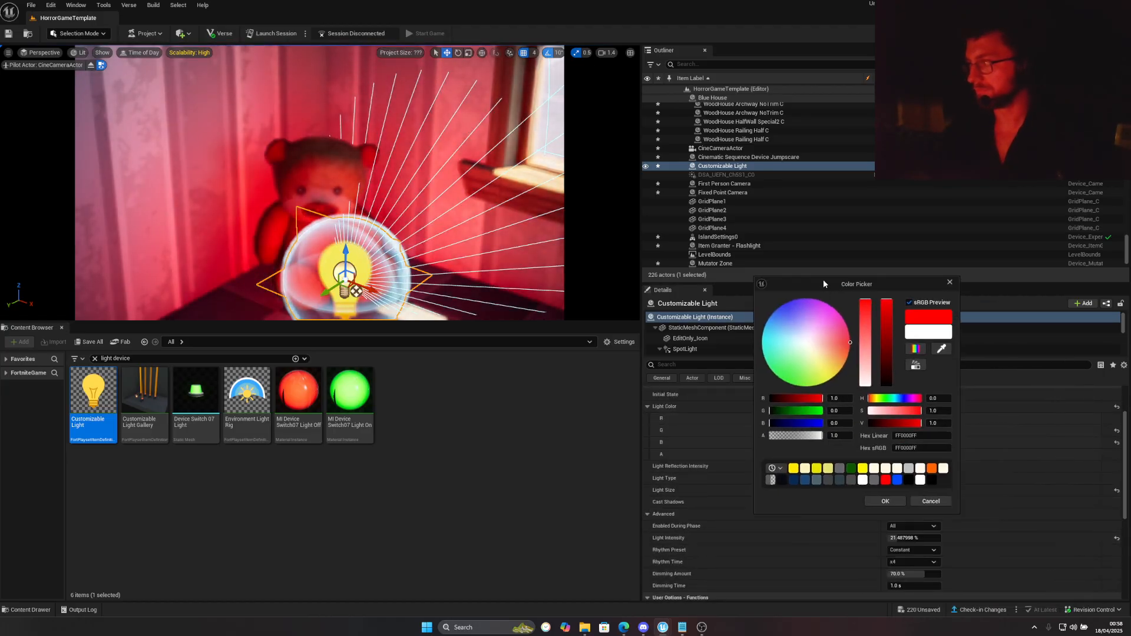
pyautogui.click(885, 502)
# Move the red light away from the teddy bear to the foot of the bed
pyautogui.moveTo(535, 315); pyautogui.dragTo(378, 286, button='right')
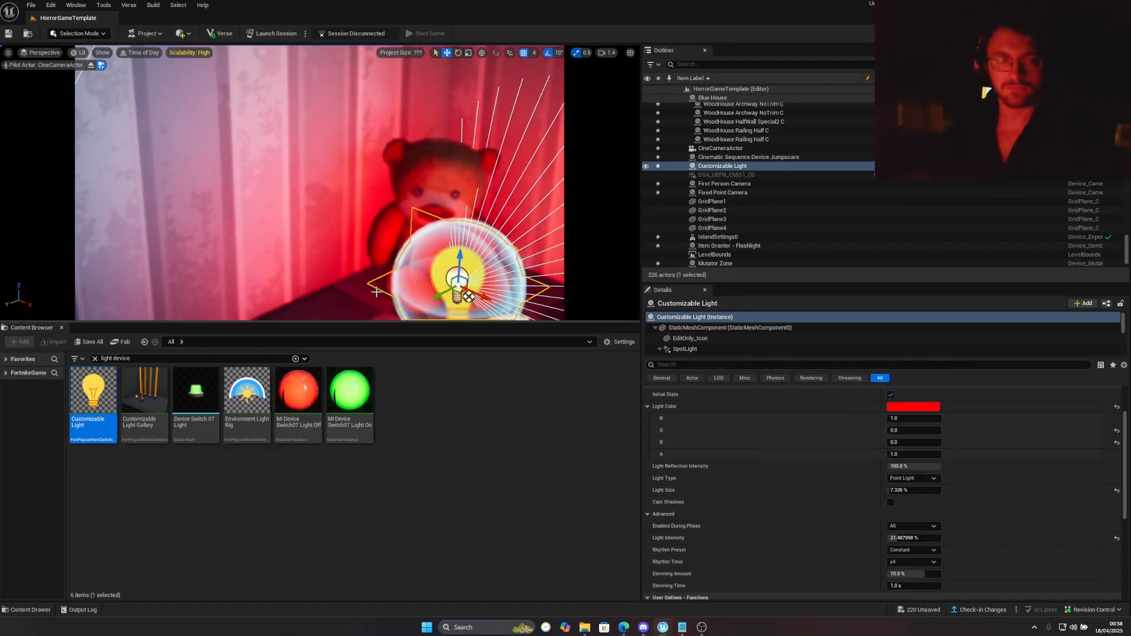
pyautogui.moveTo(370, 248); pyautogui.dragTo(518, 289, button='right')
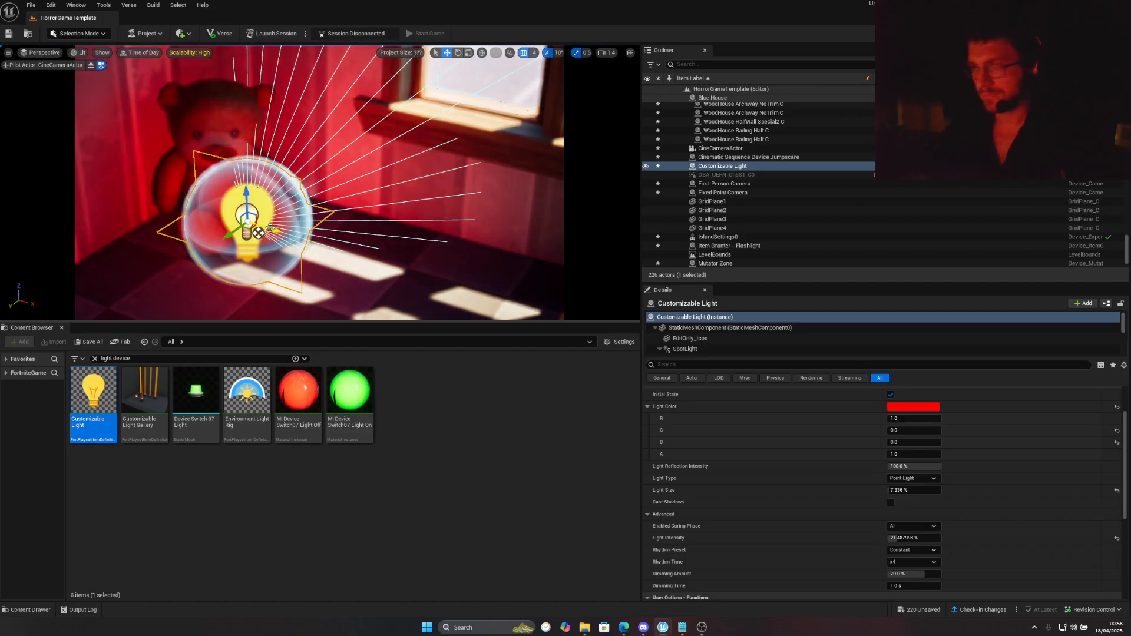
pyautogui.moveTo(252, 224); pyautogui.dragTo(431, 318)
pyautogui.moveTo(431, 317); pyautogui.dragTo(439, 365, button='right')
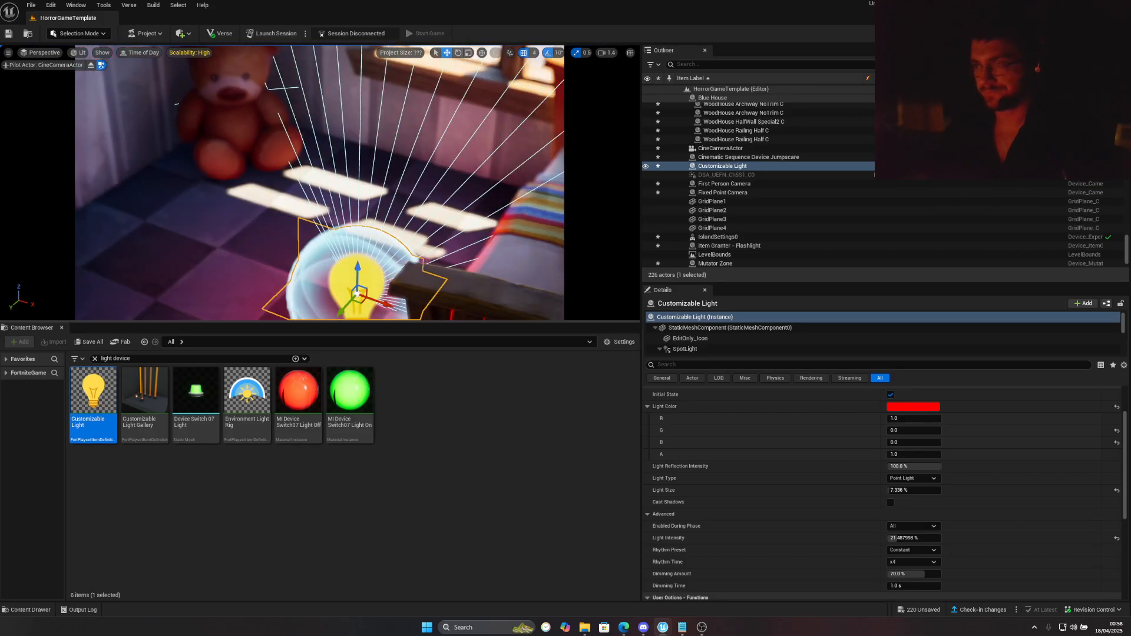
# Change the customizable light's type to Spot Light
pyautogui.scroll(-4, 378, 274)
pyautogui.scroll(4, 377, 274)
pyautogui.scroll(2, 939, 482)
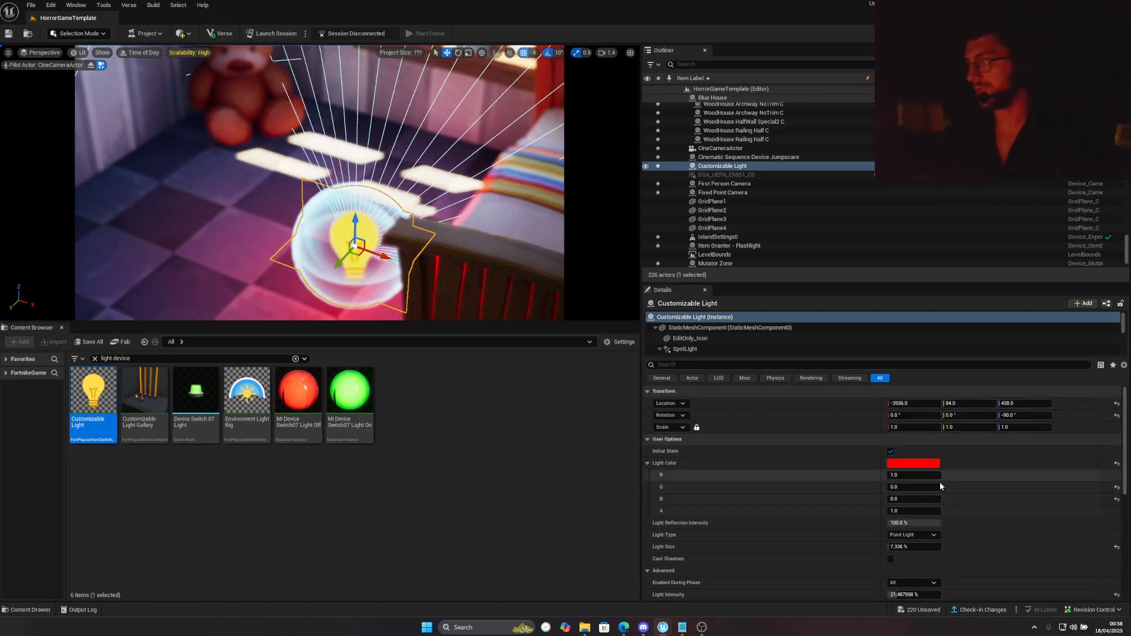
pyautogui.click(911, 535)
pyautogui.click(901, 552)
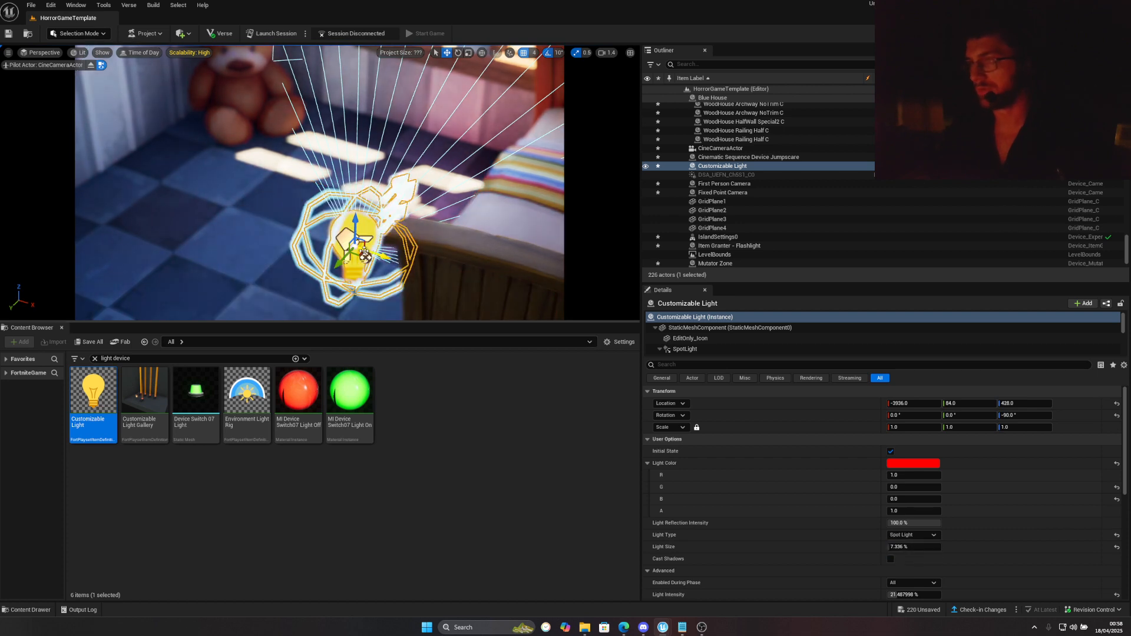
# Rotate the spot light to -130° and move it so it shines on the teddy bear, and clear the content search
pyautogui.press('e')
pyautogui.moveTo(401, 255); pyautogui.dragTo(304, 235)
pyautogui.press('w')
pyautogui.moveTo(304, 235); pyautogui.dragTo(395, 186, button='right')
pyautogui.moveTo(167, 311); pyautogui.dragTo(136, 281)
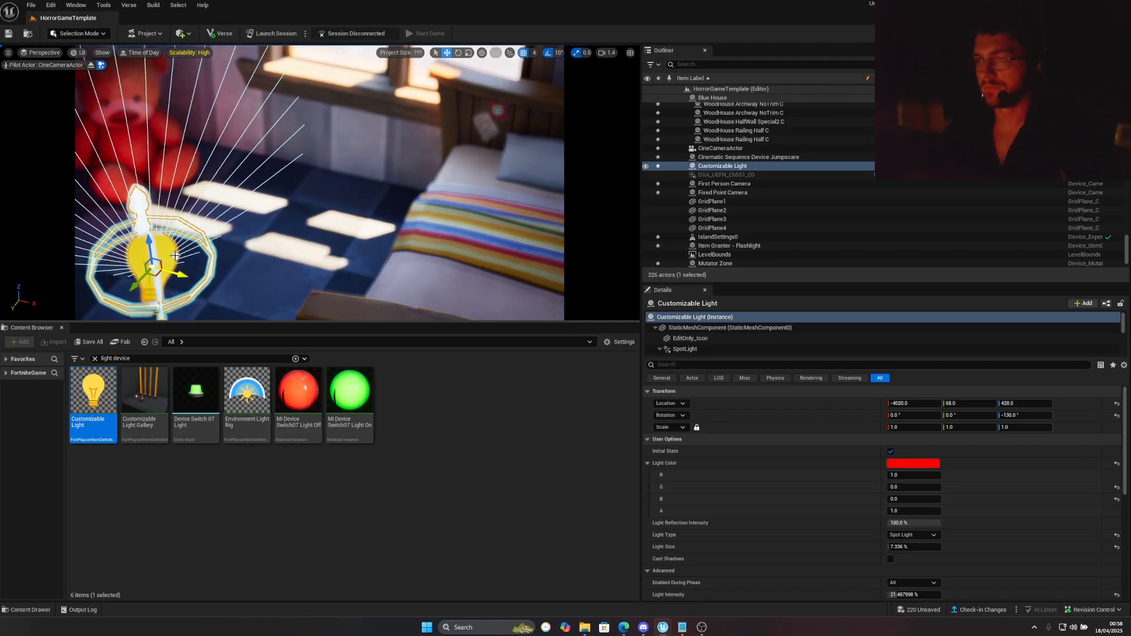
pyautogui.click(94, 358)
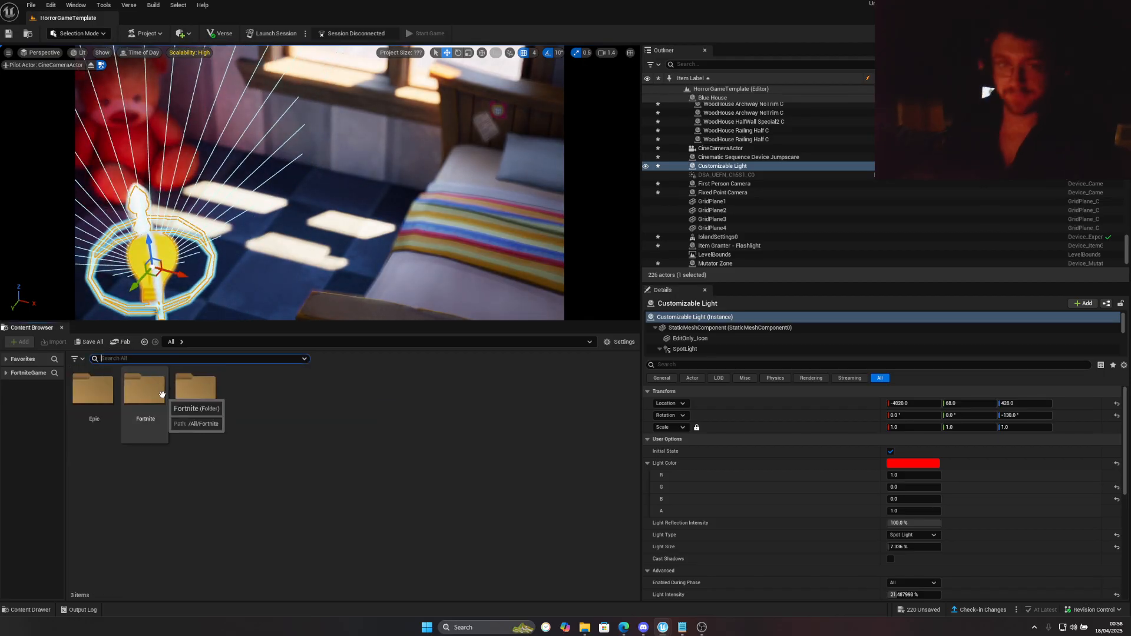
# Create a Blueprint Class with CameraShakeBase as its parent in the HorrorGameTemplate Jumpscares folder
pyautogui.doubleClick(196, 389)
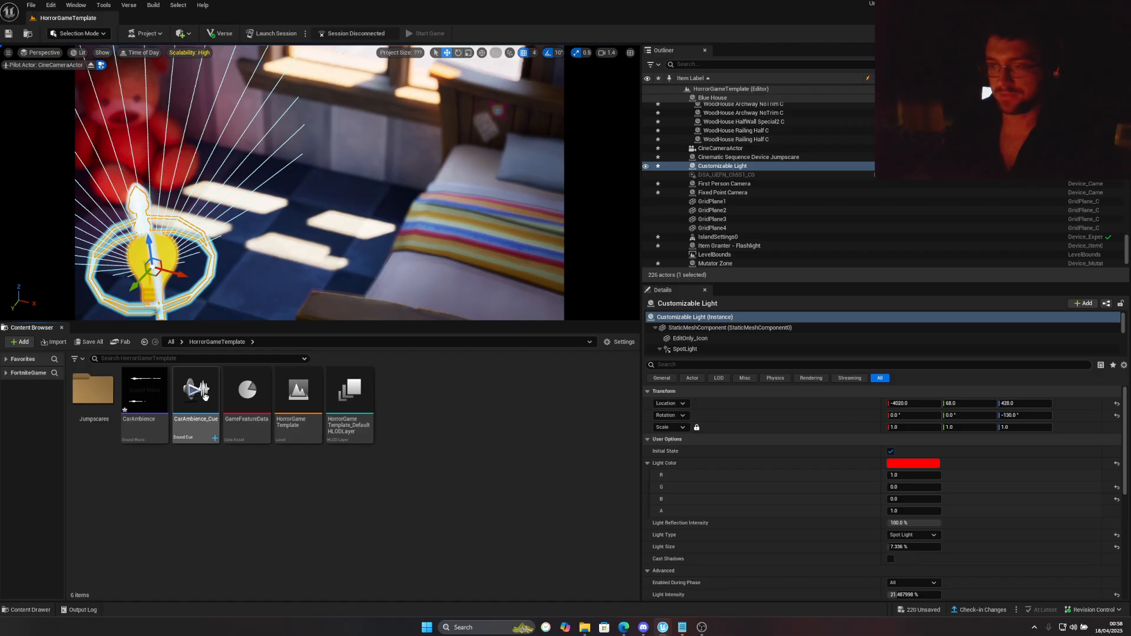
pyautogui.doubleClick(97, 387)
pyautogui.rightClick(249, 394)
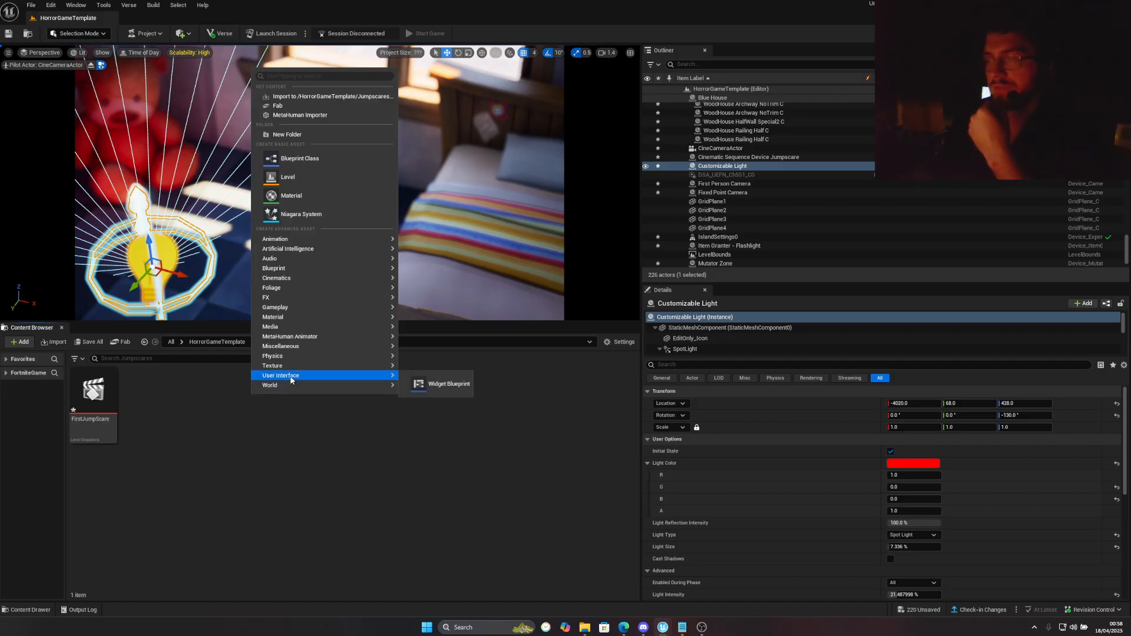
pyautogui.moveTo(293, 369)
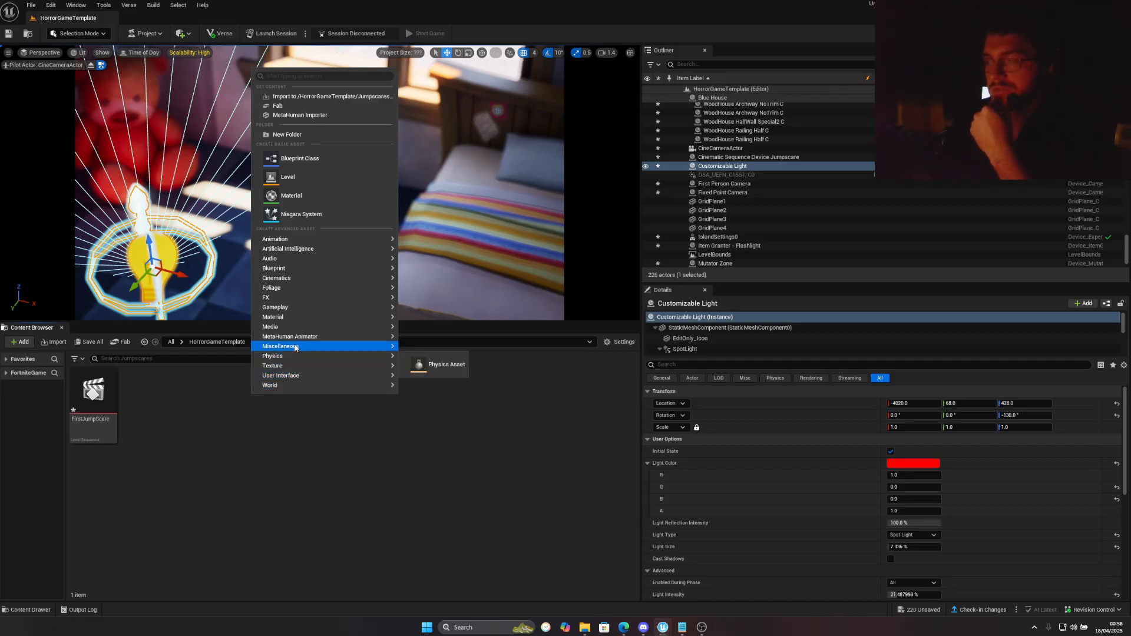
pyautogui.moveTo(296, 346)
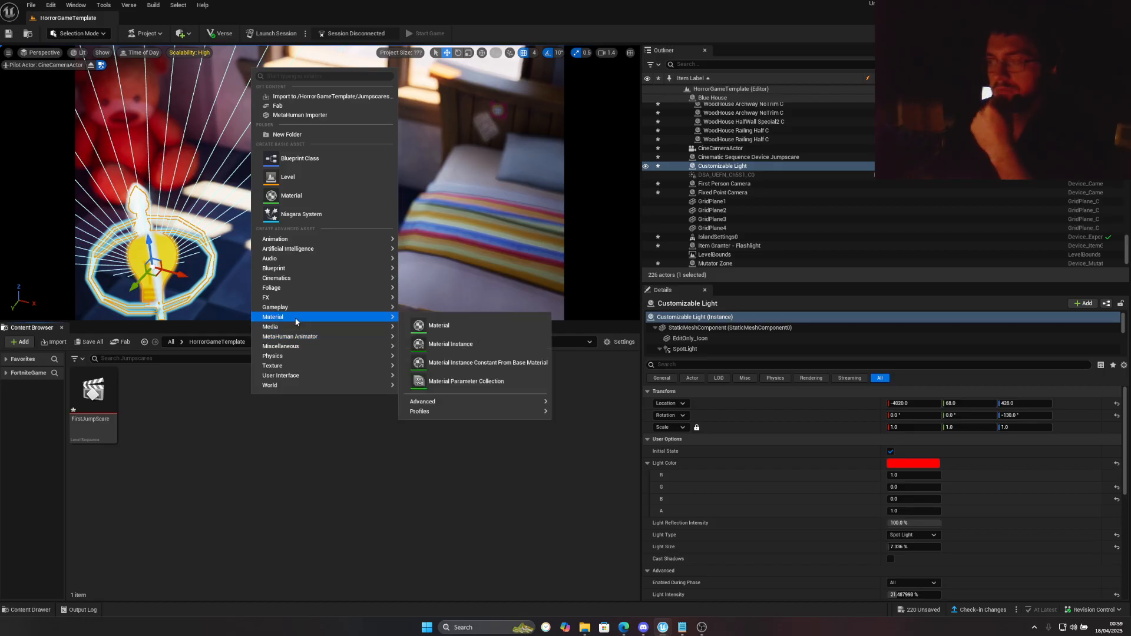
pyautogui.moveTo(299, 307)
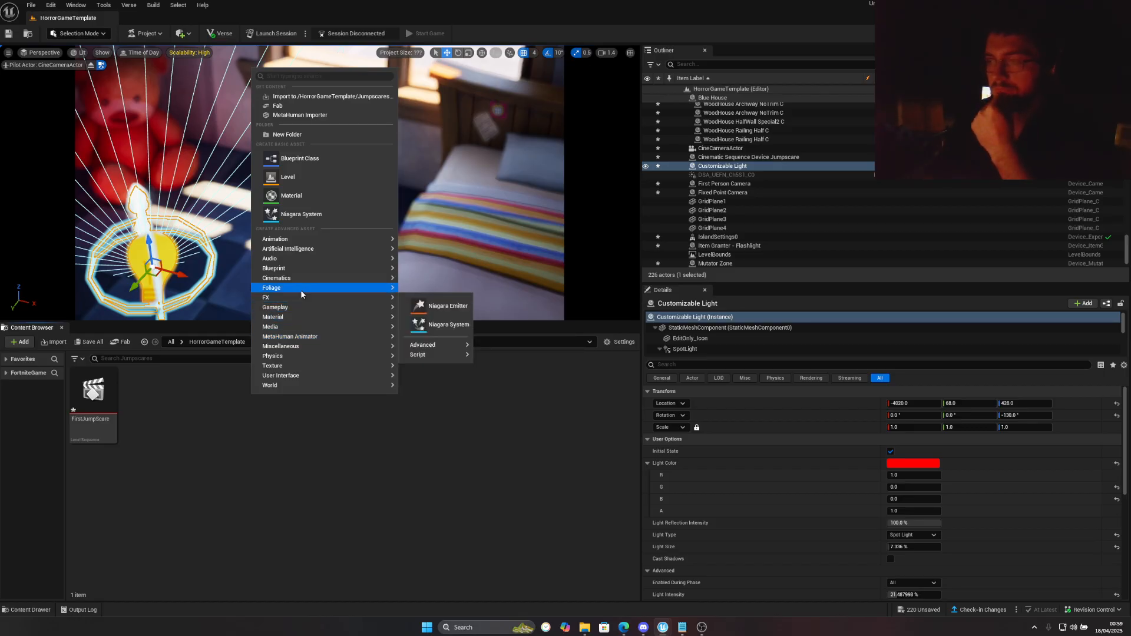
pyautogui.moveTo(298, 272)
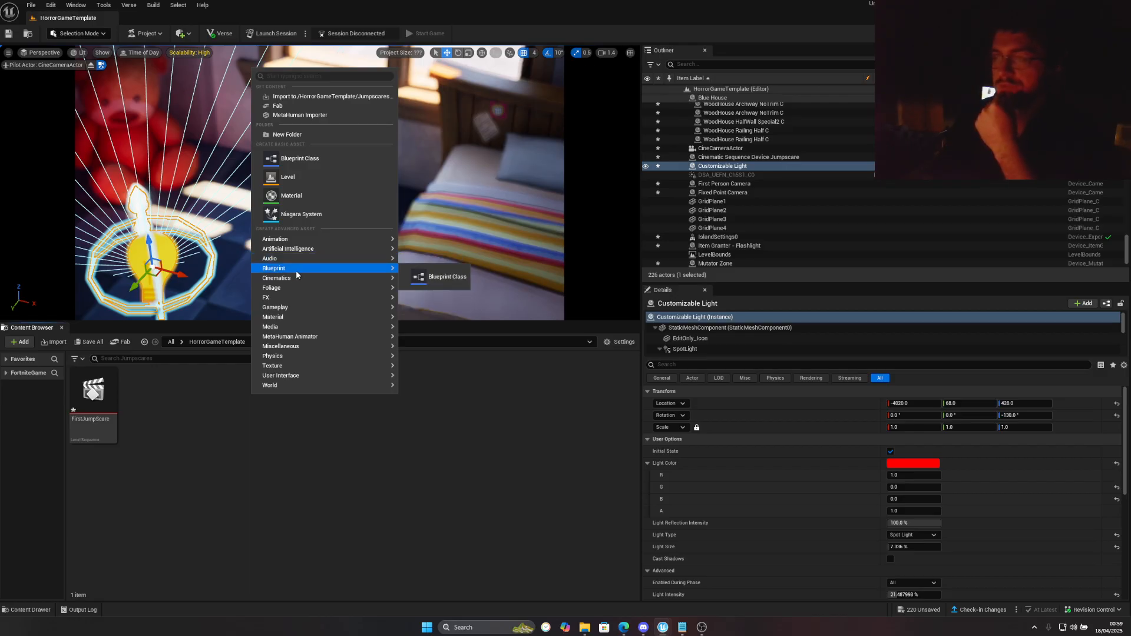
pyautogui.click(447, 276)
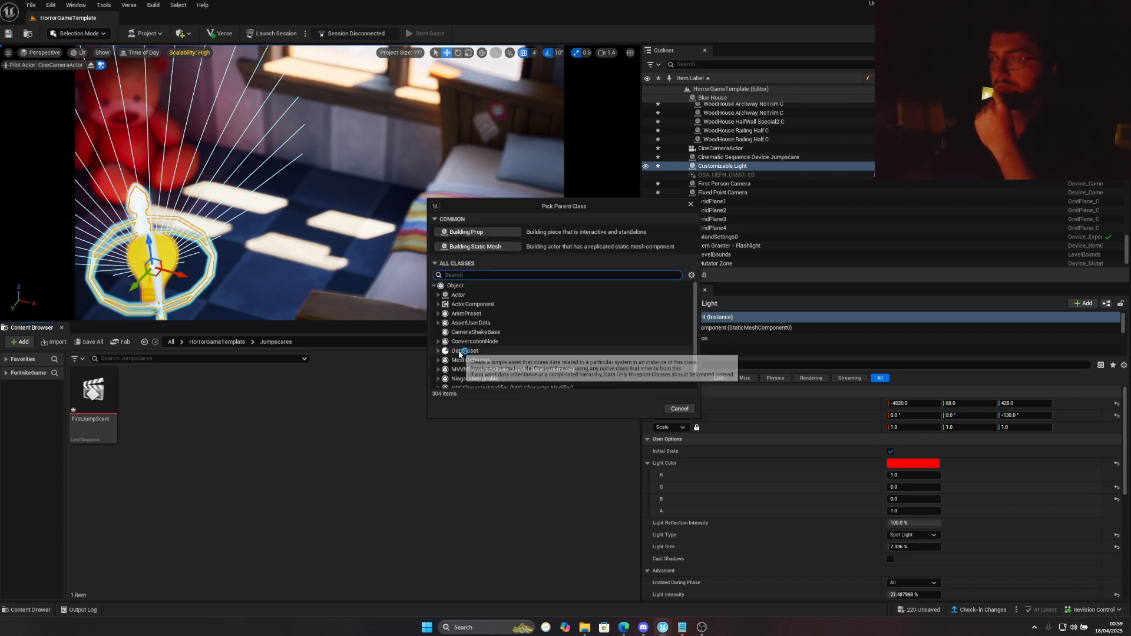
pyautogui.click(484, 333)
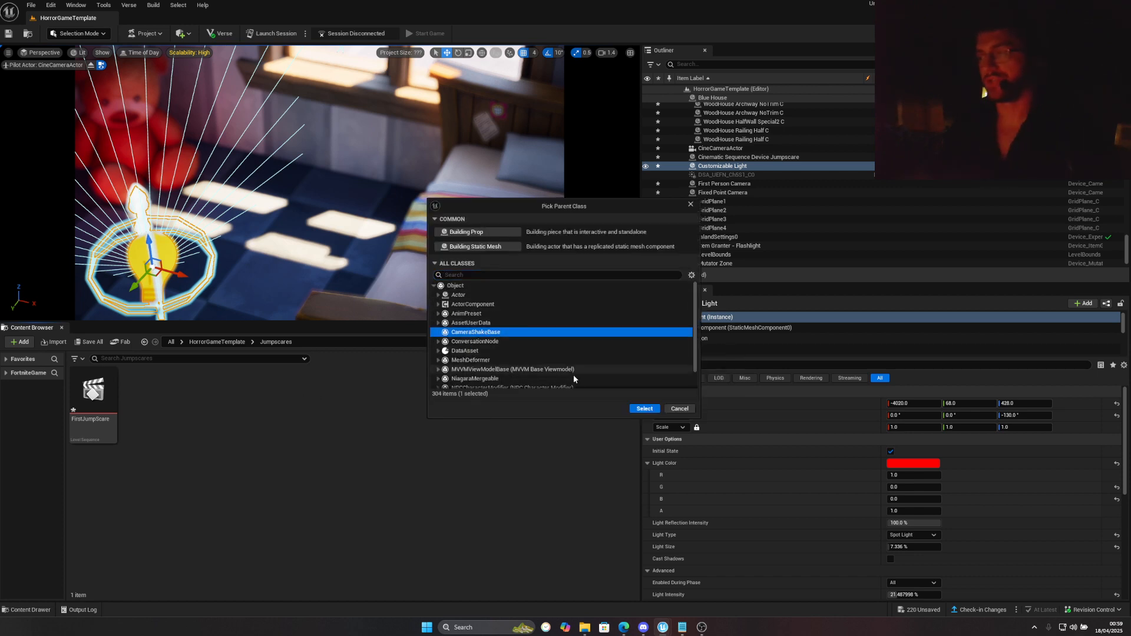
pyautogui.click(644, 409)
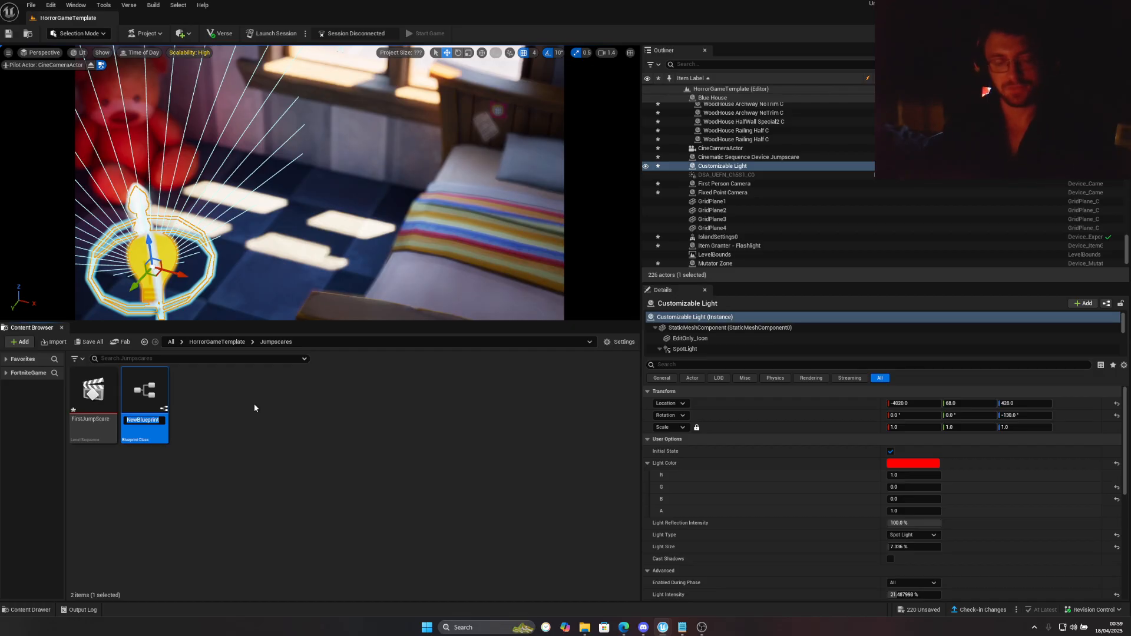
# Name the new blueprint asset JumpScareCameraShake
pyautogui.write('Jump')
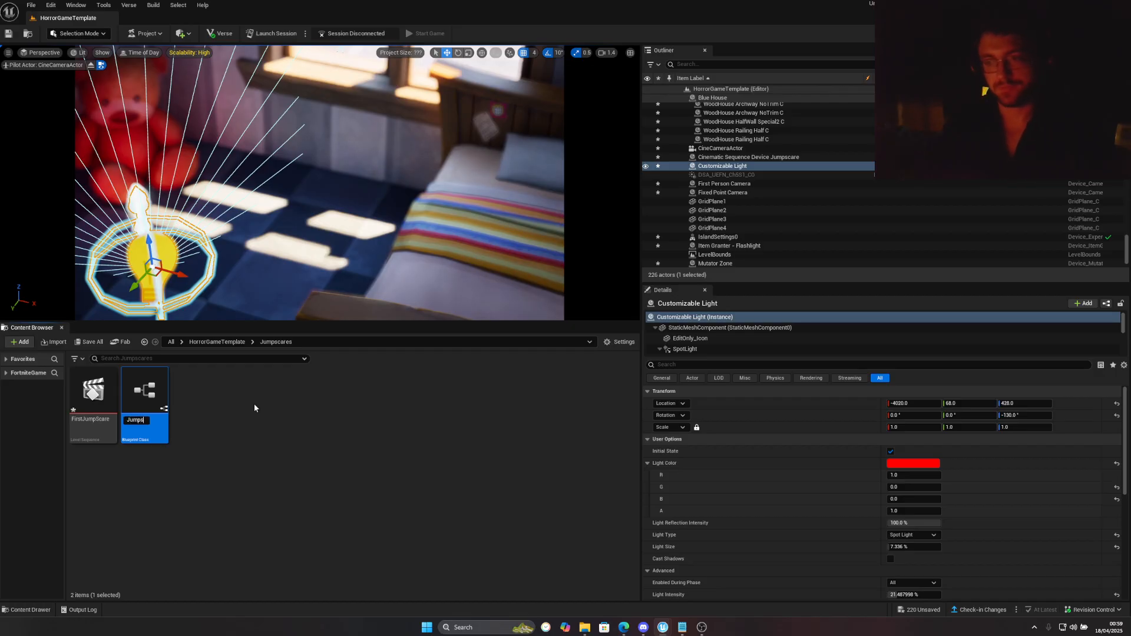
pyautogui.write('ScareShak')
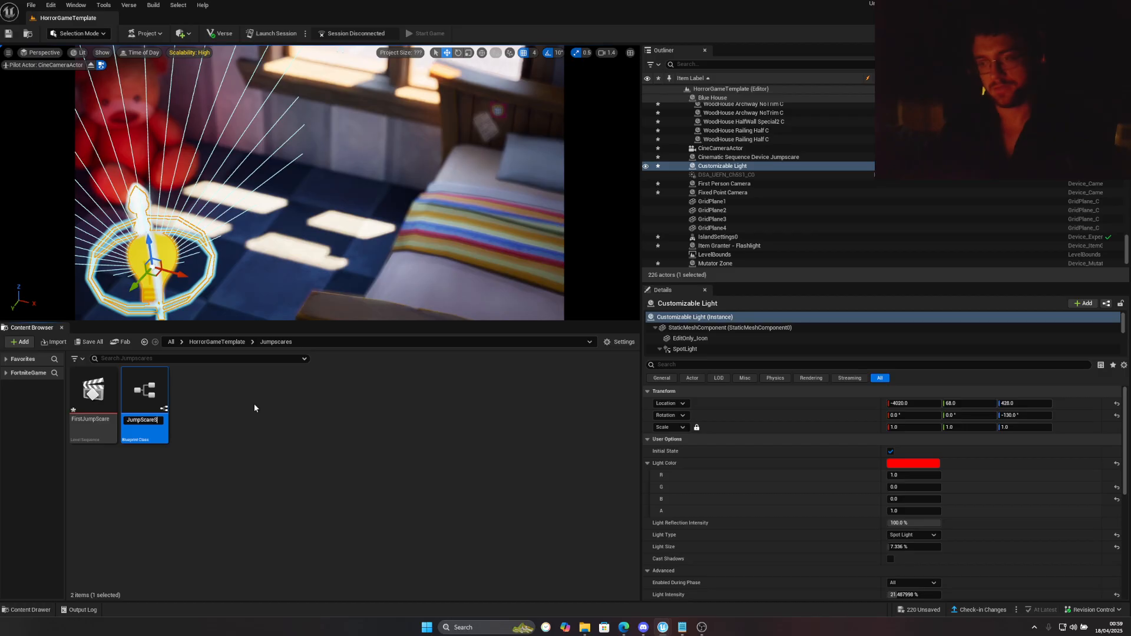
pyautogui.press('BackSpace')
pyautogui.press('BackSpace')
pyautogui.press('BackSpace')
pyautogui.press('BackSpace')
pyautogui.write('Cam')
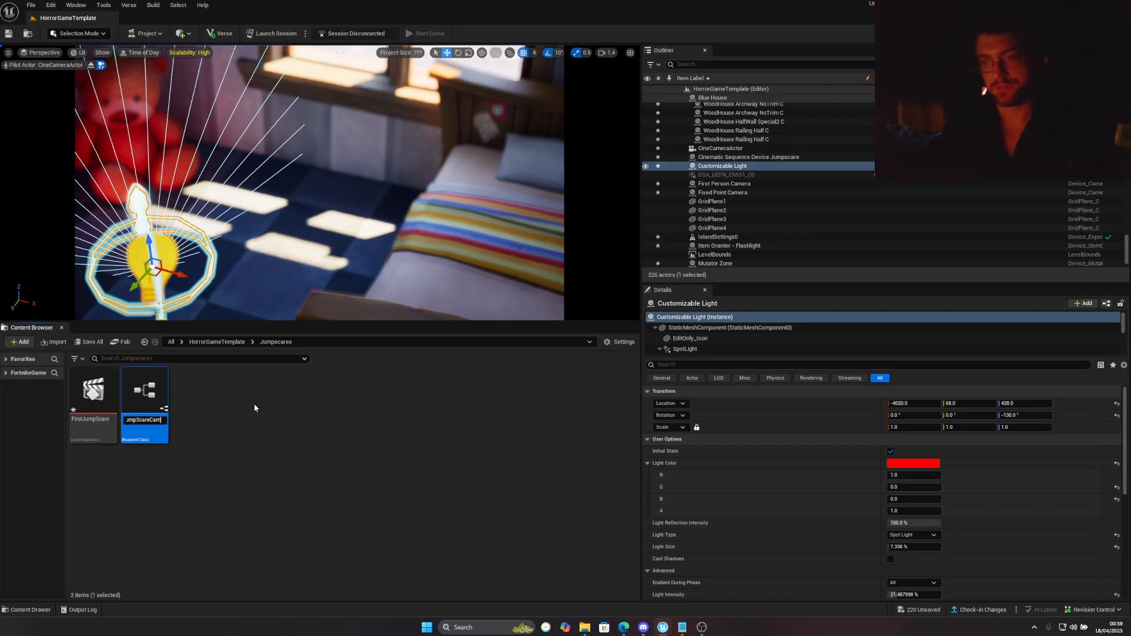
pyautogui.write('eraShake')
pyautogui.press('Return')
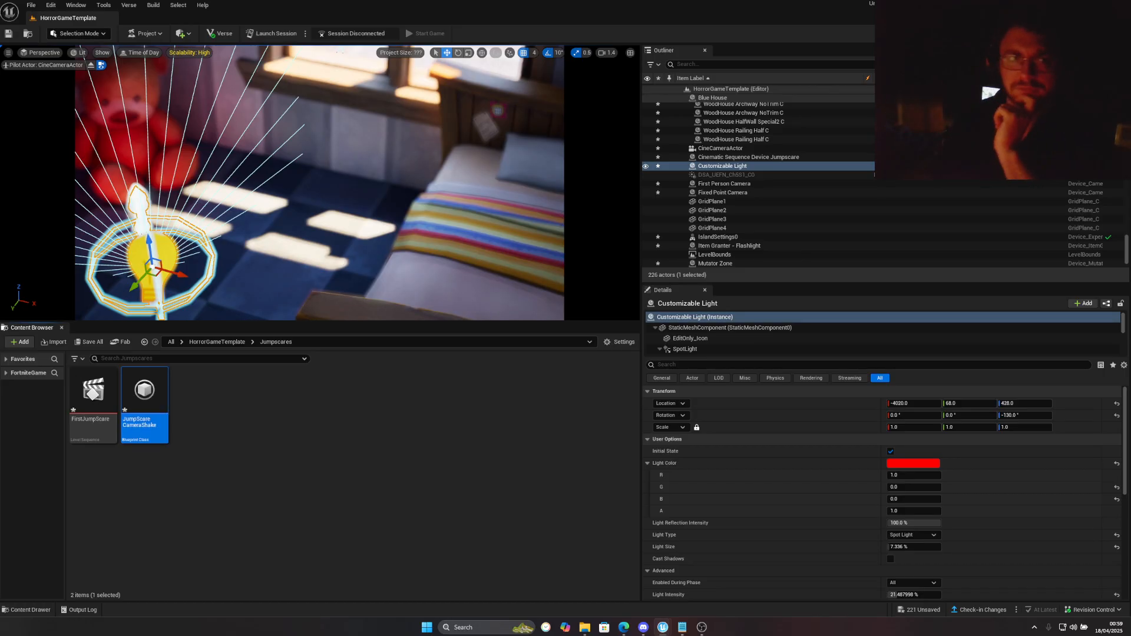
# Set the camera shake's root pattern to Perlin Noise, with location amplitude multiplier about 1.11 and frequency multiplier about 1.23
pyautogui.doubleClick(144, 392)
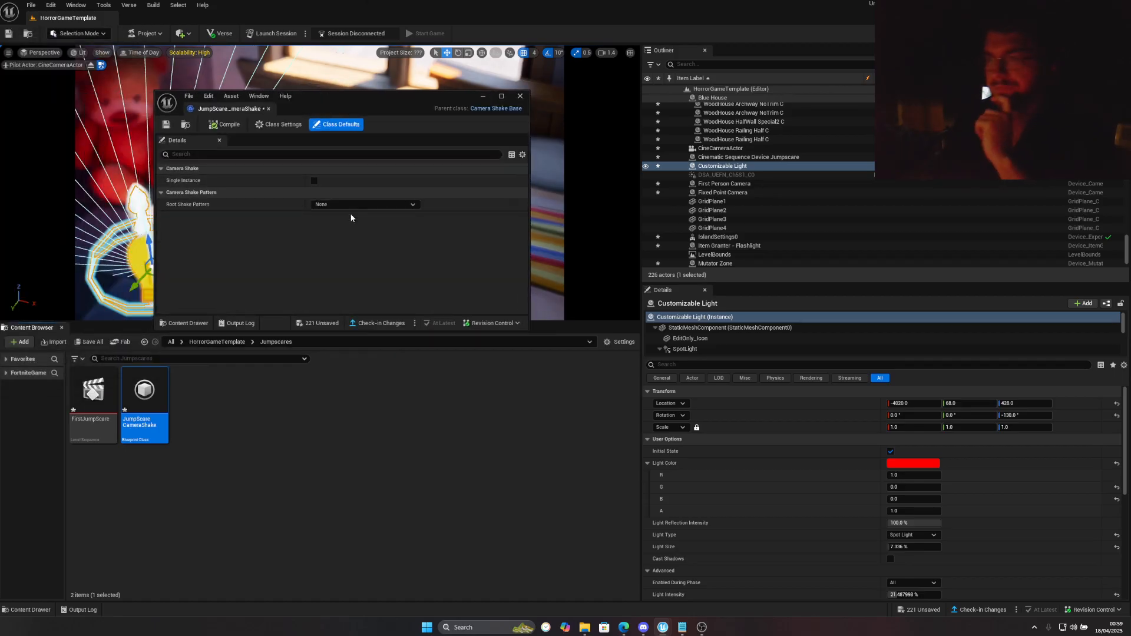
pyautogui.click(352, 205)
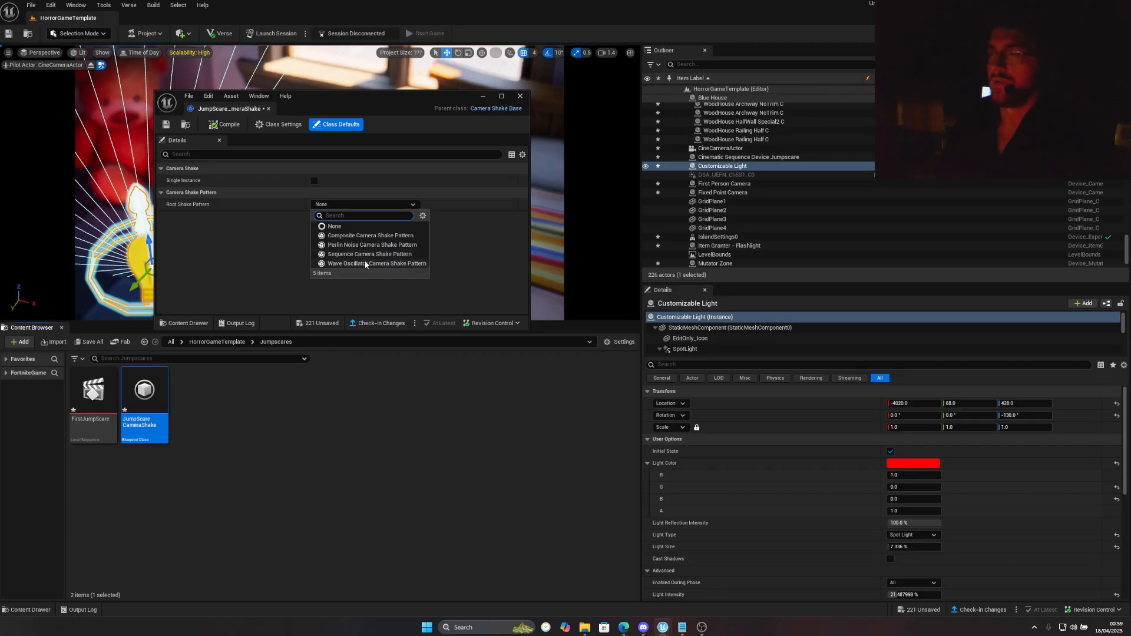
pyautogui.click(365, 244)
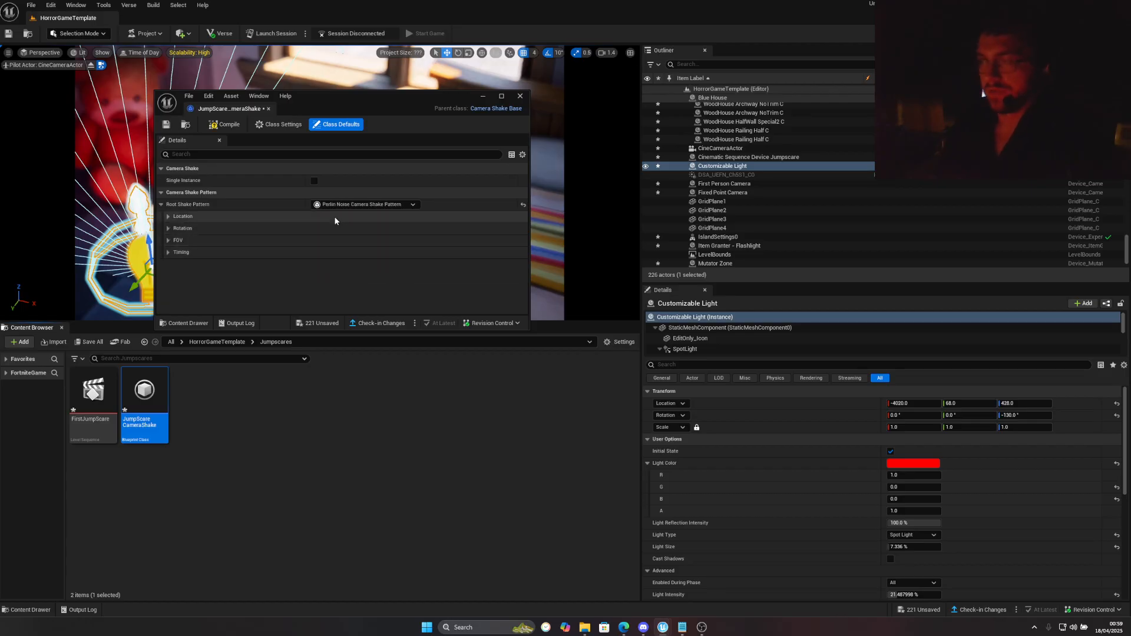
pyautogui.click(169, 216)
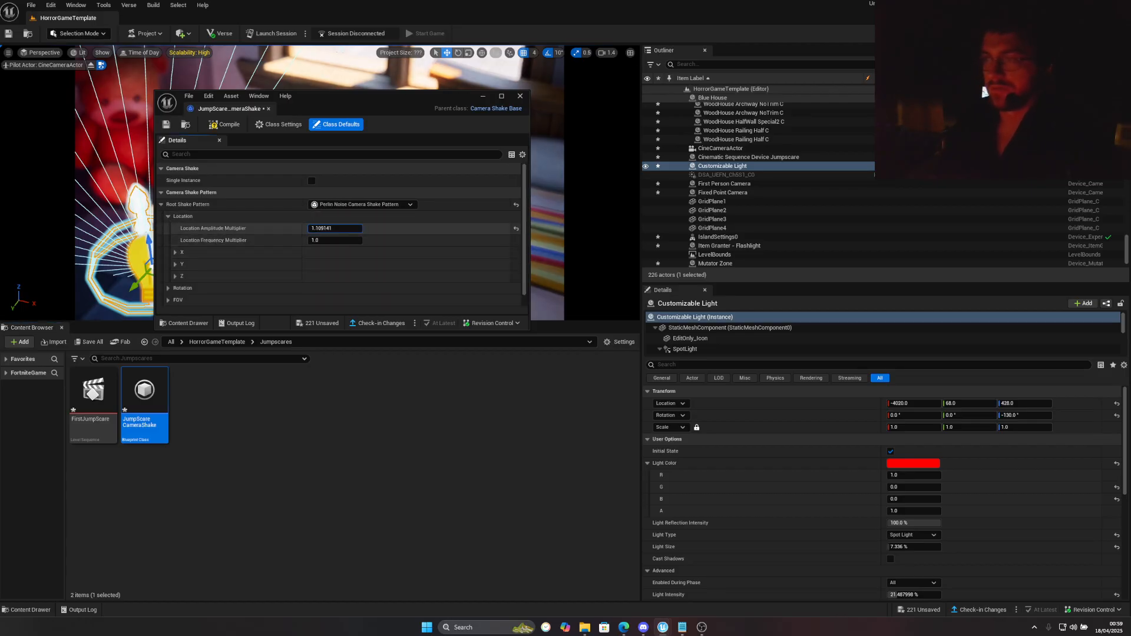
pyautogui.moveTo(335, 240); pyautogui.dragTo(353, 241)
pyautogui.scroll(-1, 195, 271)
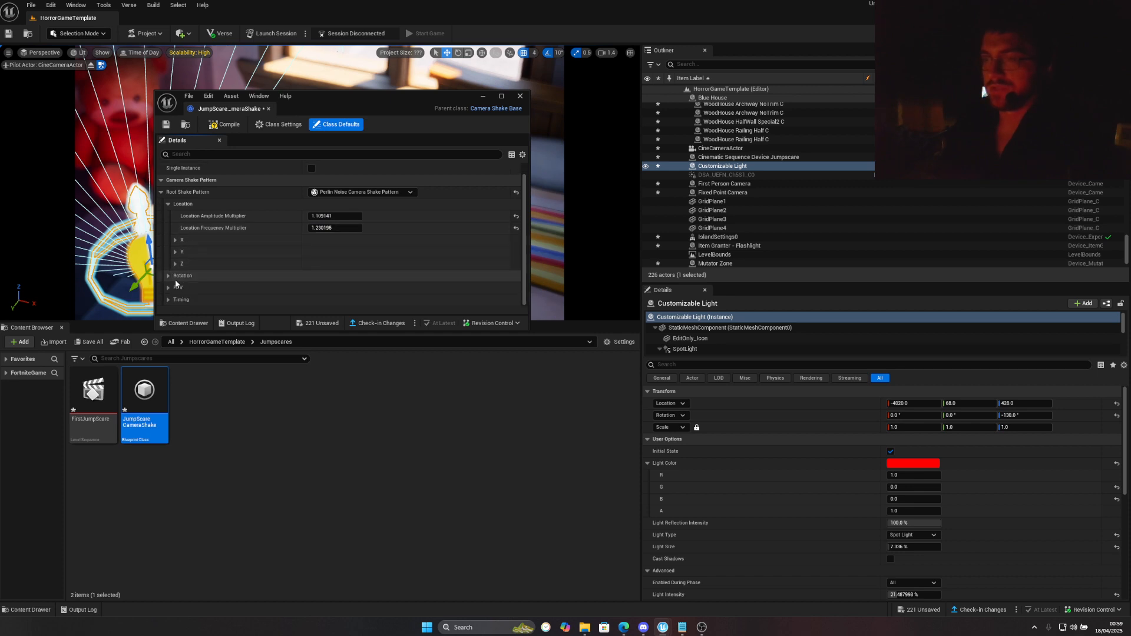
# Set the shake's rotation amplitude multiplier and rotation frequency multiplier both to 2
pyautogui.scroll(-3, 171, 275)
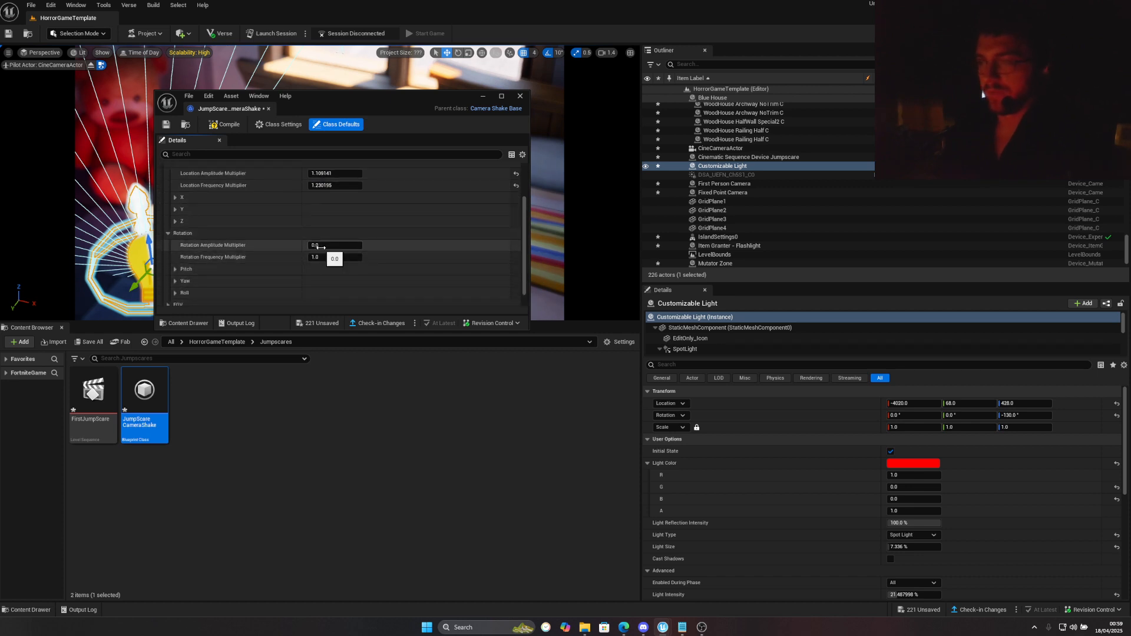
pyautogui.write('2')
pyautogui.press('Tab')
pyautogui.write('2')
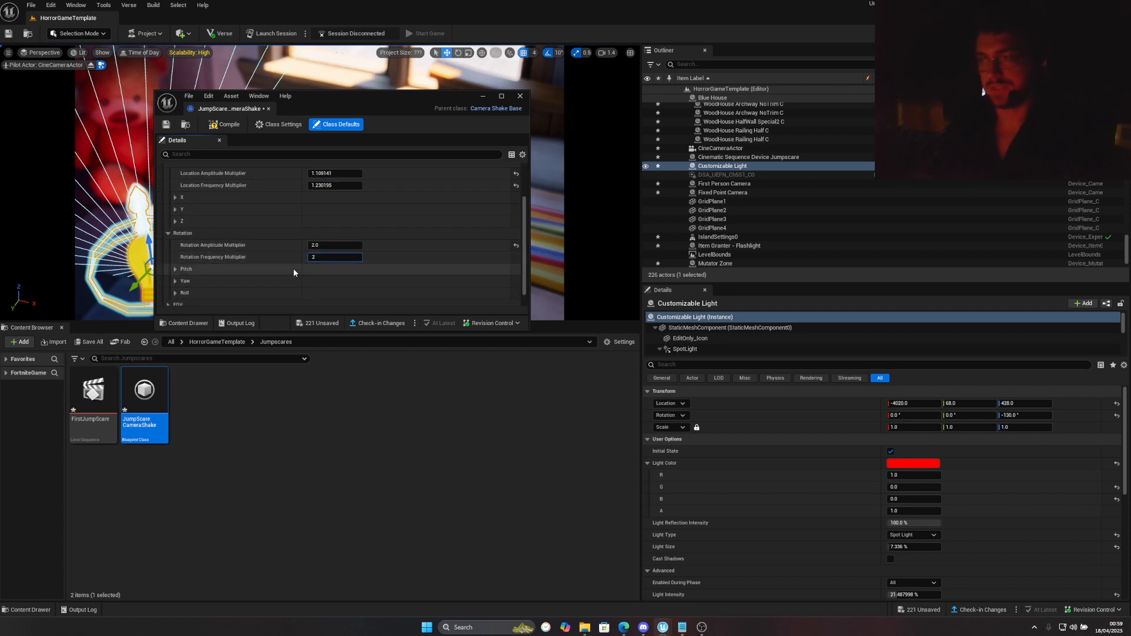
# Go through the pitch, yaw, roll and FOV settings, set the shake's duration to 3, and close the camera shake asset
pyautogui.click(186, 268)
pyautogui.scroll(-2, 267, 270)
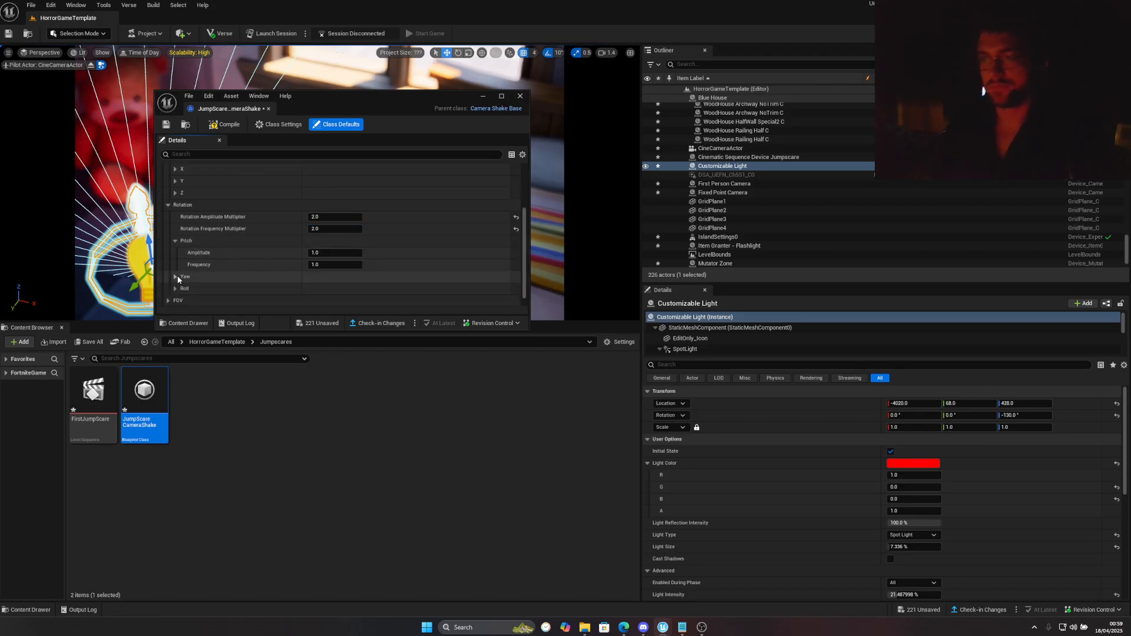
pyautogui.click(180, 276)
pyautogui.scroll(-3, 188, 283)
pyautogui.click(176, 276)
pyautogui.scroll(-2, 179, 280)
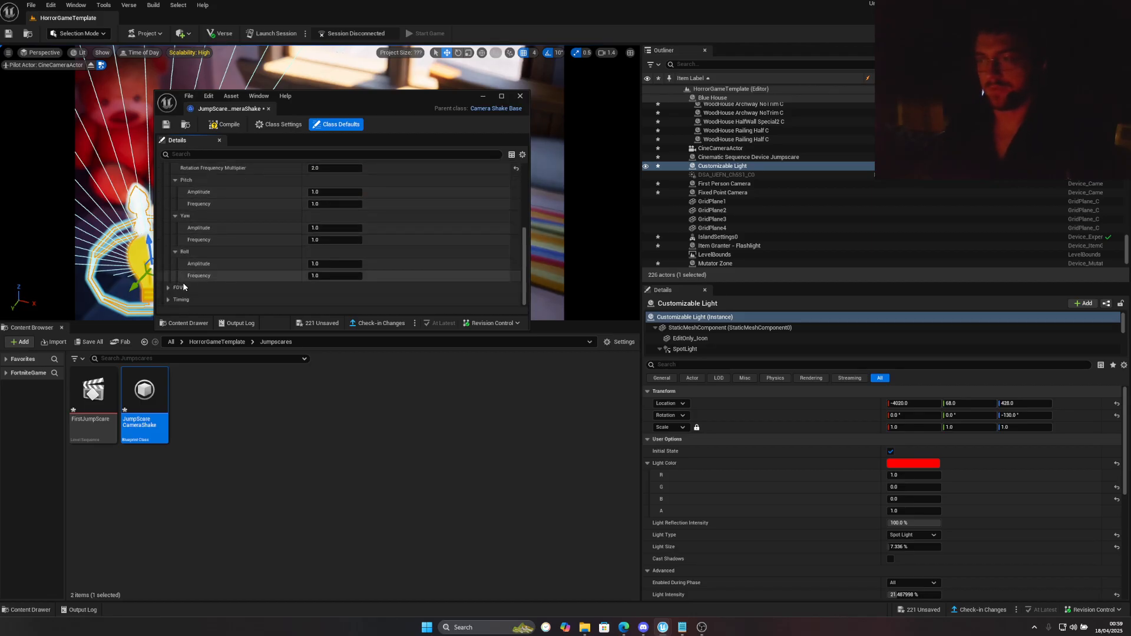
pyautogui.click(169, 288)
pyautogui.scroll(-1, 172, 294)
pyautogui.click(169, 300)
pyautogui.scroll(-2, 203, 282)
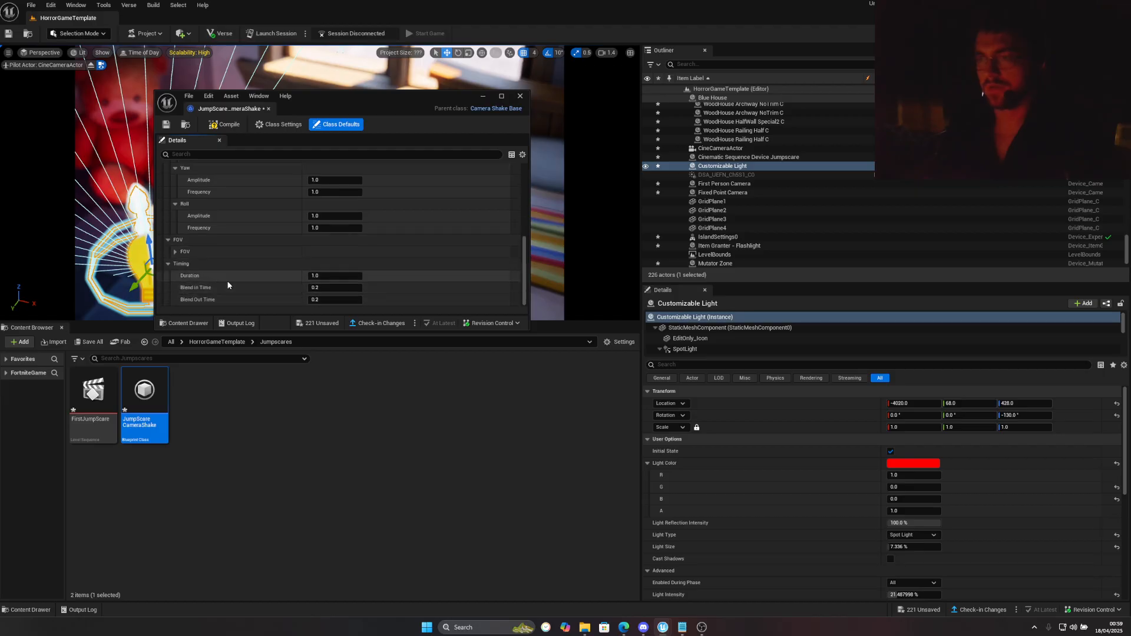
pyautogui.click(329, 278)
pyautogui.write('3')
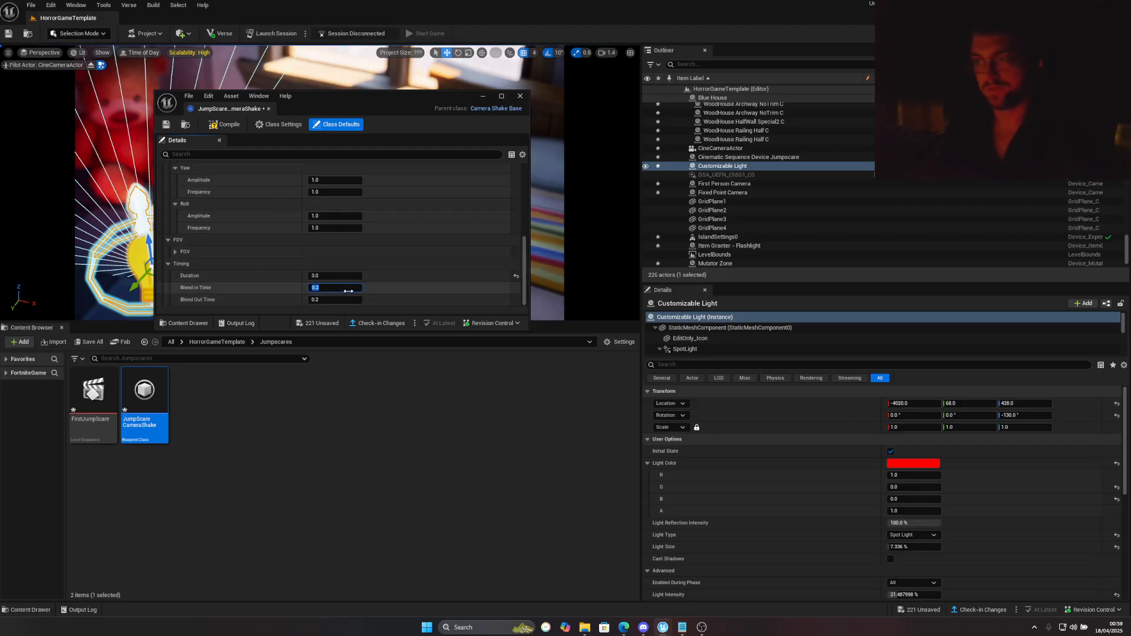
pyautogui.click(299, 265)
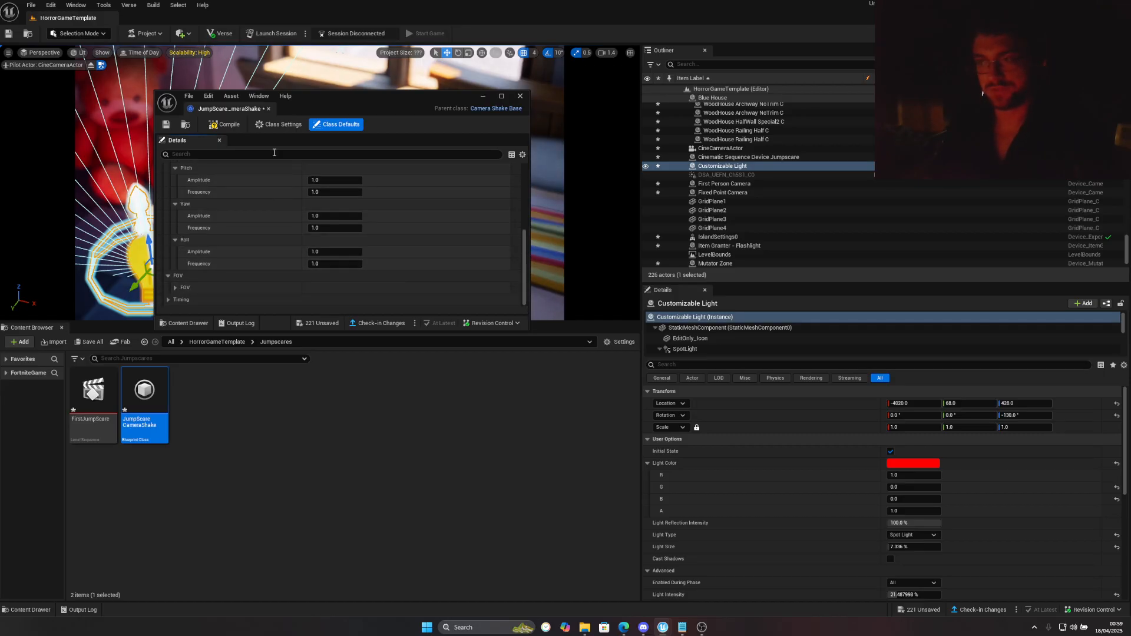
pyautogui.click(268, 109)
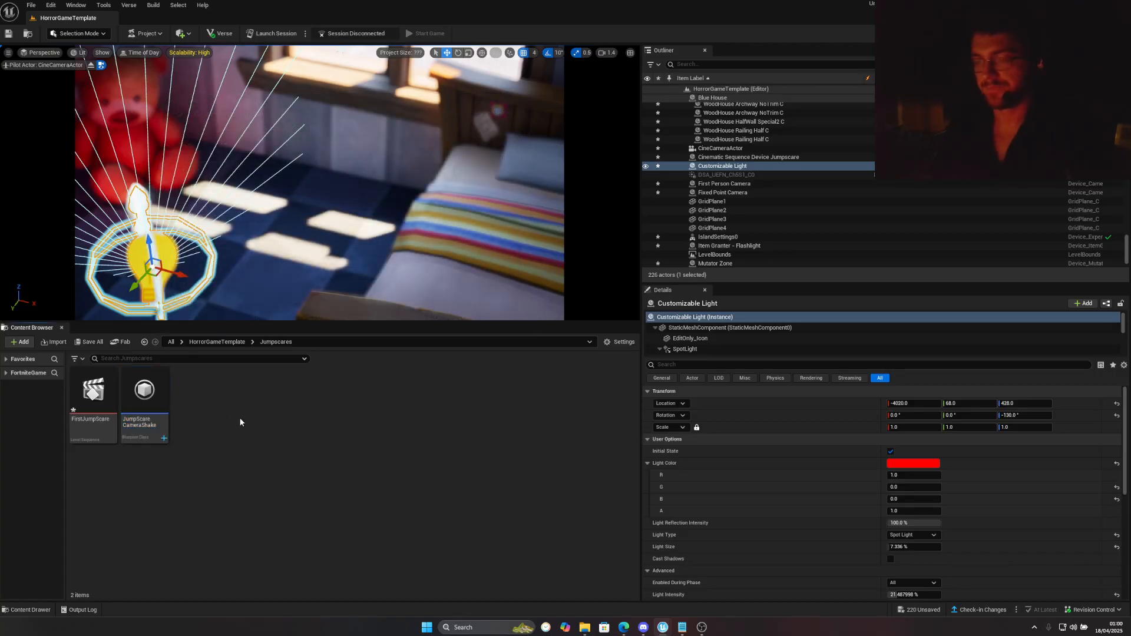
# Open the FirstJumpScare level sequence and play it back from before the first frame to review the camera move
pyautogui.doubleClick(105, 374)
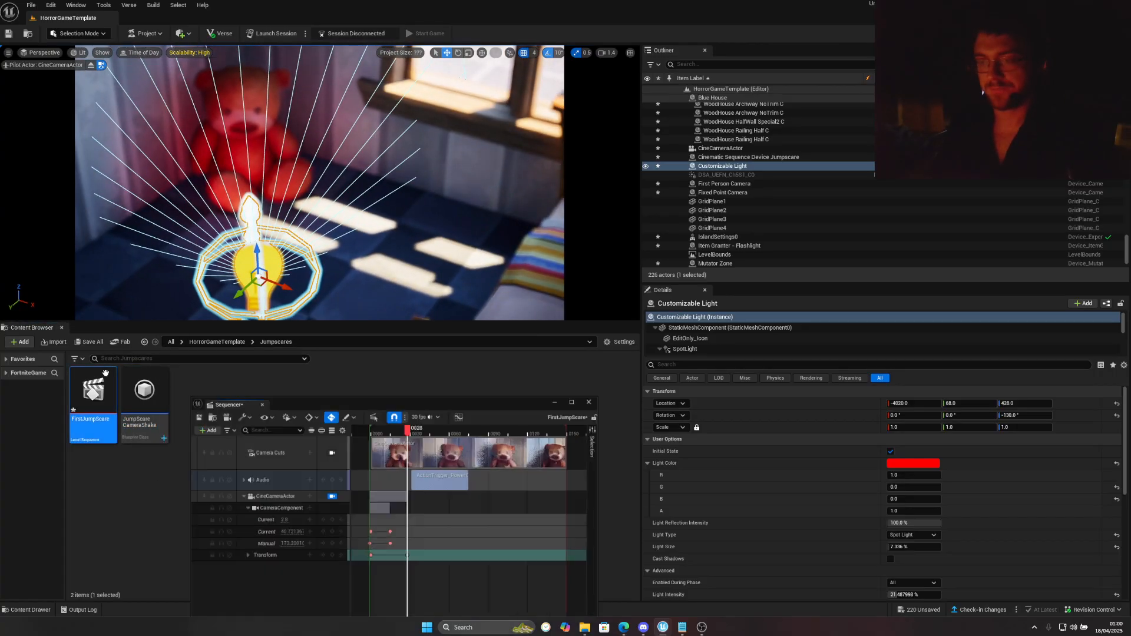
pyautogui.moveTo(344, 386); pyautogui.dragTo(328, 253)
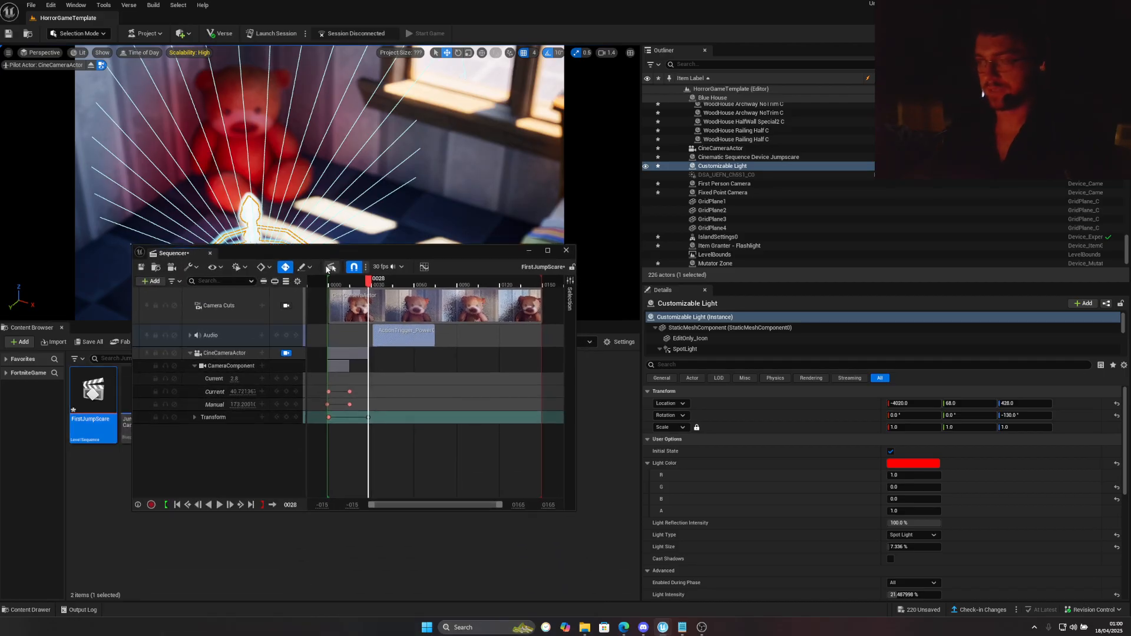
pyautogui.click(320, 282)
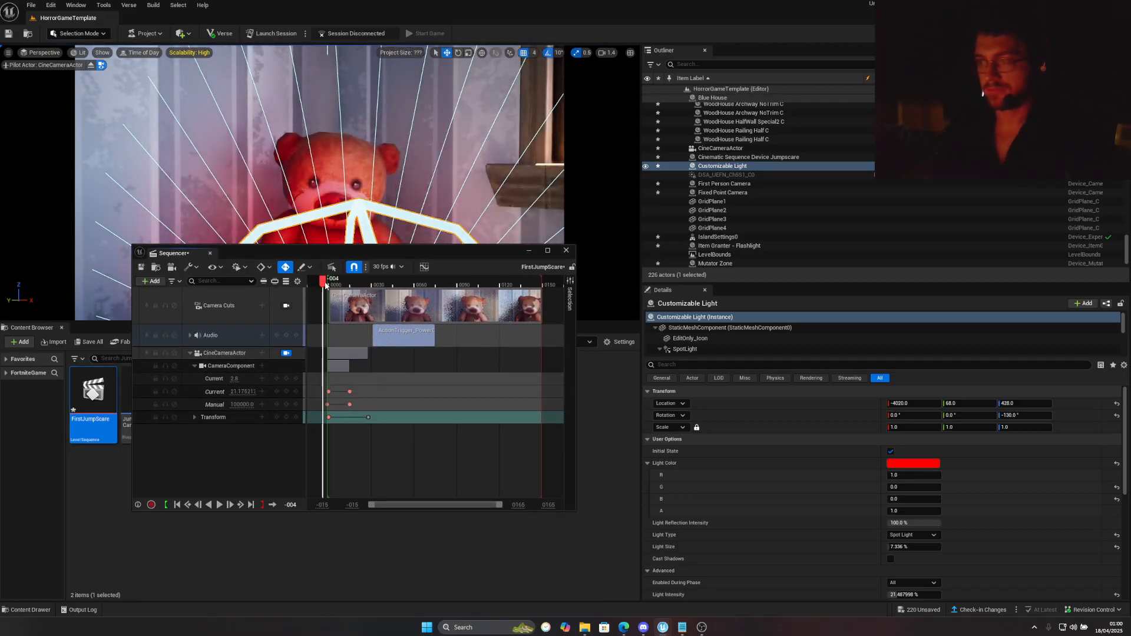
pyautogui.press('space')
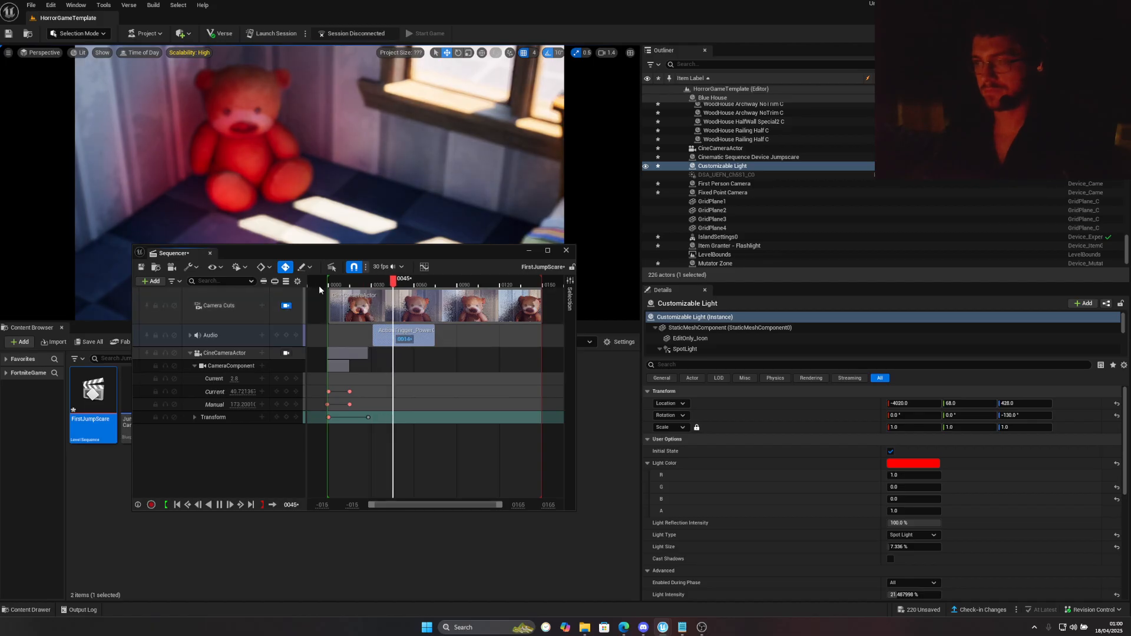
pyautogui.click(320, 283)
pyautogui.press('space')
pyautogui.click(321, 281)
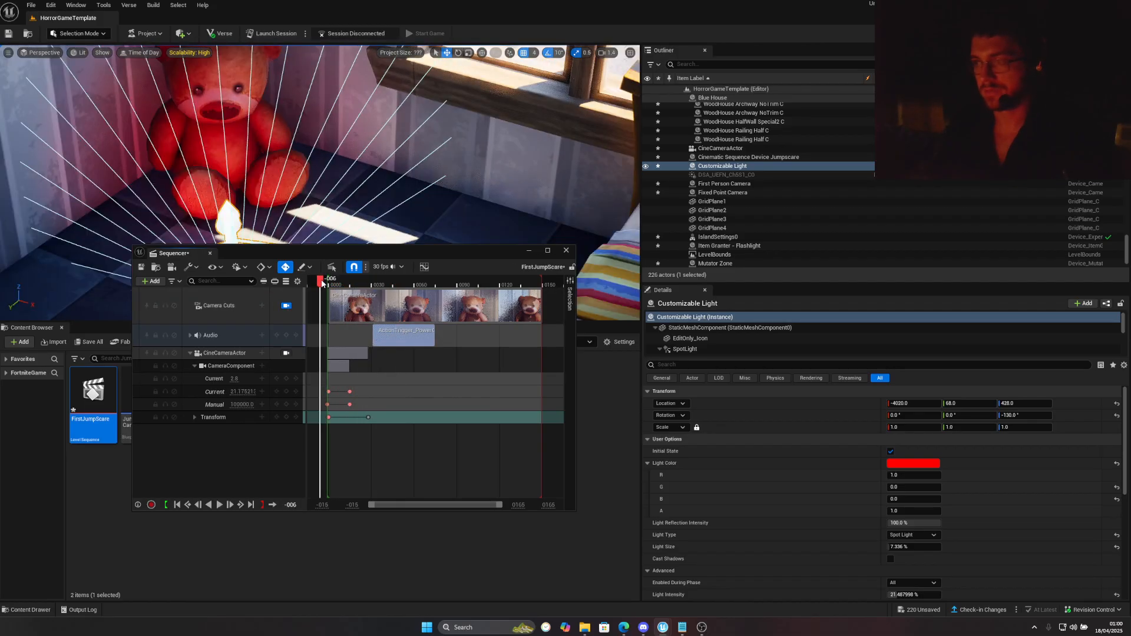
pyautogui.press('space')
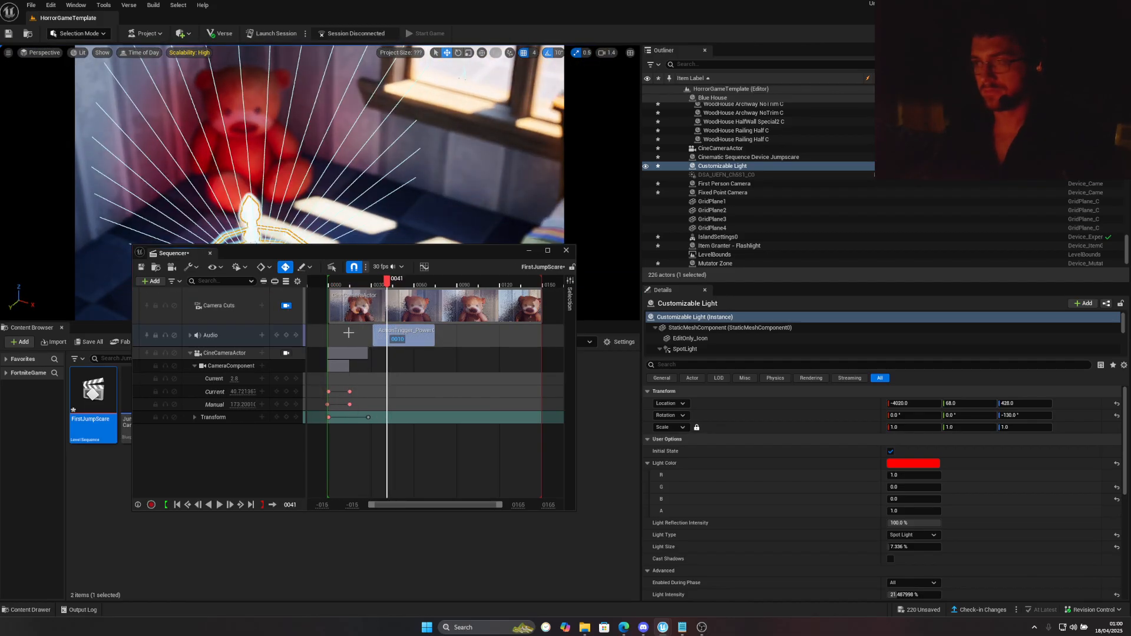
# Delete the CineCameraActor's second transform keyframe at frame 28, replay the sequence, and return the playhead to the start
pyautogui.click(238, 419)
pyautogui.click(369, 417)
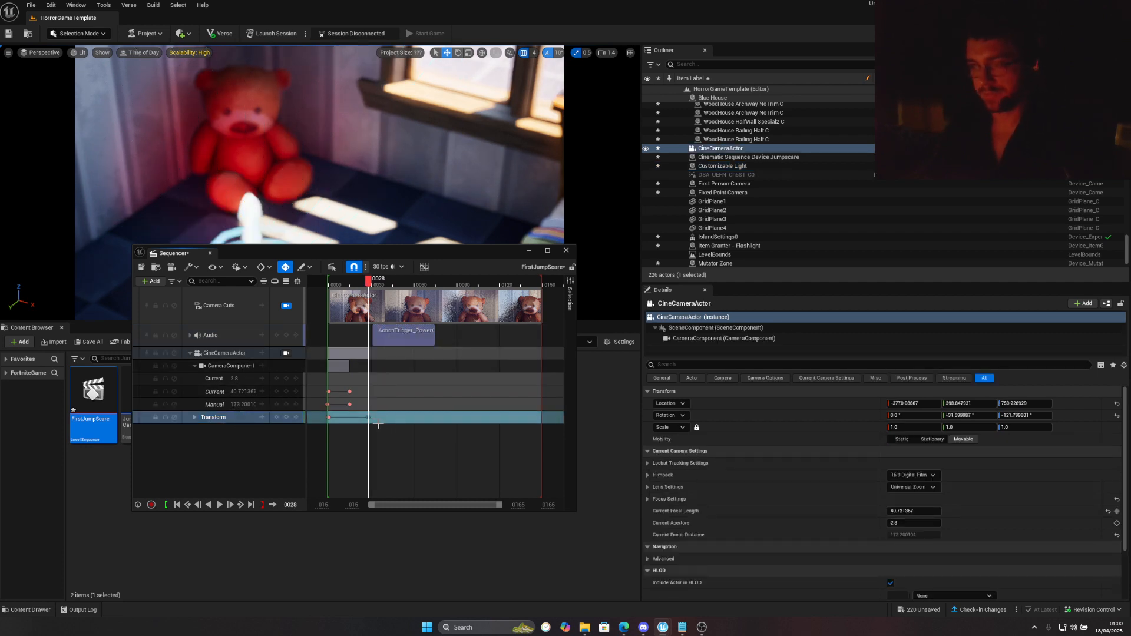
pyautogui.press('Delete')
pyautogui.click(317, 288)
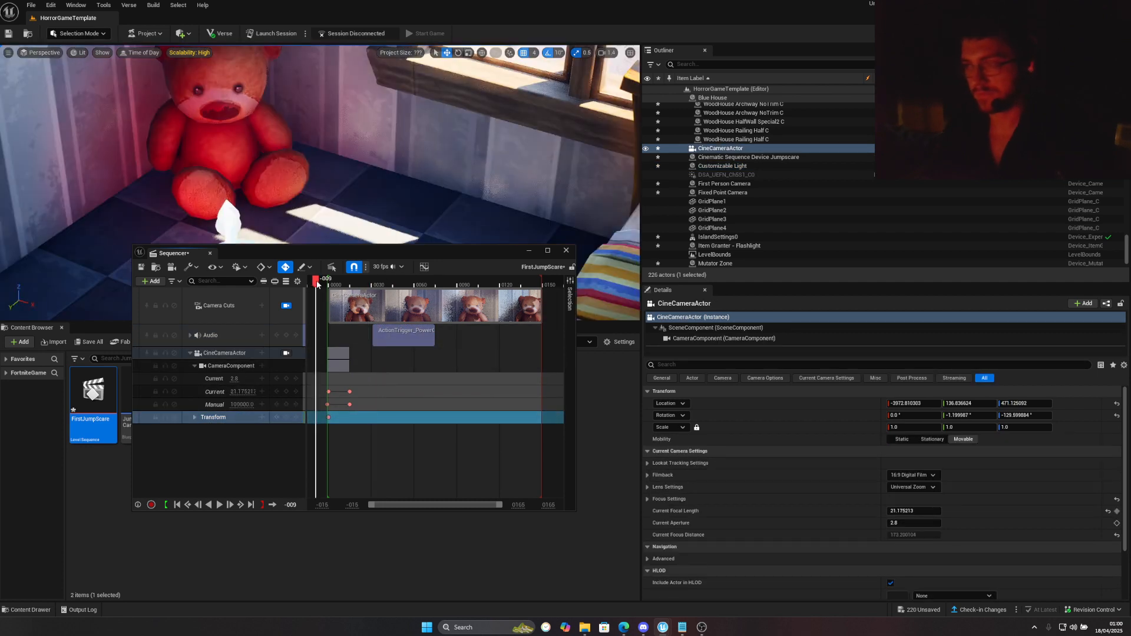
pyautogui.press('space')
pyautogui.moveTo(317, 288); pyautogui.dragTo(328, 284)
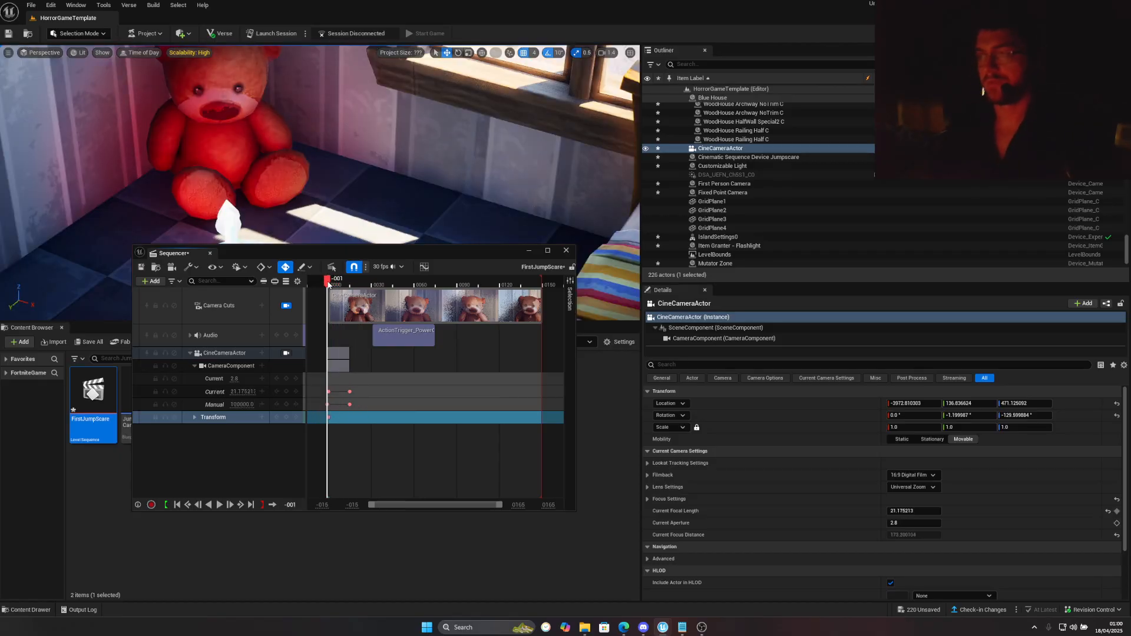
# Add a Camera Shake track using JumpScareCameraShake to the CineCameraActor in the sequence
pyautogui.click(151, 281)
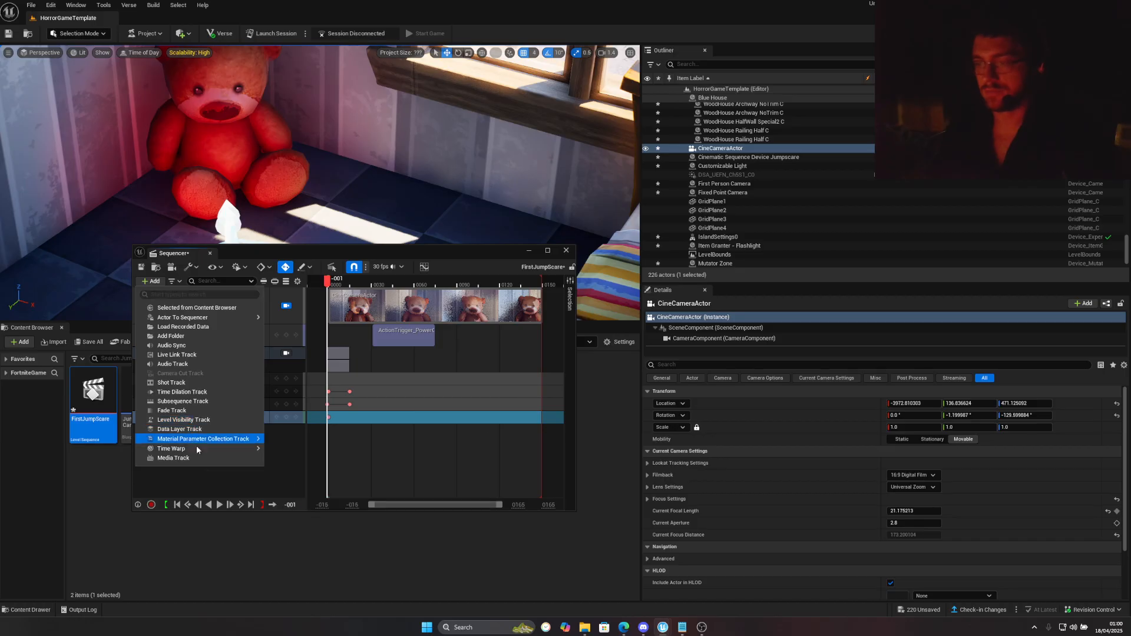
pyautogui.click(294, 469)
pyautogui.rightClick(237, 356)
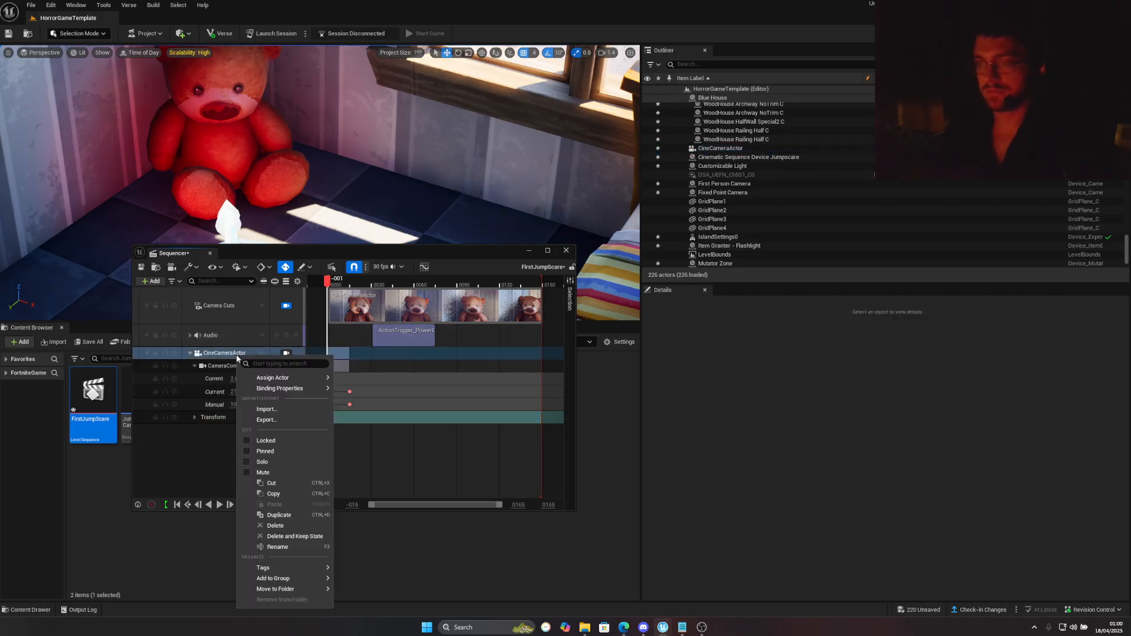
pyautogui.click(233, 355)
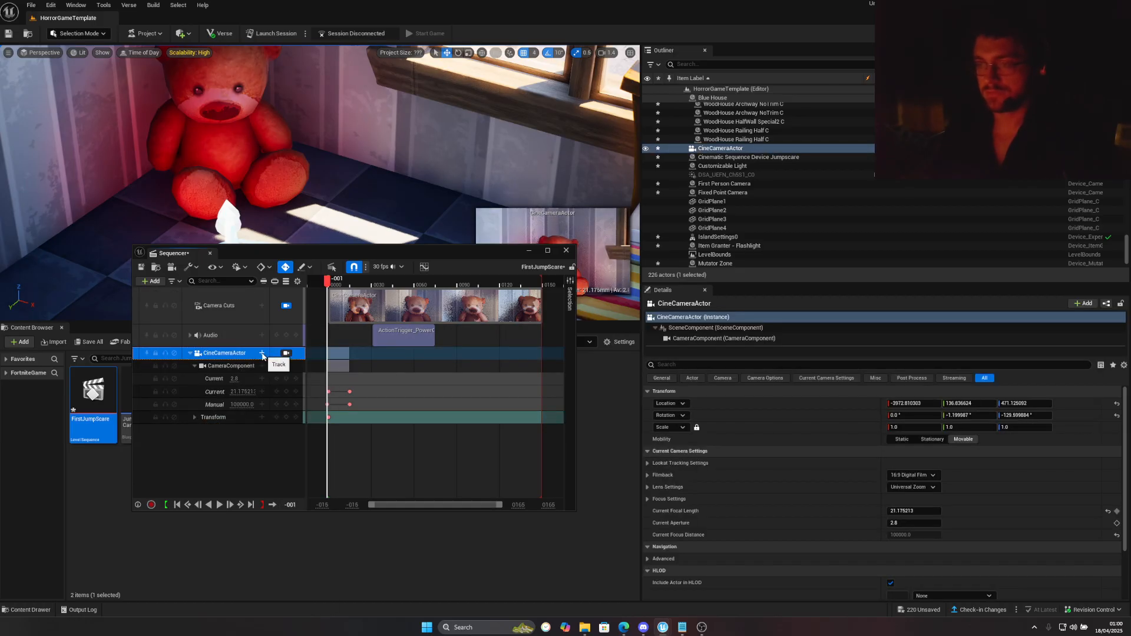
pyautogui.click(262, 353)
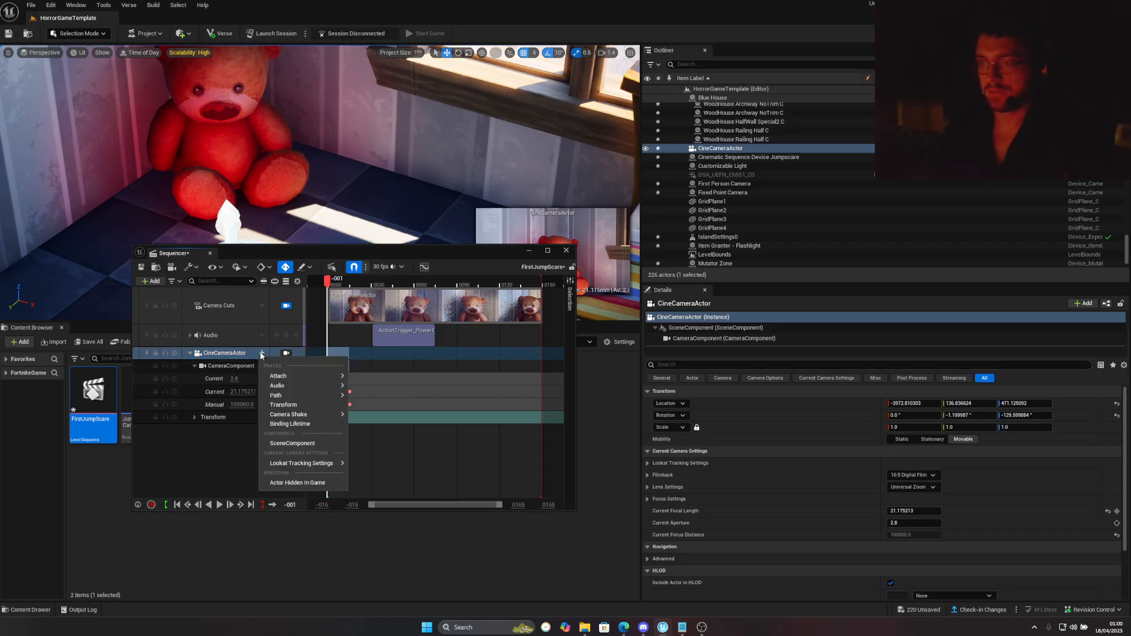
pyautogui.moveTo(294, 419)
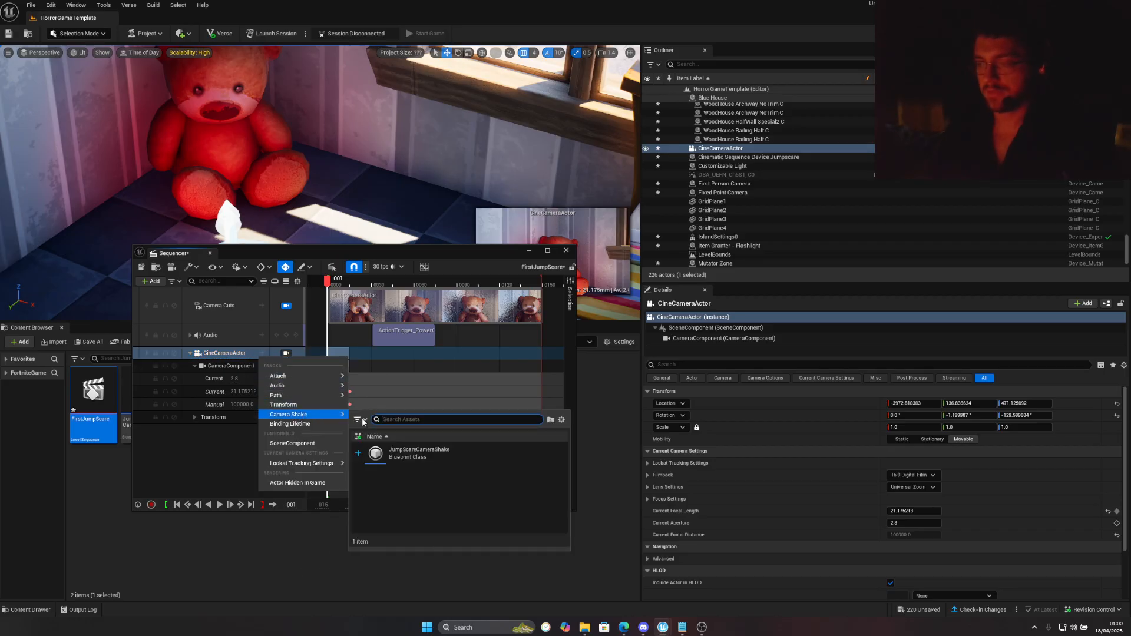
pyautogui.click(414, 451)
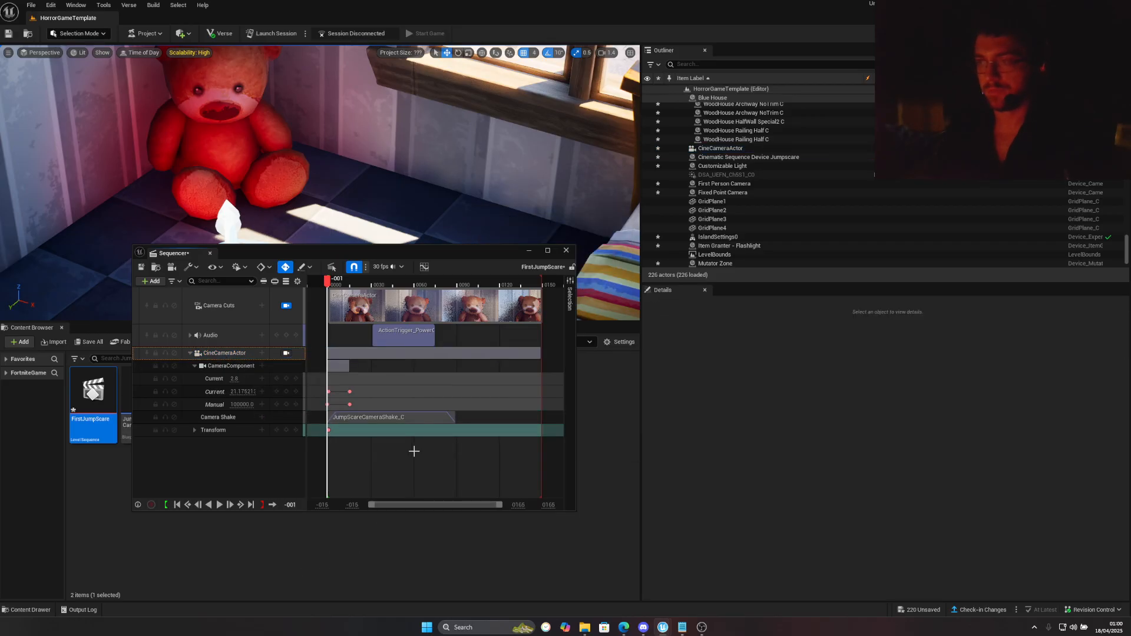
# Play back and scrub the sequence to review the camera shake, and save and close the FirstJumpScare sequence
pyautogui.press('space')
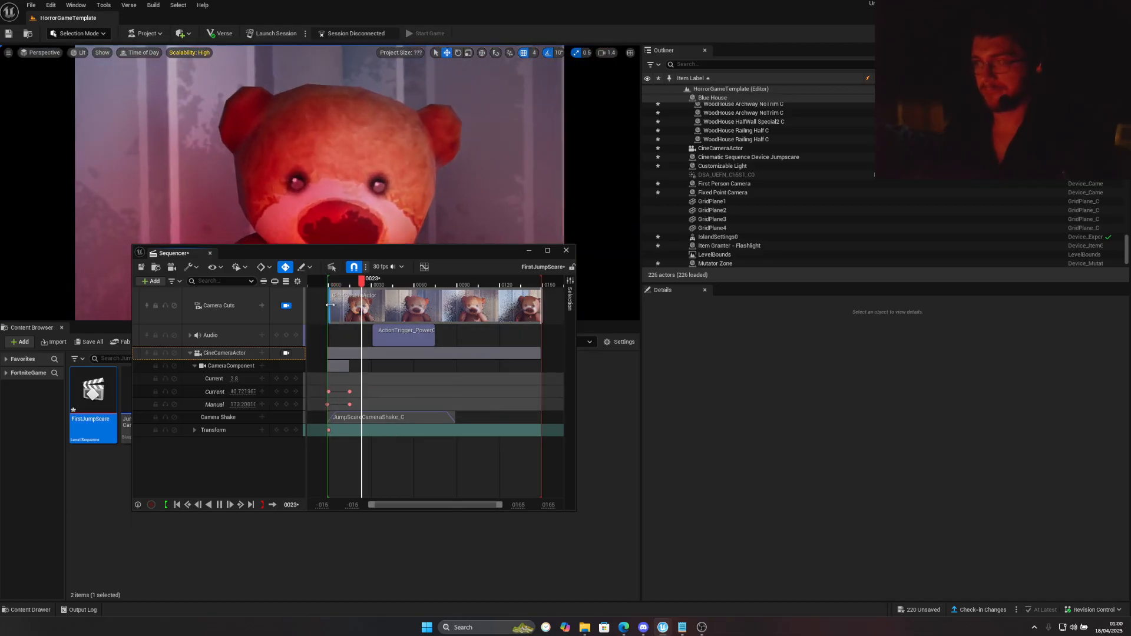
pyautogui.click(323, 282)
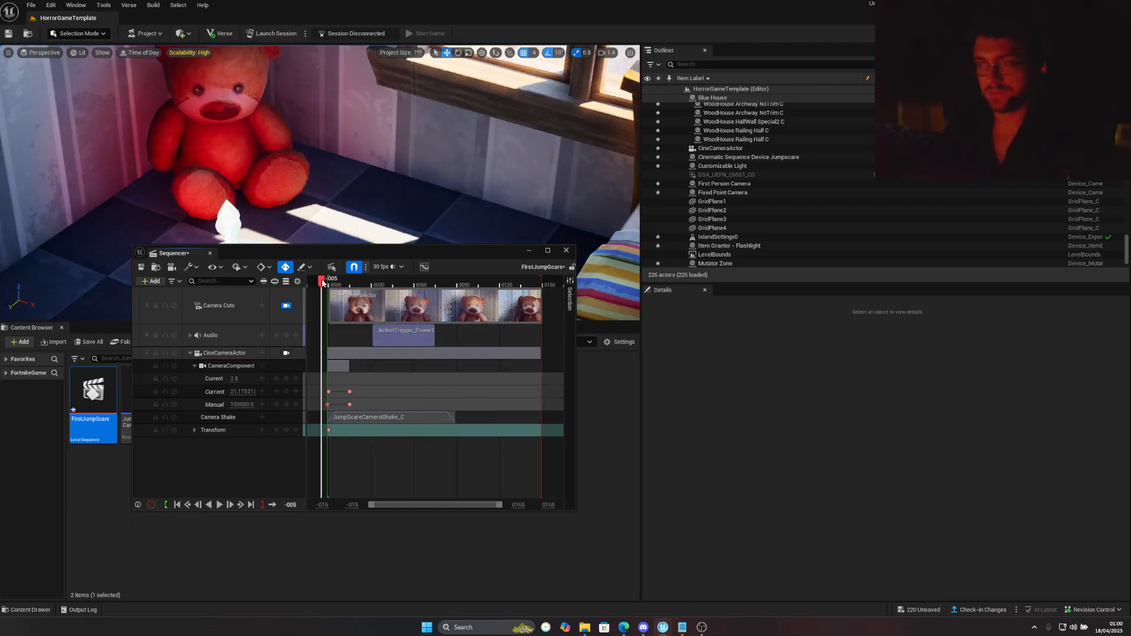
pyautogui.press('space')
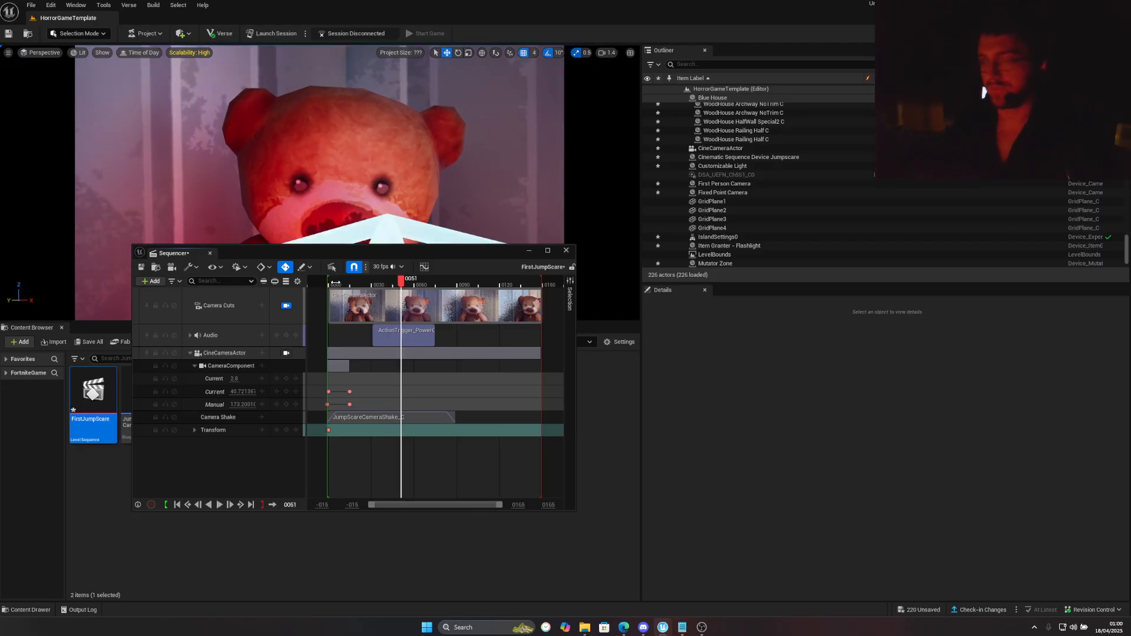
pyautogui.click(361, 418)
pyautogui.click(321, 281)
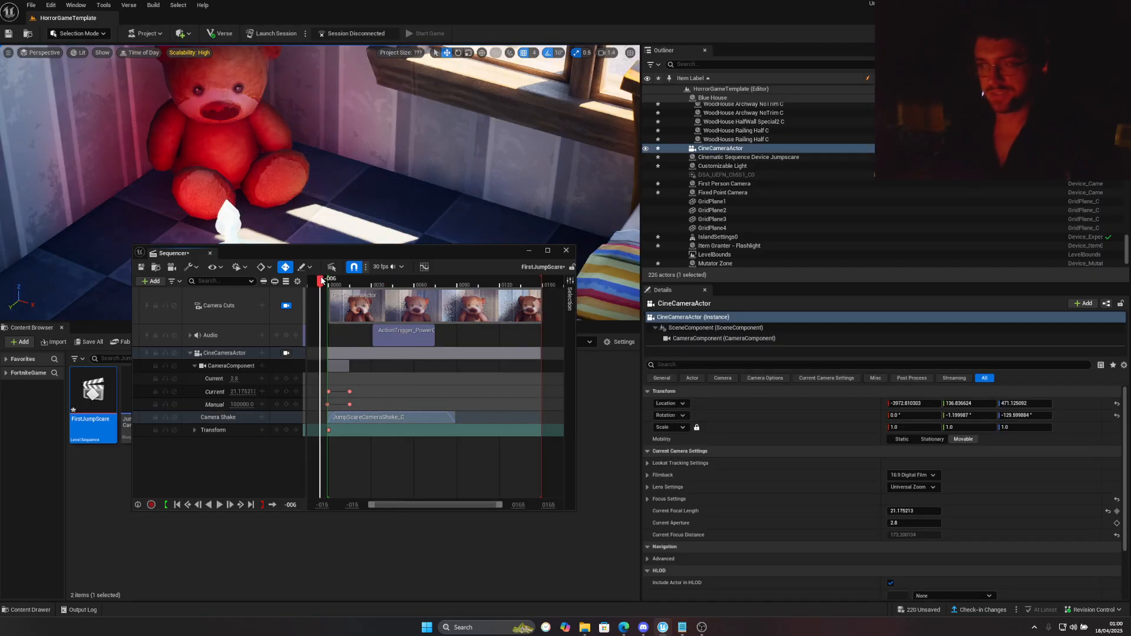
pyautogui.click(329, 281)
pyautogui.click(328, 281)
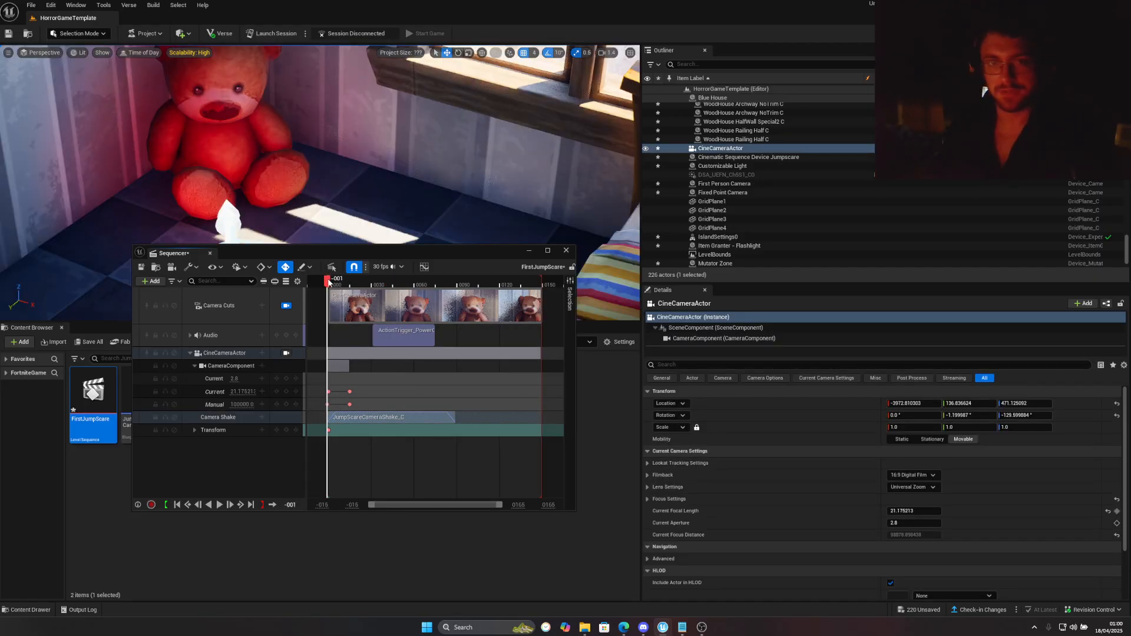
pyautogui.moveTo(328, 282); pyautogui.dragTo(445, 305)
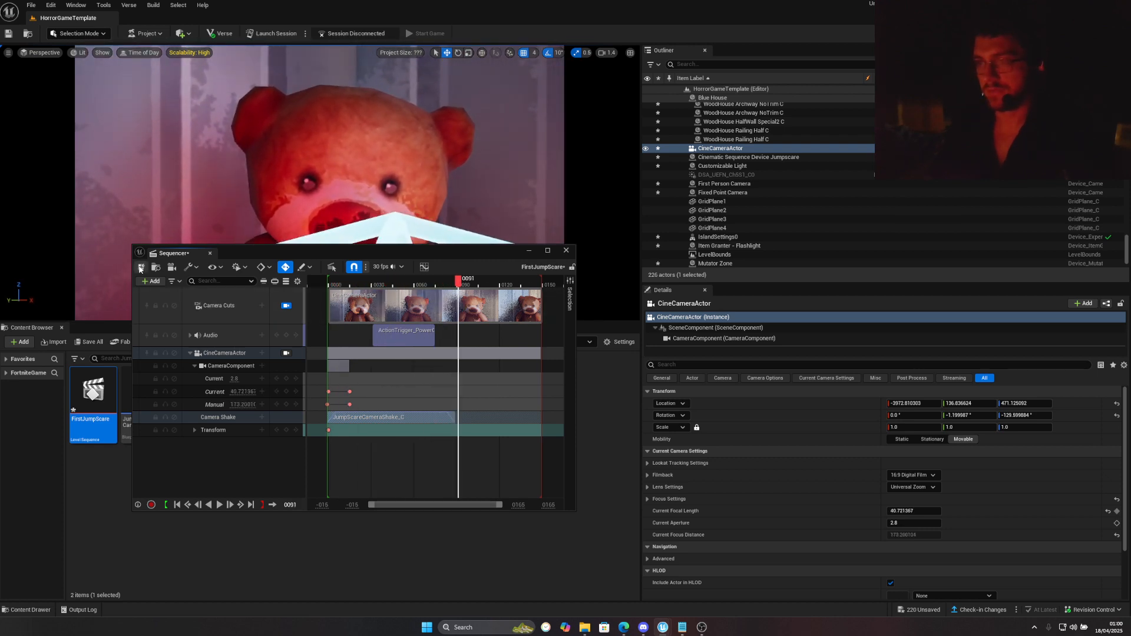
pyautogui.hotkey('ctrl', 's')
pyautogui.click(210, 253)
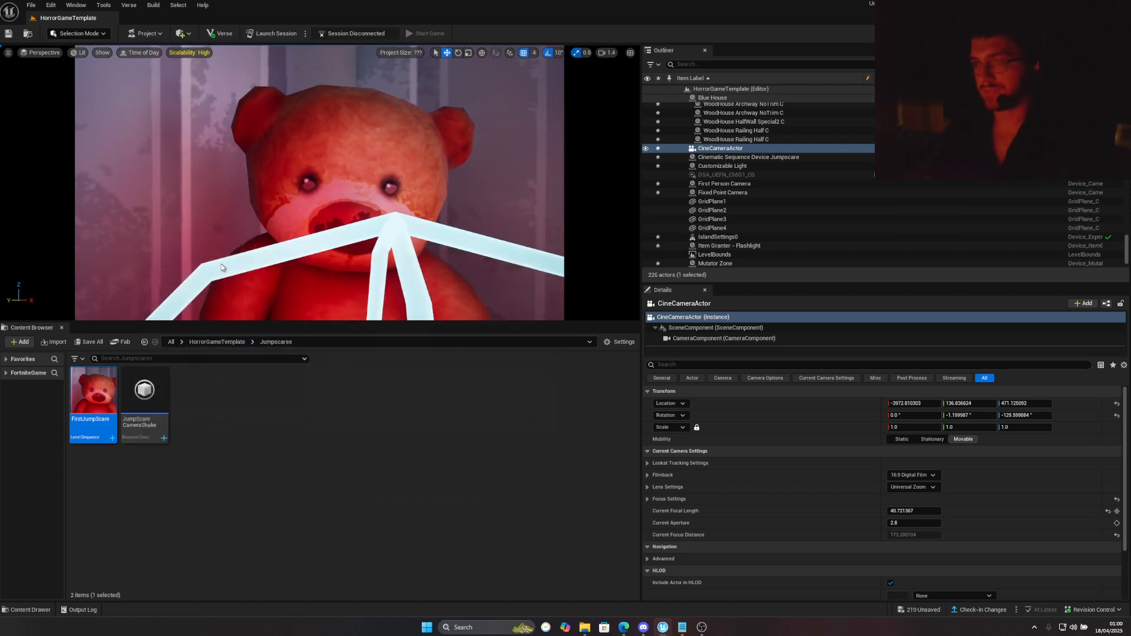
# Add a Cube shape in front of the desks in the blue room with the bookshelf
pyautogui.moveTo(320, 182); pyautogui.dragTo(324, 223, button='right')
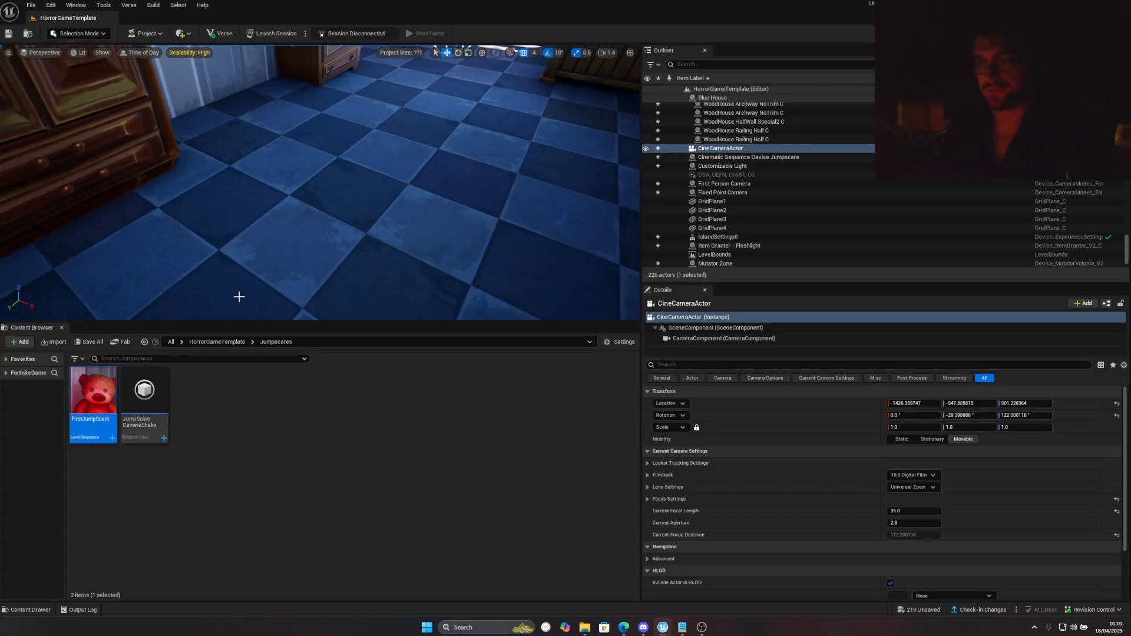
pyautogui.moveTo(324, 224); pyautogui.dragTo(283, 177, button='right')
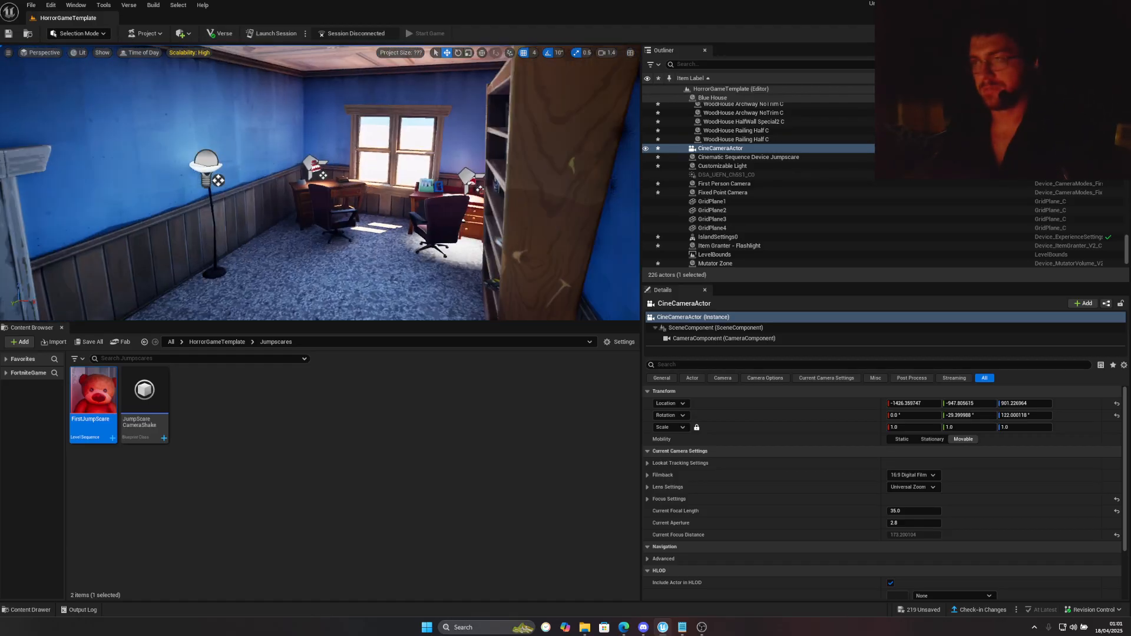
pyautogui.press('w')
pyautogui.moveTo(320, 183); pyautogui.dragTo(477, 205, button='right')
pyautogui.press('w')
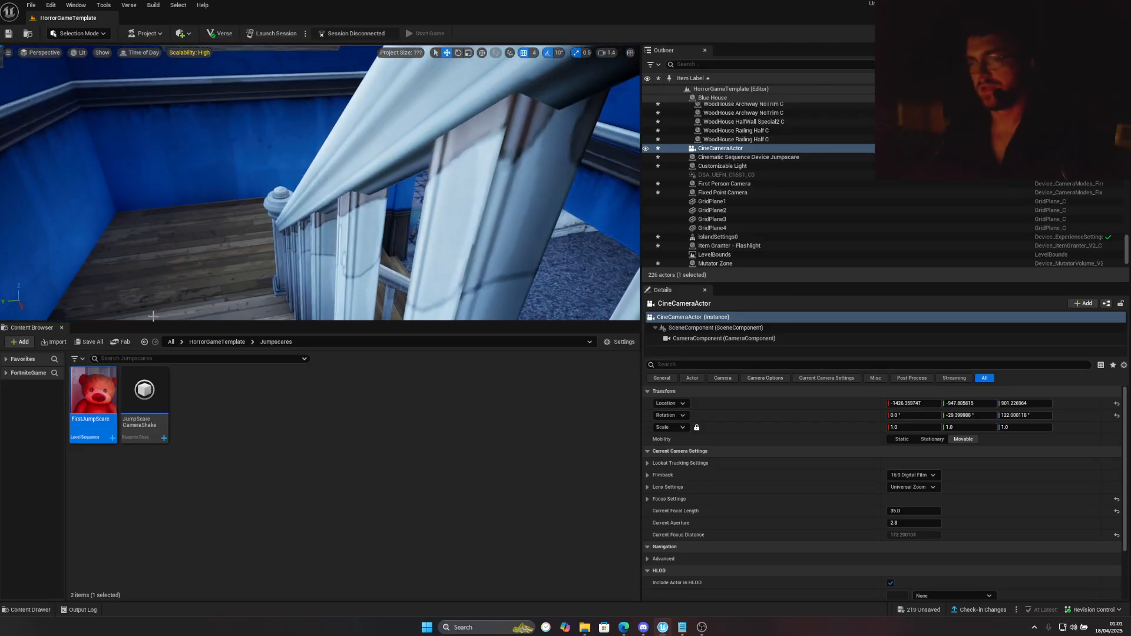
pyautogui.moveTo(253, 267); pyautogui.dragTo(554, 241, button='right')
pyautogui.press('w')
pyautogui.press('w')
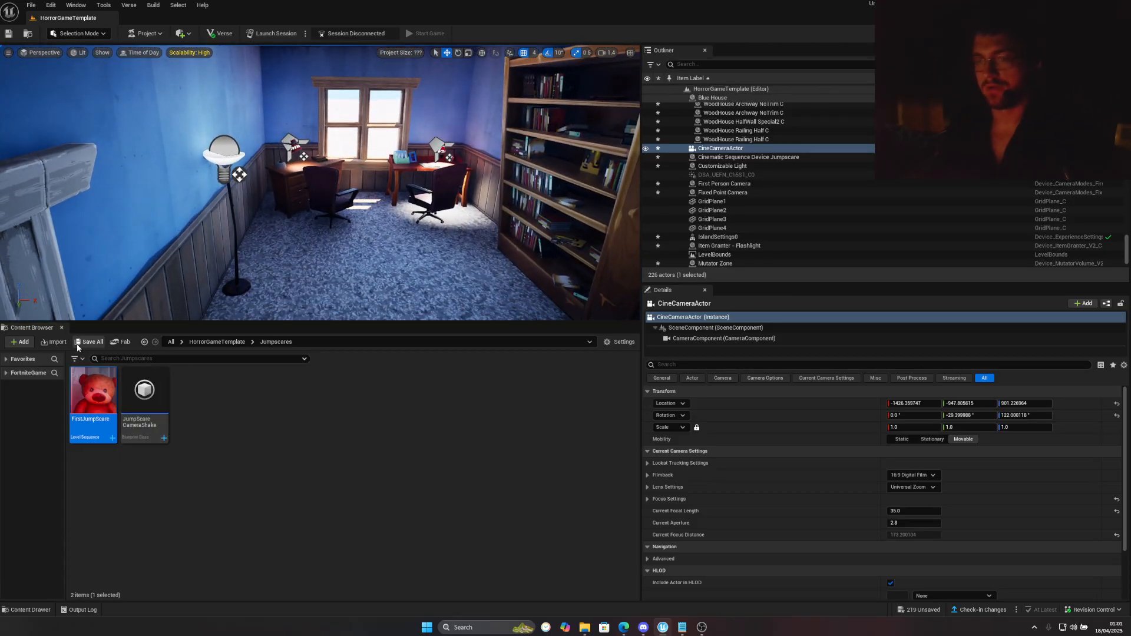
pyautogui.click(30, 343)
pyautogui.moveTo(39, 232)
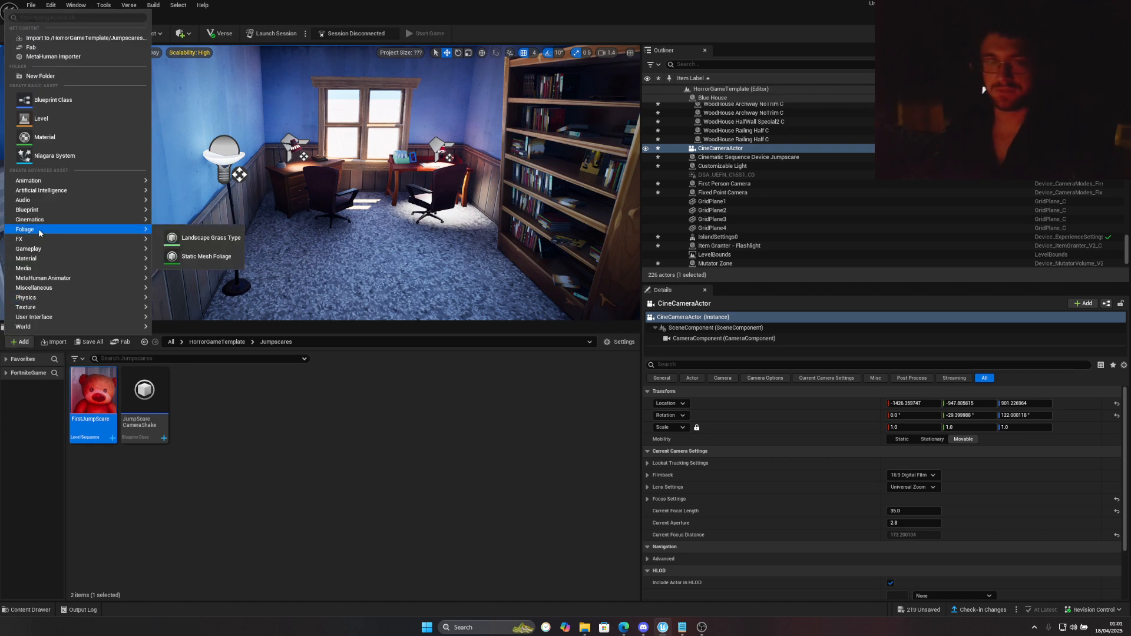
pyautogui.click(188, 36)
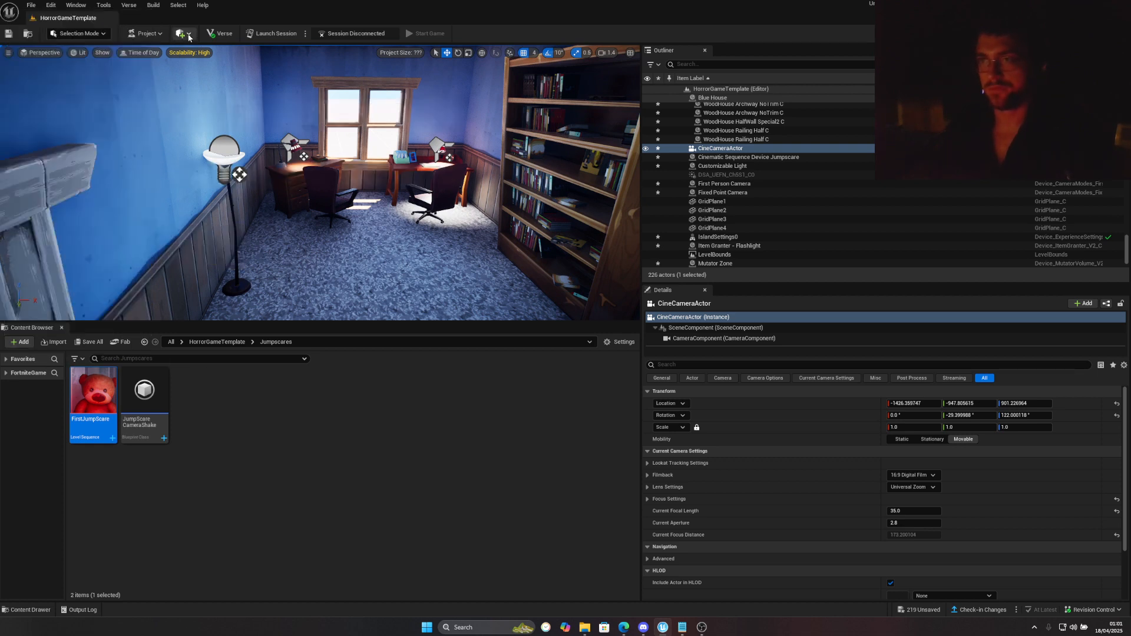
pyautogui.click(189, 36)
pyautogui.moveTo(209, 81)
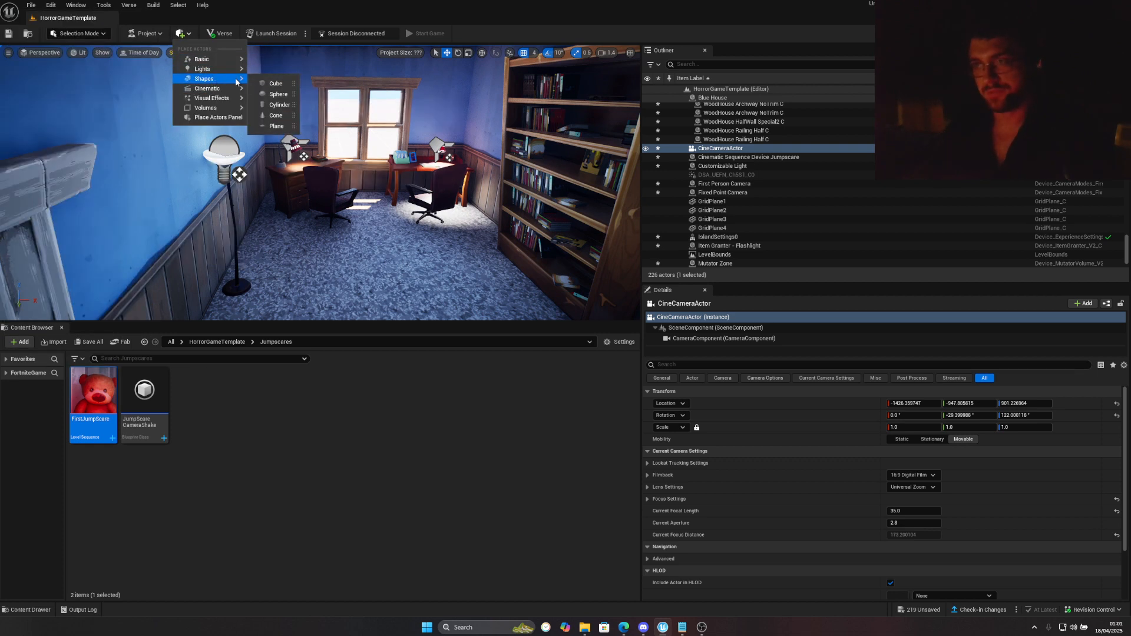
pyautogui.click(274, 83)
pyautogui.moveTo(349, 179); pyautogui.dragTo(450, 191)
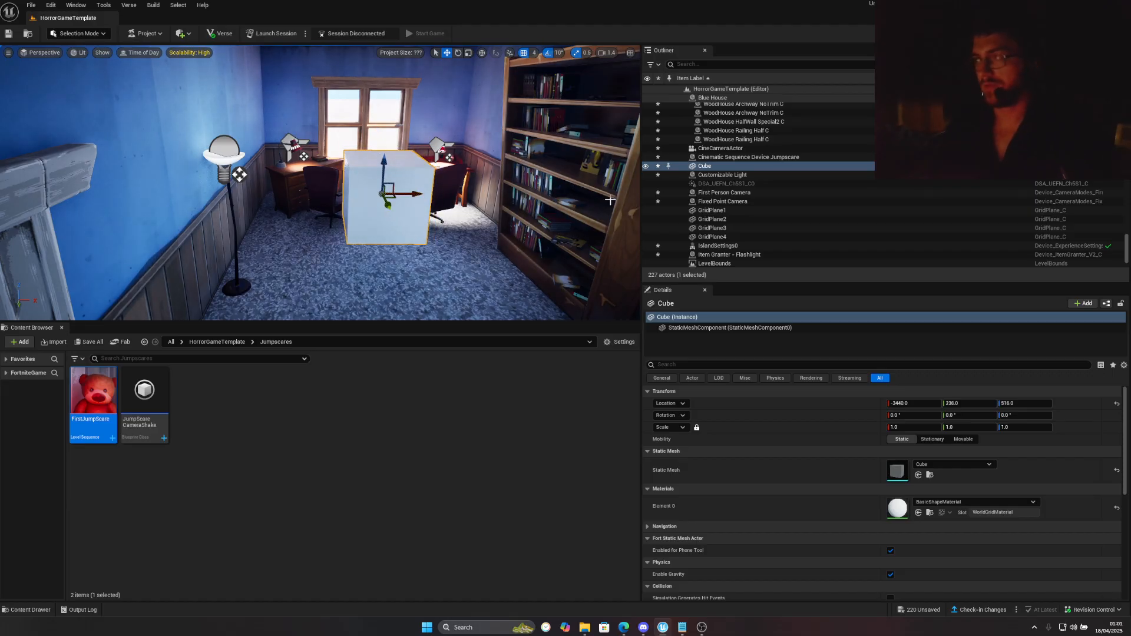
# Place a Mutator Zone device by the cube in the study room and set the viewport scalability to Low
pyautogui.click(171, 342)
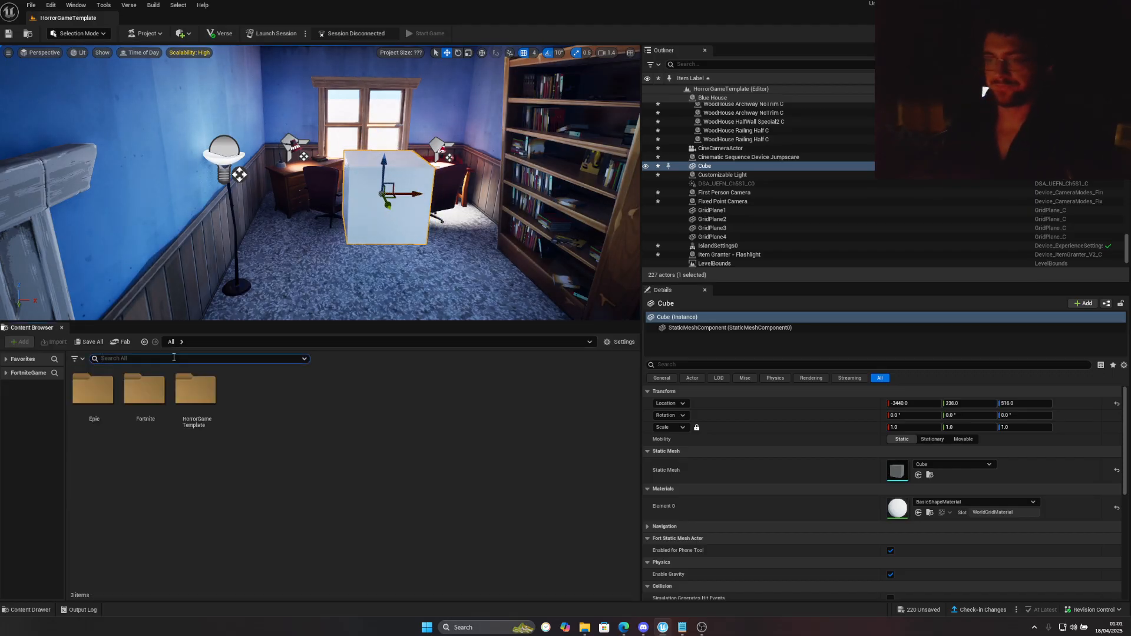
pyautogui.click(174, 358)
pyautogui.write('mutator')
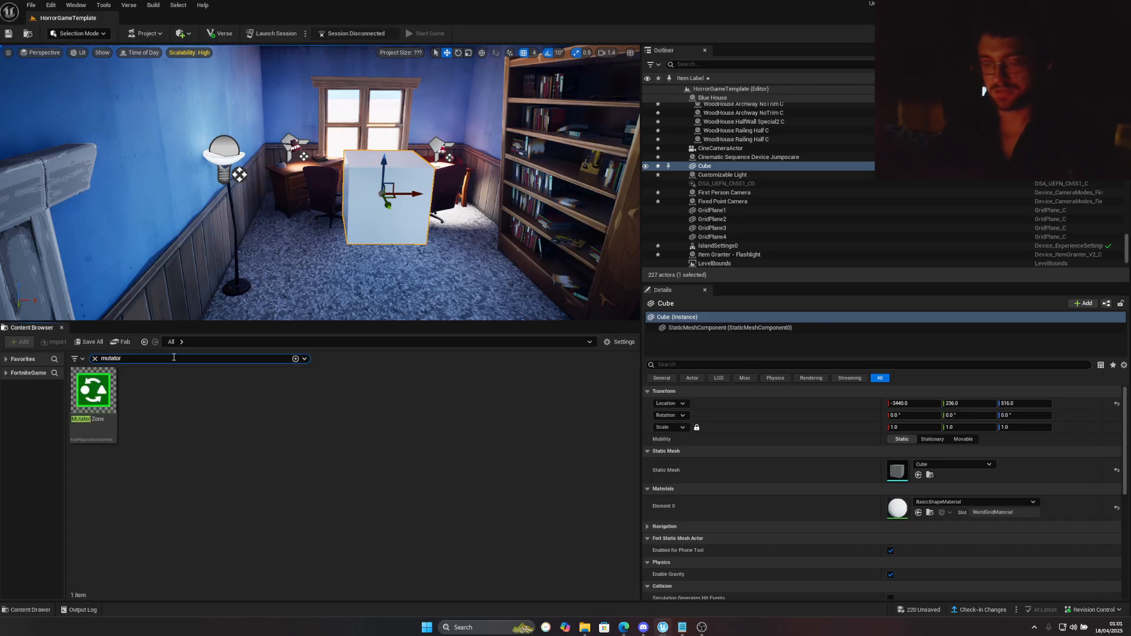
pyautogui.moveTo(99, 394); pyautogui.dragTo(399, 257)
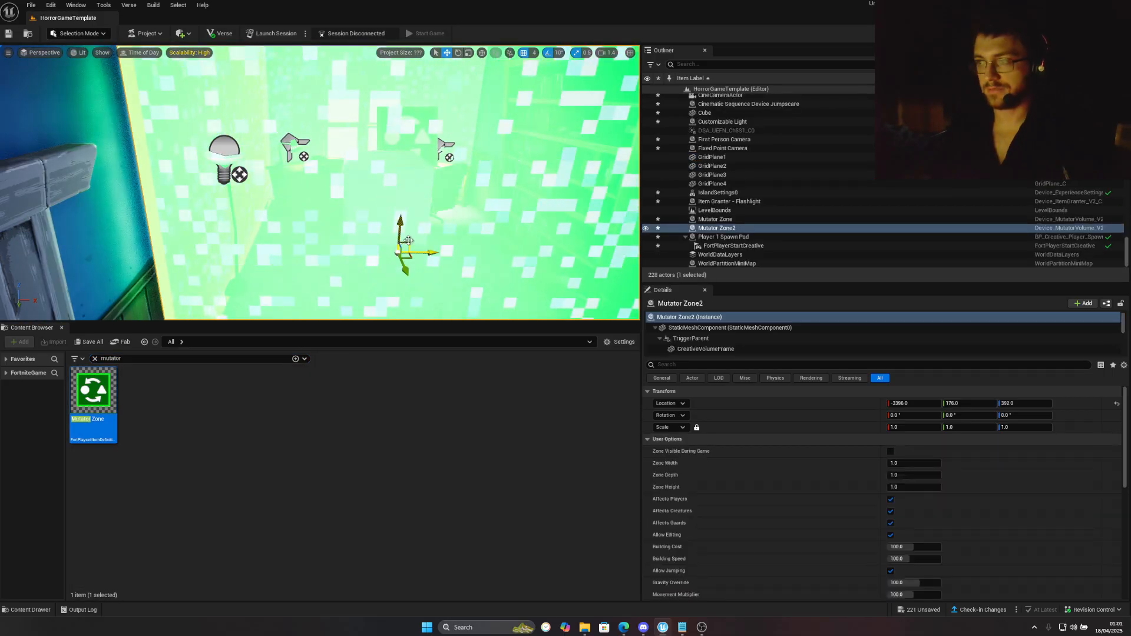
pyautogui.click(185, 54)
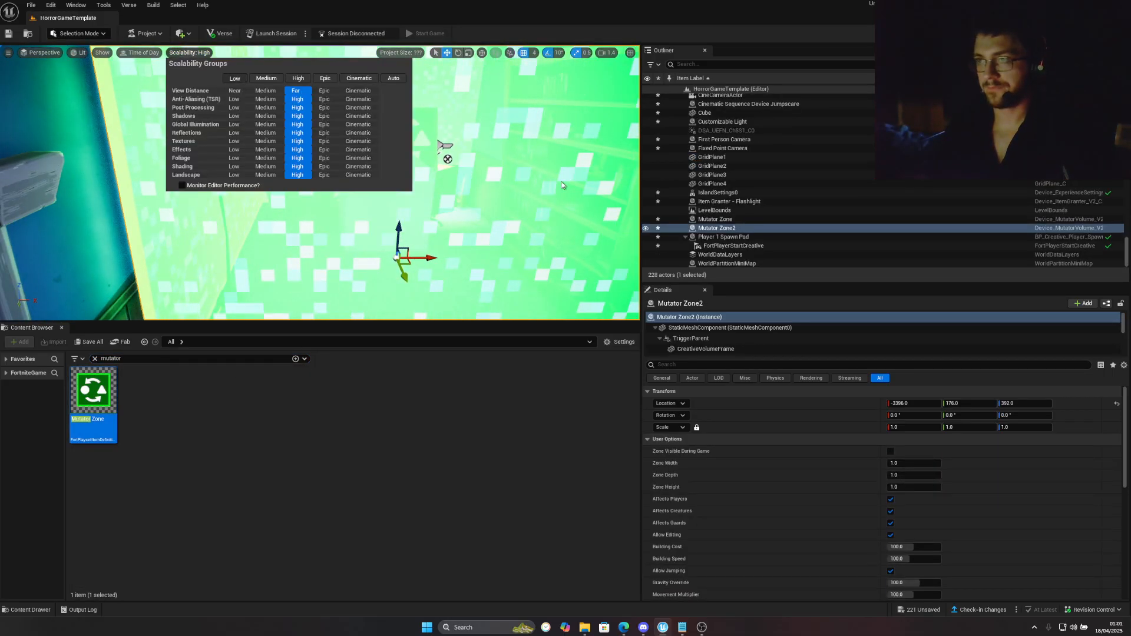
# Attach Mutator Zone2 to the Cube actor
pyautogui.click(730, 232)
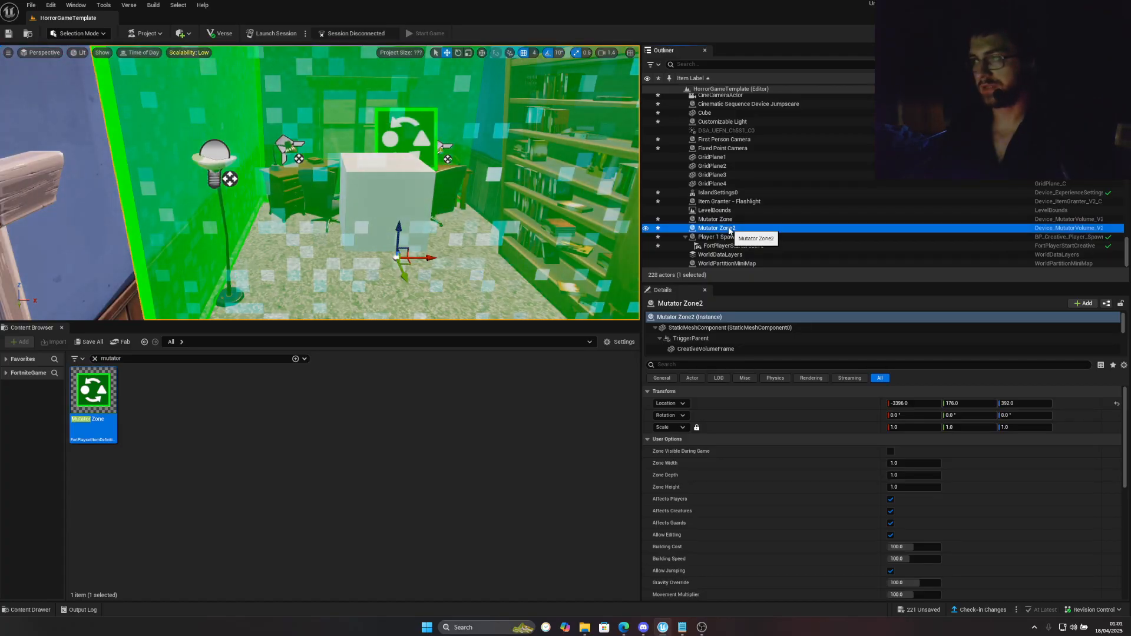
pyautogui.rightClick(729, 230)
pyautogui.moveTo(761, 412)
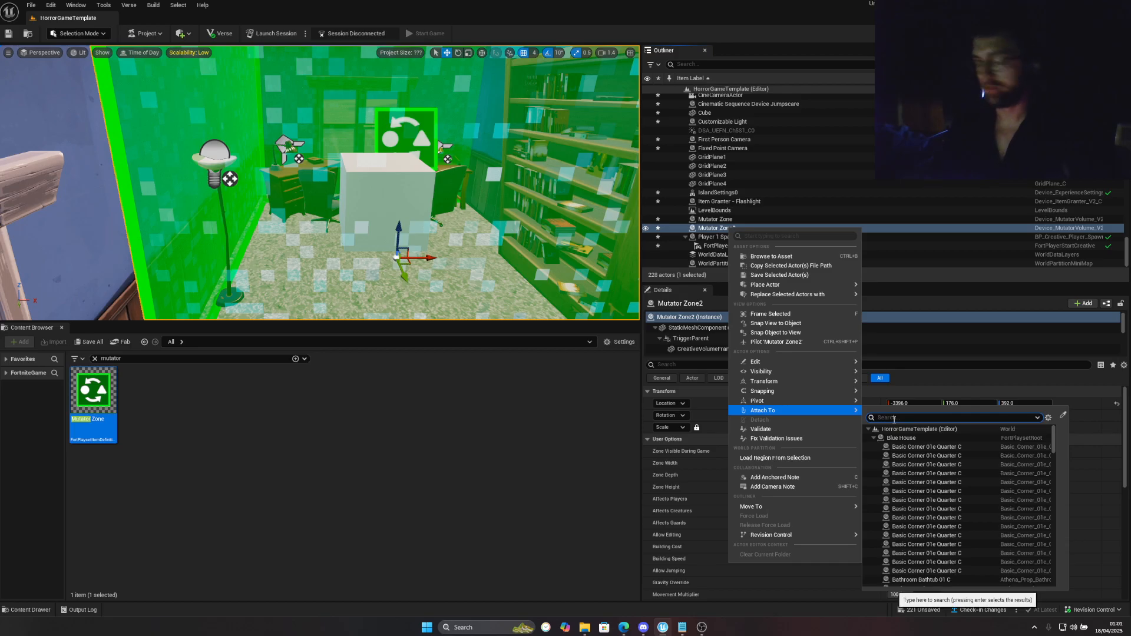
pyautogui.write('cube')
pyautogui.click(892, 438)
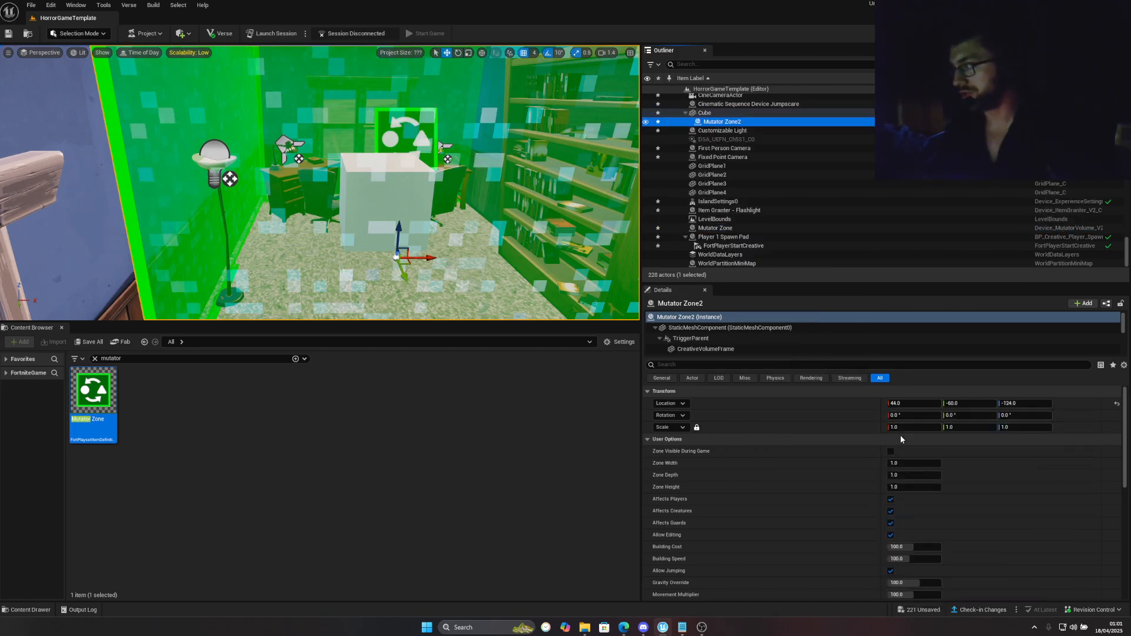
# Examine the area Mutator Zone2 covers around the cube and its functions and events settings
pyautogui.press('f')
pyautogui.press('w')
pyautogui.moveTo(480, 207); pyautogui.dragTo(475, 128, button='right')
pyautogui.press('s')
pyautogui.scroll(-6, 808, 512)
pyautogui.scroll(-1, 759, 511)
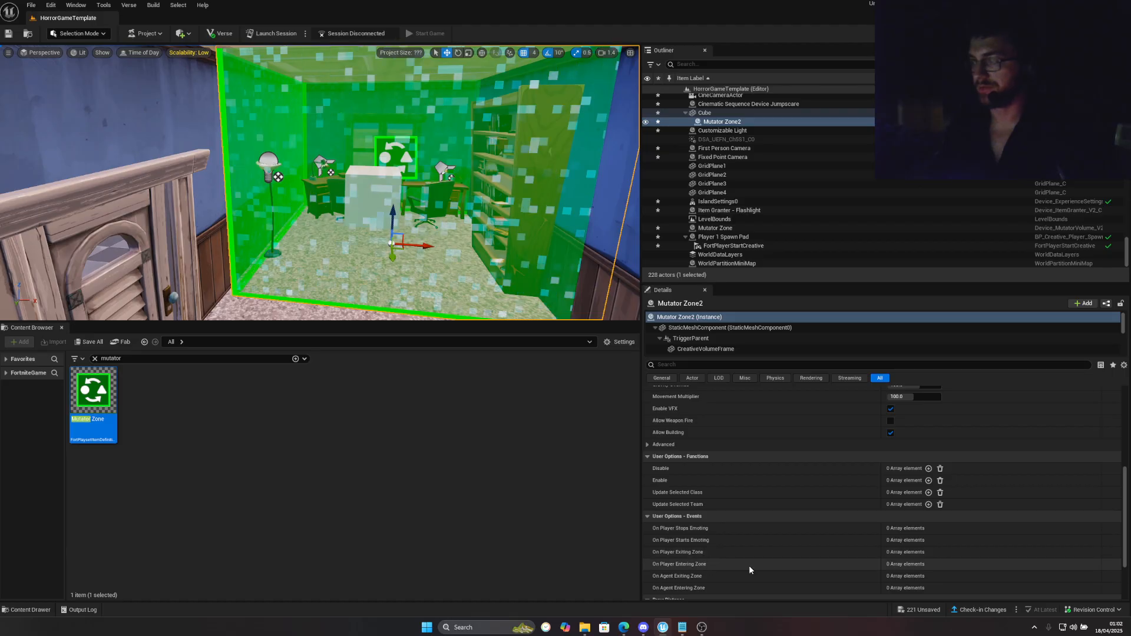
pyautogui.moveTo(377, 200); pyautogui.dragTo(386, 197, button='right')
pyautogui.press('w')
pyautogui.press('s')
pyautogui.moveTo(393, 276)
pyautogui.mouseDown(button='right')
pyautogui.moveTo(436, 288)
pyautogui.moveTo(393, 277)
pyautogui.mouseUp(button='right')
pyautogui.press('w')
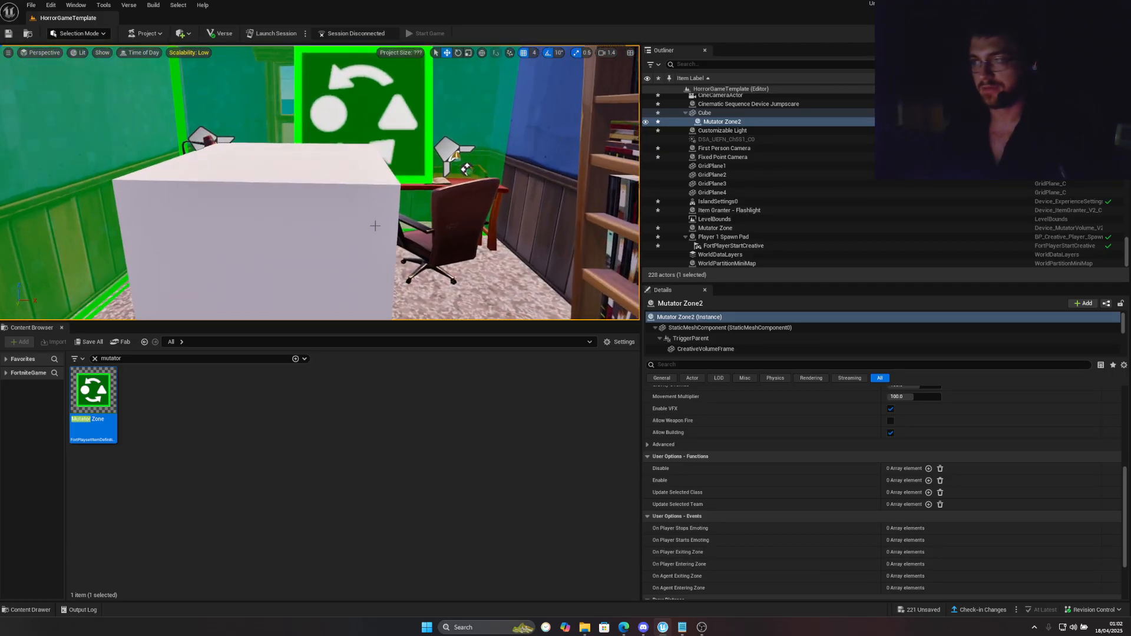
pyautogui.press('f')
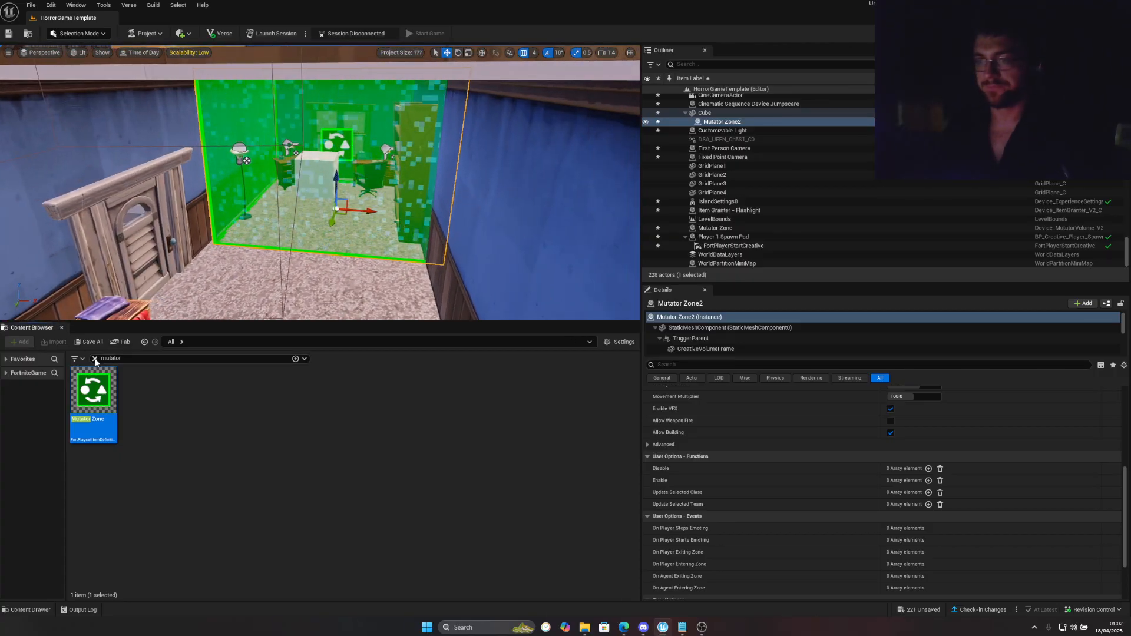
# Create a Level Sequence named MovingEnemy in the Jumpscares folder
pyautogui.click(94, 358)
pyautogui.doubleClick(195, 392)
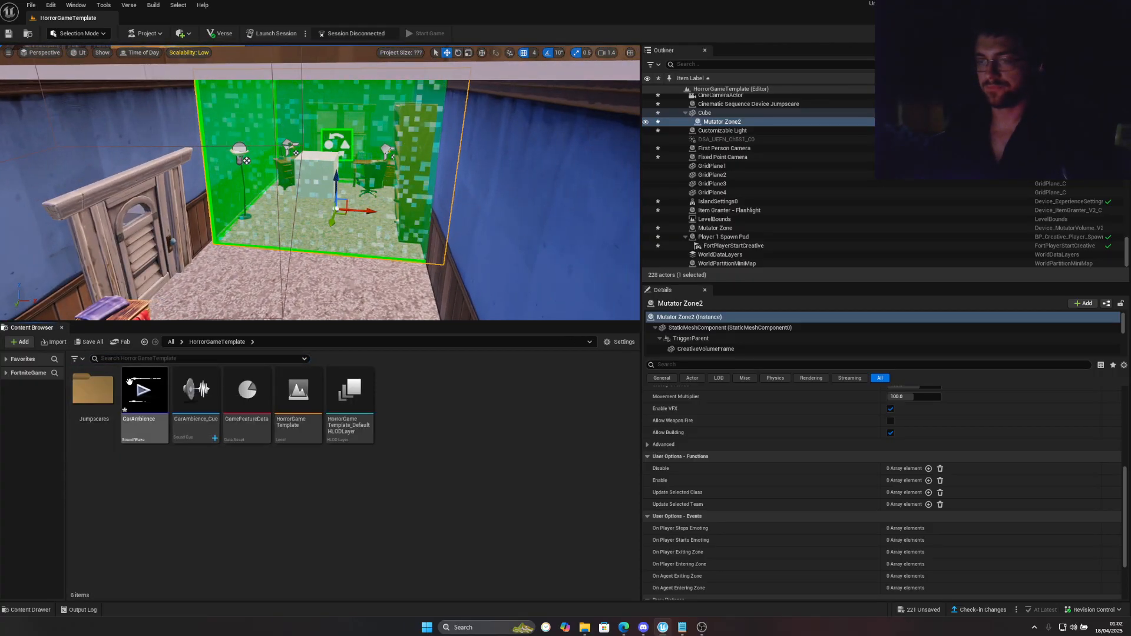
pyautogui.click(88, 387)
pyautogui.doubleClick(88, 388)
pyautogui.rightClick(224, 399)
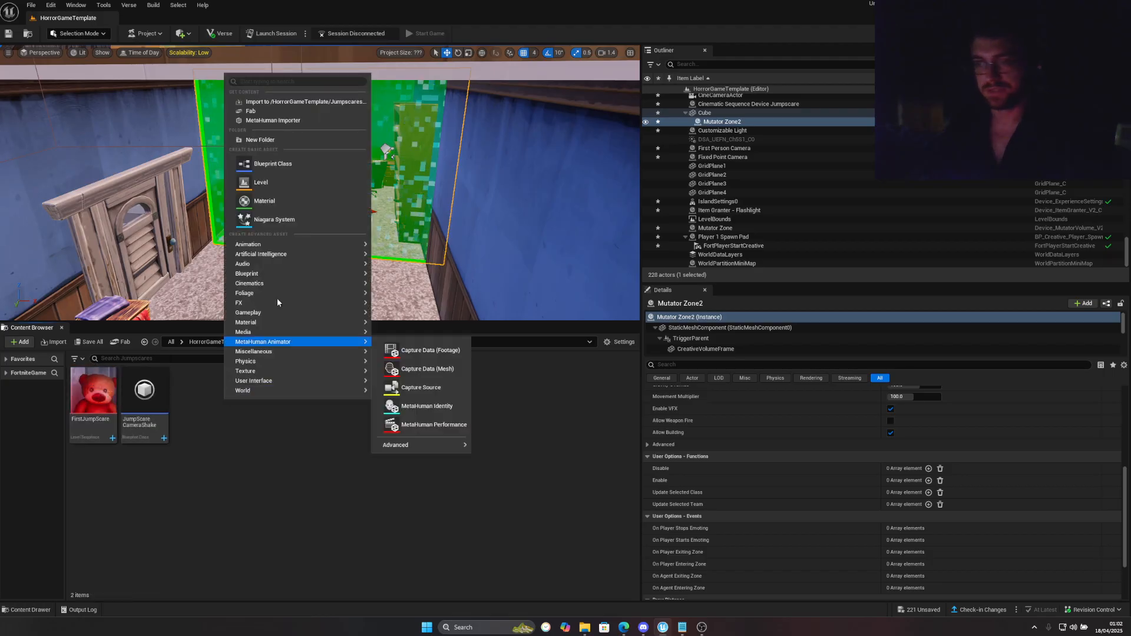
pyautogui.moveTo(281, 285)
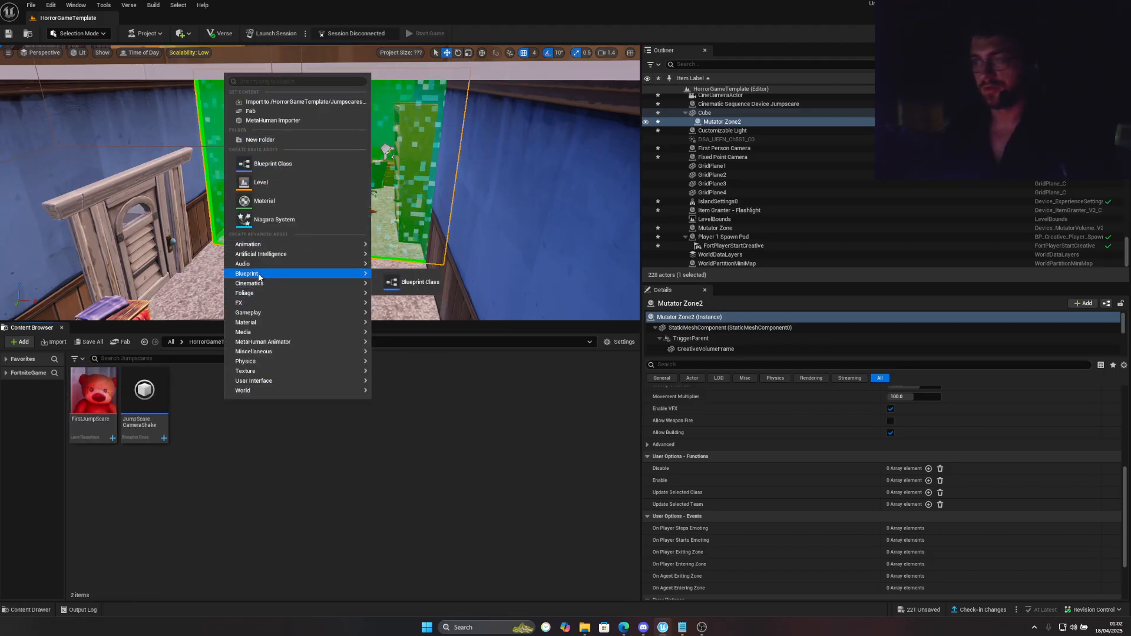
pyautogui.click(417, 291)
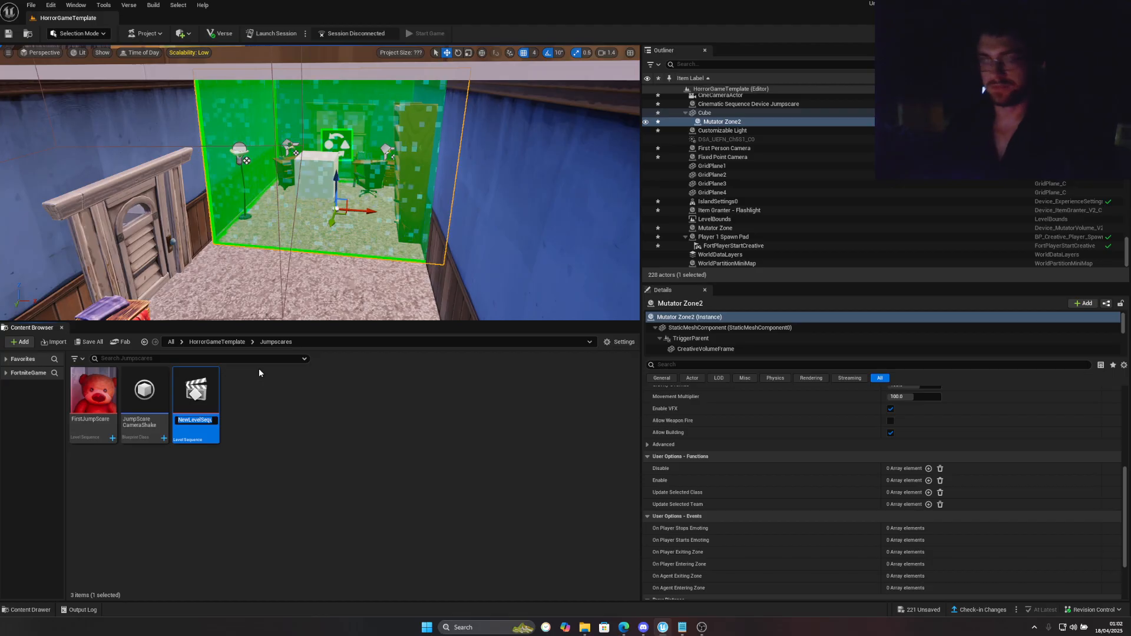
pyautogui.write('MovingE')
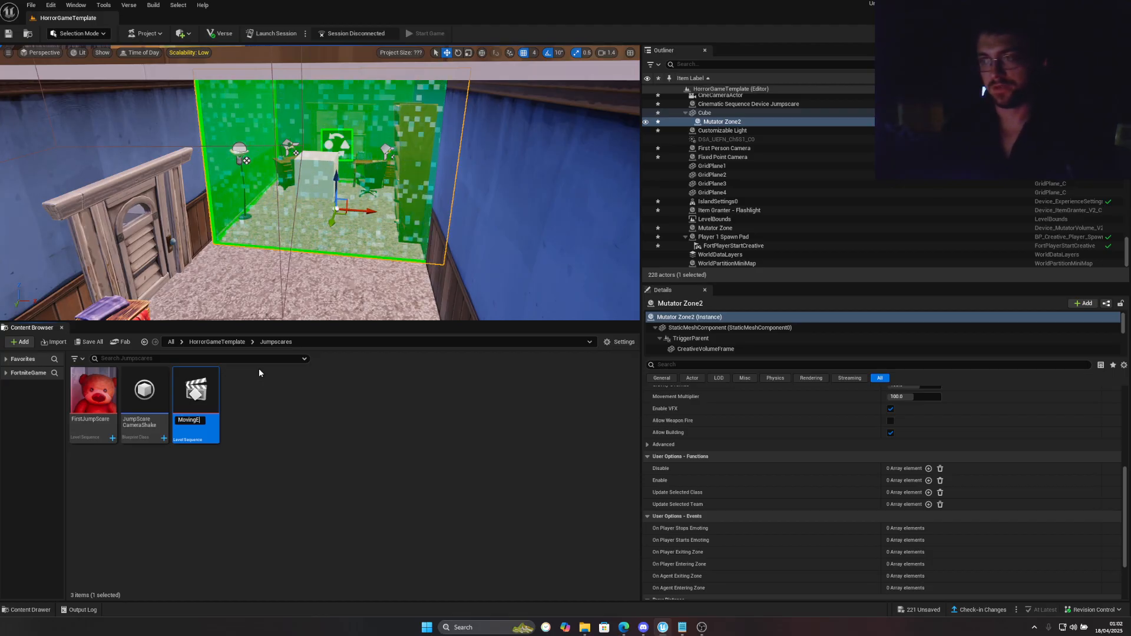
pyautogui.write('nemy')
pyautogui.press('Return')
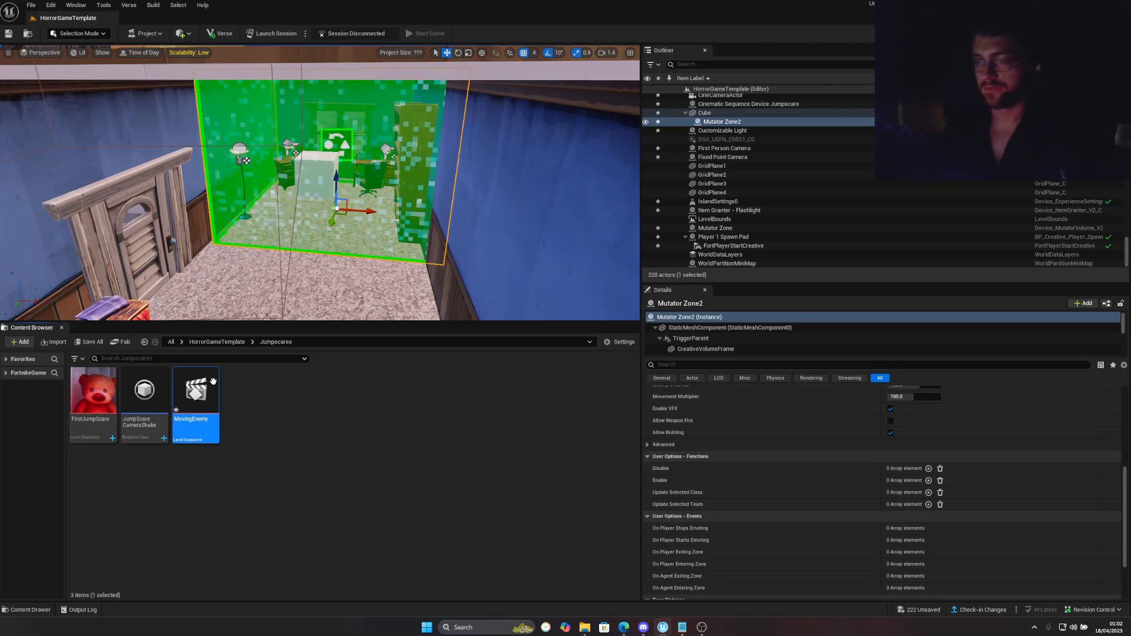
# Open the MovingEnemy sequence and add the Cube actor in the study room to it
pyautogui.scroll(10, 321, 172)
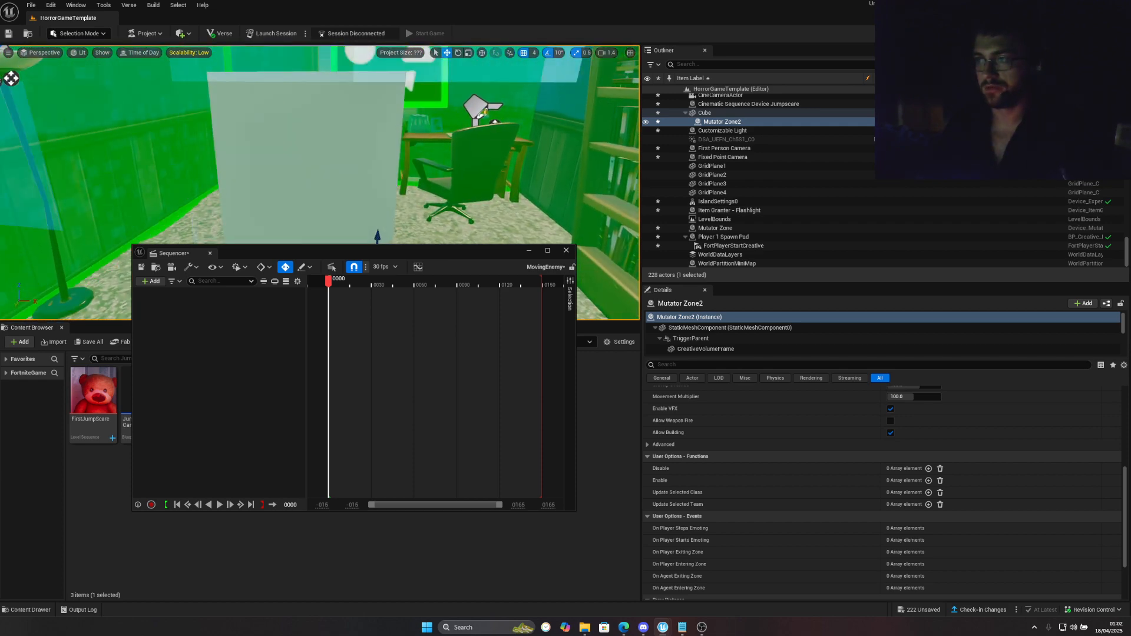
pyautogui.rightClick(304, 184)
pyautogui.moveTo(304, 185); pyautogui.dragTo(304, 184, button='right')
pyautogui.press('w')
pyautogui.click(291, 177)
pyautogui.press('f')
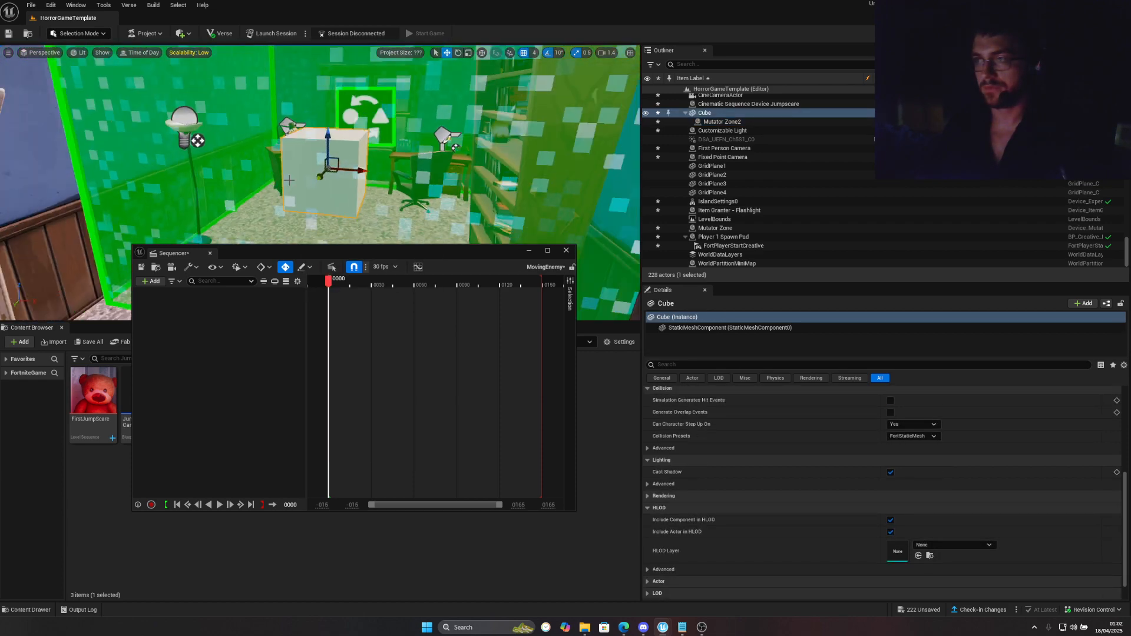
pyautogui.click(154, 282)
pyautogui.moveTo(182, 318)
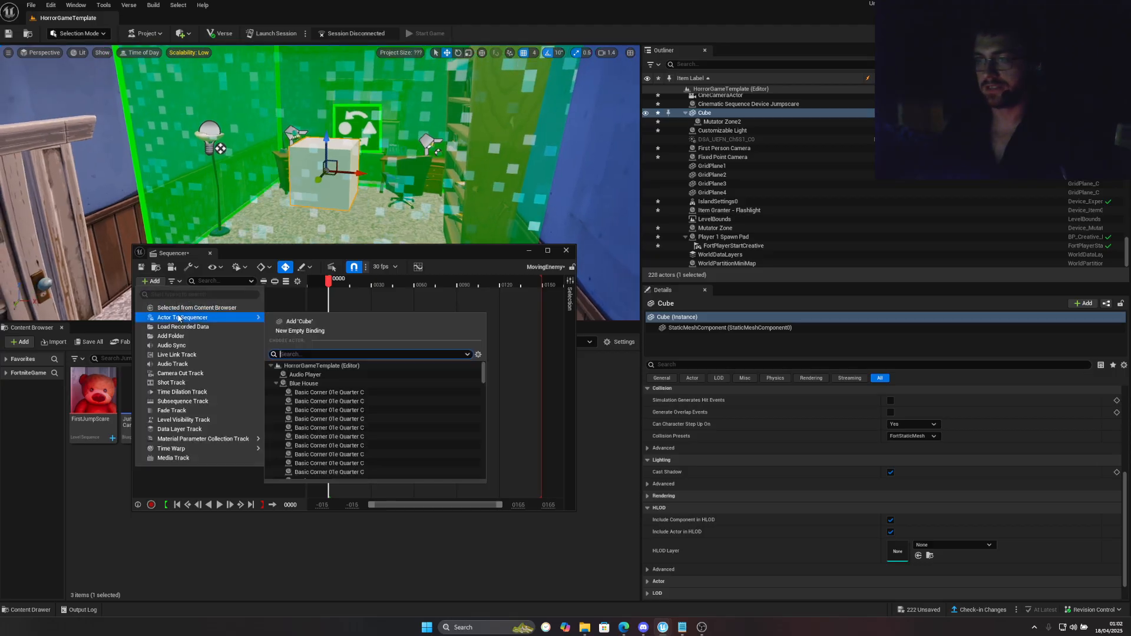
pyautogui.click(306, 324)
# Keyframe the Cube's transform away from the desks at frame 0 and moved back towards the desks at frame 72
pyautogui.moveTo(300, 187); pyautogui.dragTo(296, 186, button='right')
pyautogui.click(287, 307)
pyautogui.press('w')
pyautogui.moveTo(295, 186); pyautogui.dragTo(281, 226)
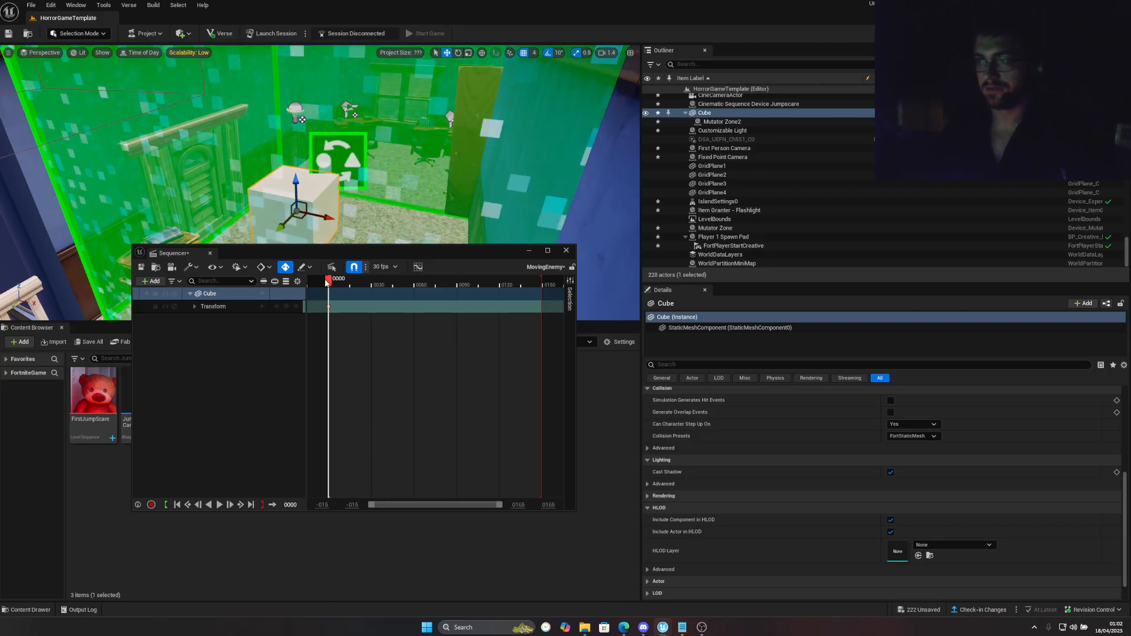
pyautogui.moveTo(329, 281); pyautogui.dragTo(431, 283)
pyautogui.moveTo(328, 216); pyautogui.dragTo(397, 148)
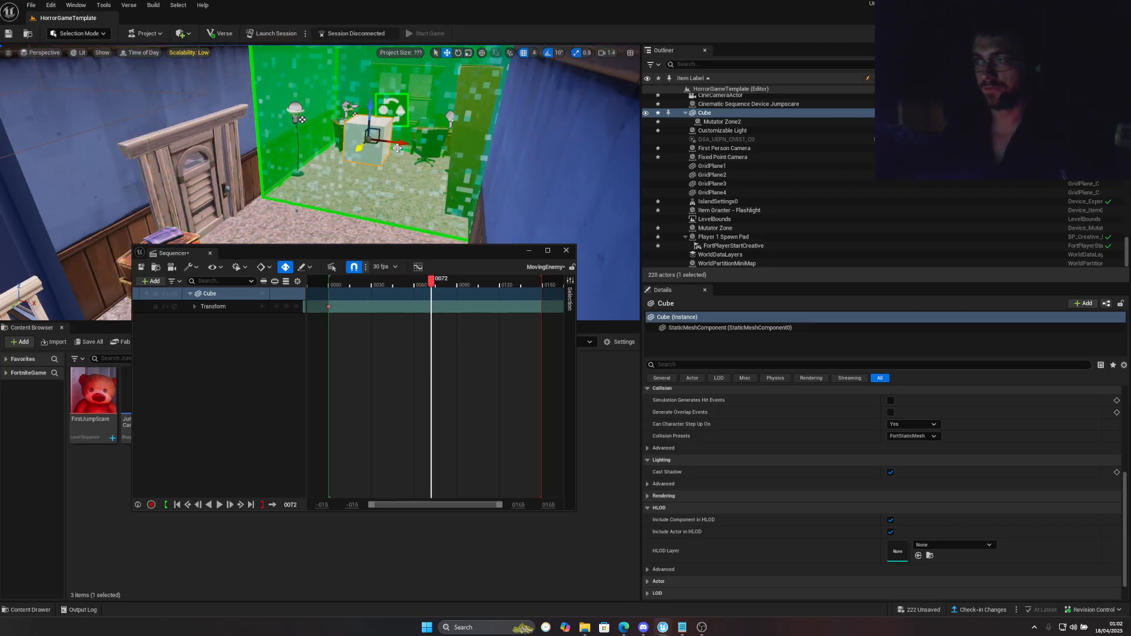
# Play back the cube's movement from frame 0, and save and close the MovingEnemy sequence
pyautogui.click(327, 282)
pyautogui.press('space')
pyautogui.press('space')
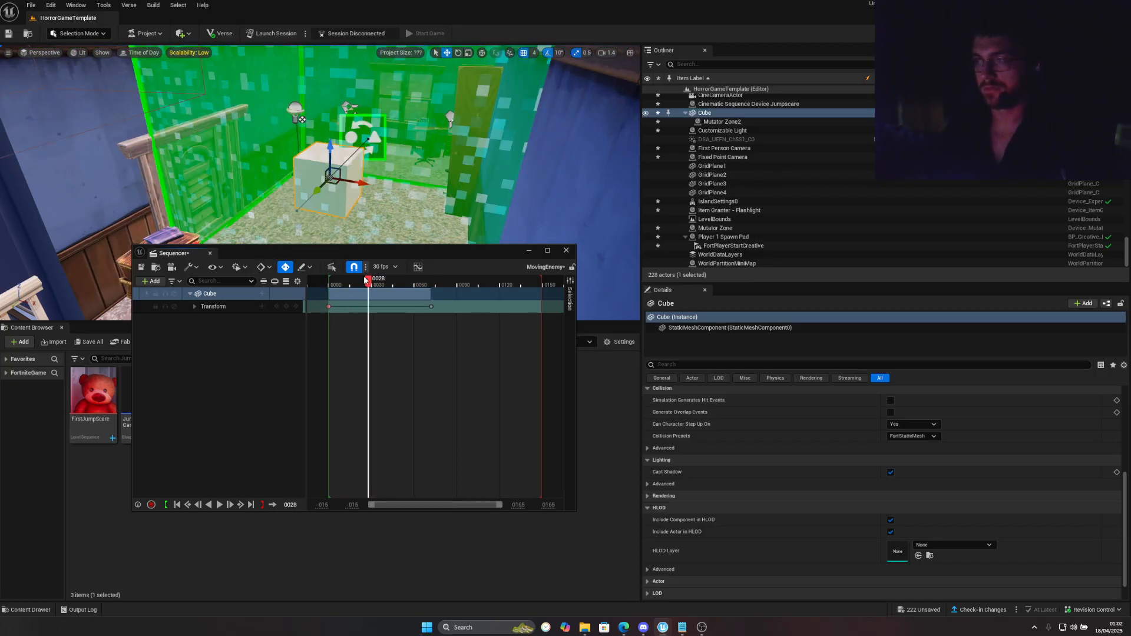
pyautogui.press('space')
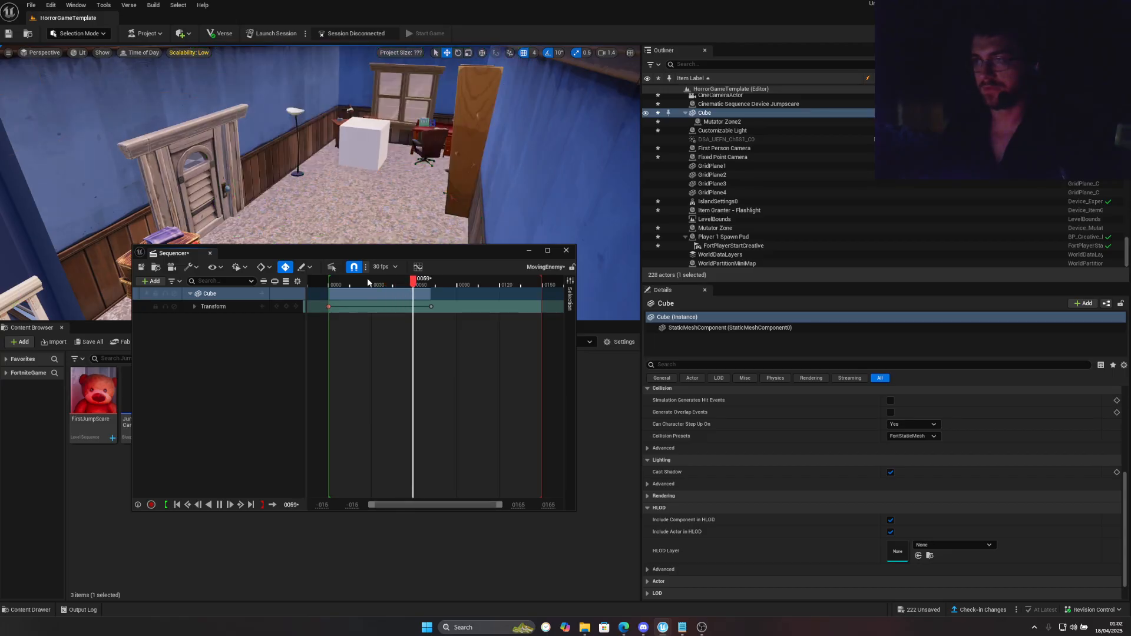
pyautogui.press('space')
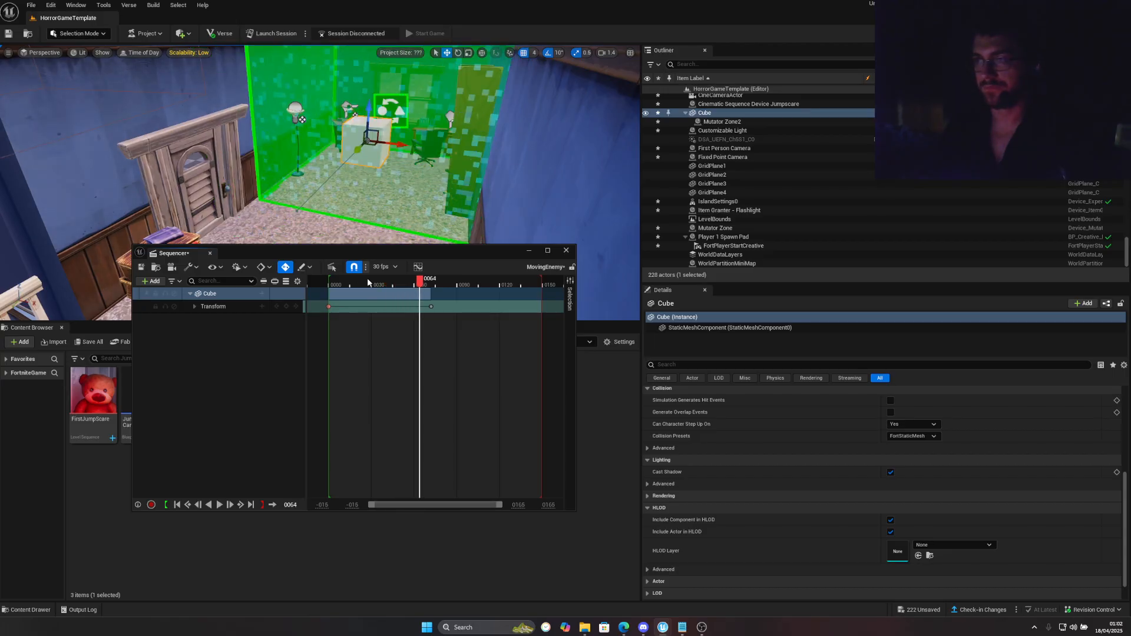
pyautogui.click(141, 268)
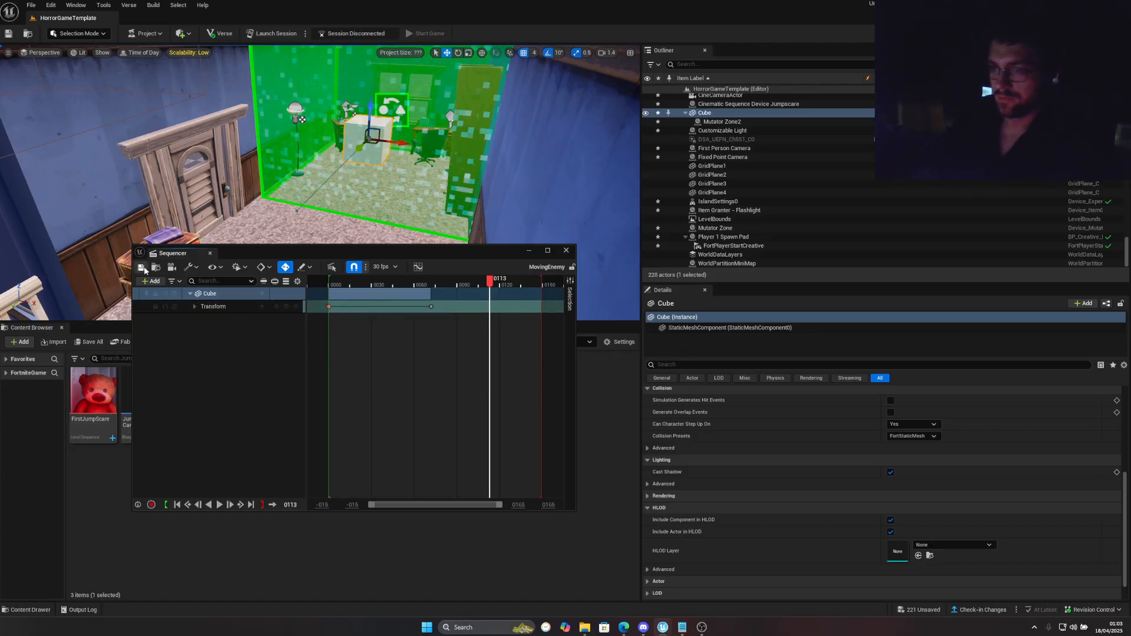
pyautogui.click(566, 251)
# Bring the cinematic and camera devices outside the house, beside the black car, into view
pyautogui.moveTo(562, 247); pyautogui.dragTo(507, 209, button='right')
pyautogui.press('w')
pyautogui.press('w')
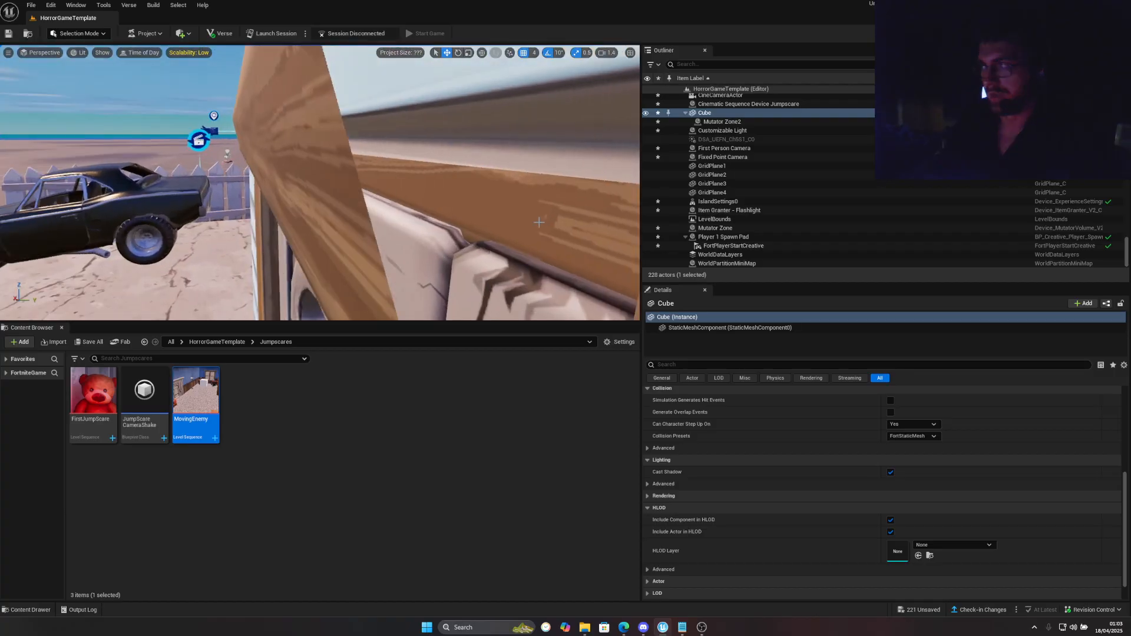
pyautogui.press('f')
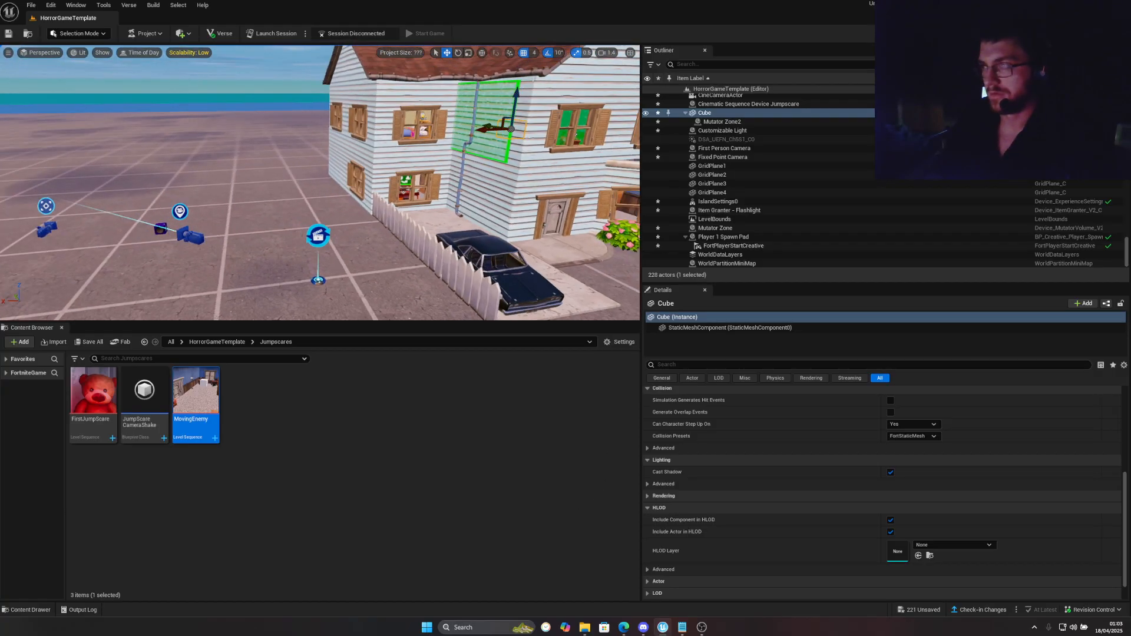